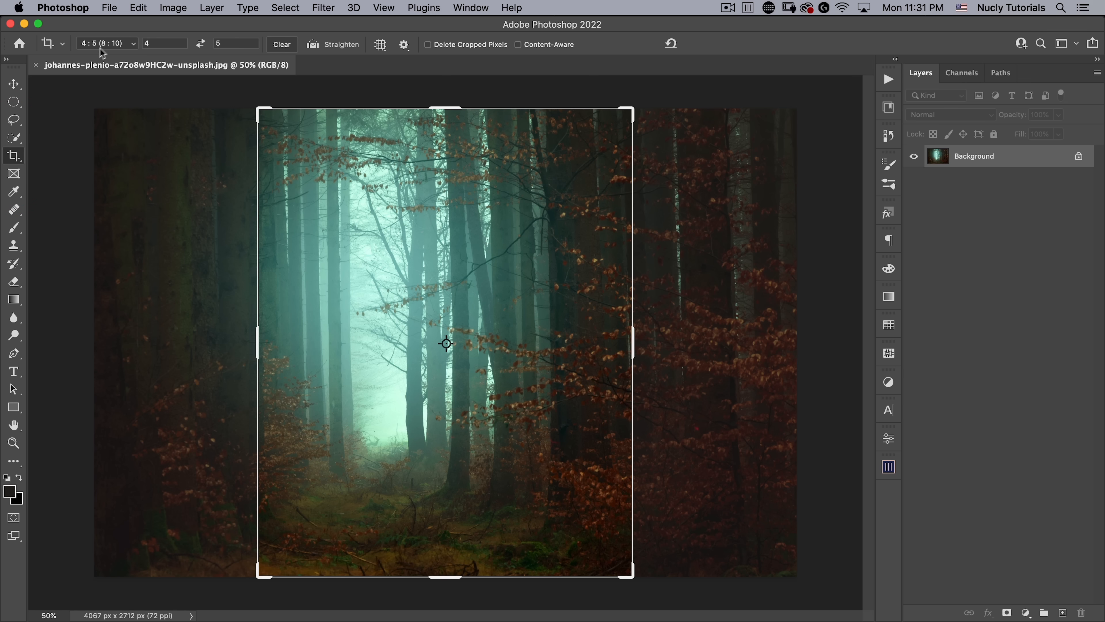
# Crop the forest photo to a 1:1 square with the bright clearing centred in the frame
pyautogui.click(104, 44)
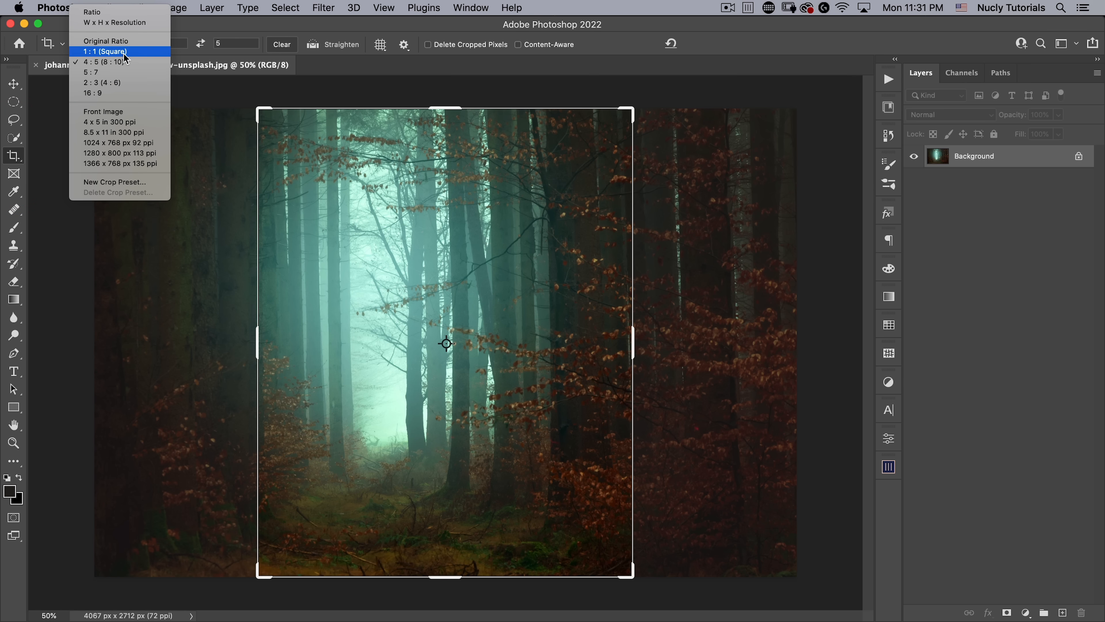
pyautogui.click(101, 51)
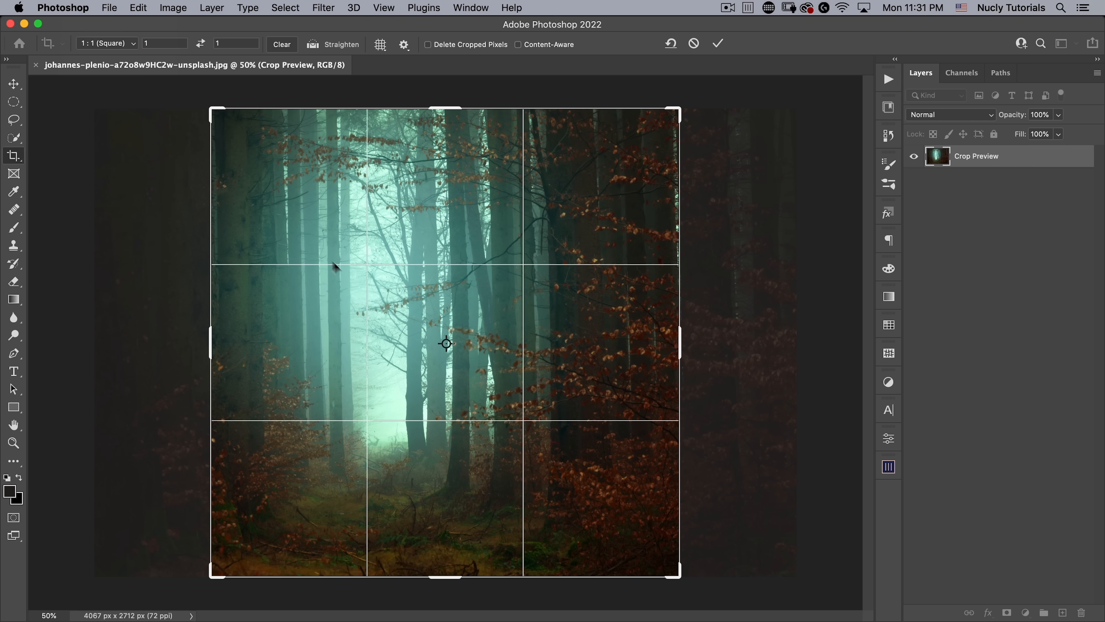
pyautogui.moveTo(351, 312); pyautogui.dragTo(398, 314)
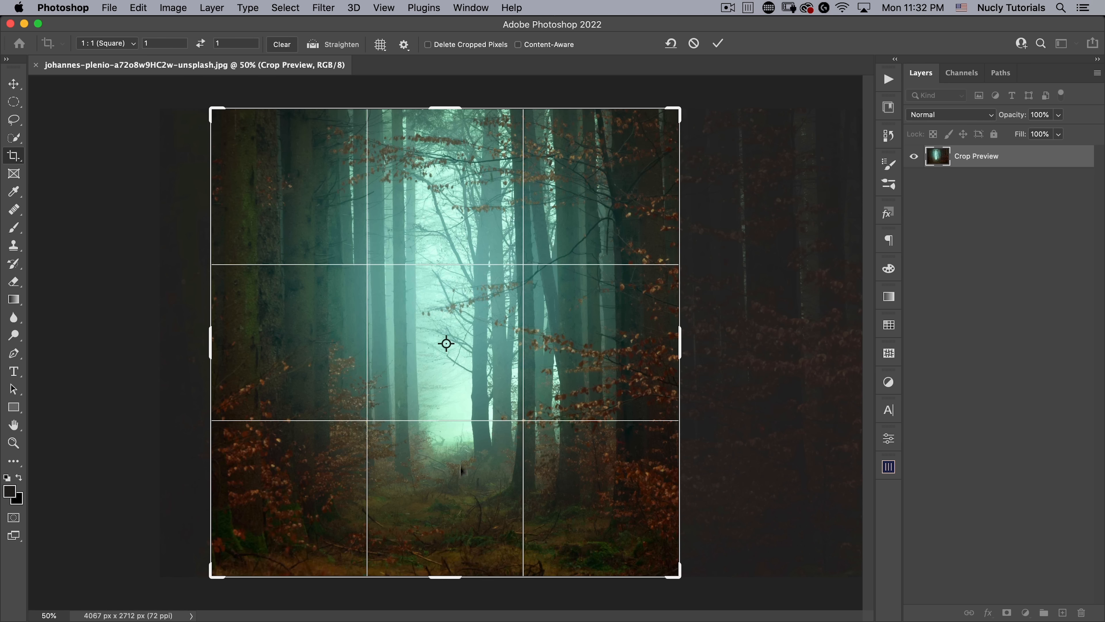
pyautogui.click(721, 47)
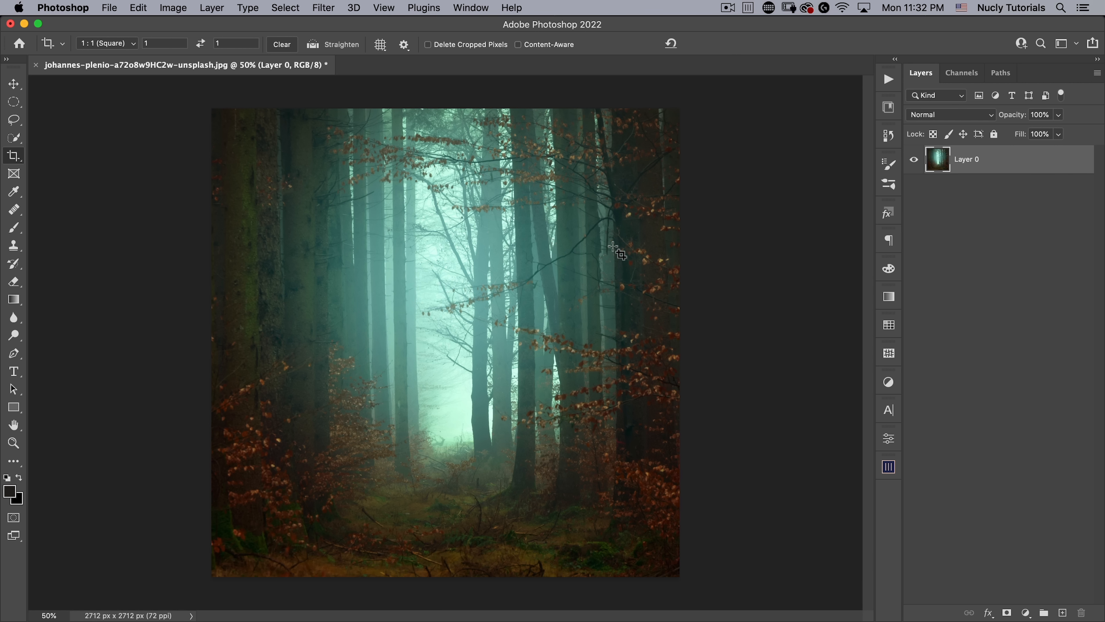
# Start importing brushes and browse to the 00_Nucly Brushes folder in Nucly Library, with files shown as a list
pyautogui.click(887, 184)
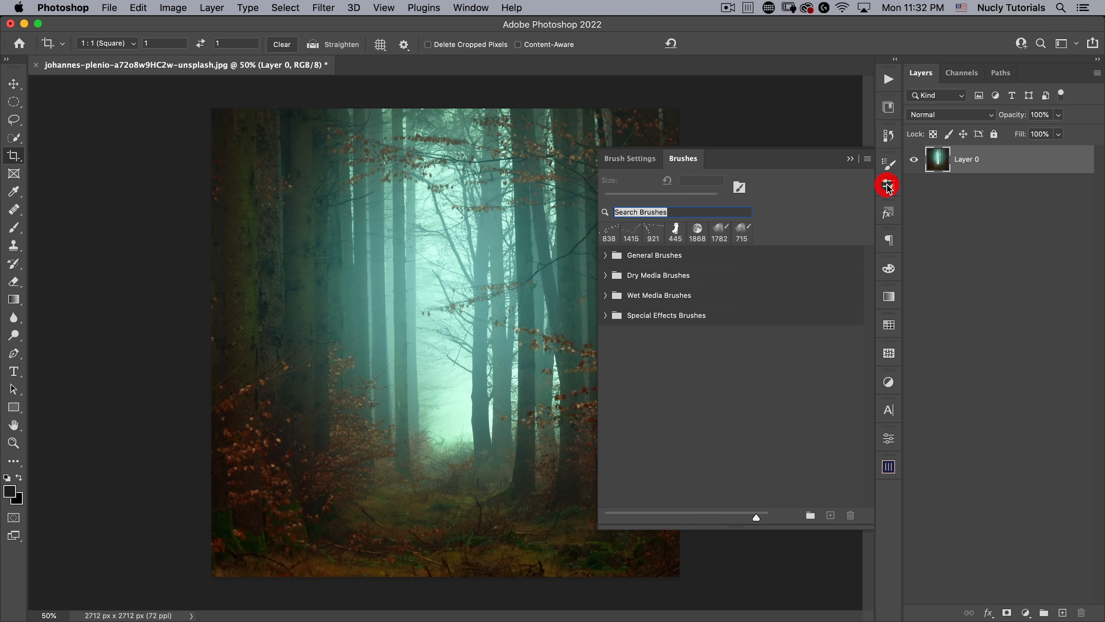
pyautogui.click(869, 159)
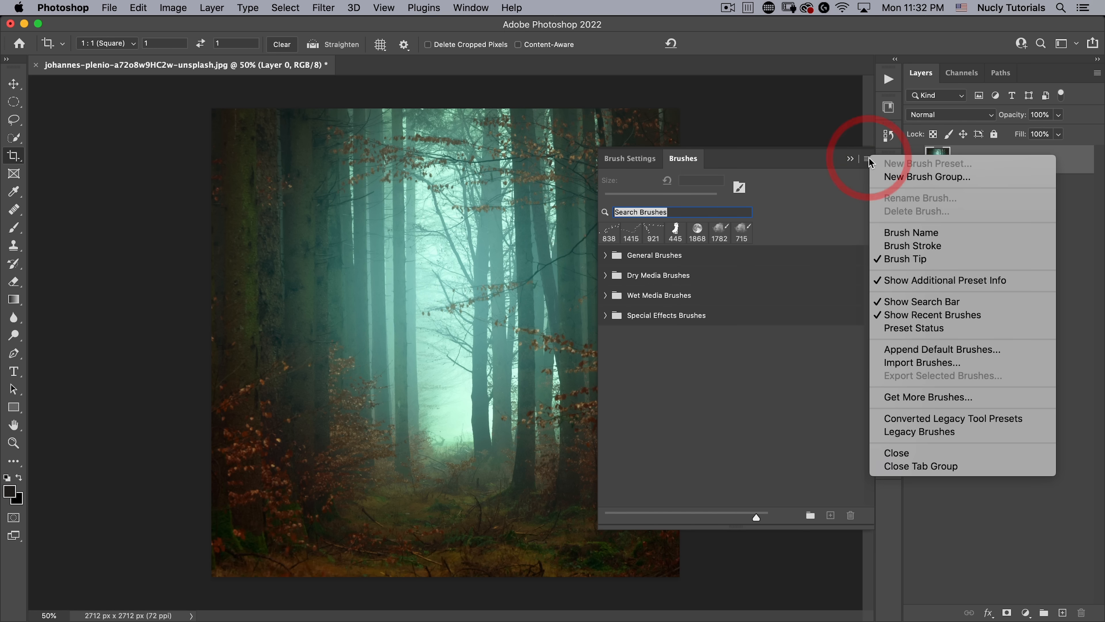
pyautogui.click(914, 362)
pyautogui.click(522, 67)
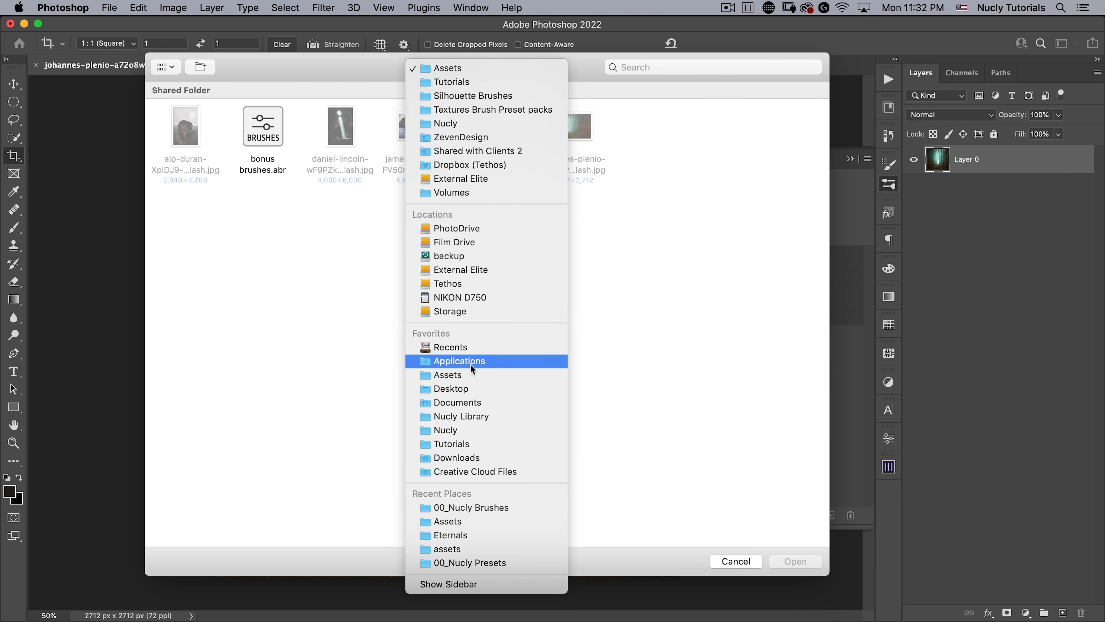
pyautogui.click(465, 416)
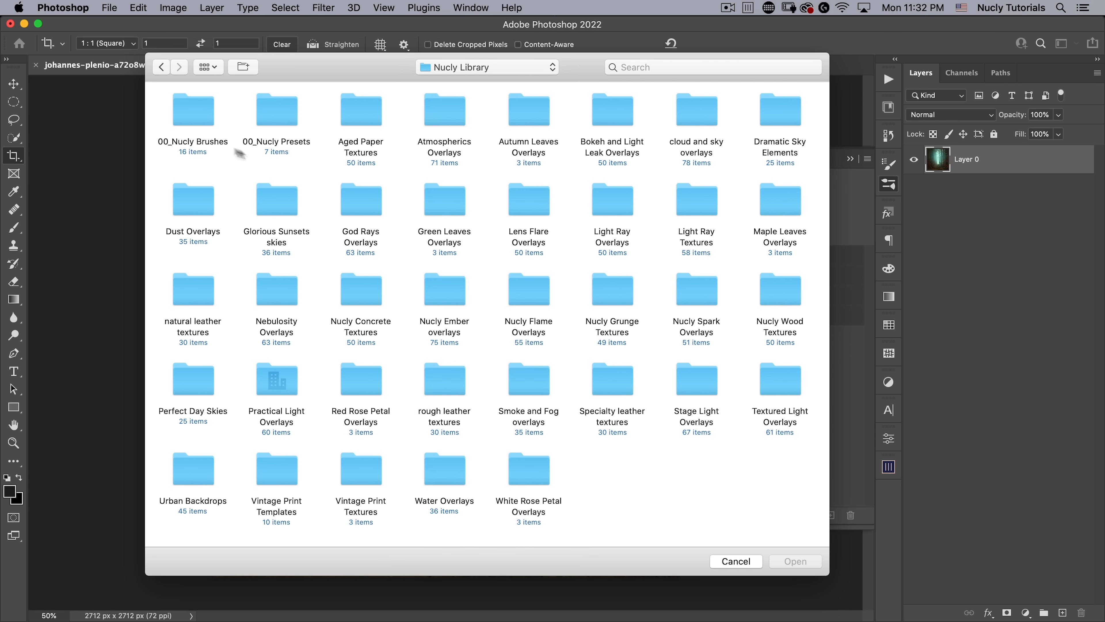
pyautogui.click(205, 66)
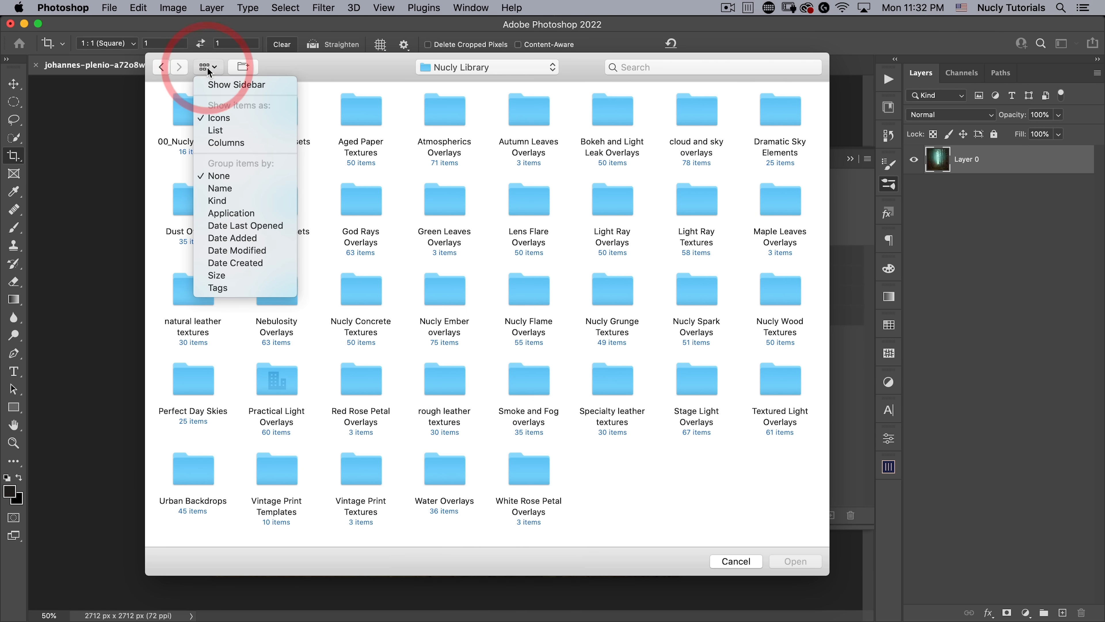
pyautogui.click(213, 130)
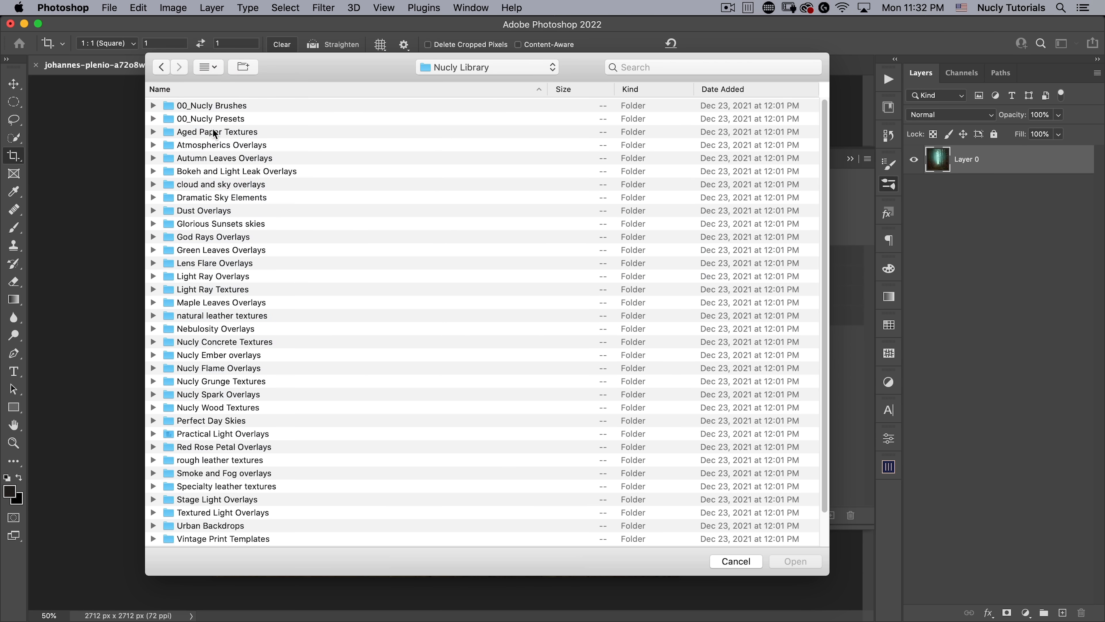
pyautogui.doubleClick(212, 106)
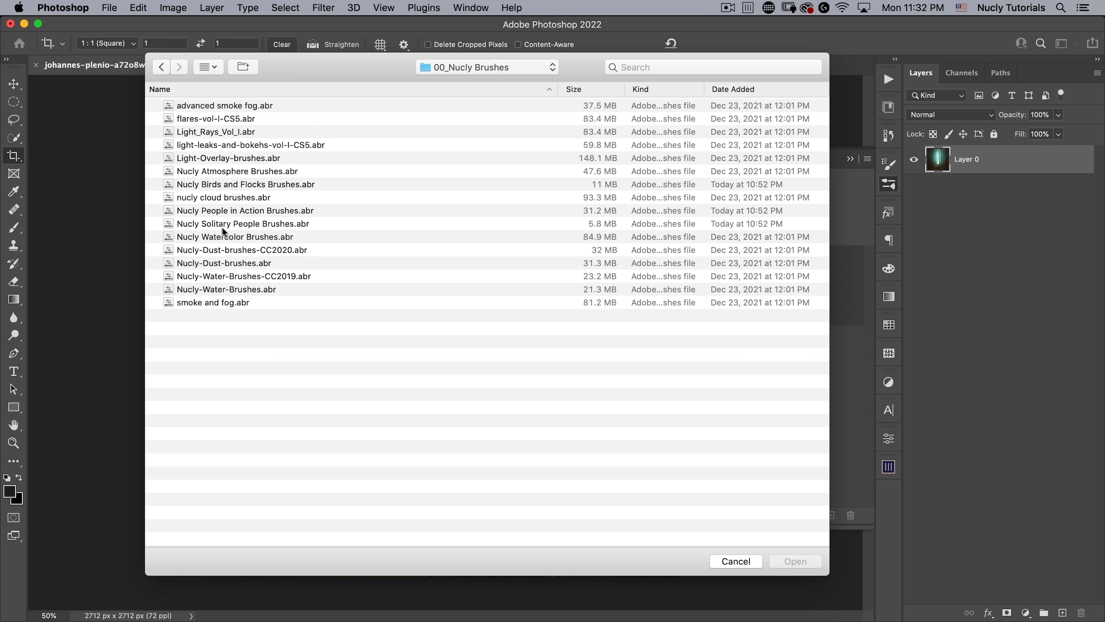
# Import the Nucly Birds and Flocks, Nucly People in Action and Nucly Solitary People brush files together
pyautogui.click(222, 185)
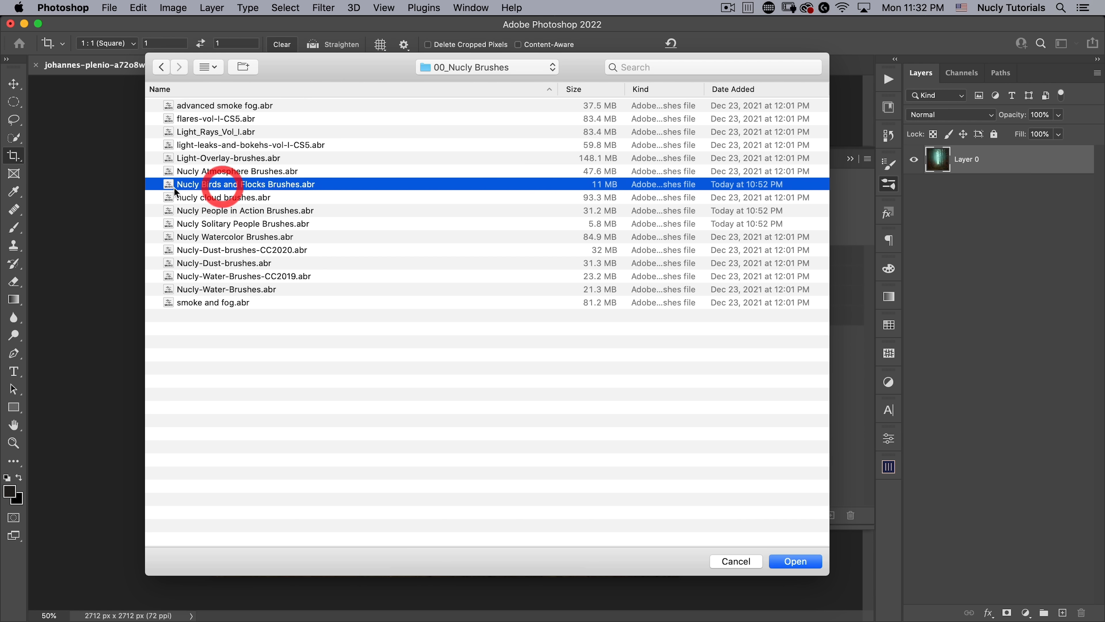
pyautogui.keyDown('super'); pyautogui.click(216, 211); pyautogui.keyUp('super')
pyautogui.keyDown('super'); pyautogui.click(229, 223); pyautogui.keyUp('super')
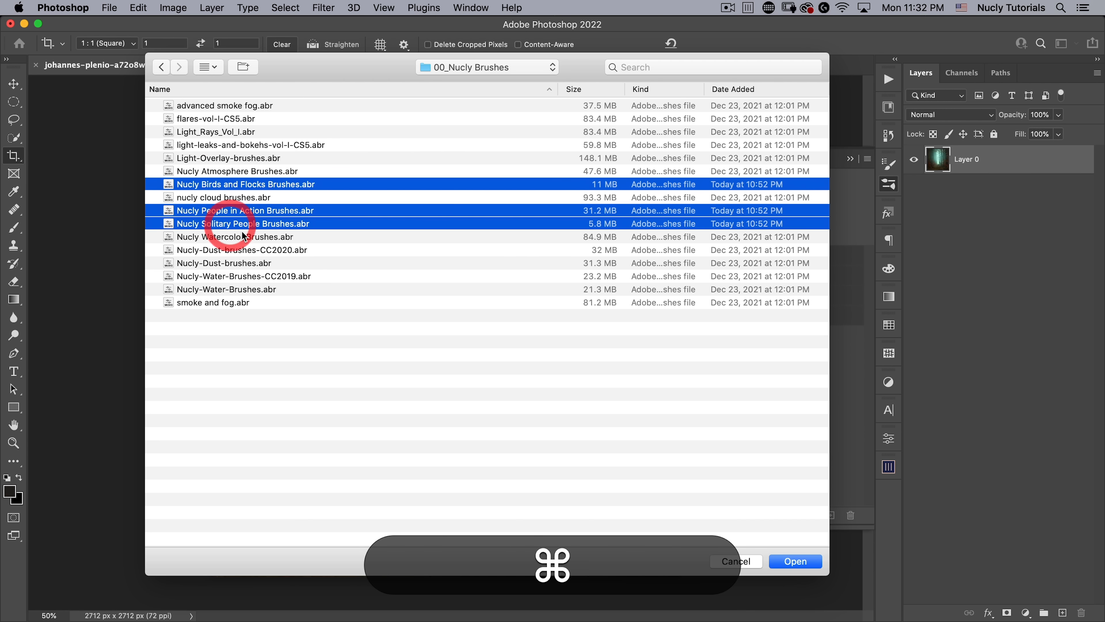
pyautogui.click(791, 564)
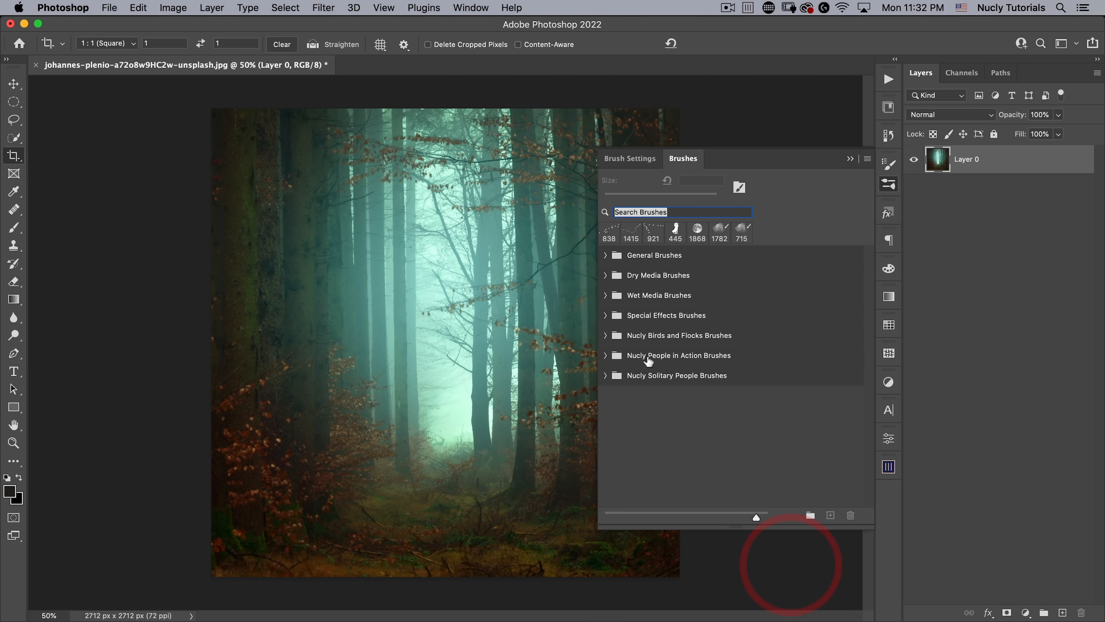
# Expand the Nucly Solitary People, People in Action, and Birds and Flocks brush groups
pyautogui.click(605, 375)
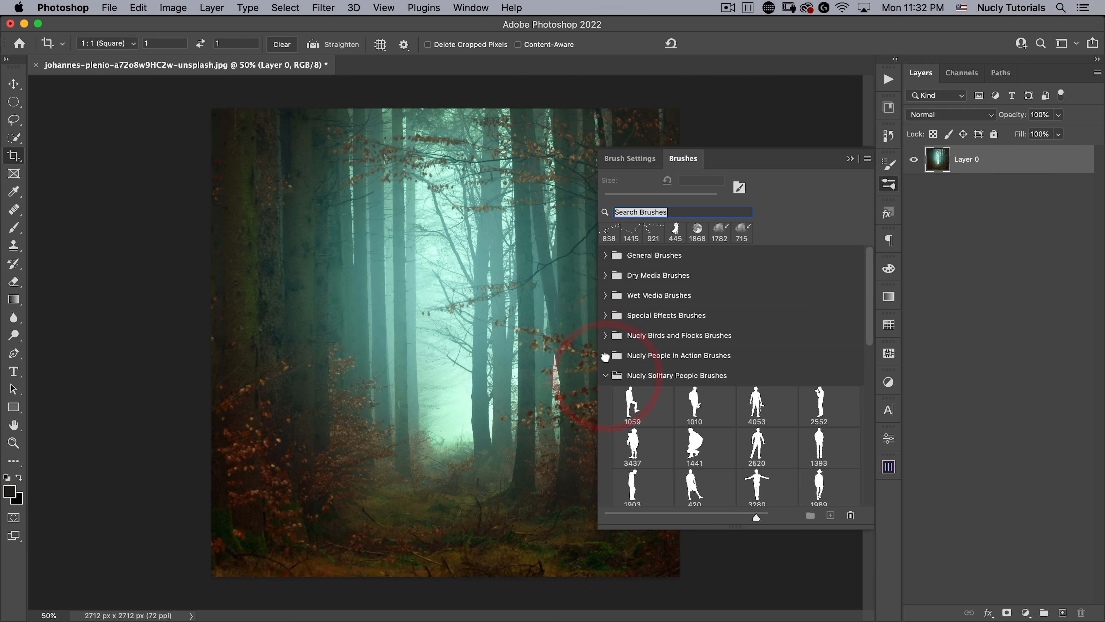
pyautogui.click(605, 355)
pyautogui.click(606, 336)
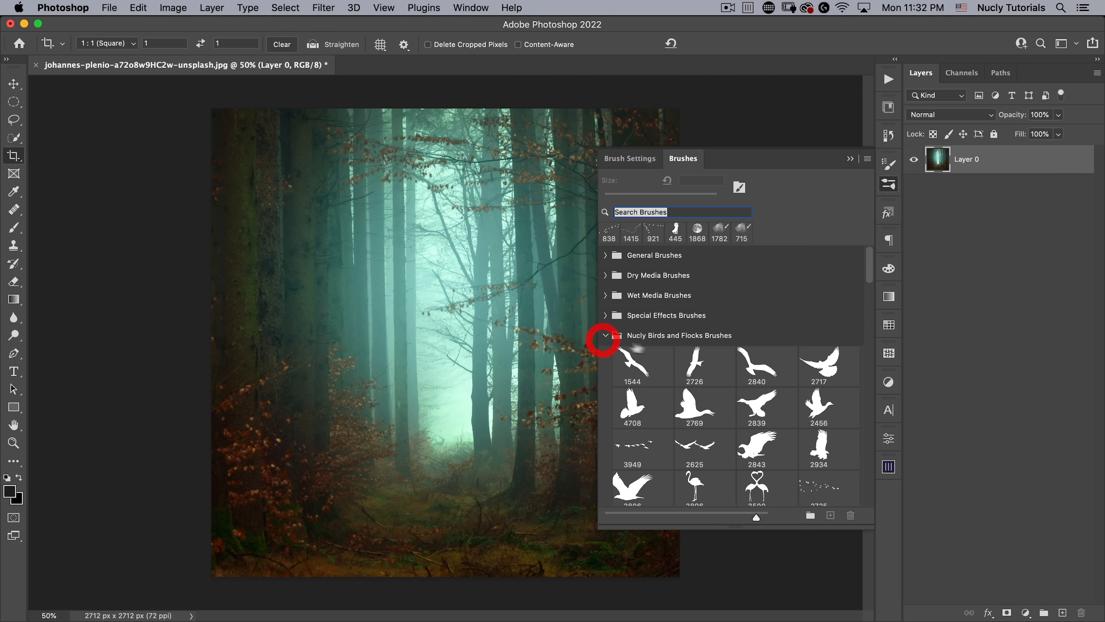
# Show brush names and stroke previews alongside the brush tips
pyautogui.click(867, 159)
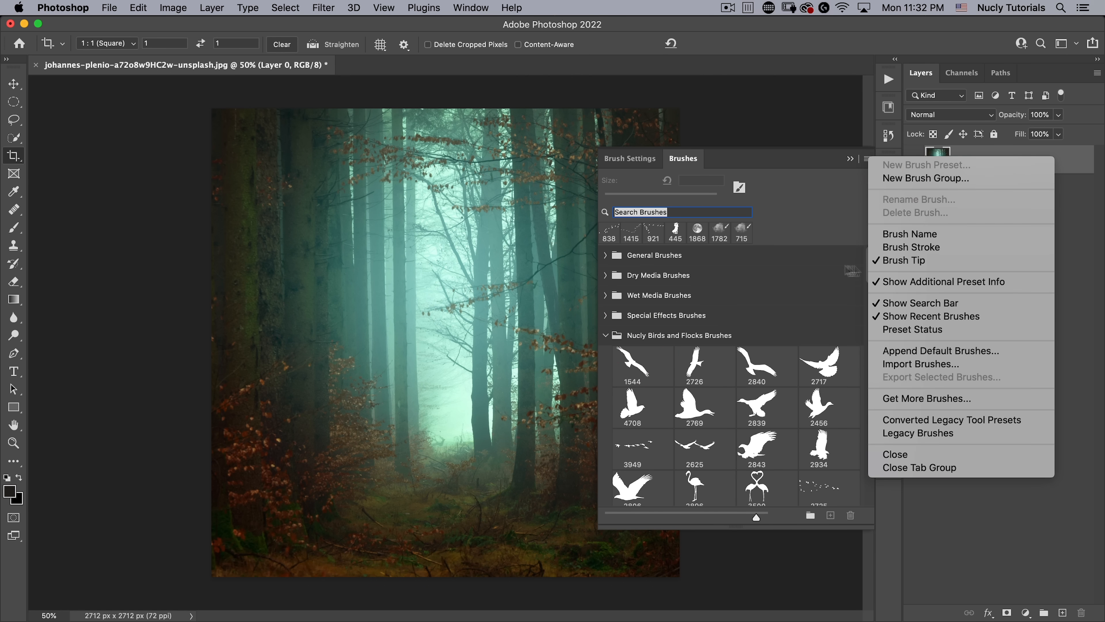
pyautogui.click(903, 235)
pyautogui.click(867, 158)
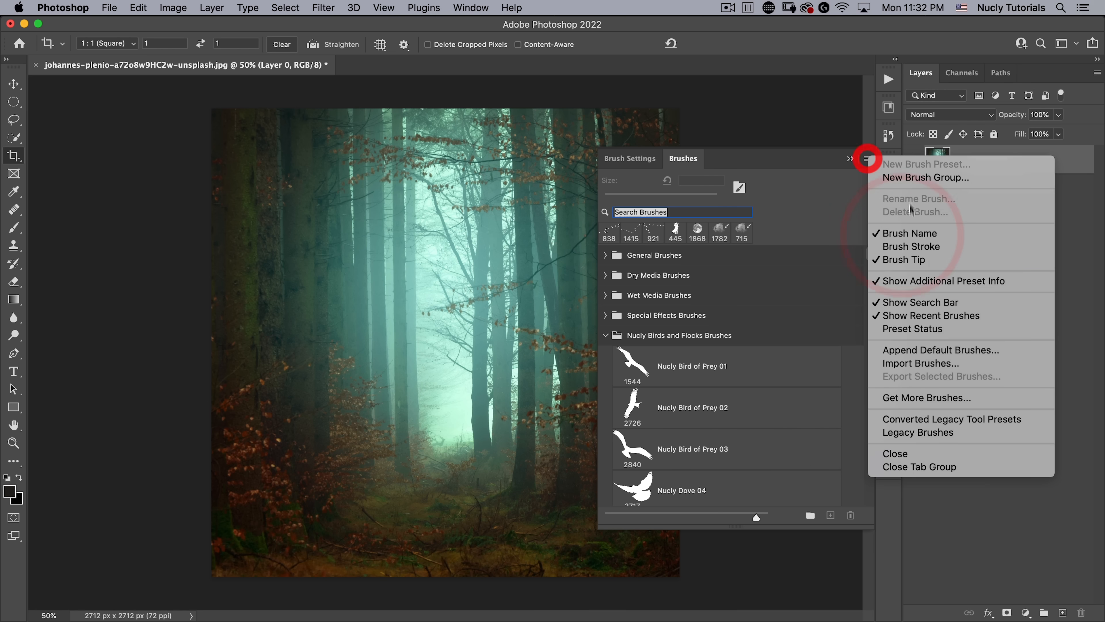
pyautogui.click(904, 247)
# Hide the brush tips to view only names and strokes, and show the tips again
pyautogui.click(867, 158)
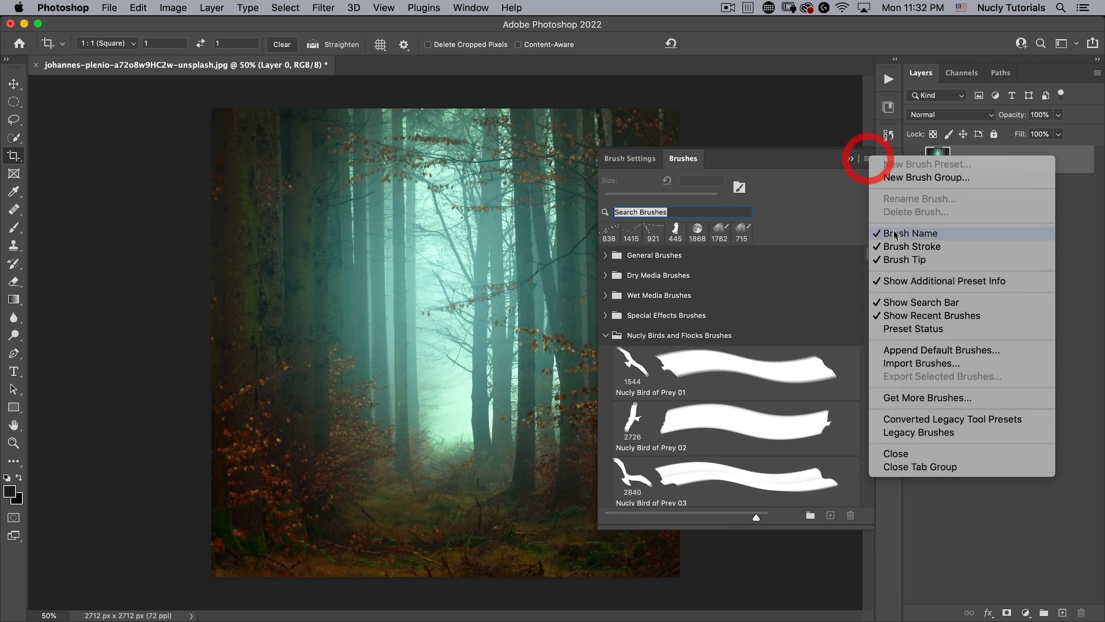
pyautogui.click(904, 260)
pyautogui.scroll(-3, 696, 390)
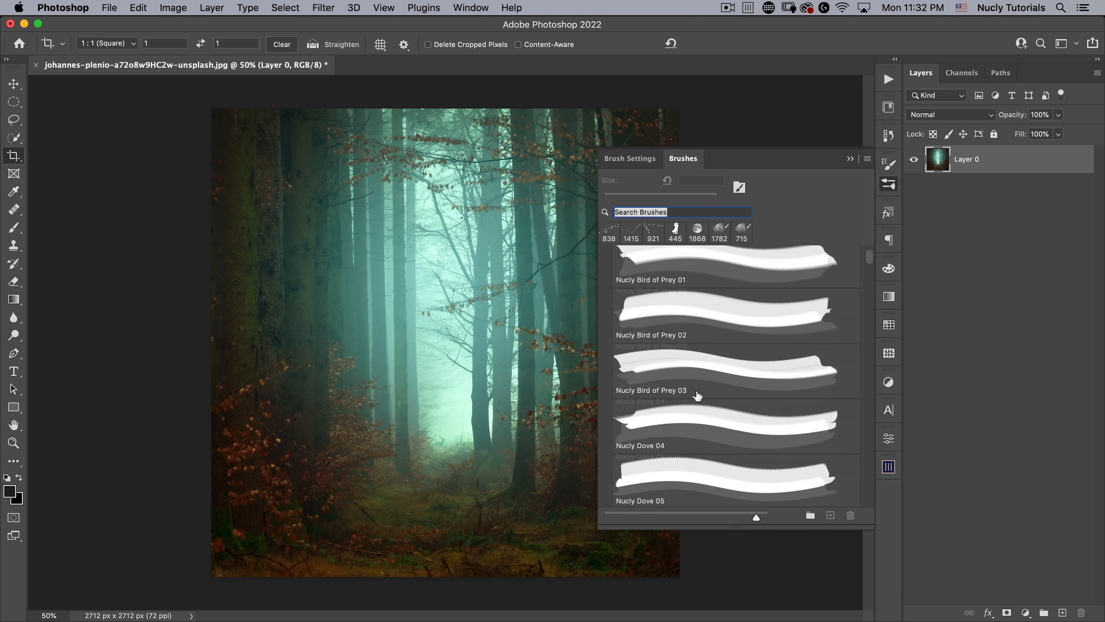
pyautogui.scroll(3, 701, 385)
pyautogui.click(867, 158)
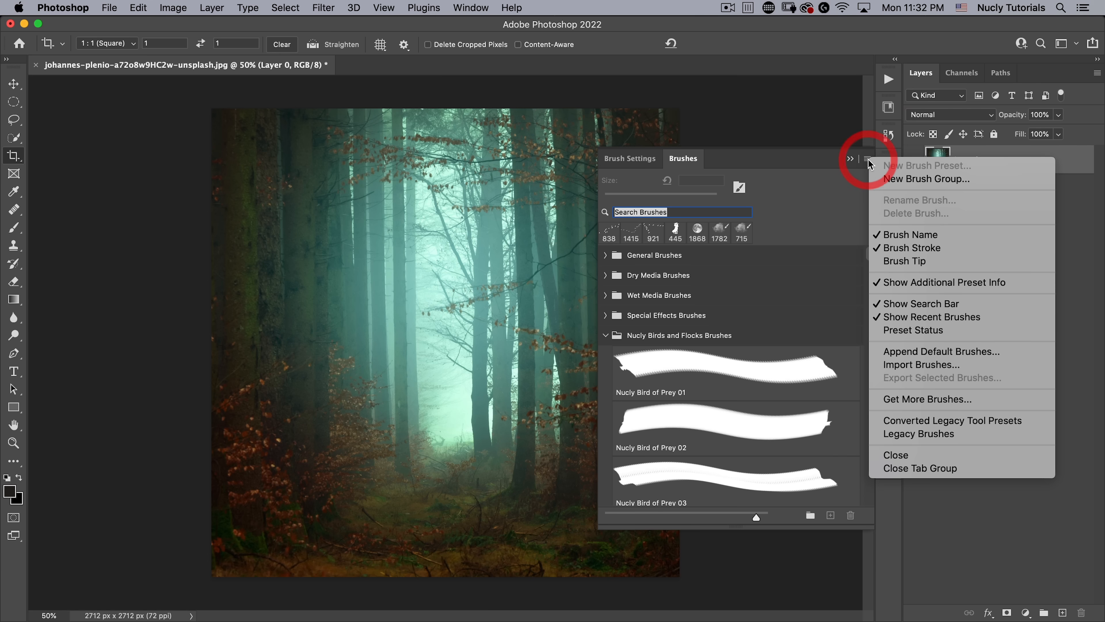
pyautogui.click(897, 262)
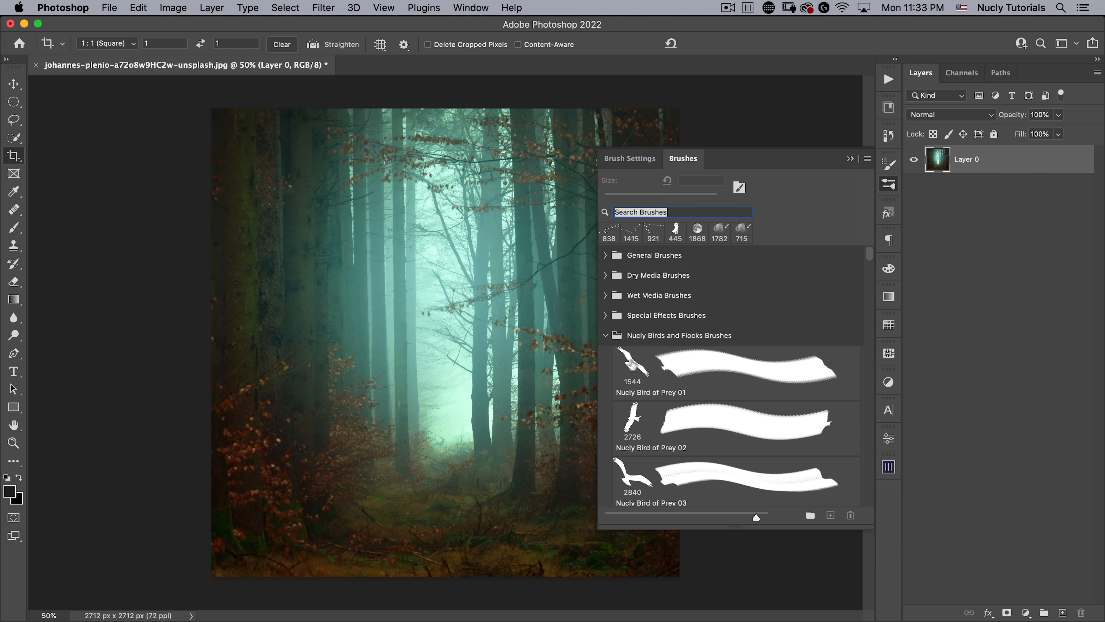
# Hide the stroke previews and brush names, leaving only the brush tips displayed
pyautogui.click(868, 159)
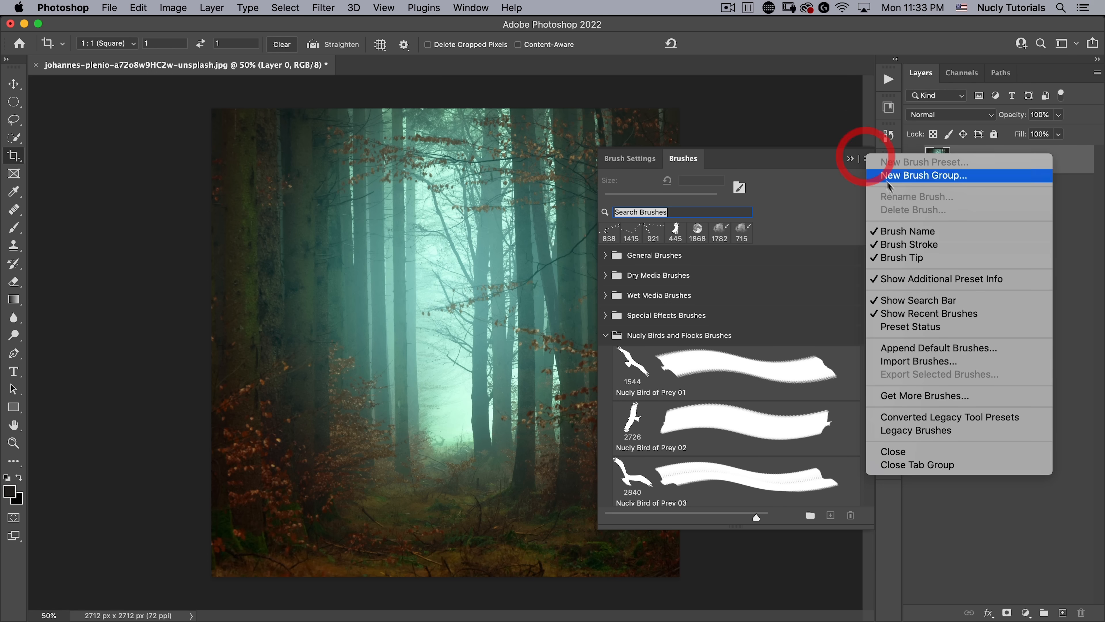
pyautogui.click(906, 246)
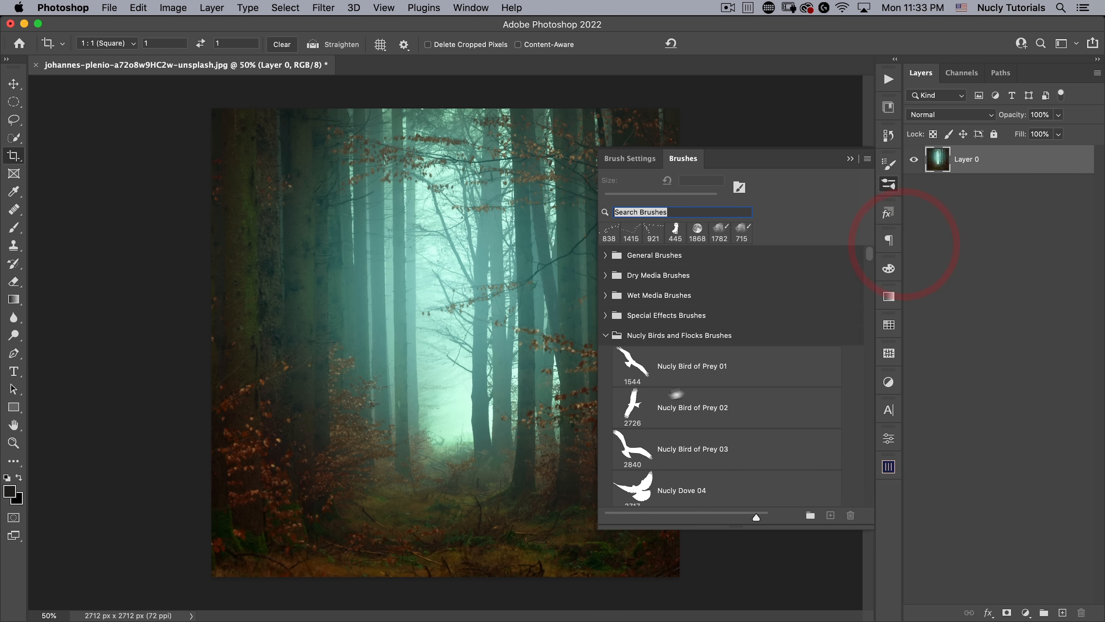
pyautogui.click(869, 162)
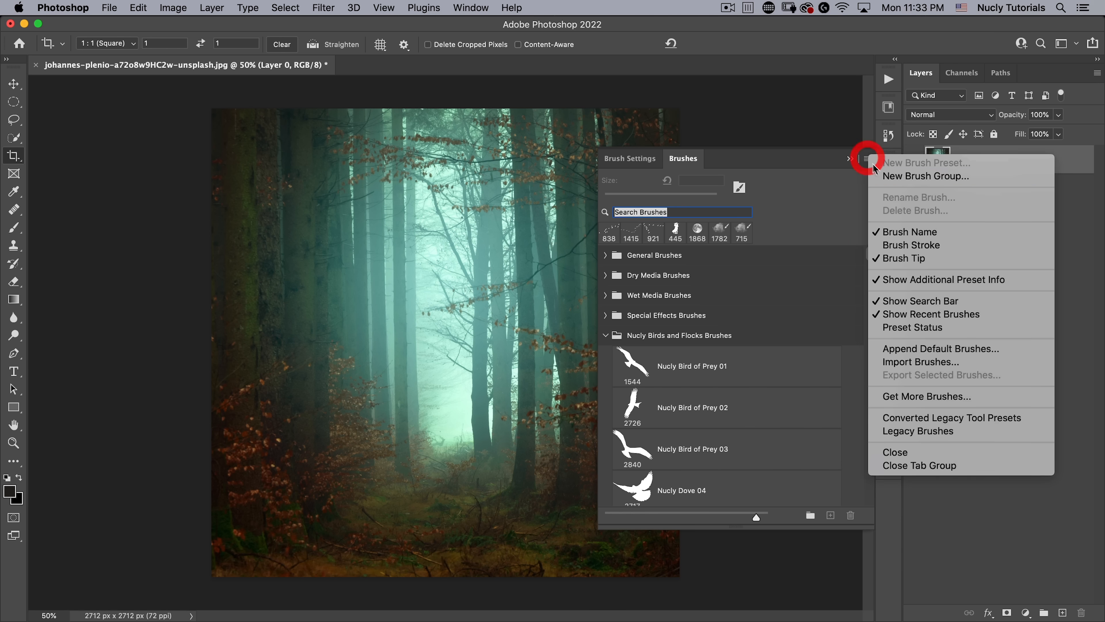
pyautogui.click(906, 230)
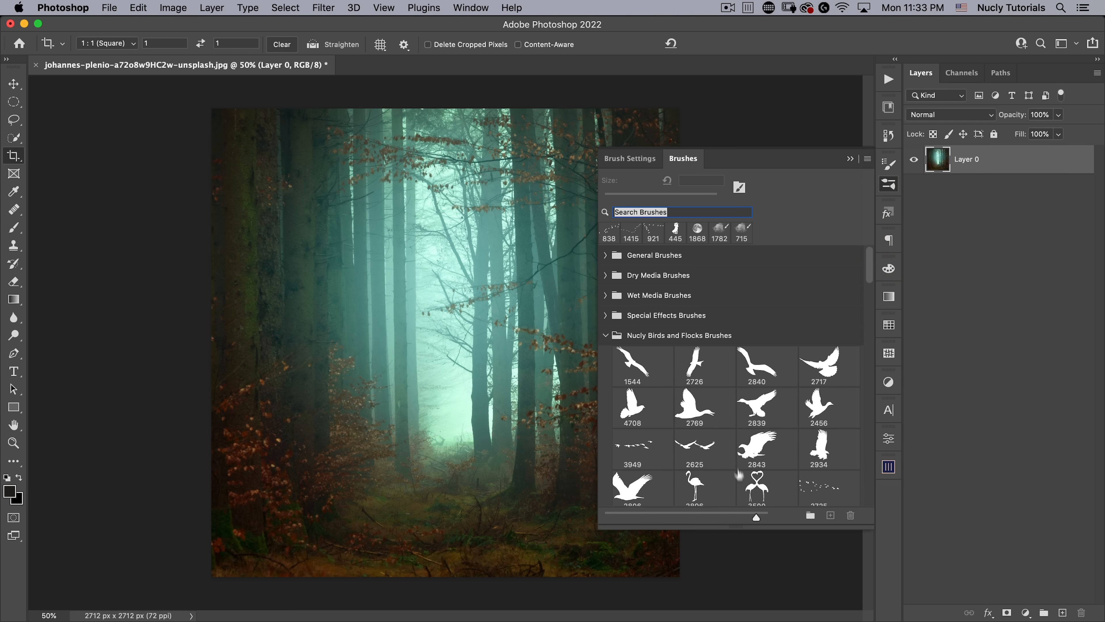
# Enlarge the brush thumbnails slightly and choose the 1989 px standing man with hat among the solitary people brushes
pyautogui.moveTo(757, 518)
pyautogui.mouseDown()
pyautogui.moveTo(644, 519)
pyautogui.moveTo(769, 517)
pyautogui.mouseUp()
pyautogui.moveTo(868, 260)
pyautogui.mouseDown()
pyautogui.moveTo(860, 361)
pyautogui.moveTo(856, 279)
pyautogui.moveTo(846, 346)
pyautogui.moveTo(846, 451)
pyautogui.moveTo(846, 414)
pyautogui.moveTo(867, 433)
pyautogui.moveTo(863, 446)
pyautogui.mouseUp()
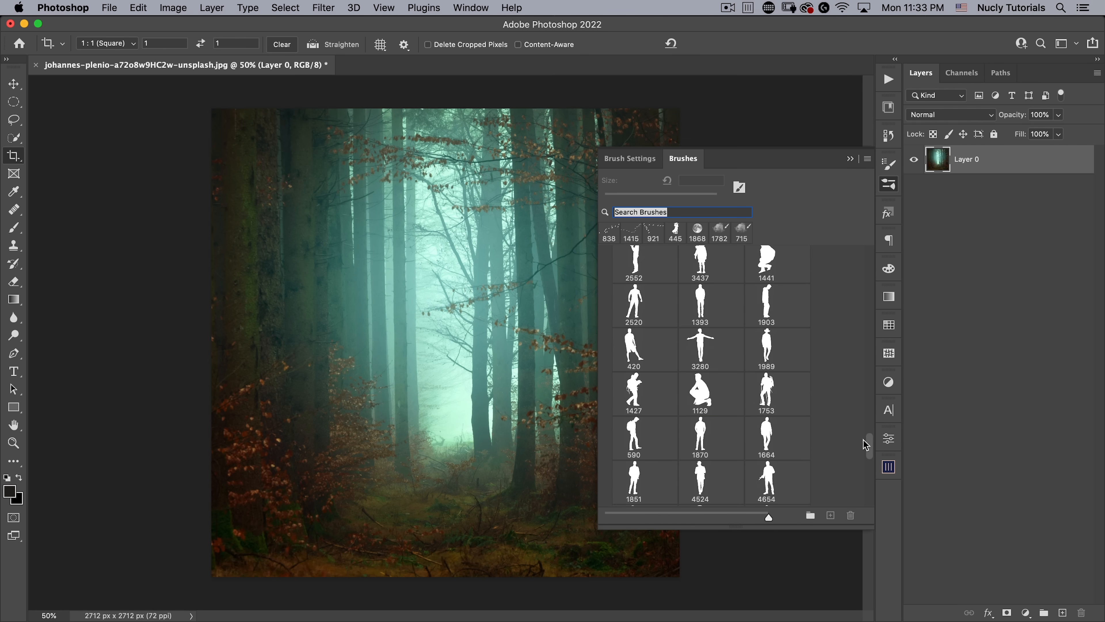
pyautogui.click(766, 346)
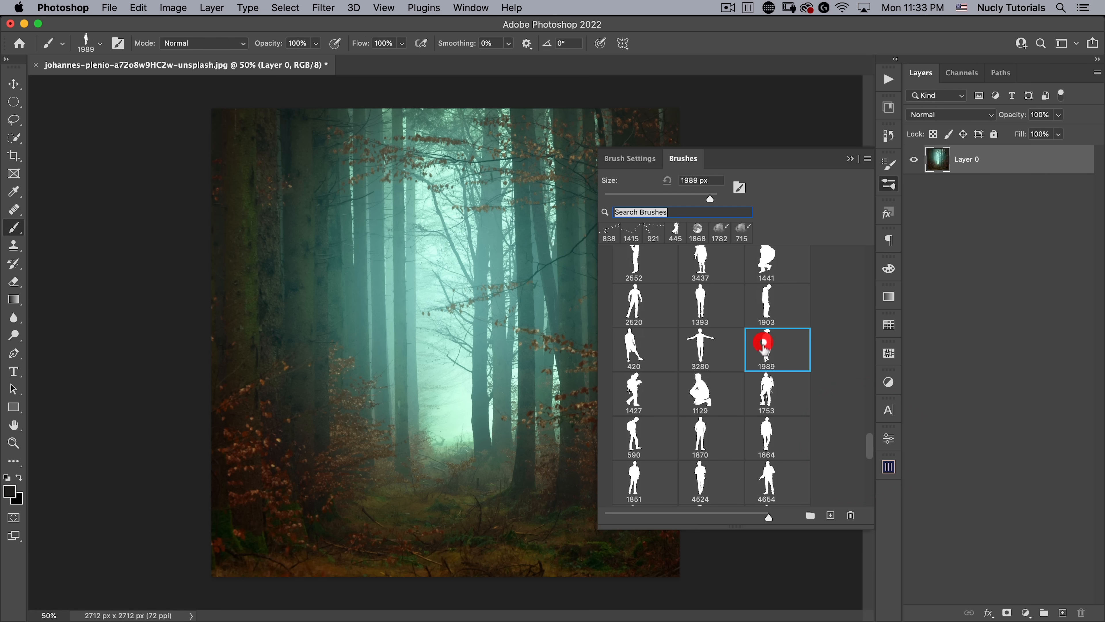
pyautogui.click(888, 183)
# Add a new layer above the forest photo and name it man
pyautogui.click(1063, 613)
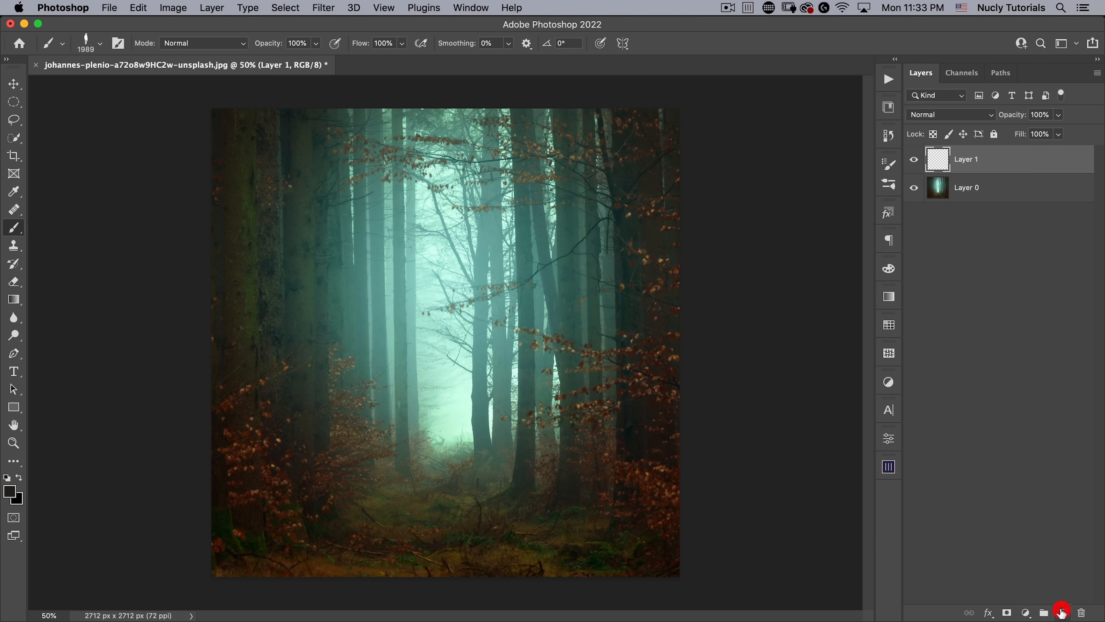
pyautogui.doubleClick(966, 160)
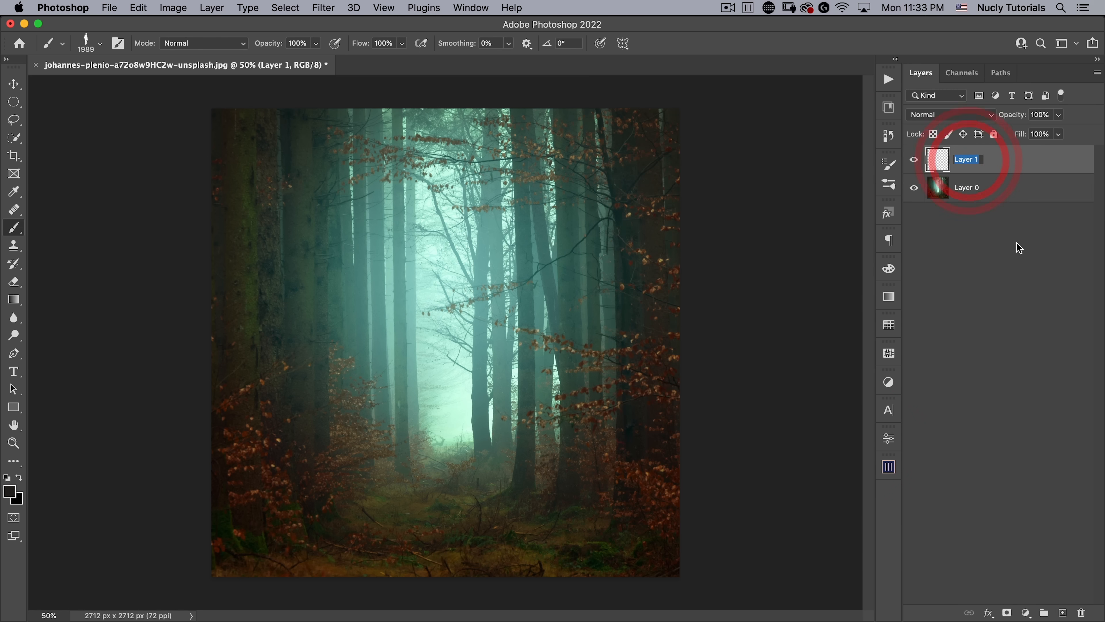
pyautogui.write('man')
pyautogui.press('Return')
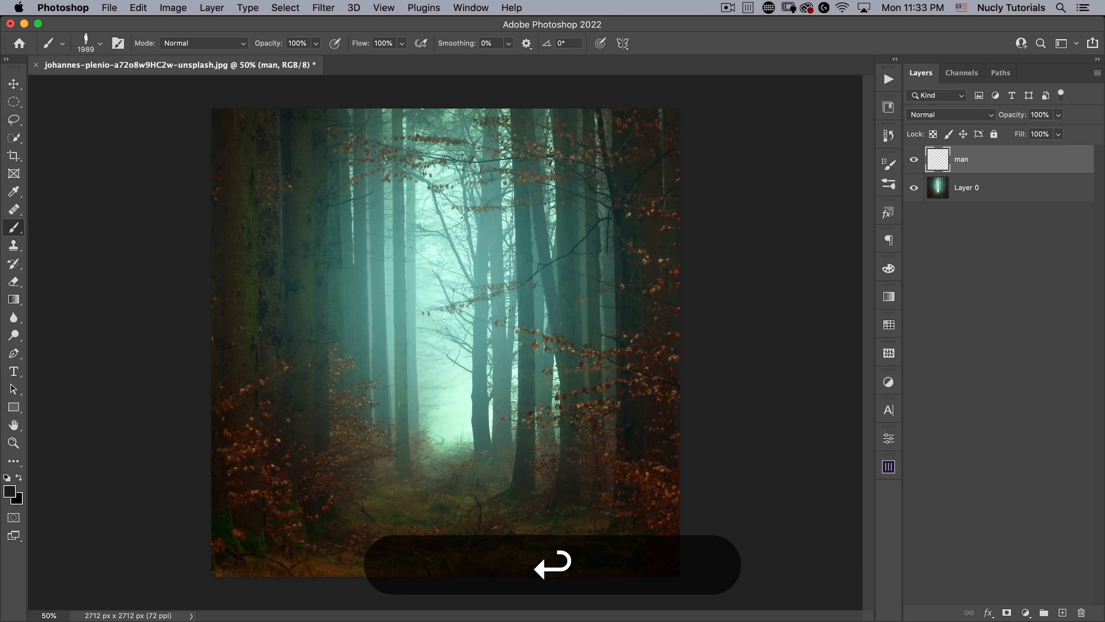
# Sample the teal colour of the misty tree trunk beside the clearing and reduce the man brush to 549 px
pyautogui.press('alt')
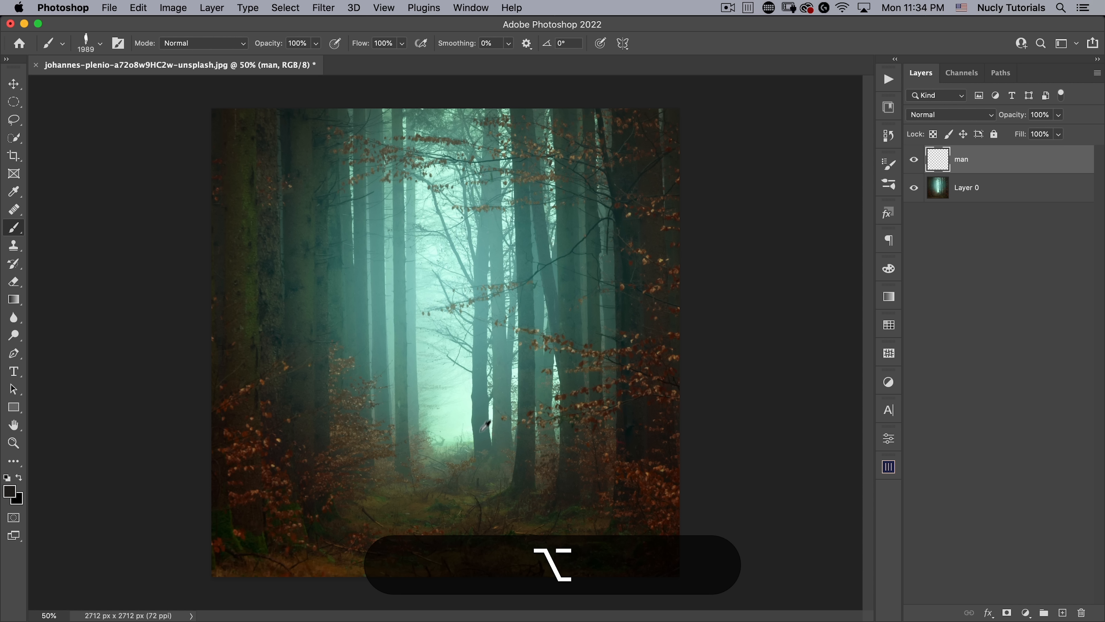
pyautogui.keyDown('alt'); pyautogui.click(485, 402); pyautogui.keyUp('alt')
pyautogui.press('[')
pyautogui.press('[')
pyautogui.press('[')
pyautogui.press('[')
pyautogui.press('[')
pyautogui.press('[')
pyautogui.press('[')
pyautogui.press('[')
pyautogui.press('[')
pyautogui.press('[')
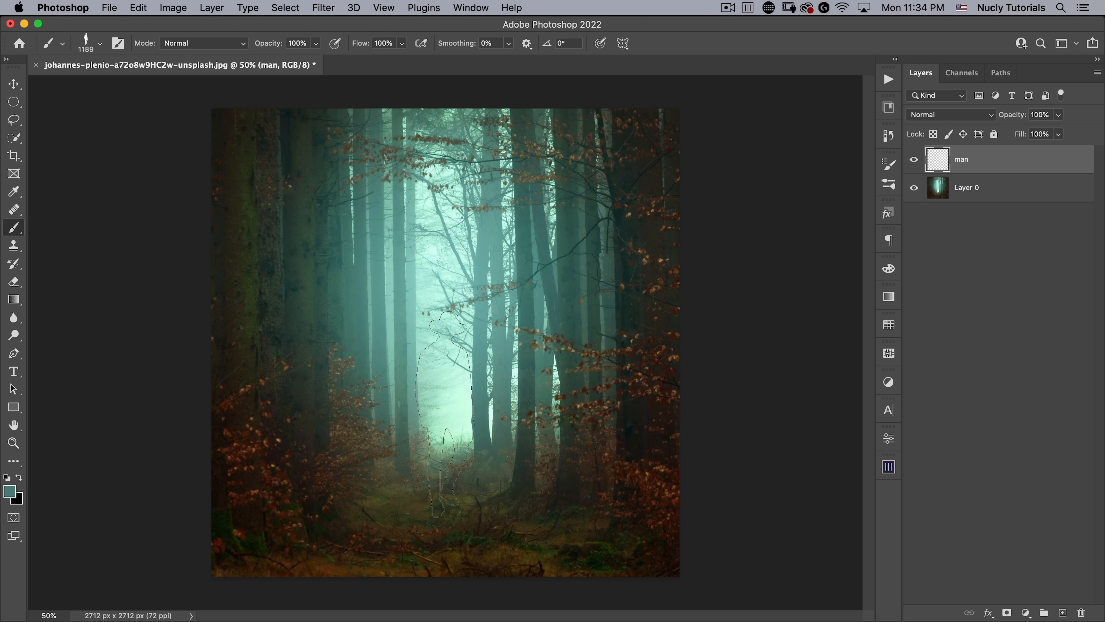
pyautogui.press('[')
pyautogui.press('[')
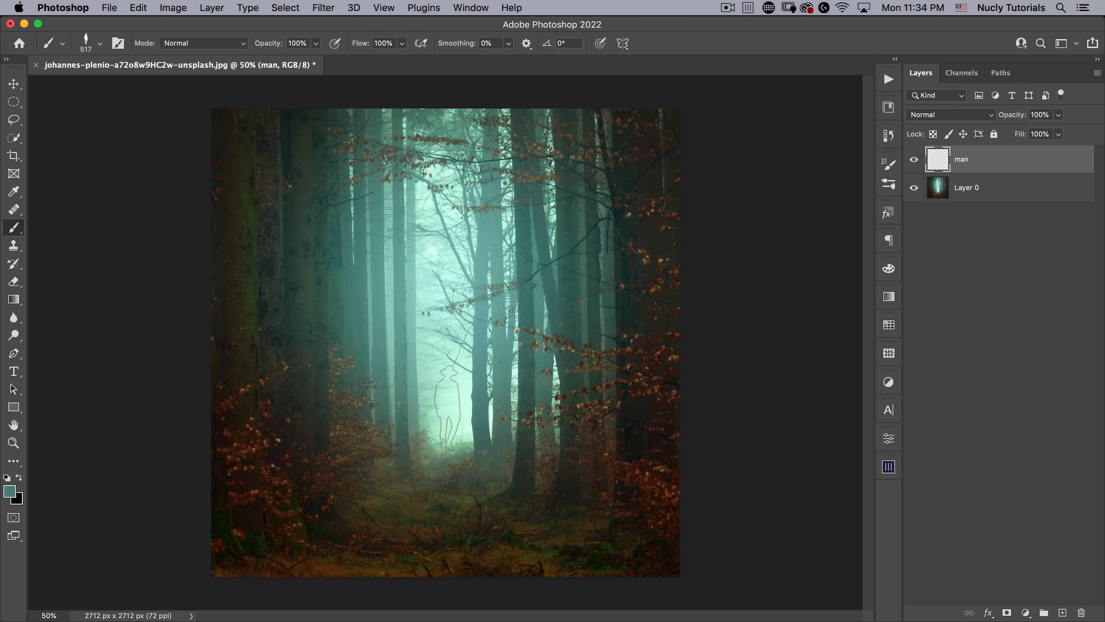
pyautogui.press(']')
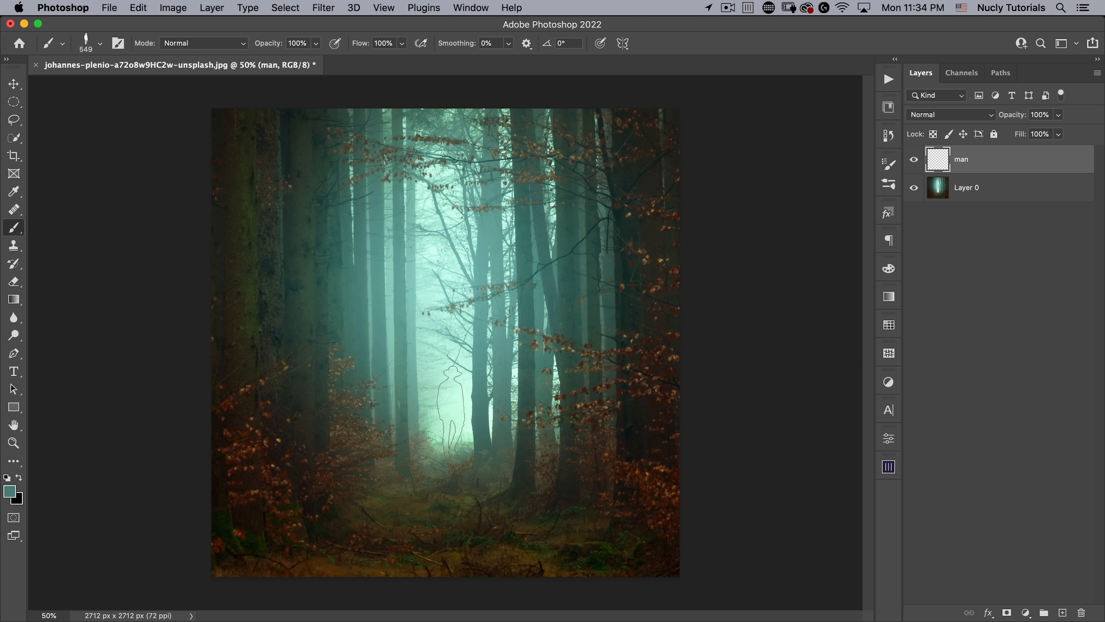
# Reduce the man brush to 533 px and stamp one silhouette in the misty clearing between the trees
pyautogui.press('[')
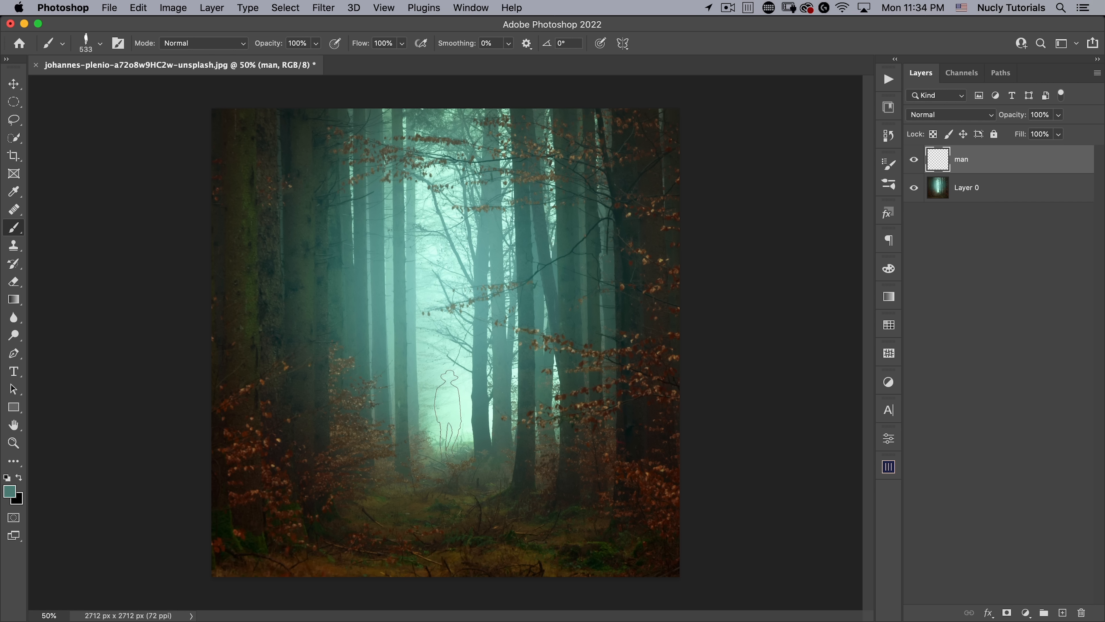
pyautogui.click(448, 415)
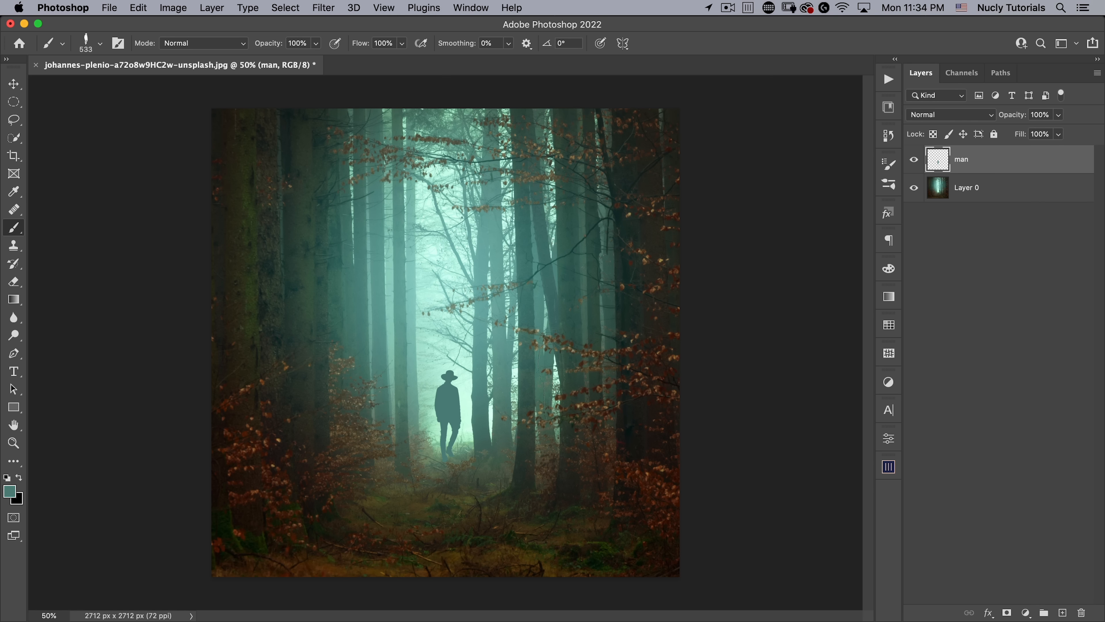
pyautogui.click(14, 83)
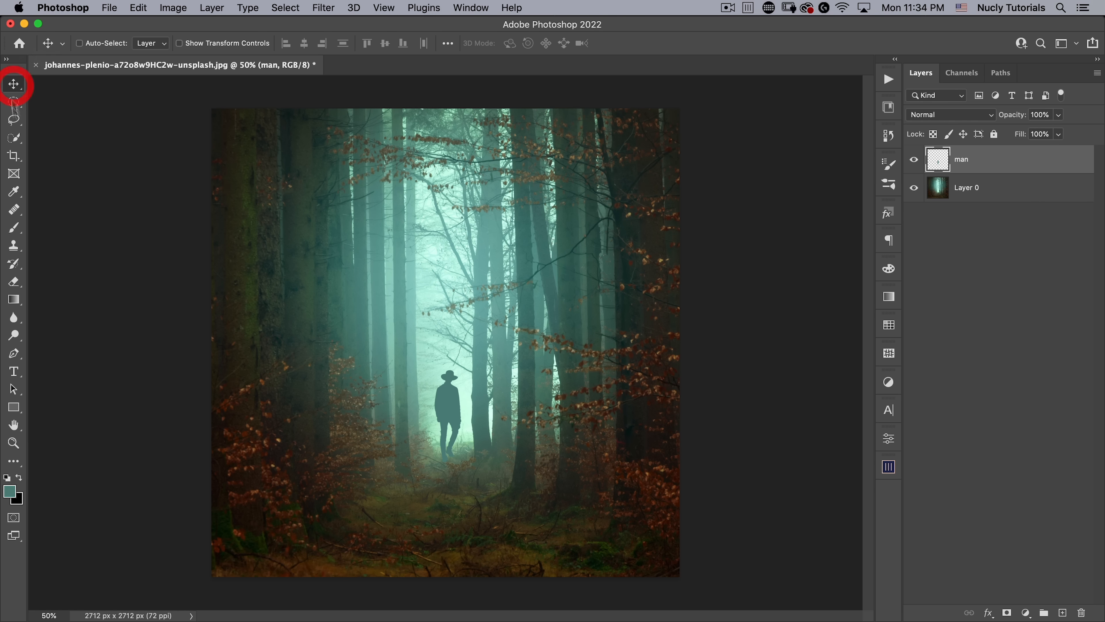
# Fade the man's feet into the grass using Blend If, splitting the Underlying Layer's dark slider at 129 / 145
pyautogui.press('space')
pyautogui.moveTo(454, 458); pyautogui.dragTo(566, 400)
pyautogui.press('space')
pyautogui.moveTo(442, 436); pyautogui.dragTo(543, 400)
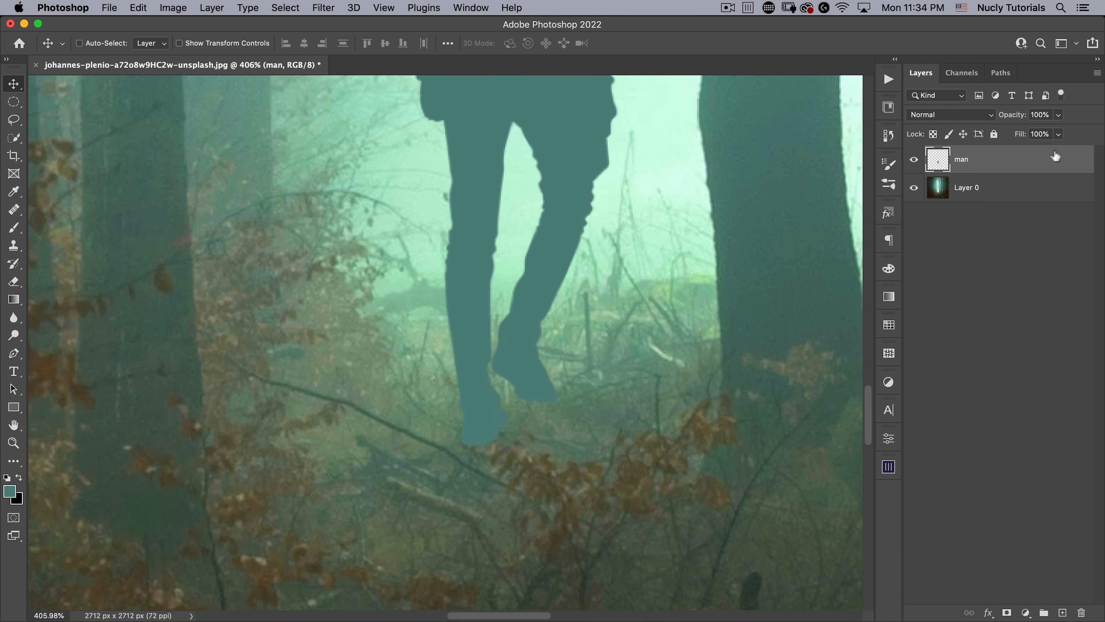
pyautogui.doubleClick(1068, 163)
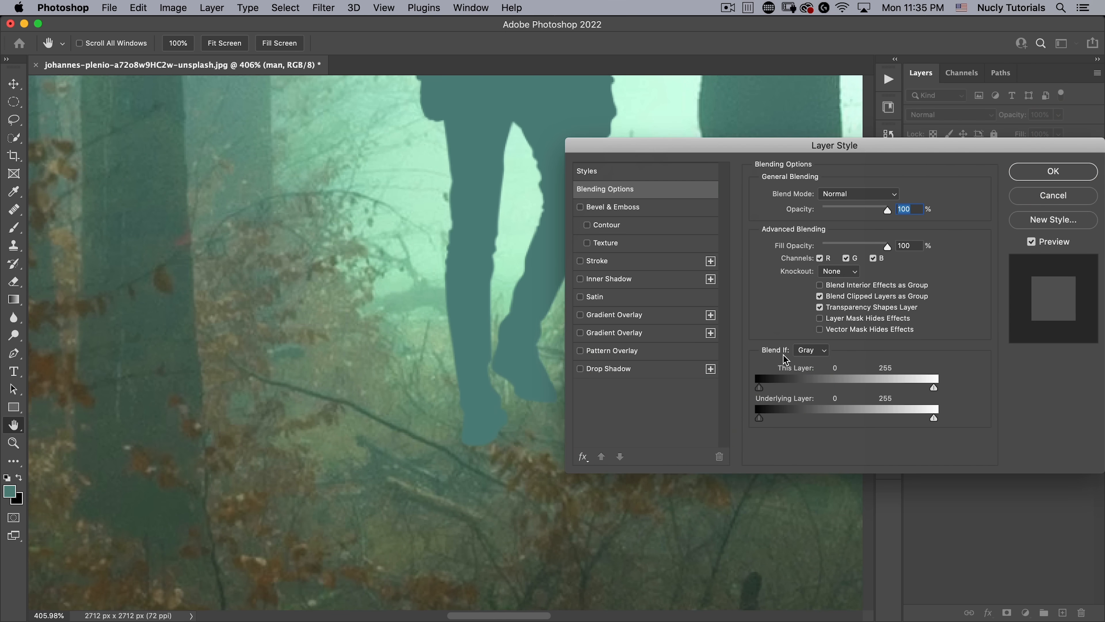
pyautogui.moveTo(699, 151); pyautogui.dragTo(707, 114)
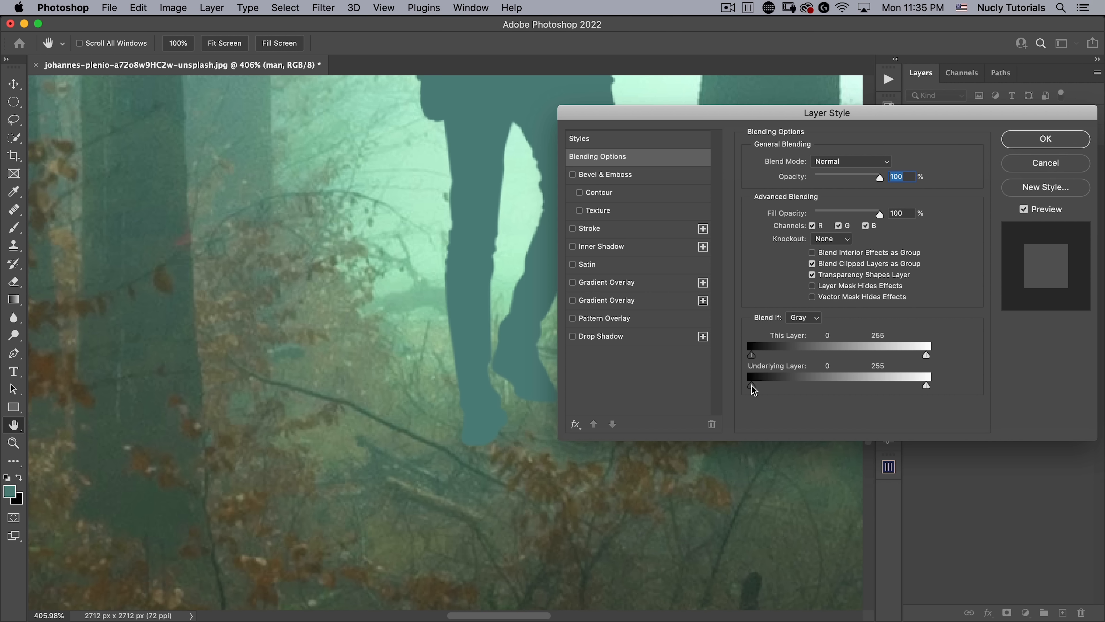
pyautogui.moveTo(753, 385); pyautogui.dragTo(835, 387)
pyautogui.press('alt')
pyautogui.keyDown('alt'); pyautogui.click(840, 386); pyautogui.keyUp('alt')
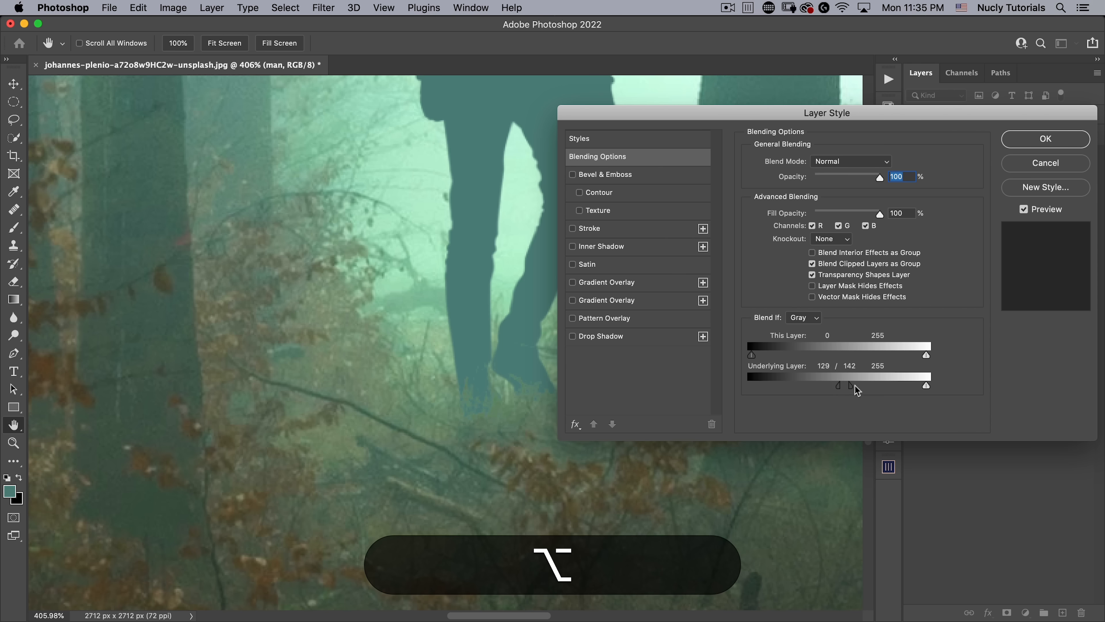
pyautogui.moveTo(856, 386)
pyautogui.mouseDown()
pyautogui.moveTo(823, 386)
pyautogui.moveTo(841, 389)
pyautogui.mouseUp()
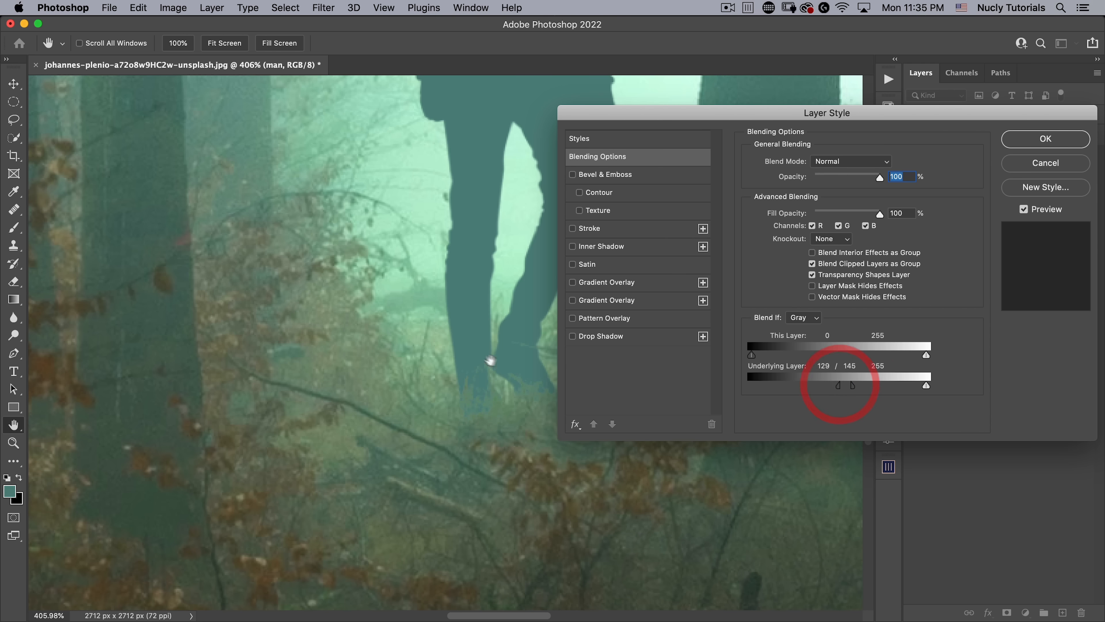
pyautogui.click(1058, 139)
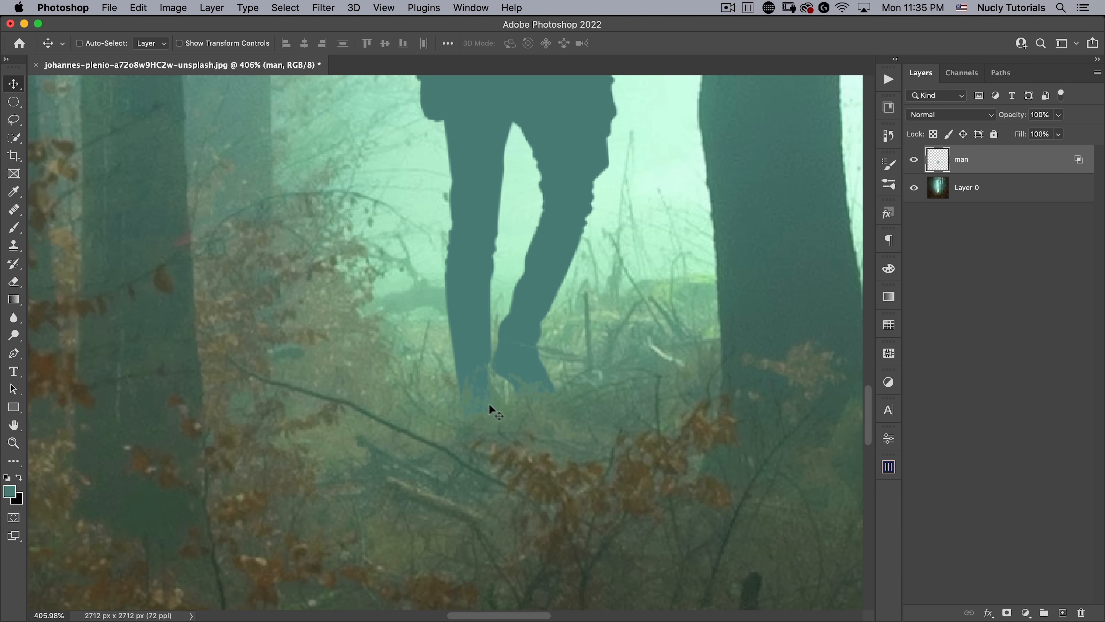
# Add a new layer above the man layer and name it glow
pyautogui.moveTo(455, 418); pyautogui.dragTo(367, 450)
pyautogui.moveTo(486, 361); pyautogui.dragTo(488, 358)
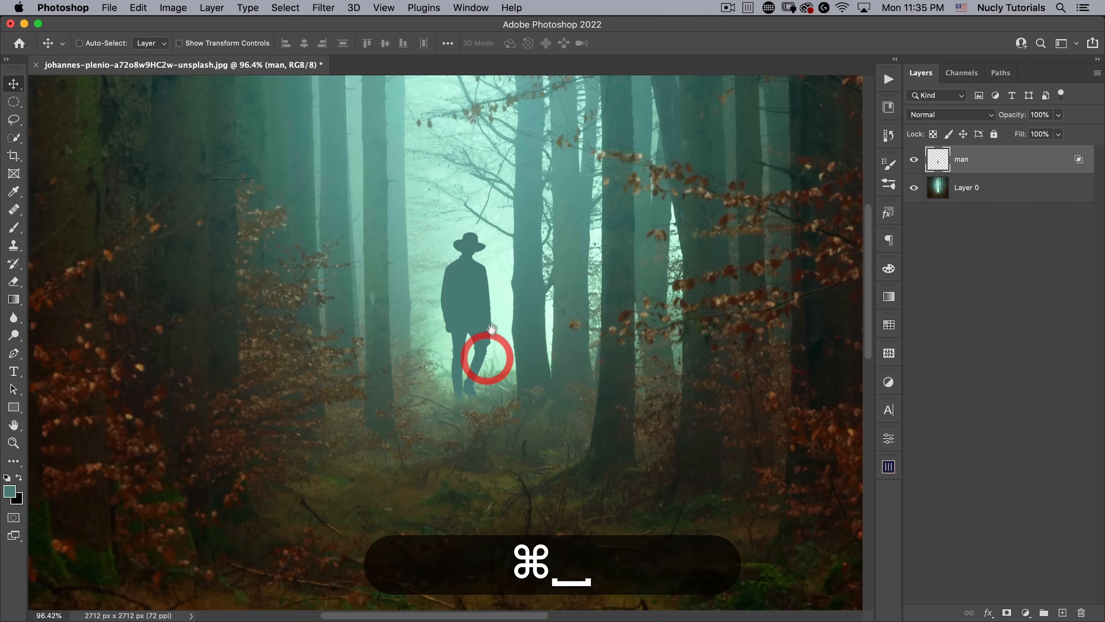
pyautogui.moveTo(472, 316); pyautogui.dragTo(485, 350)
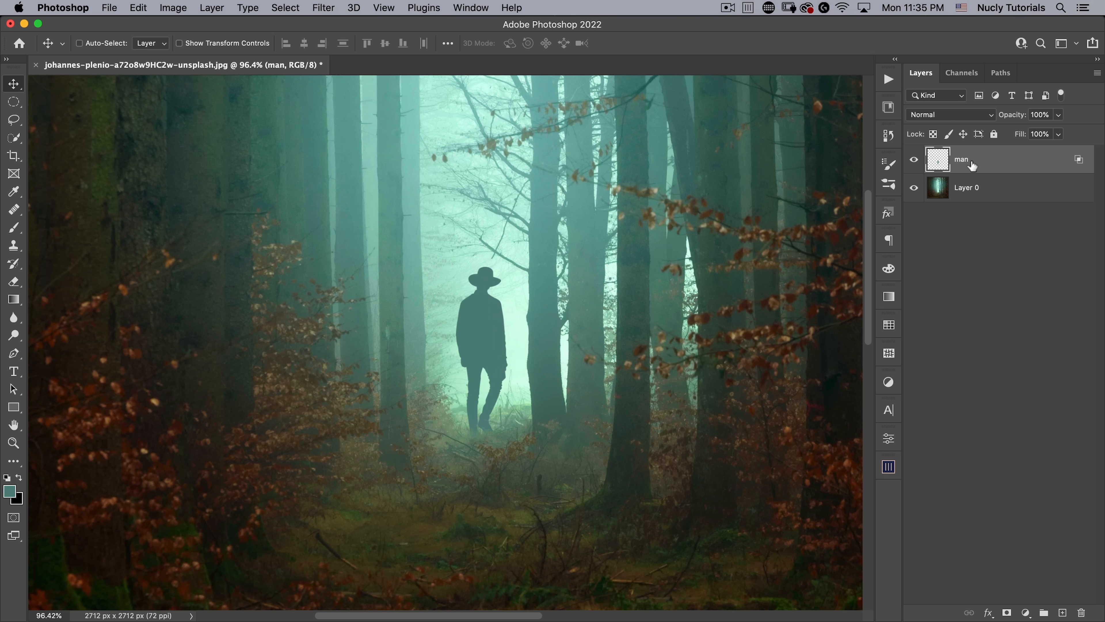
pyautogui.click(1060, 612)
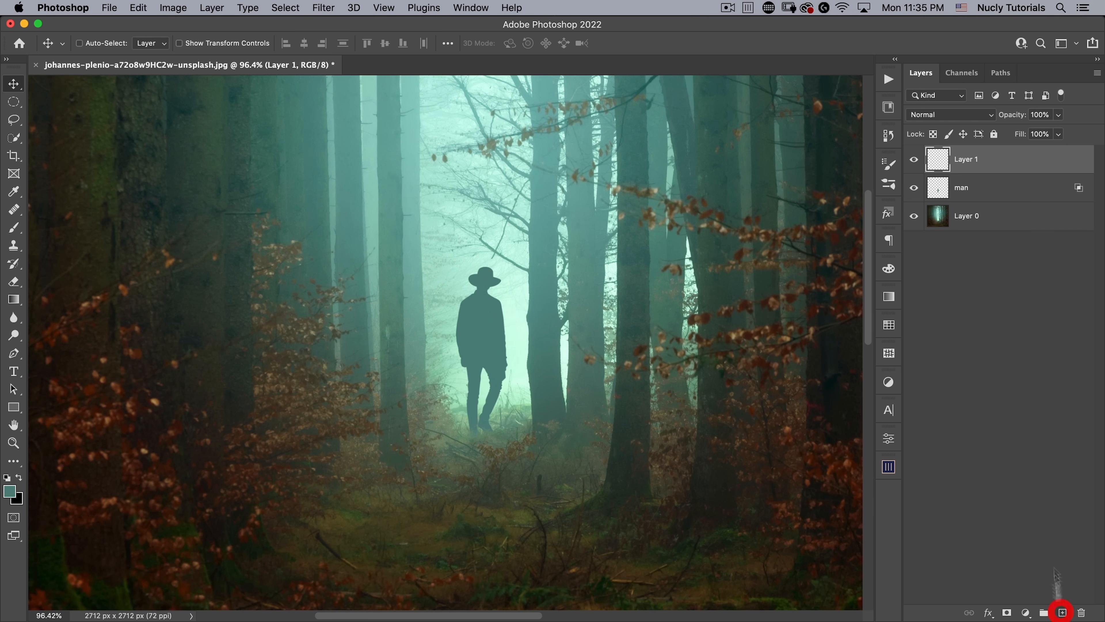
pyautogui.doubleClick(967, 160)
pyautogui.write('glow')
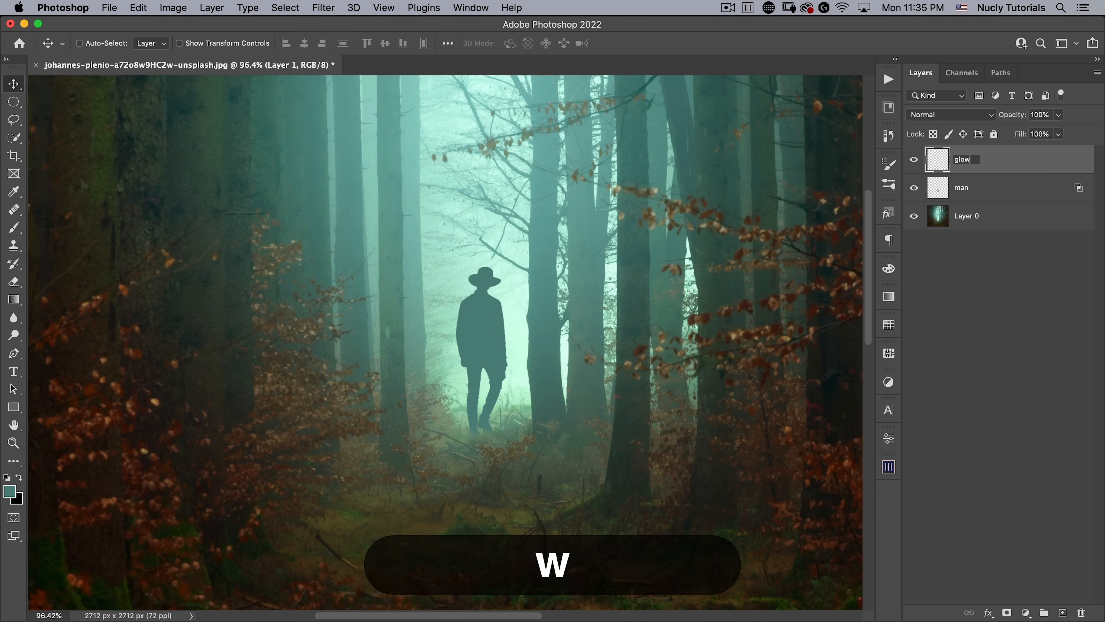
pyautogui.press('Return')
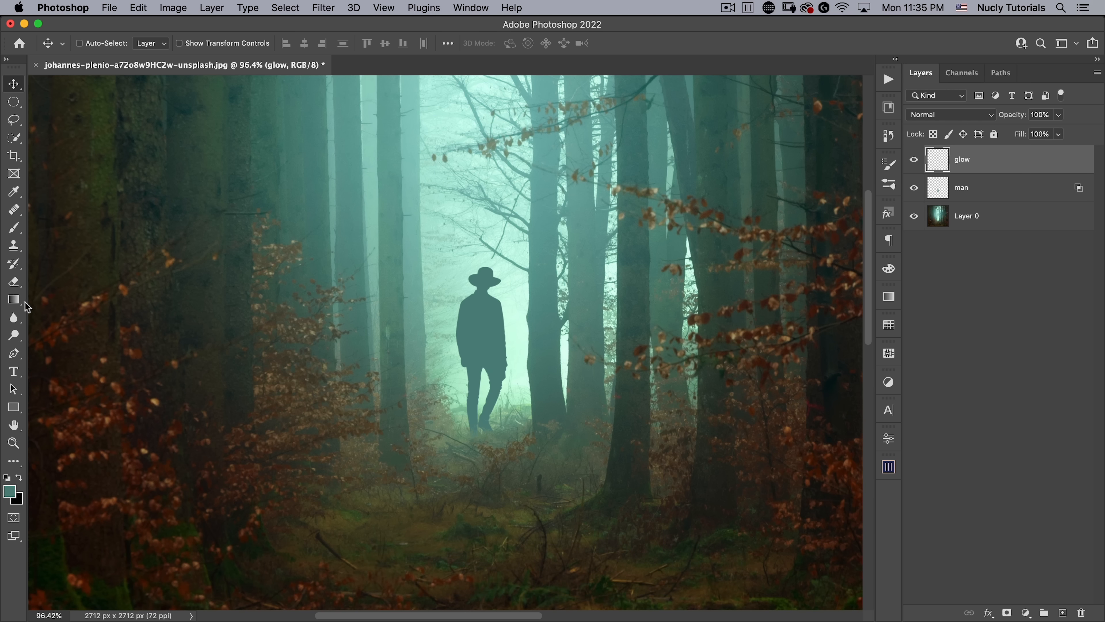
# Set up the Gradient tool as a radial gradient with the Basics foreground-to-transparent preset
pyautogui.click(13, 299)
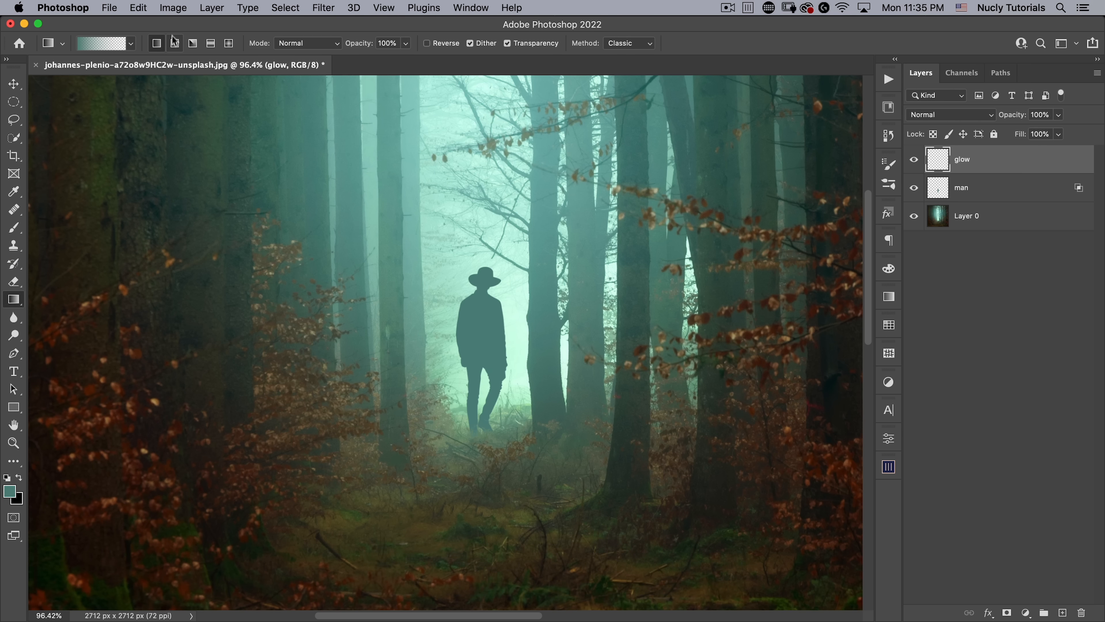
pyautogui.click(175, 44)
pyautogui.click(131, 43)
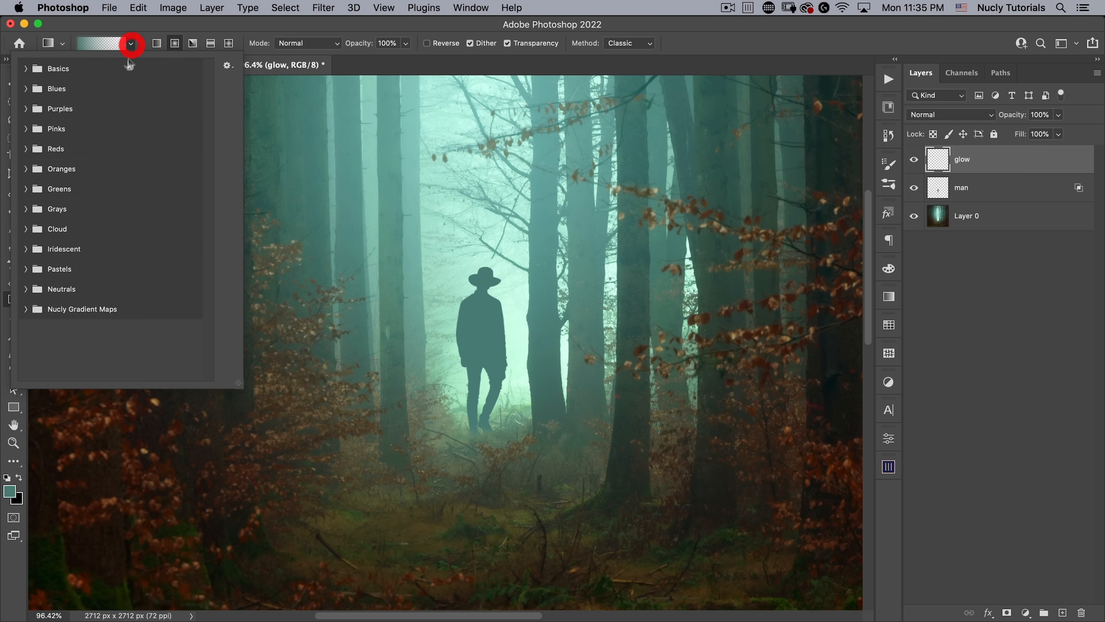
pyautogui.click(36, 76)
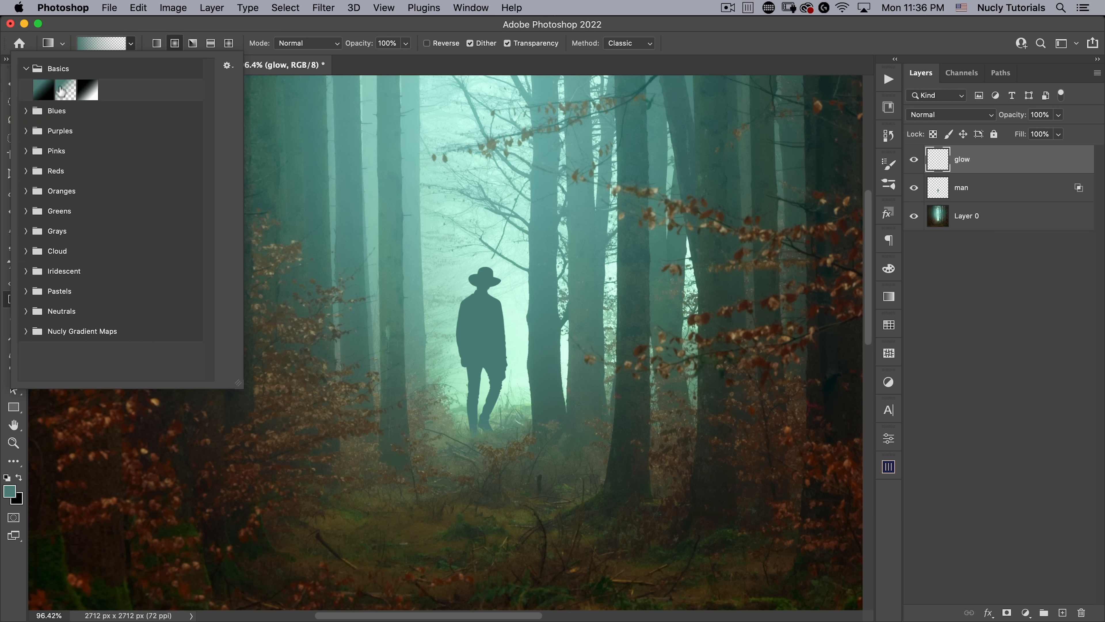
pyautogui.click(65, 90)
pyautogui.click(94, 27)
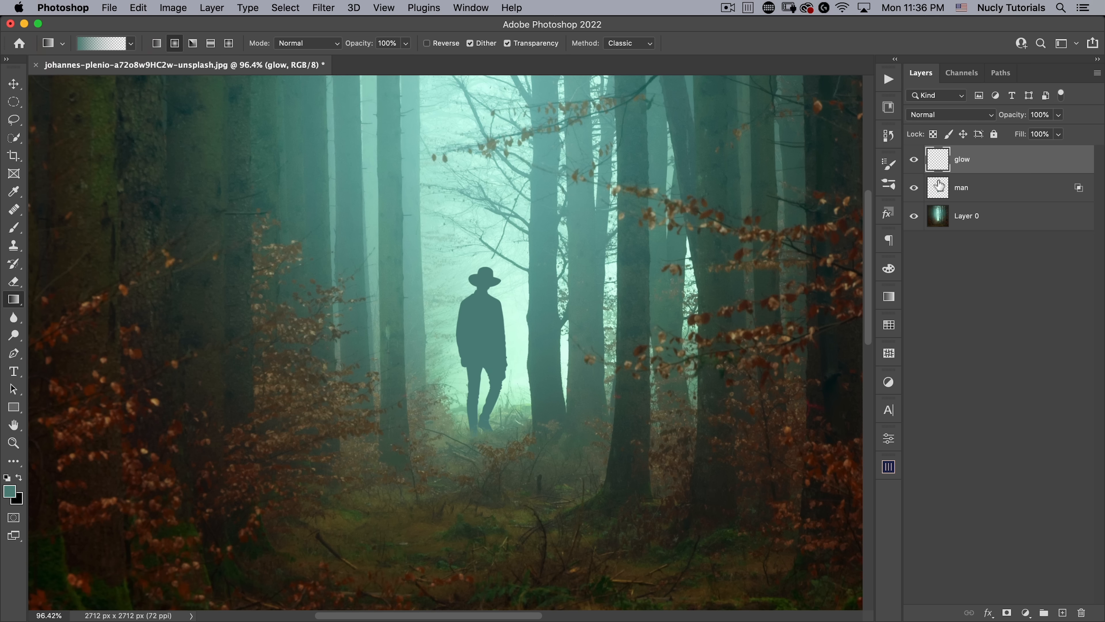
# Sample the pale mint mist beside the man and draw a small radial glow between him and the neighbouring tree trunk
pyautogui.keyDown('alt'); pyautogui.click(519, 312); pyautogui.keyUp('alt')
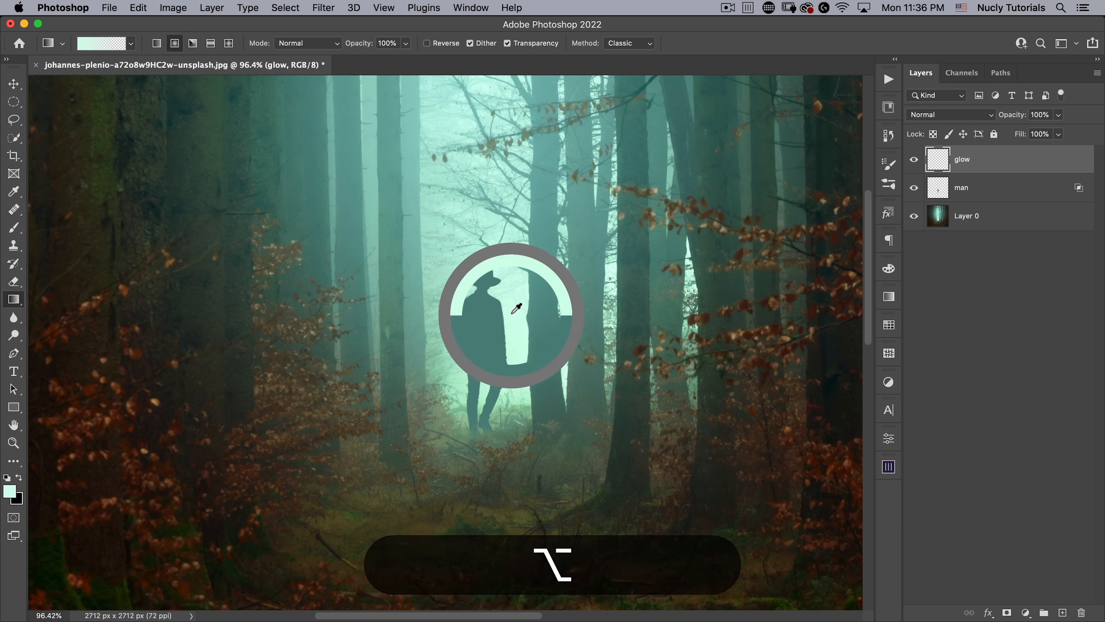
pyautogui.keyDown('alt'); pyautogui.click(516, 324); pyautogui.keyUp('alt')
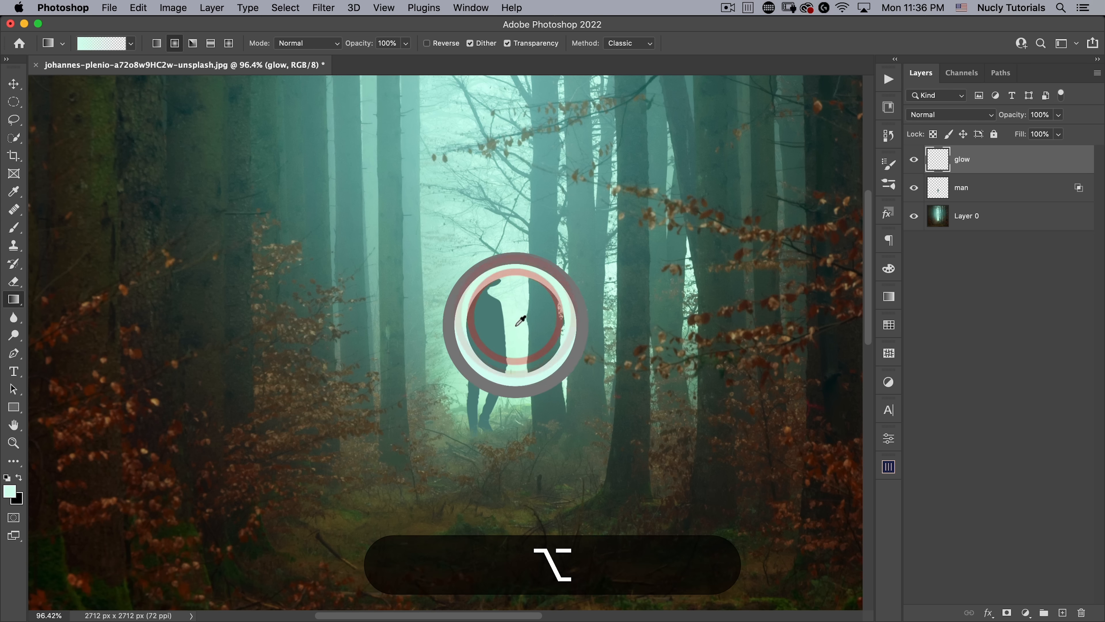
pyautogui.moveTo(520, 338); pyautogui.dragTo(588, 333)
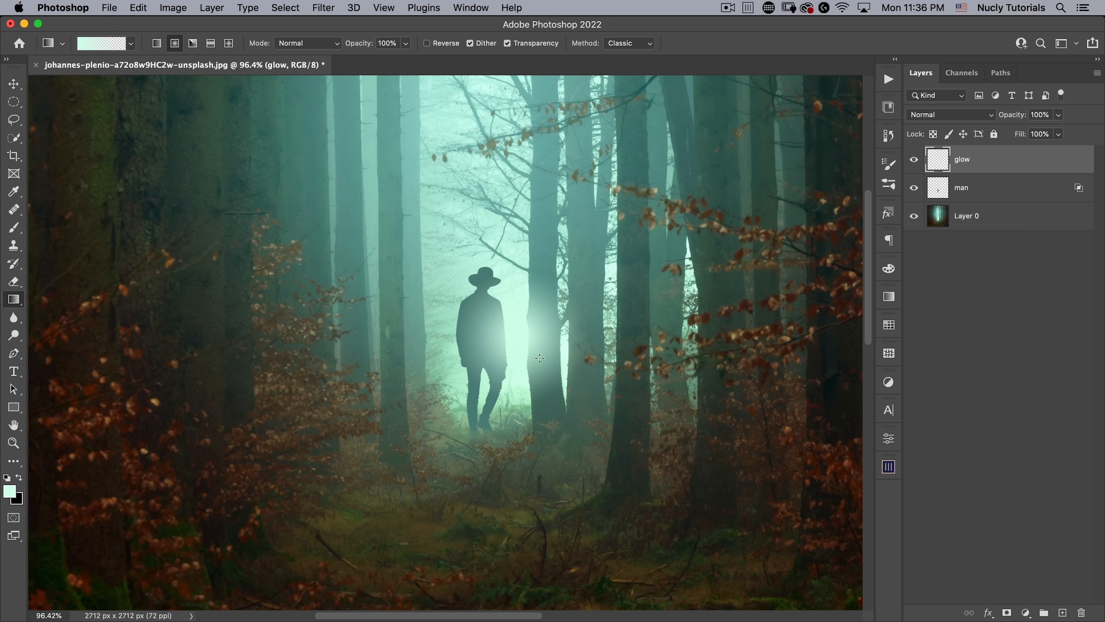
# Free-transform the glow about its centre to about 171% height and 61% width, shifting it slightly upward
pyautogui.press('v')
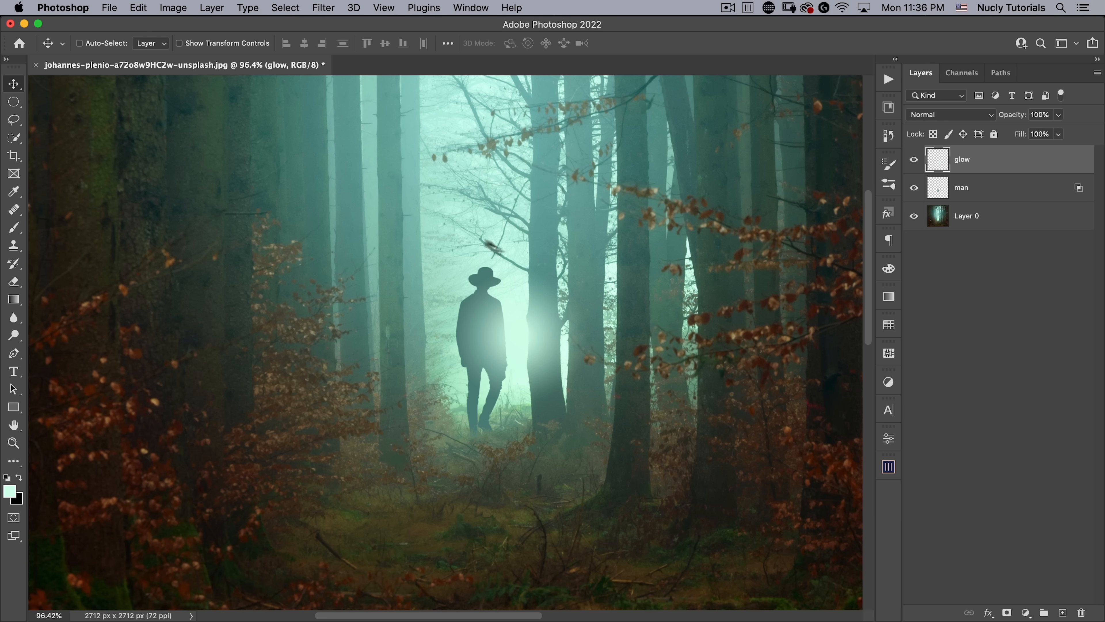
pyautogui.press('super+t')
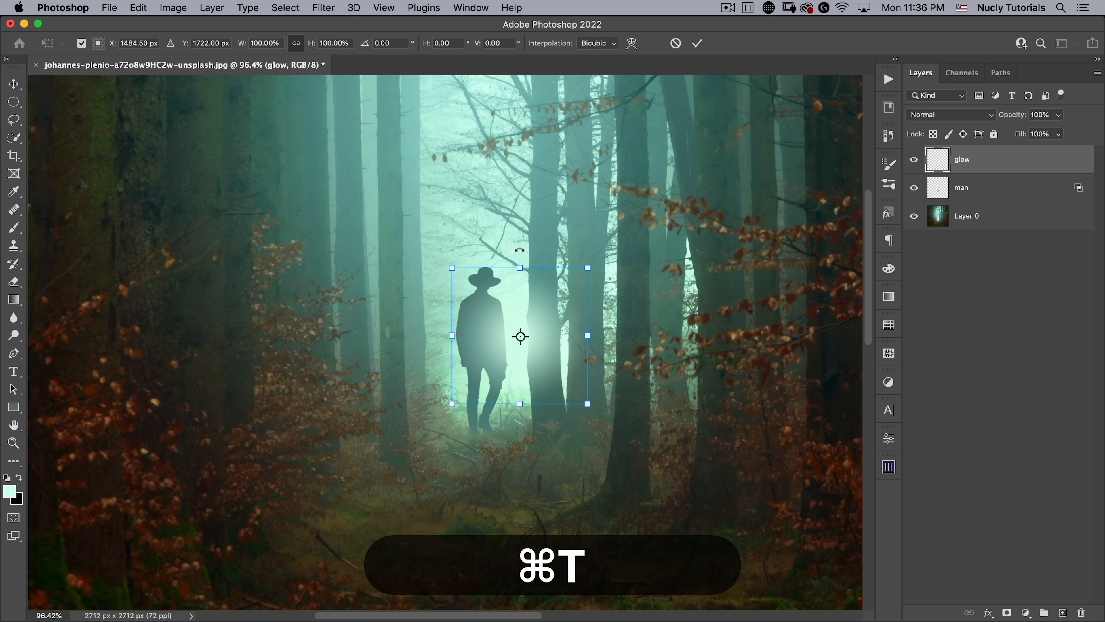
pyautogui.moveTo(520, 267); pyautogui.dragTo(520, 220)
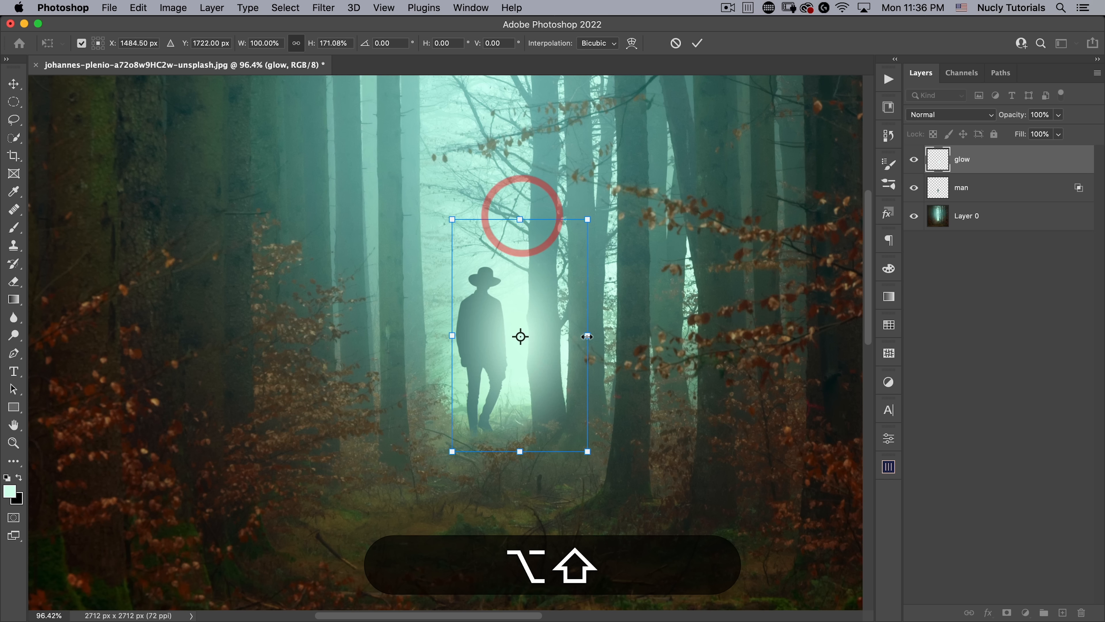
pyautogui.moveTo(587, 336); pyautogui.dragTo(539, 305)
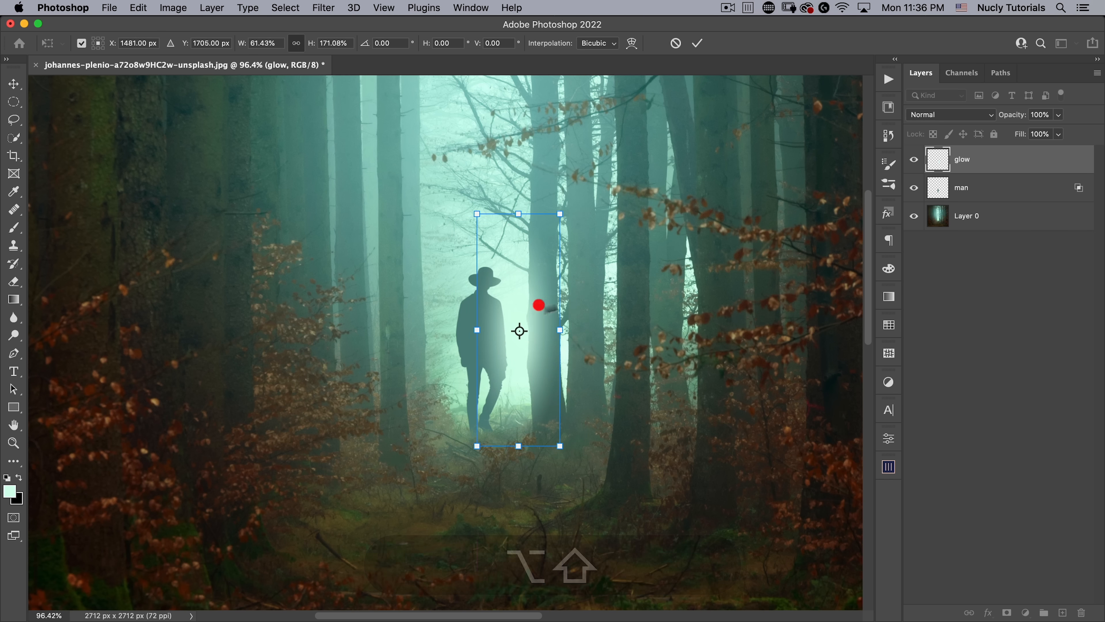
# Nudge the glow horizontally to X 1468 px, scale it to about 48% width and 149% height, and apply the transform
pyautogui.hotkey('shift', 'Left')
pyautogui.hotkey('shift', 'Left')
pyautogui.hotkey('shift', 'Left')
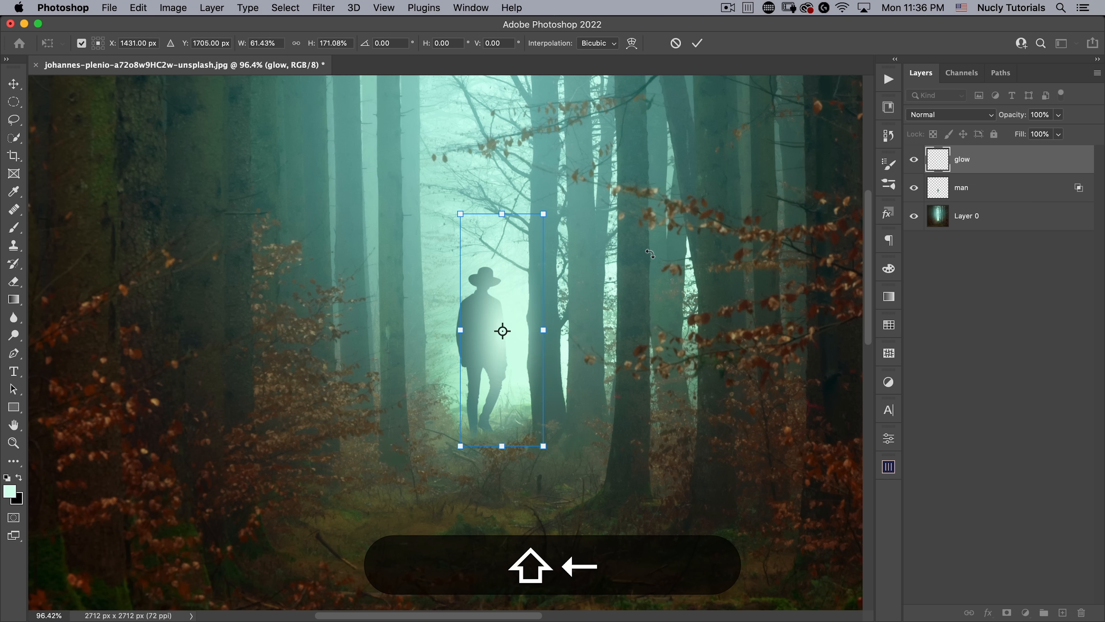
pyautogui.press('Right')
pyautogui.hotkey('shift', 'Right')
pyautogui.hotkey('shift', 'Right')
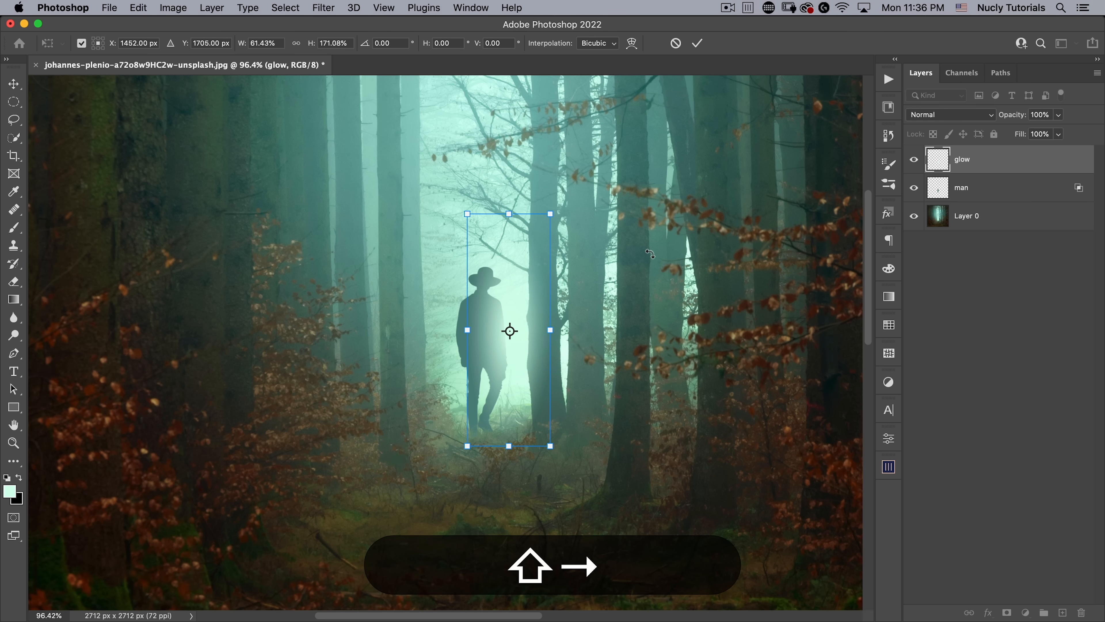
pyautogui.press('Right')
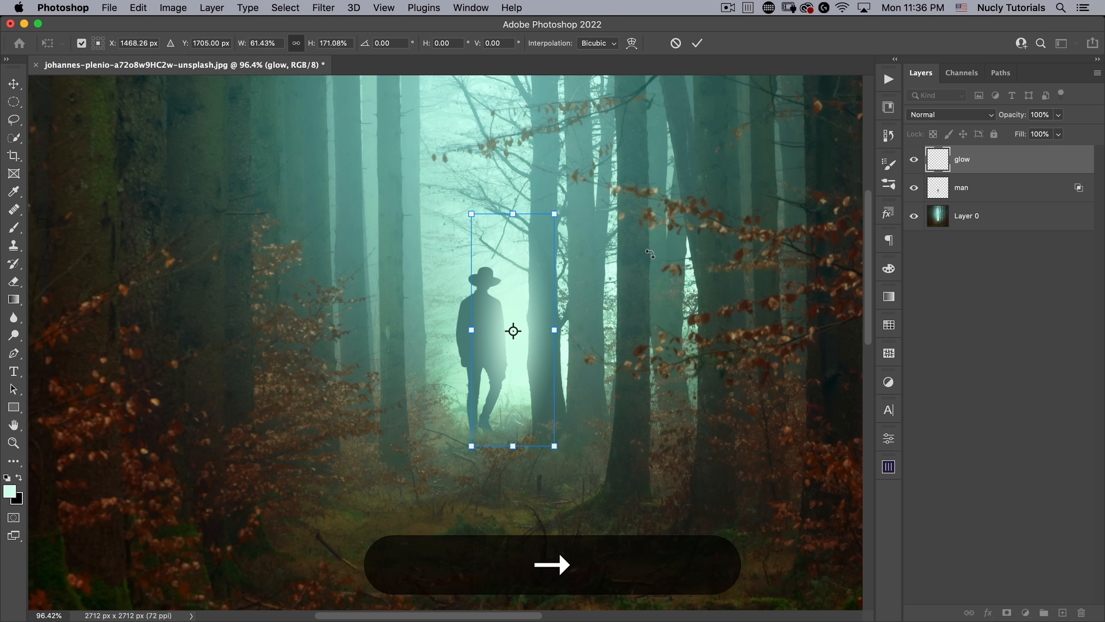
pyautogui.moveTo(555, 214); pyautogui.dragTo(548, 229)
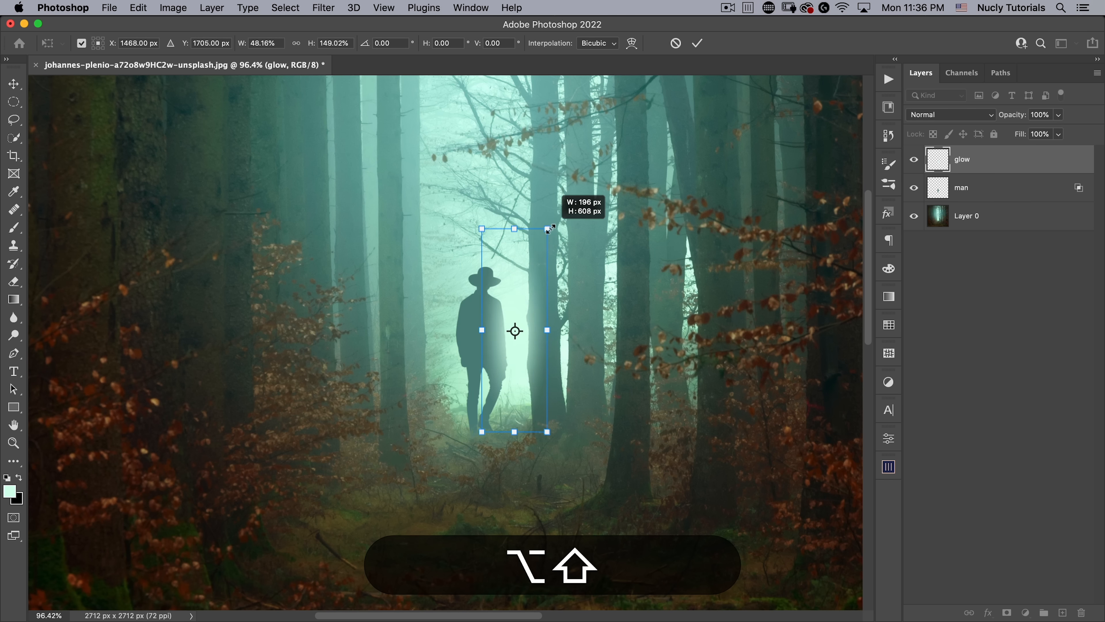
pyautogui.doubleClick(520, 255)
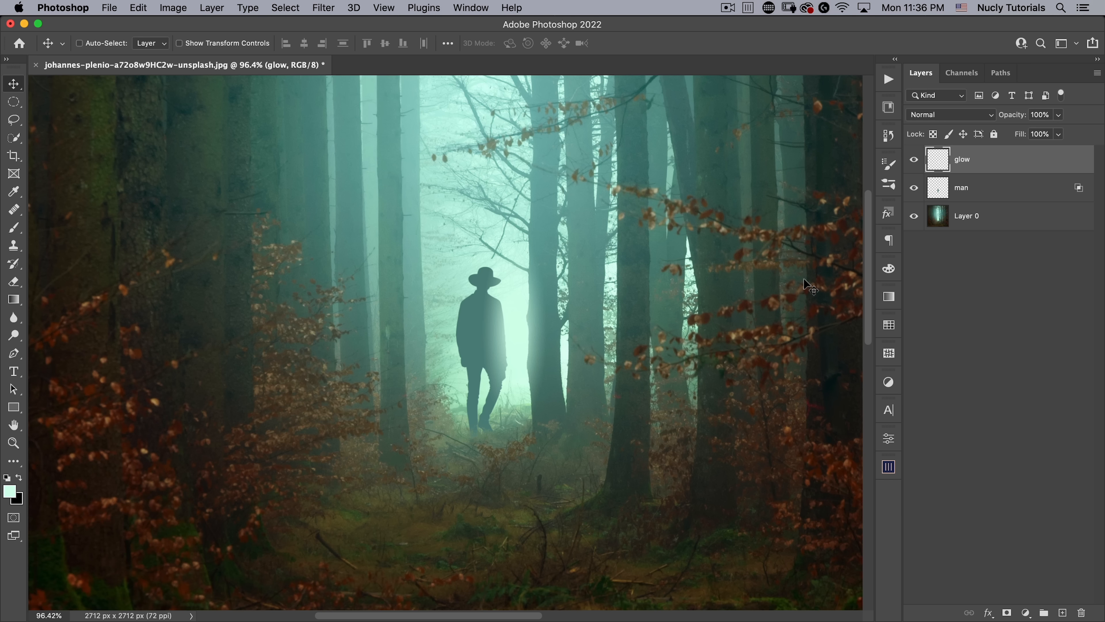
# Import the bonus brushes.abr file from the Assets folder into the brush library
pyautogui.click(891, 184)
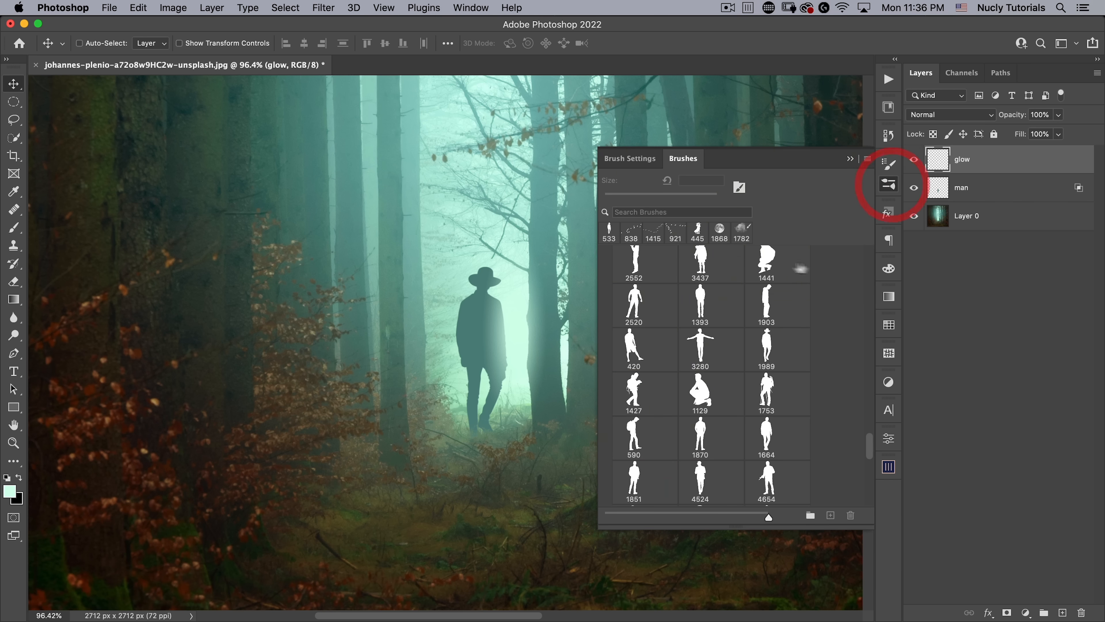
pyautogui.scroll(-3, 733, 267)
pyautogui.scroll(10, 734, 268)
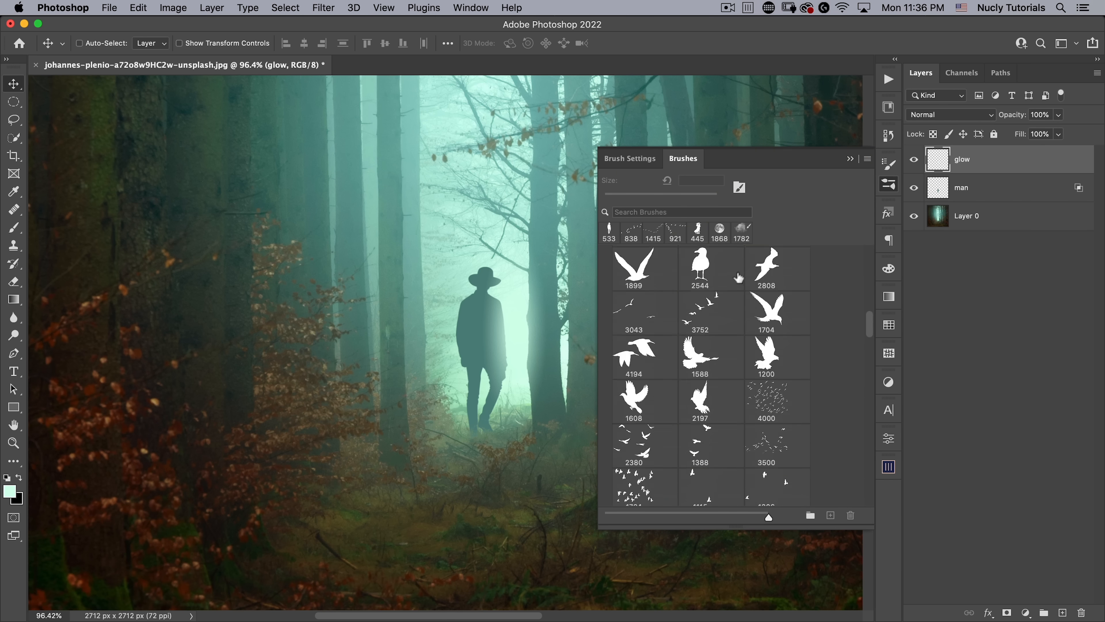
pyautogui.scroll(-15, 753, 300)
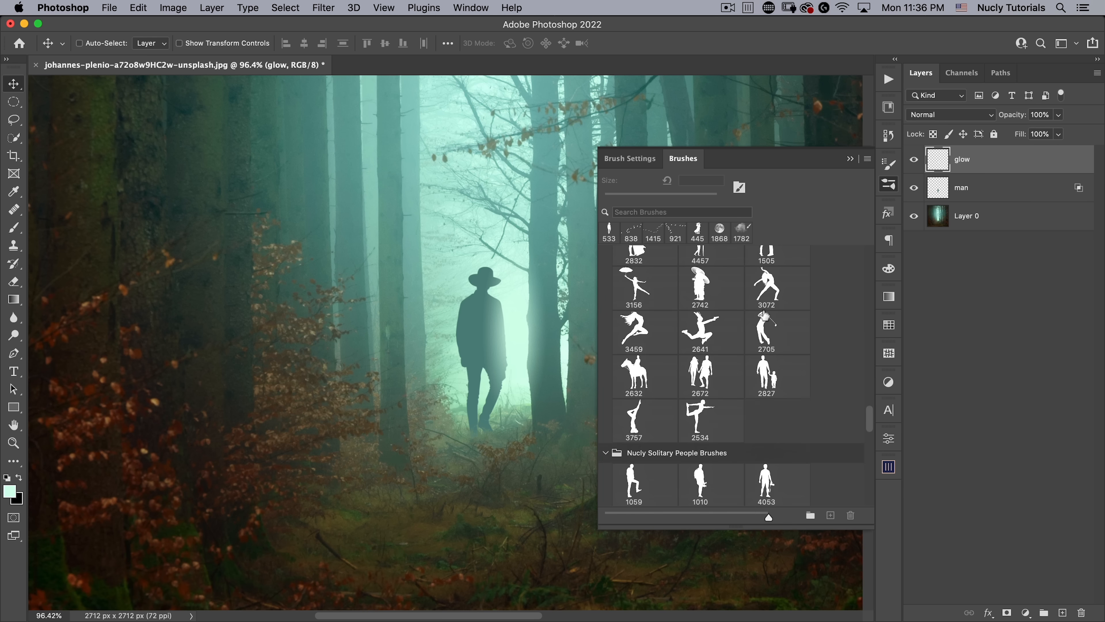
pyautogui.click(868, 159)
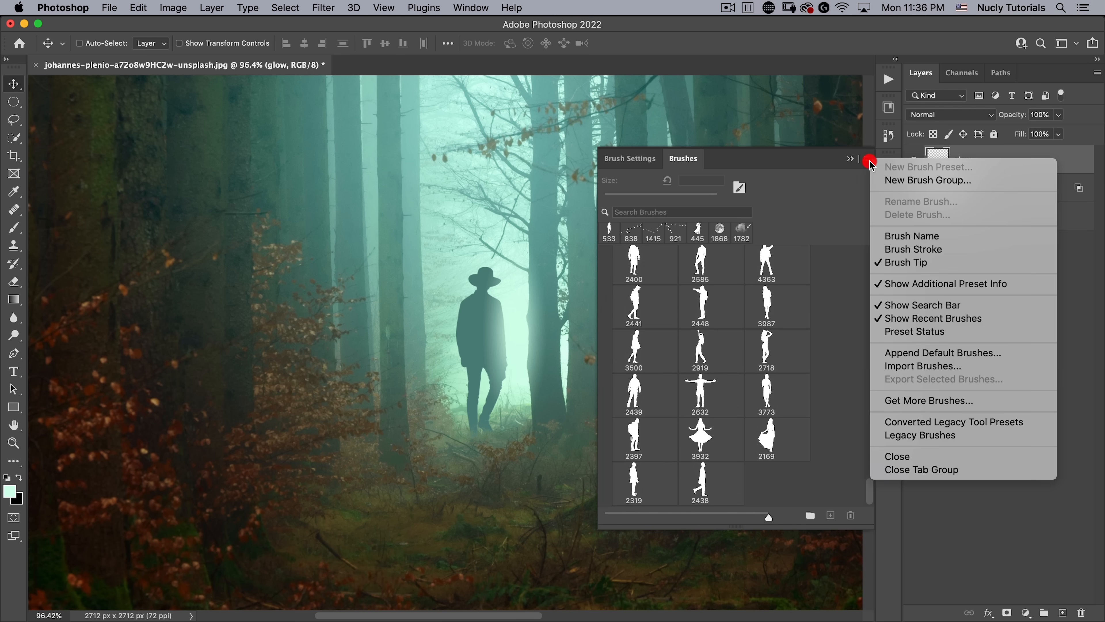
pyautogui.click(905, 365)
pyautogui.click(484, 66)
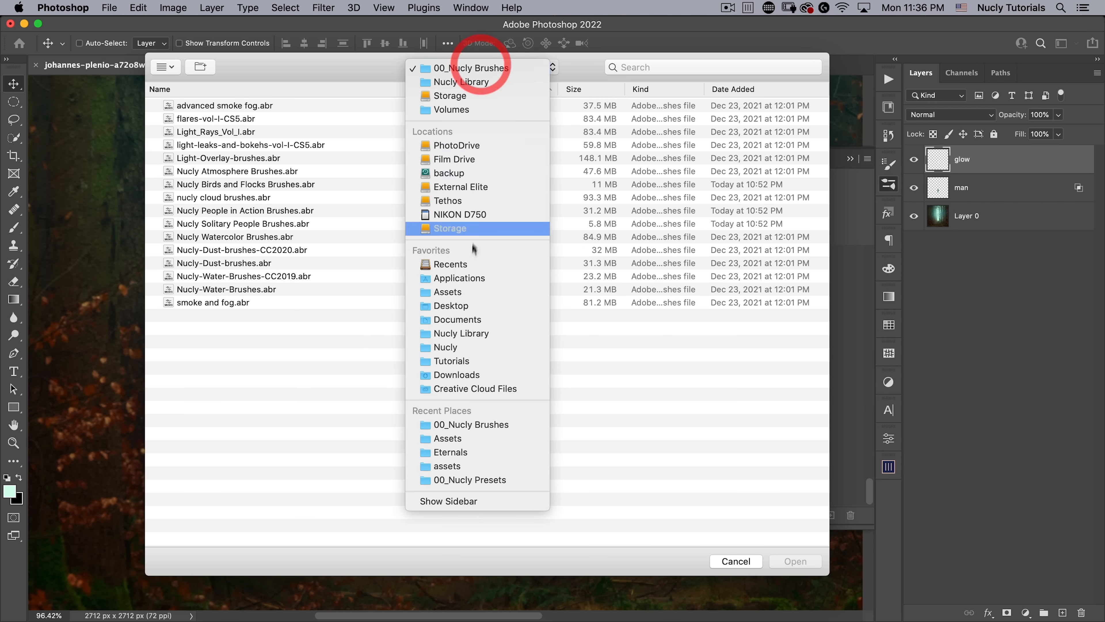
pyautogui.click(467, 295)
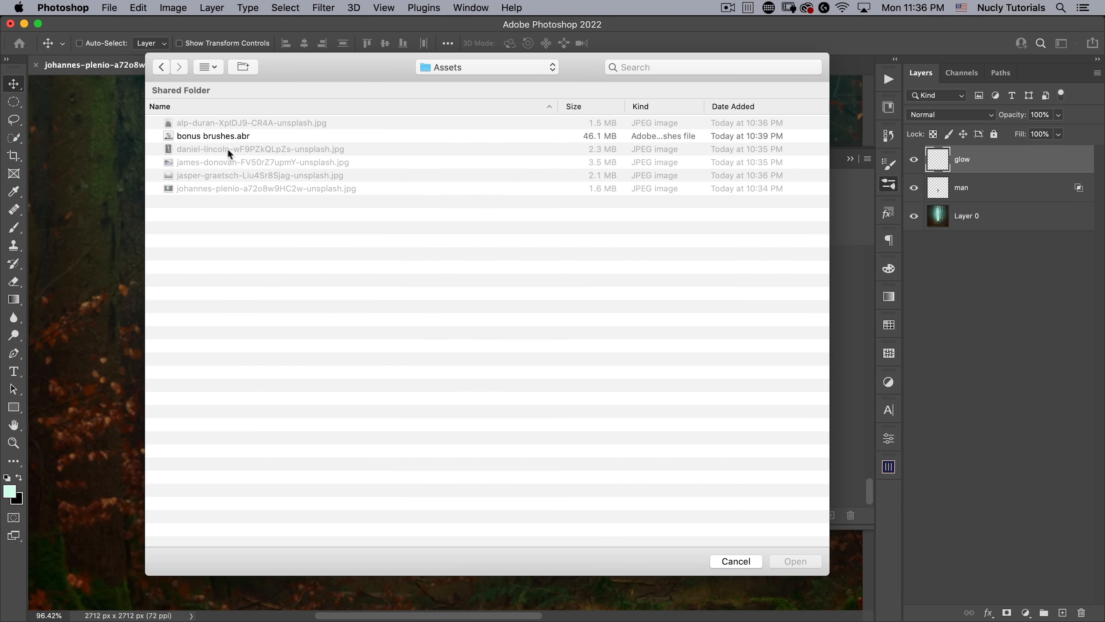
pyautogui.doubleClick(206, 140)
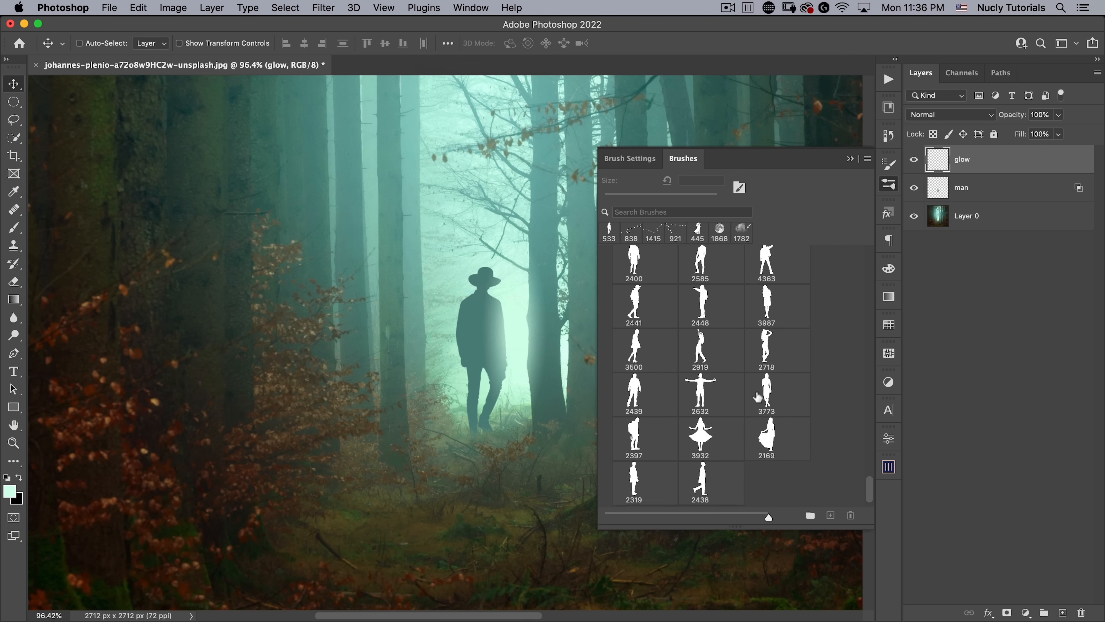
# Choose the 1689 px smoke brush from the bonus brushes group
pyautogui.scroll(-1, 745, 412)
pyautogui.click(604, 496)
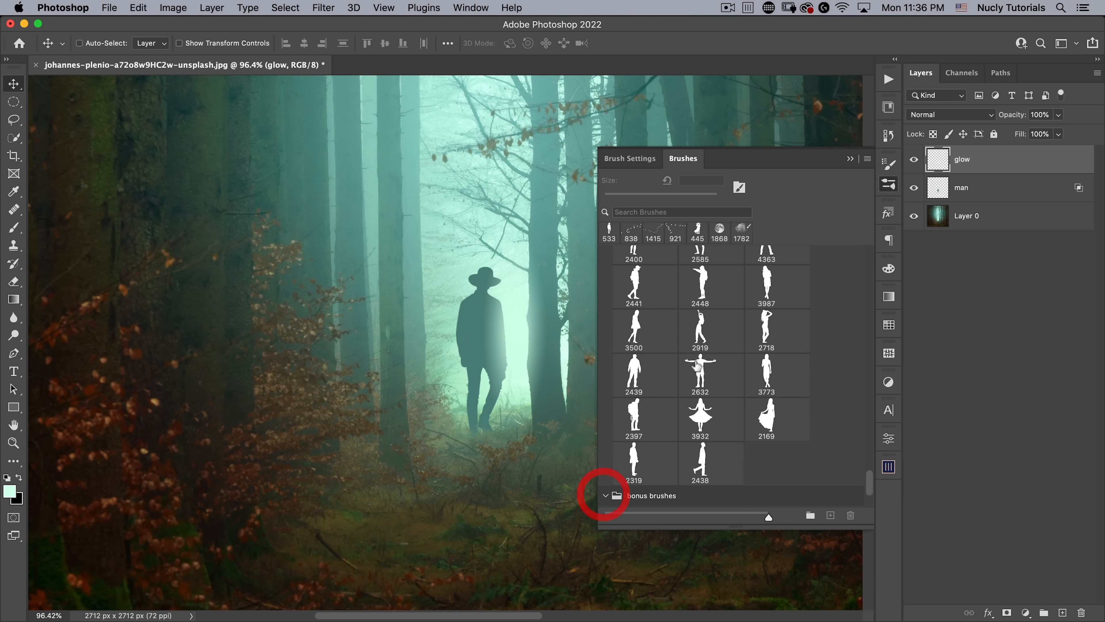
pyautogui.scroll(-3, 710, 371)
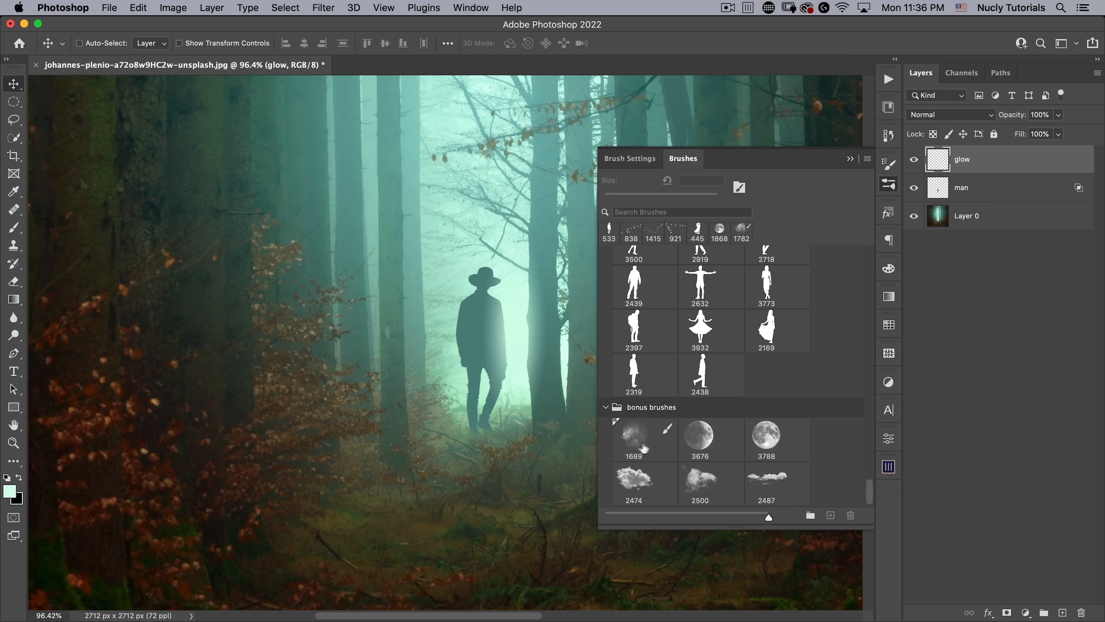
pyautogui.click(633, 441)
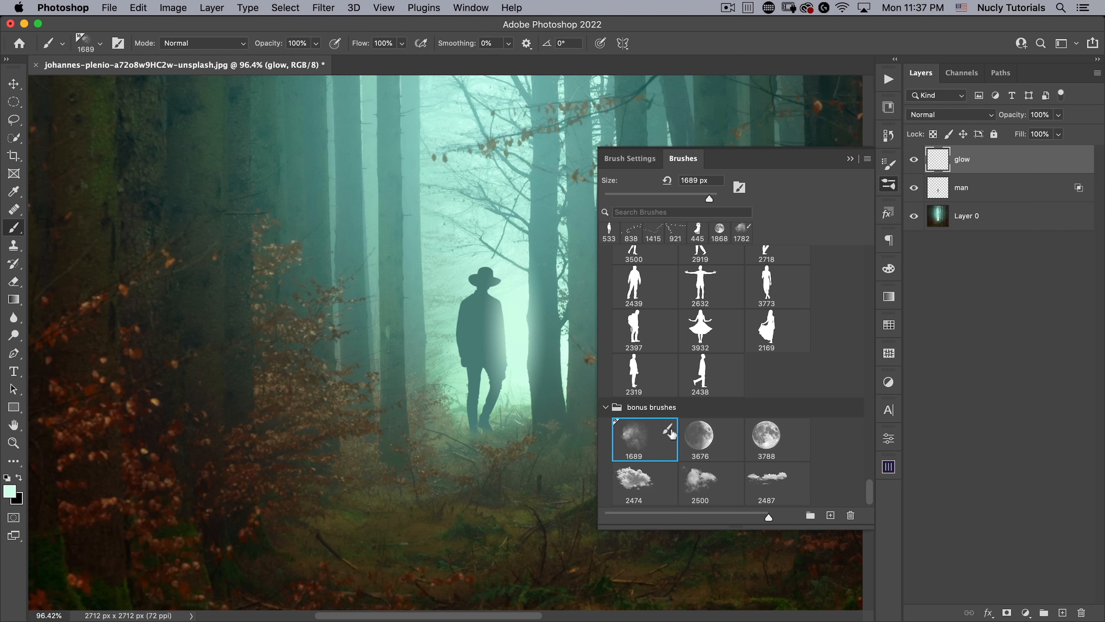
# Display the brushes by Brush Stroke and examine the stroke previews of the bonus brushes group
pyautogui.click(867, 159)
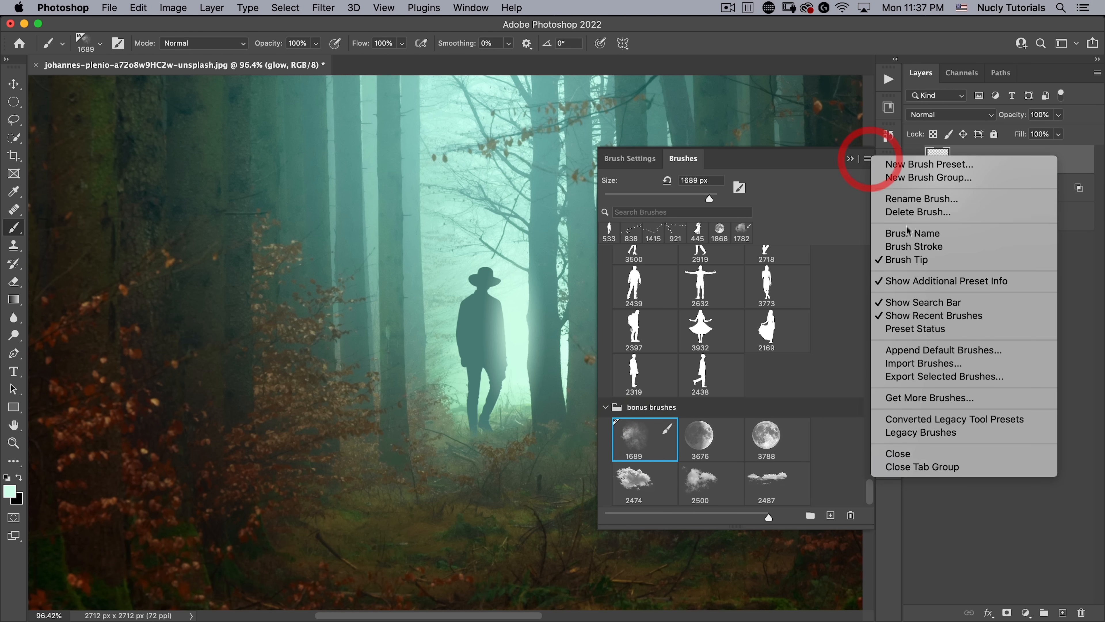
pyautogui.click(908, 247)
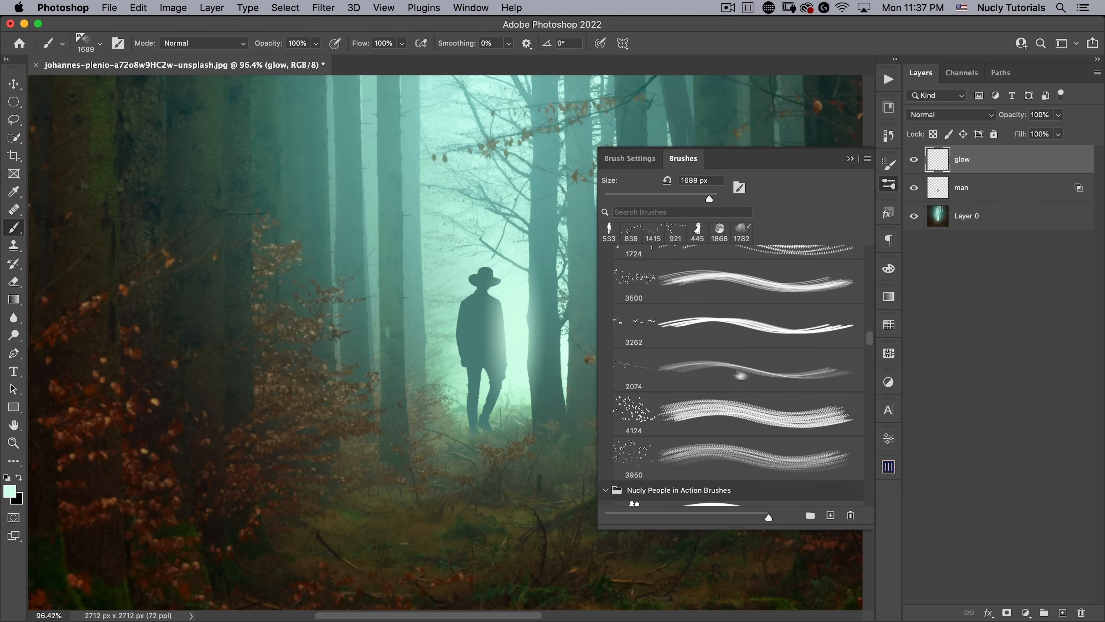
pyautogui.moveTo(872, 342); pyautogui.dragTo(866, 522)
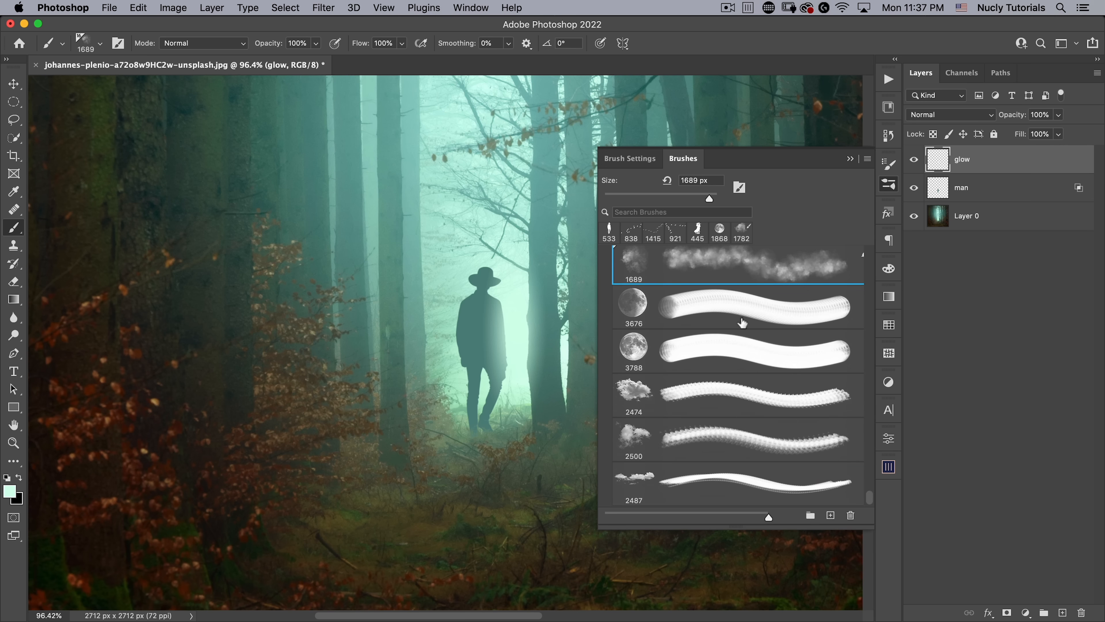
pyautogui.scroll(1, 718, 320)
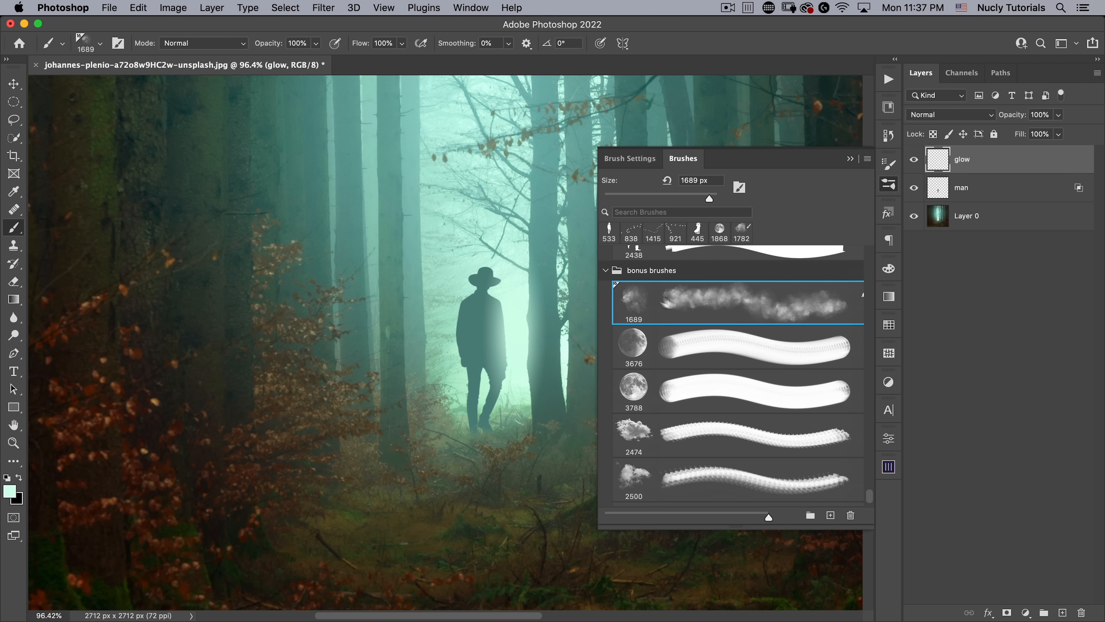
pyautogui.click(888, 184)
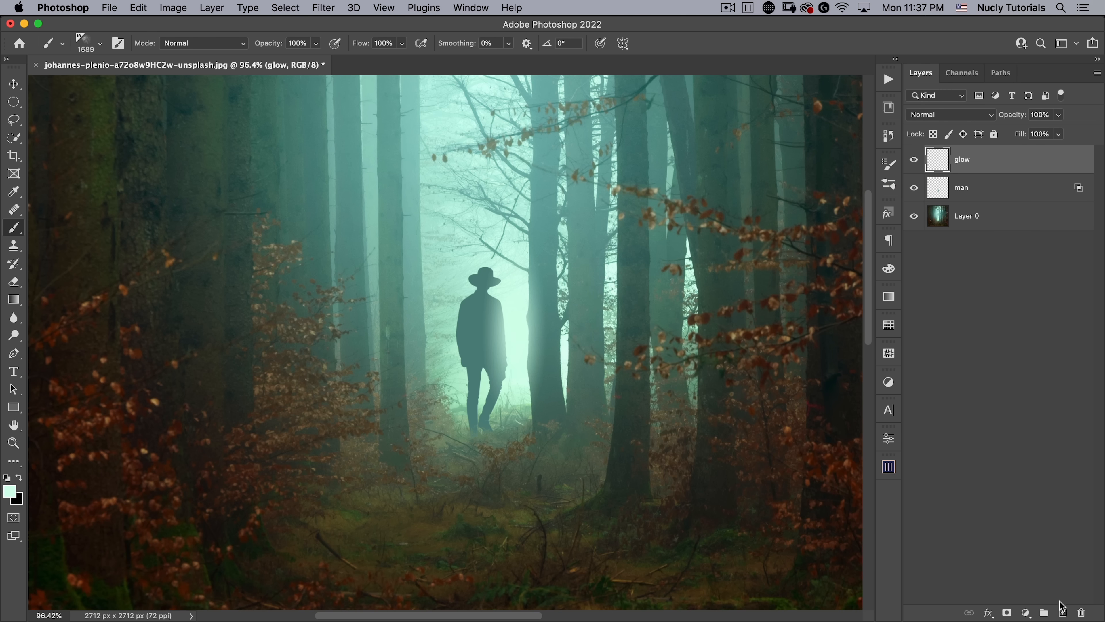
# Add a new layer above the glow layer and name it fog
pyautogui.click(1062, 612)
pyautogui.doubleClick(969, 160)
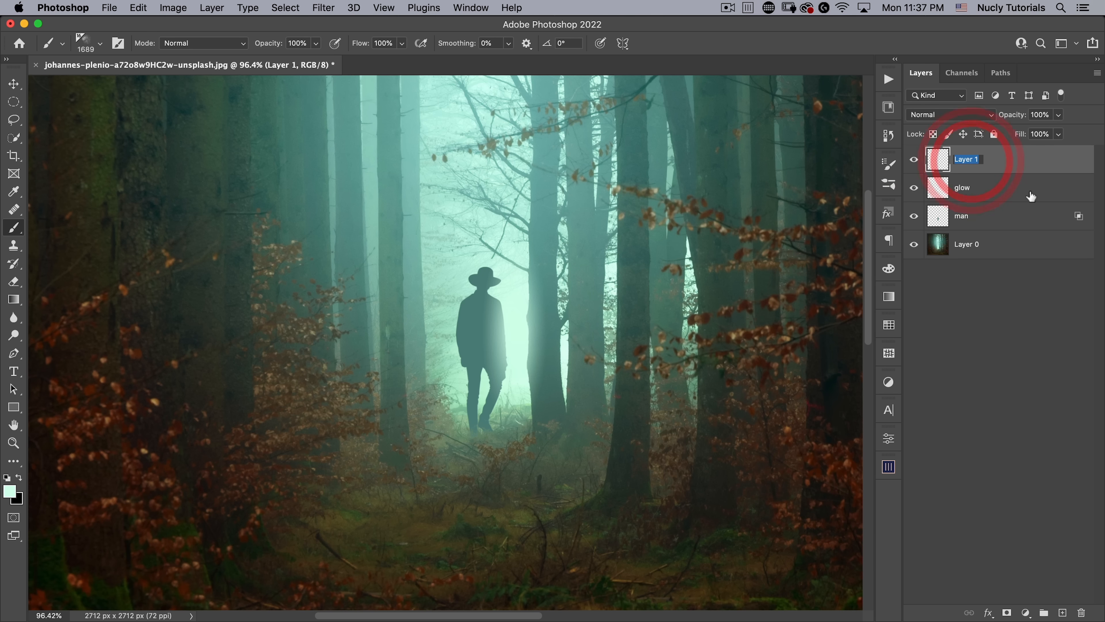
pyautogui.write('fog')
pyautogui.press('Return')
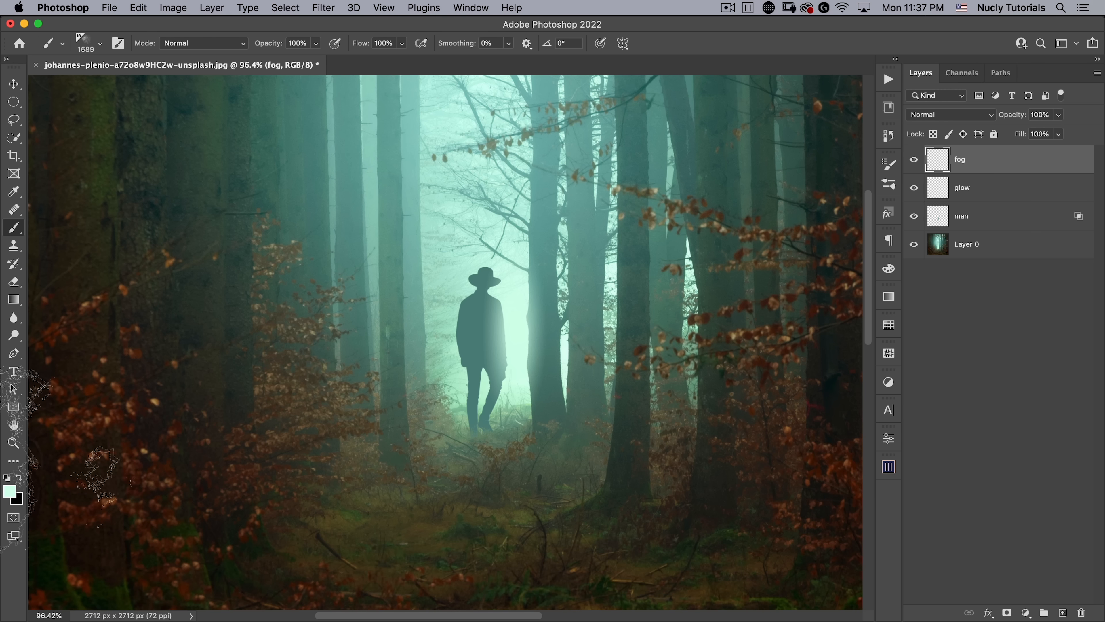
# Reduce the smoke brush to 393 px and paint pale fog over the man and the trunks and undergrowth beside him
pyautogui.moveTo(432, 390)
pyautogui.mouseDown()
pyautogui.moveTo(298, 390)
pyautogui.moveTo(426, 343)
pyautogui.mouseUp()
pyautogui.click(416, 310)
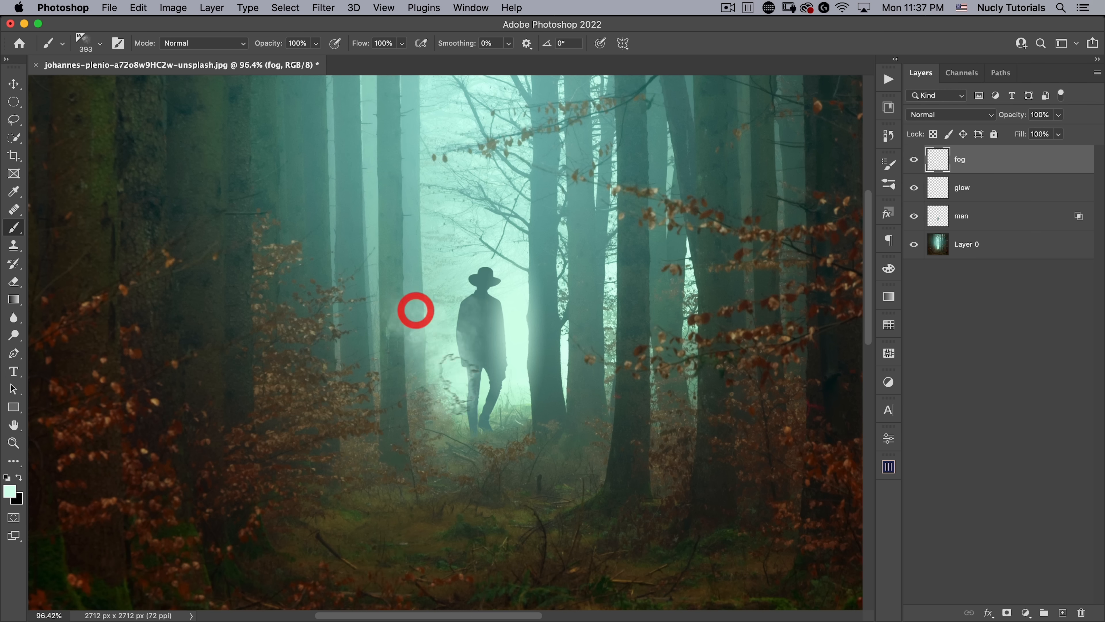
pyautogui.click(407, 403)
pyautogui.click(339, 398)
pyautogui.moveTo(435, 415); pyautogui.dragTo(404, 398)
pyautogui.moveTo(410, 296)
pyautogui.mouseDown()
pyautogui.moveTo(411, 256)
pyautogui.moveTo(443, 263)
pyautogui.moveTo(424, 277)
pyautogui.mouseUp()
pyautogui.moveTo(399, 325); pyautogui.dragTo(403, 363)
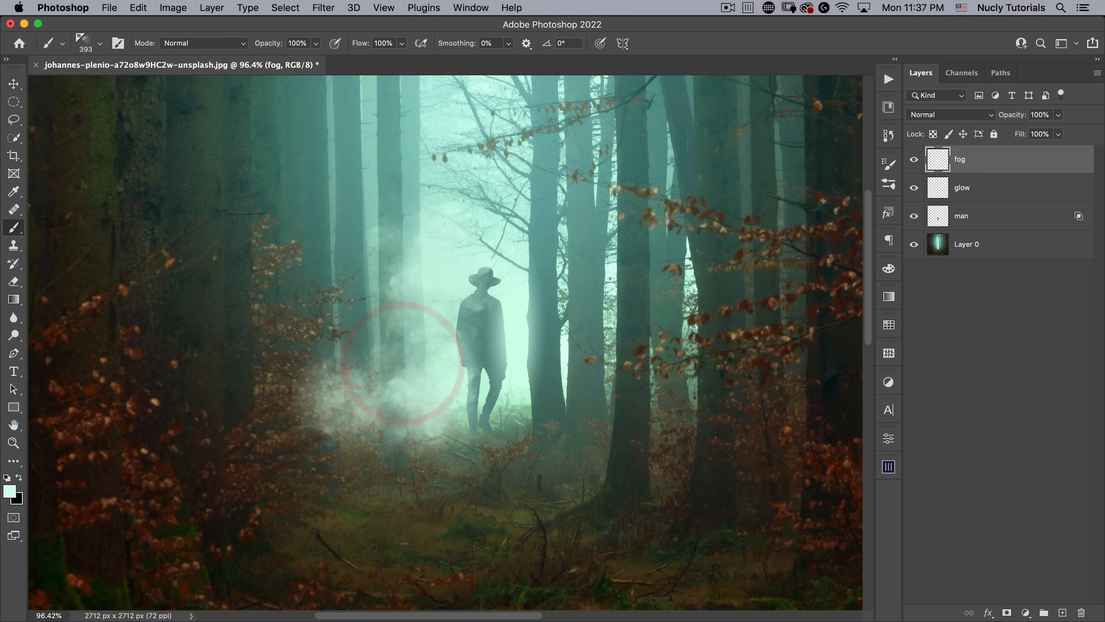
# Place the fog layer directly above the man layer, clip it to the man, and set its opacity to 29%
pyautogui.moveTo(959, 160); pyautogui.dragTo(962, 192)
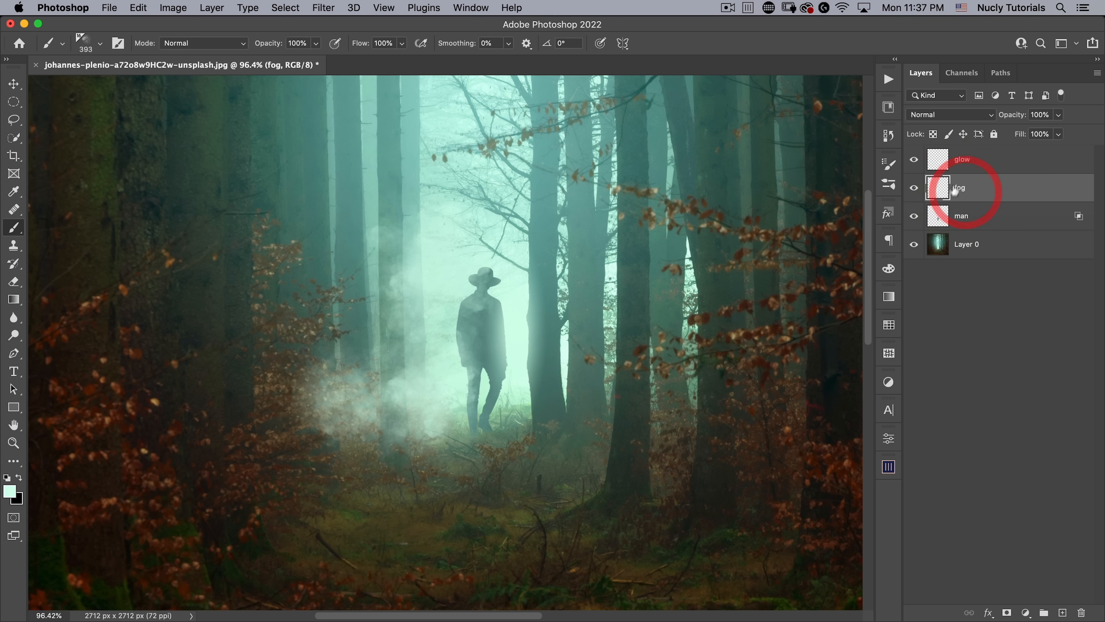
pyautogui.keyDown('alt'); pyautogui.click(942, 200); pyautogui.keyUp('alt')
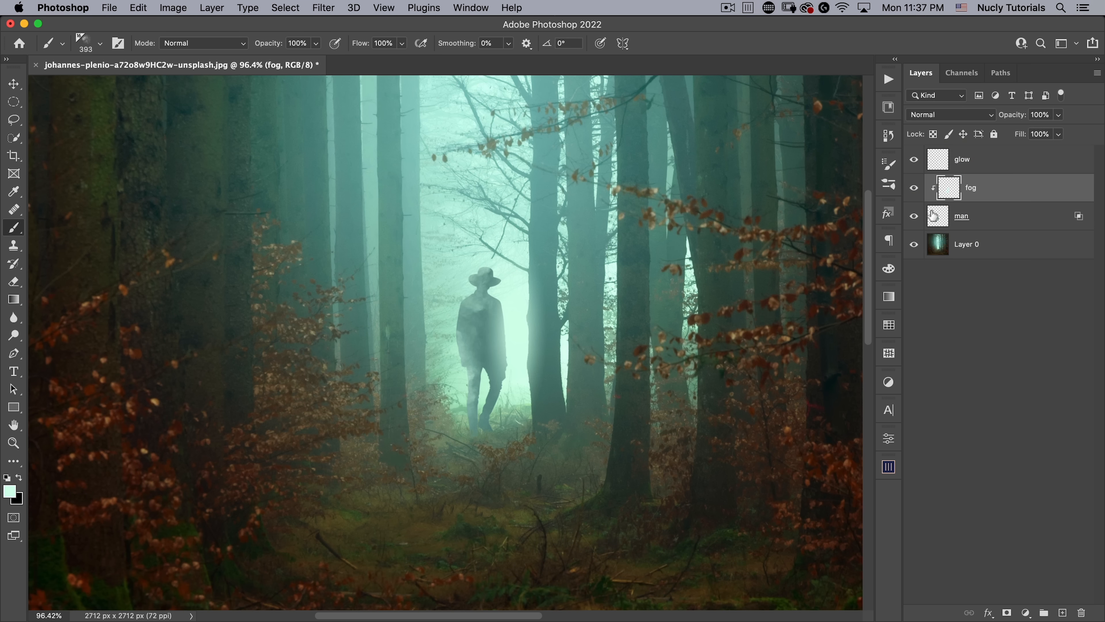
pyautogui.moveTo(1015, 118); pyautogui.dragTo(969, 129)
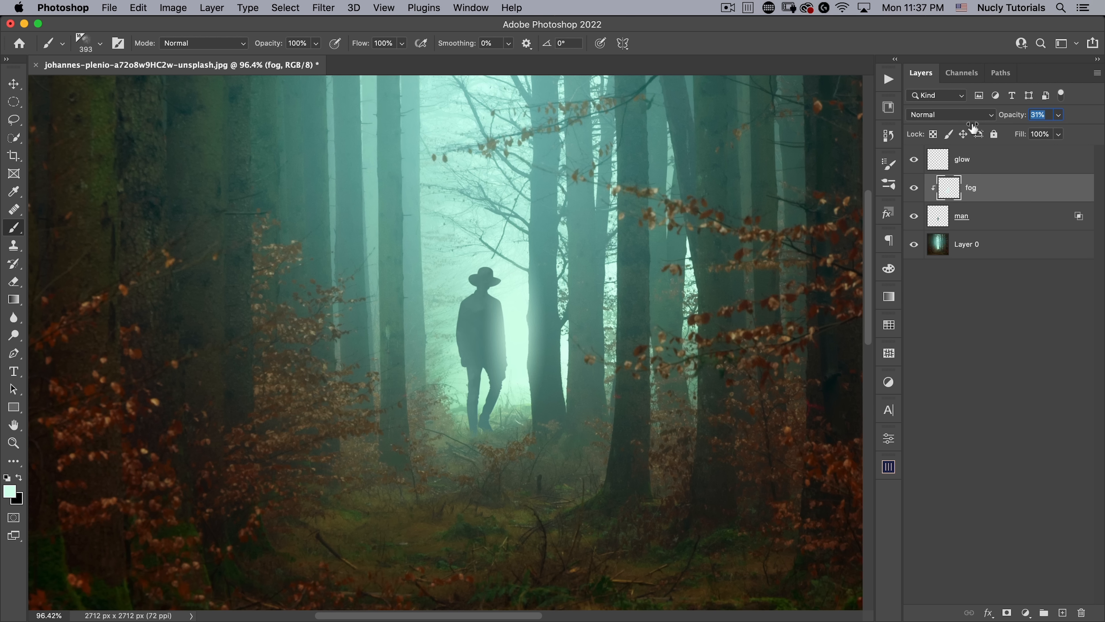
pyautogui.moveTo(964, 131); pyautogui.dragTo(1013, 118)
# Paint more fog over the man's feet, legs and torso on the clipped fog layer
pyautogui.click(524, 414)
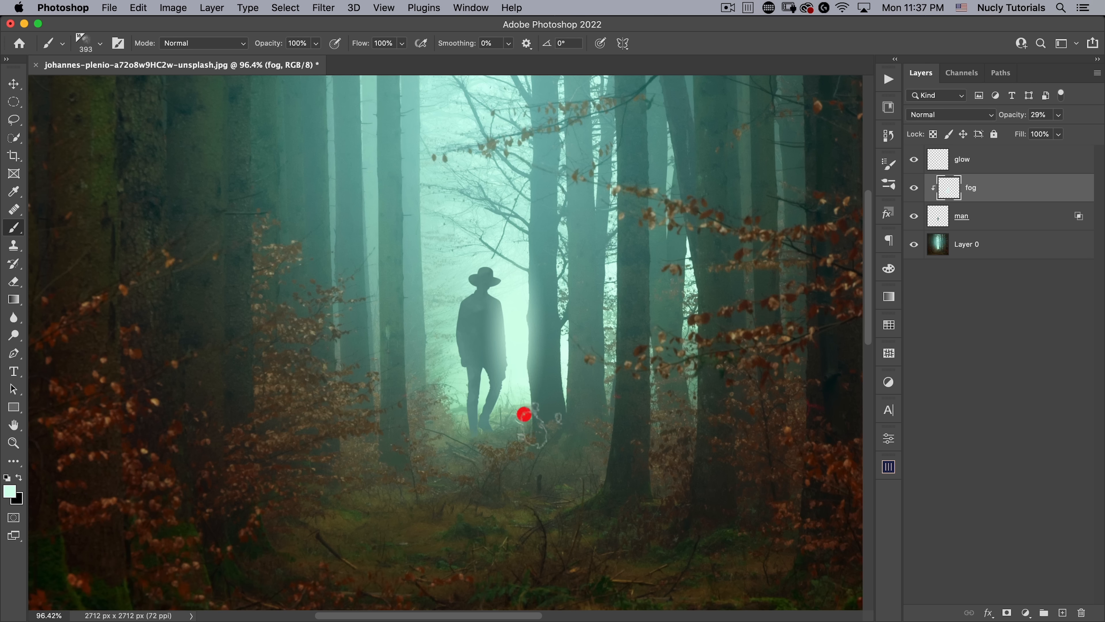
pyautogui.click(460, 417)
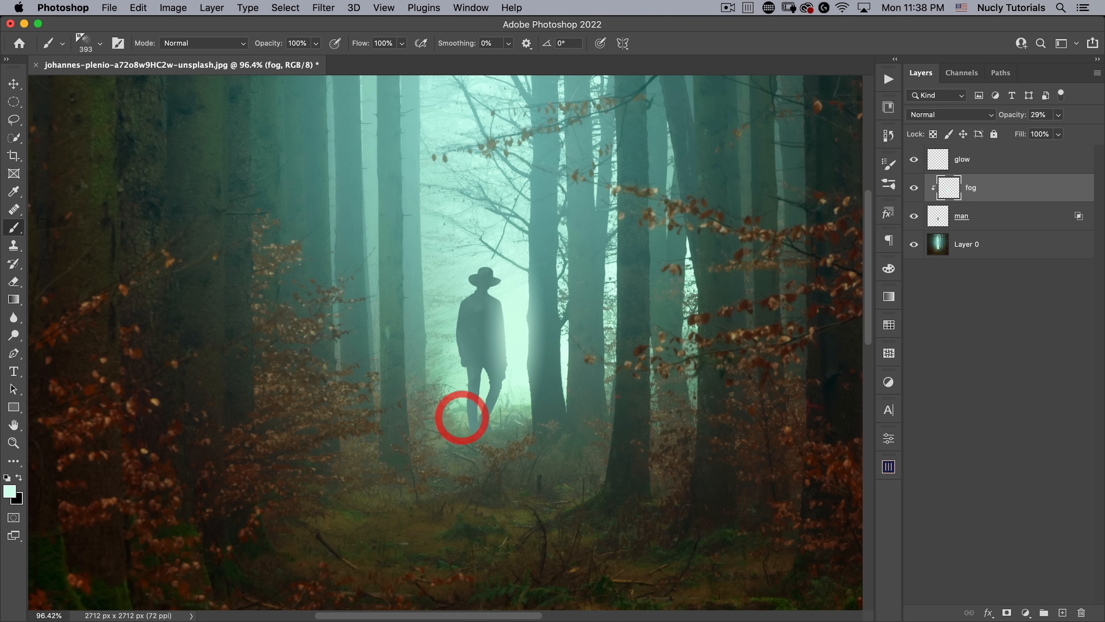
pyautogui.click(516, 335)
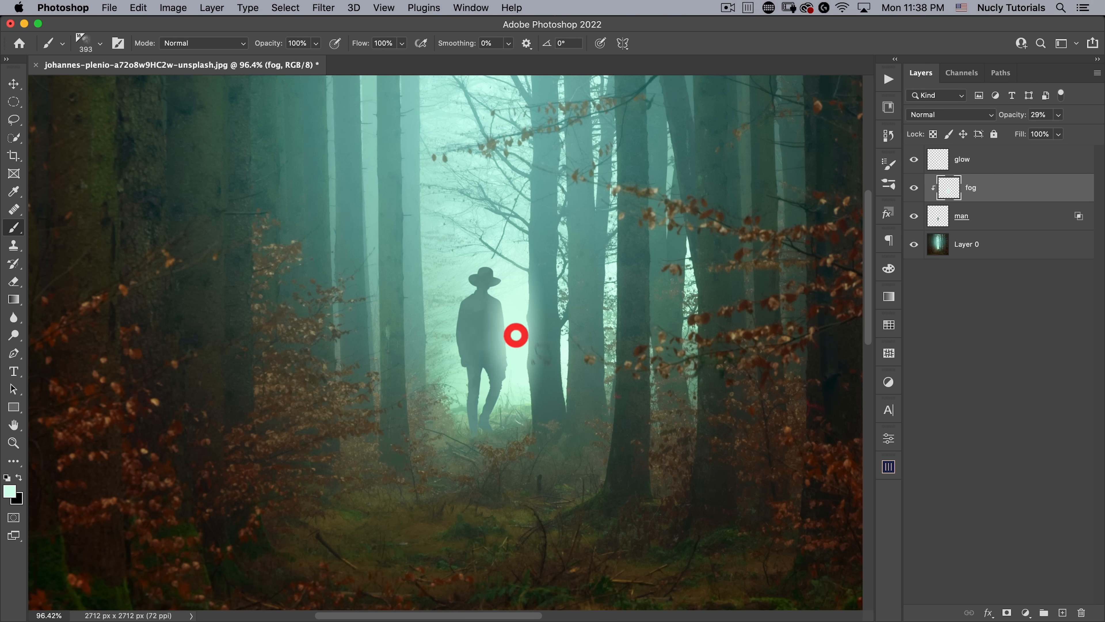
pyautogui.moveTo(515, 294); pyautogui.dragTo(487, 326)
pyautogui.moveTo(576, 350); pyautogui.dragTo(553, 382)
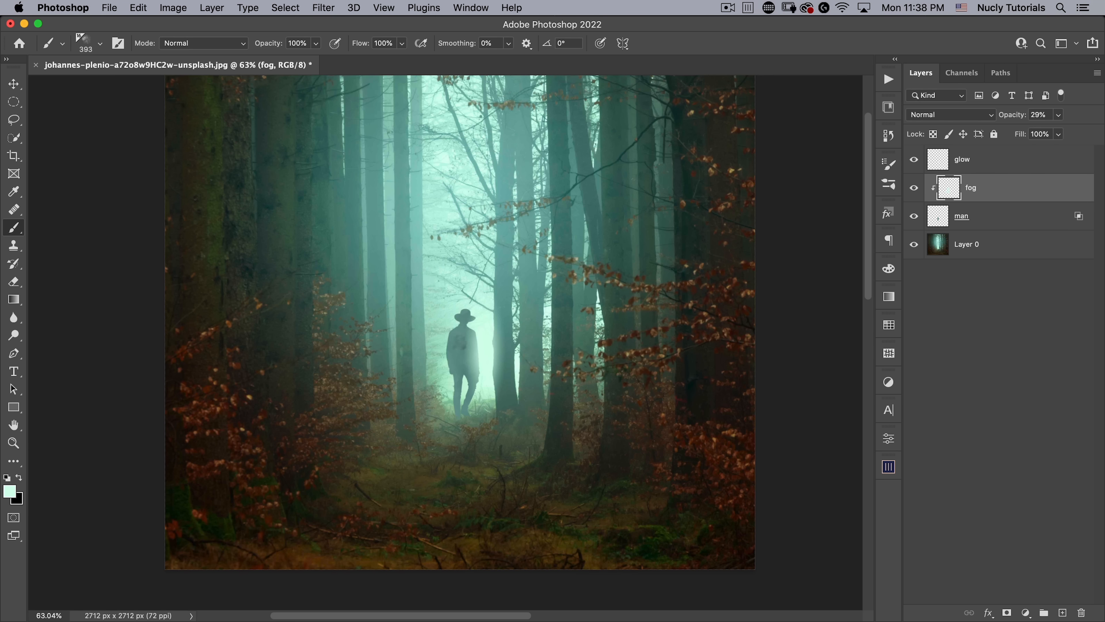
# Add a new layer above the glow layer and name it birds
pyautogui.click(977, 157)
pyautogui.press('space')
pyautogui.moveTo(505, 247); pyautogui.dragTo(484, 279)
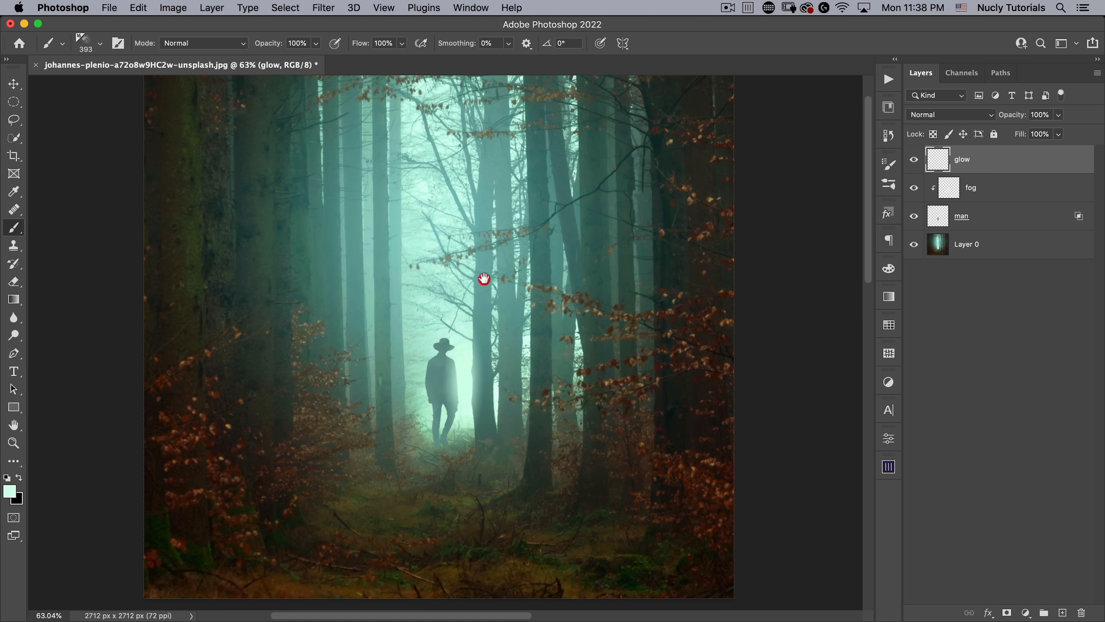
pyautogui.click(1062, 613)
pyautogui.doubleClick(964, 159)
pyautogui.write('bi')
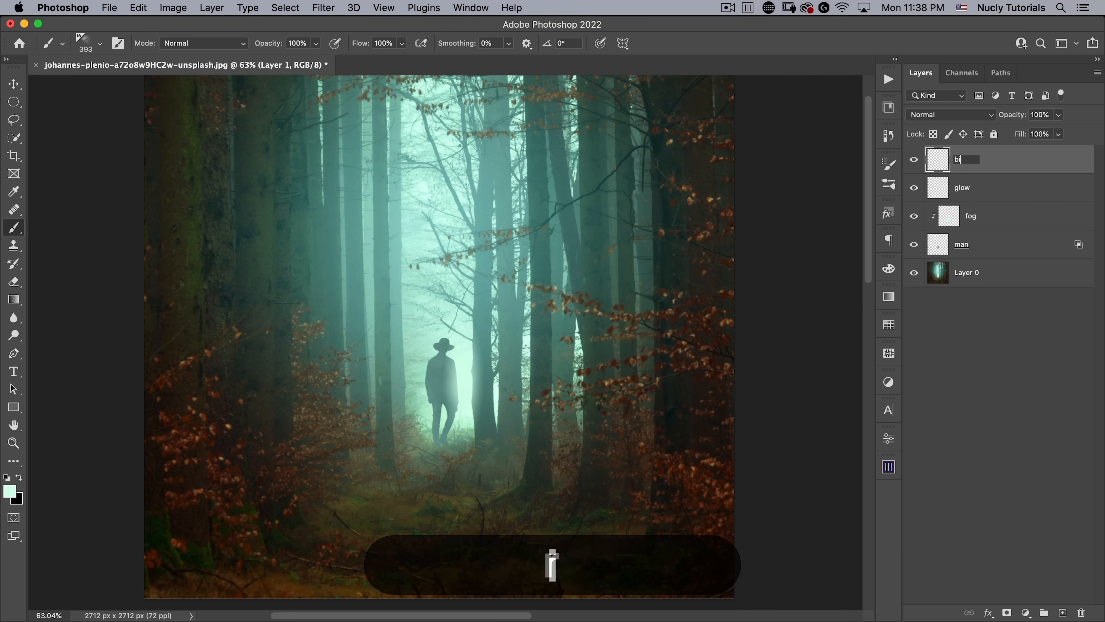
pyautogui.write('rds')
pyautogui.press('Return')
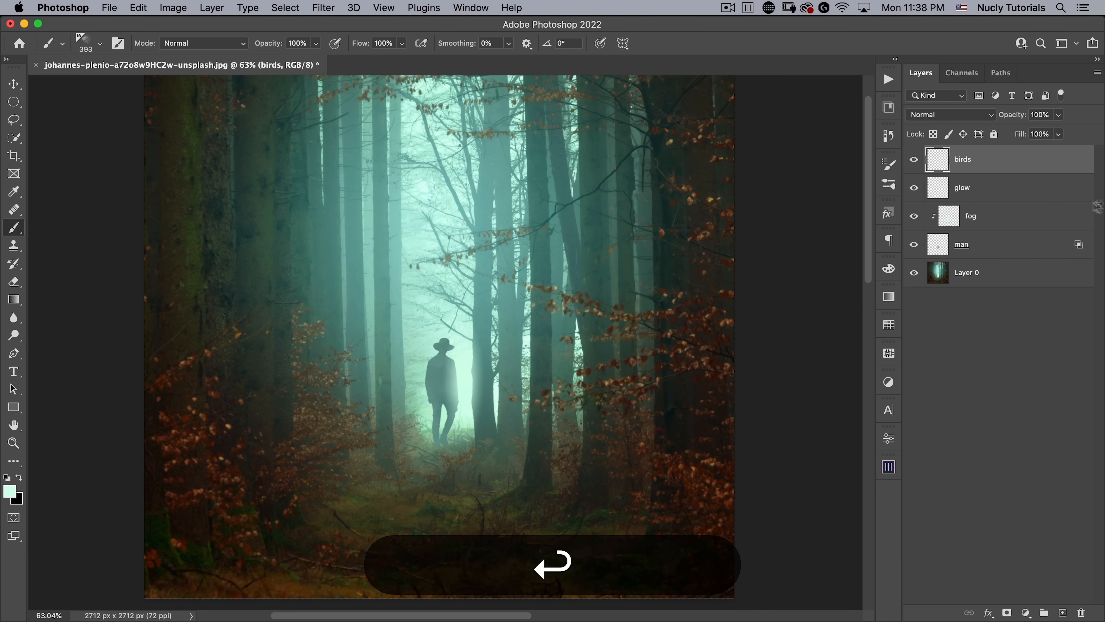
# Switch the brush list back to showing brush tips only and choose the 1388 px bird flock brush
pyautogui.click(889, 184)
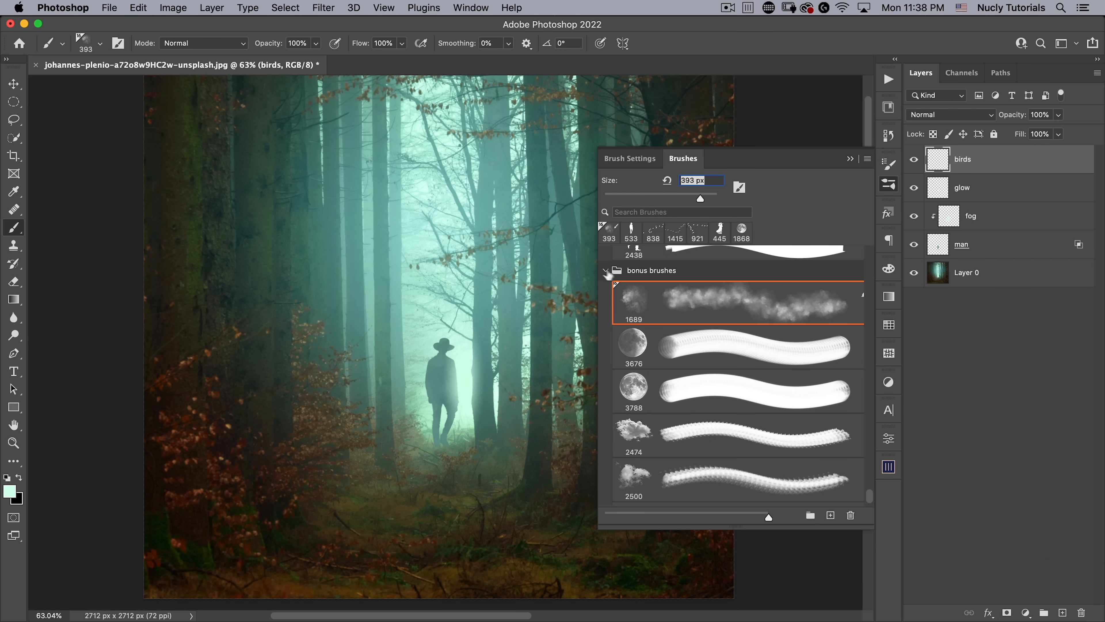
pyautogui.scroll(10, 670, 311)
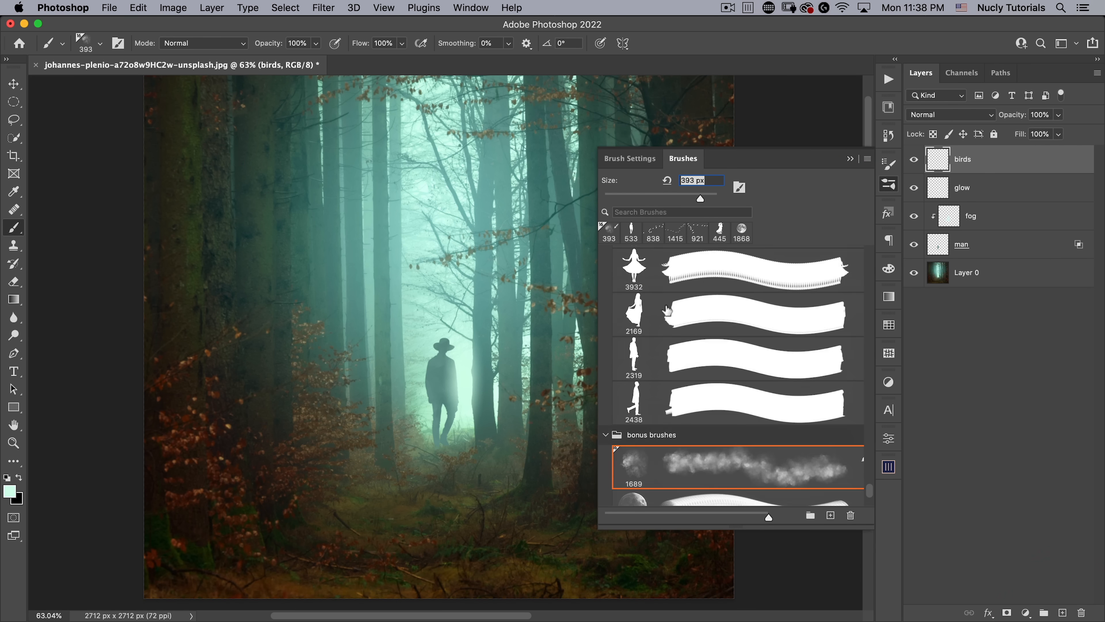
pyautogui.click(864, 161)
pyautogui.click(892, 246)
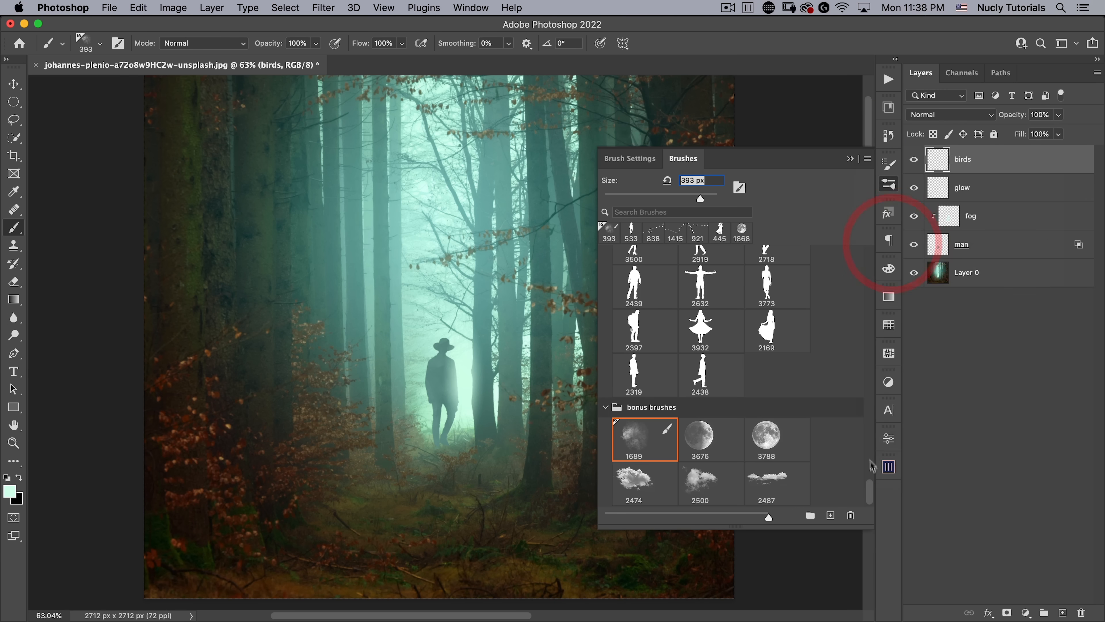
pyautogui.moveTo(869, 490); pyautogui.dragTo(869, 325)
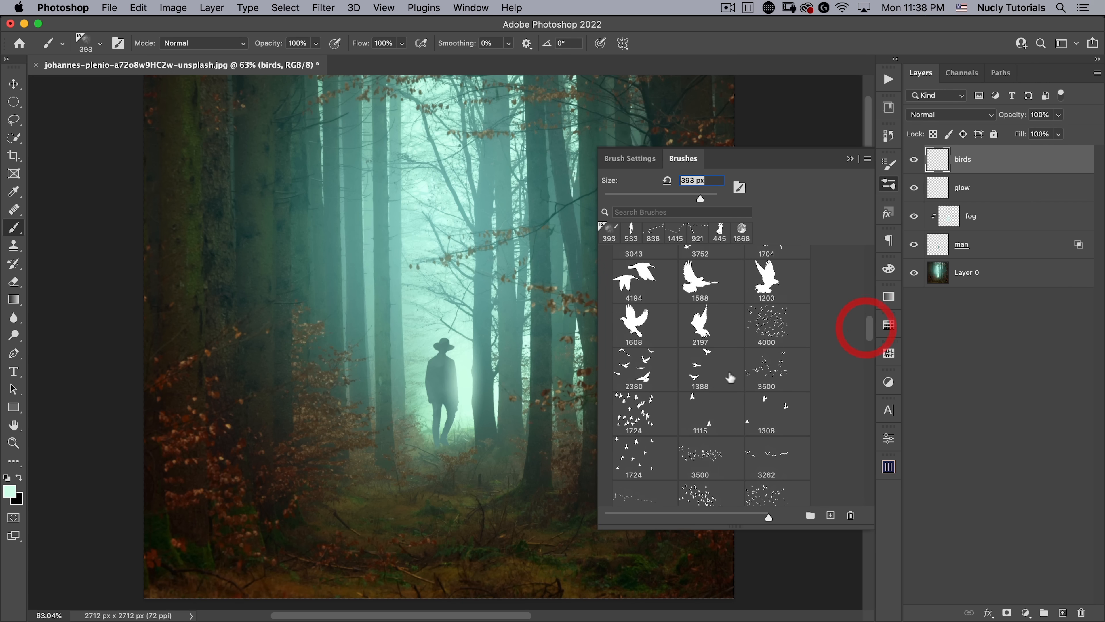
pyautogui.click(700, 366)
pyautogui.click(889, 184)
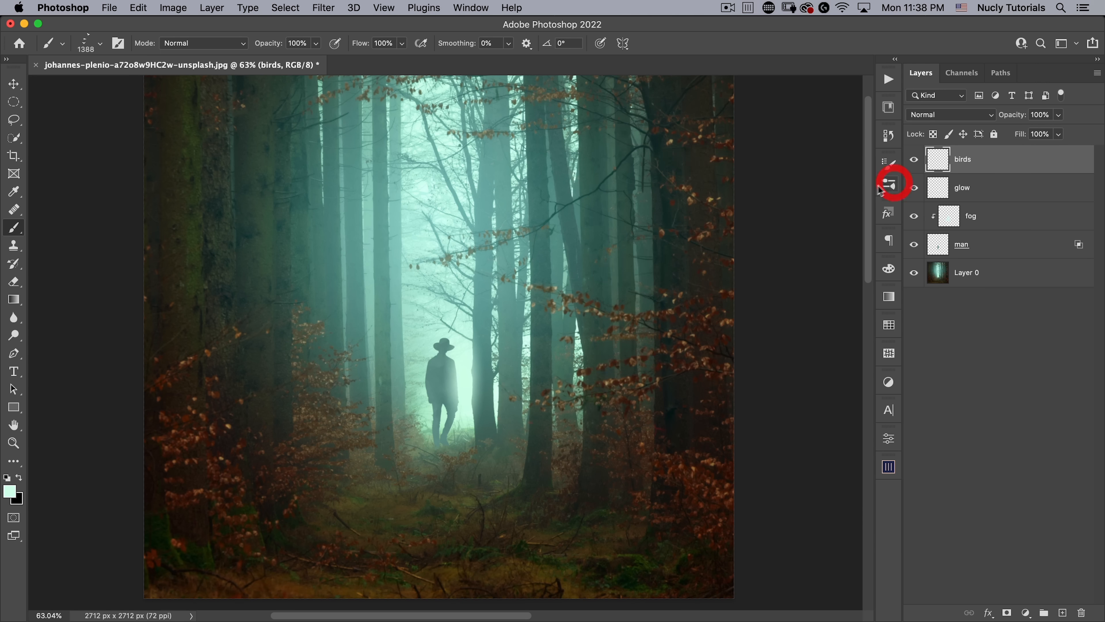
# Sample a teal from the misty background, reduce the bird brush to 495 px, and stamp the birds above the man
pyautogui.press('alt')
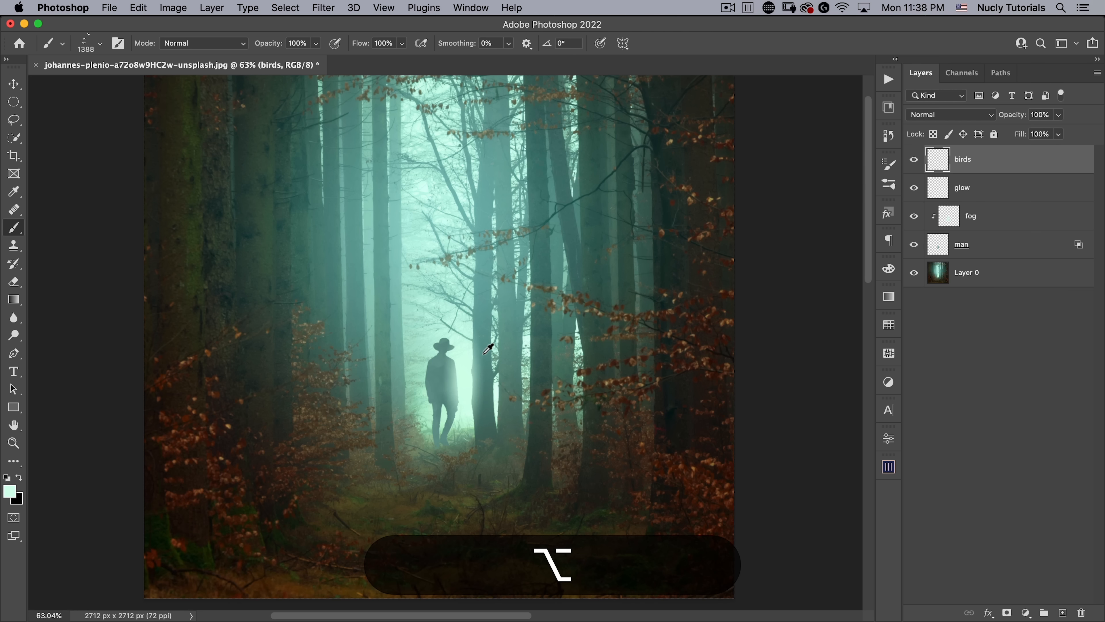
pyautogui.keyDown('alt'); pyautogui.click(398, 283); pyautogui.keyUp('alt')
pyautogui.moveTo(392, 283)
pyautogui.mouseDown()
pyautogui.moveTo(414, 306)
pyautogui.moveTo(292, 327)
pyautogui.mouseUp()
pyautogui.keyDown('alt'); pyautogui.click(396, 280); pyautogui.keyUp('alt')
pyautogui.moveTo(443, 298); pyautogui.dragTo(374, 301)
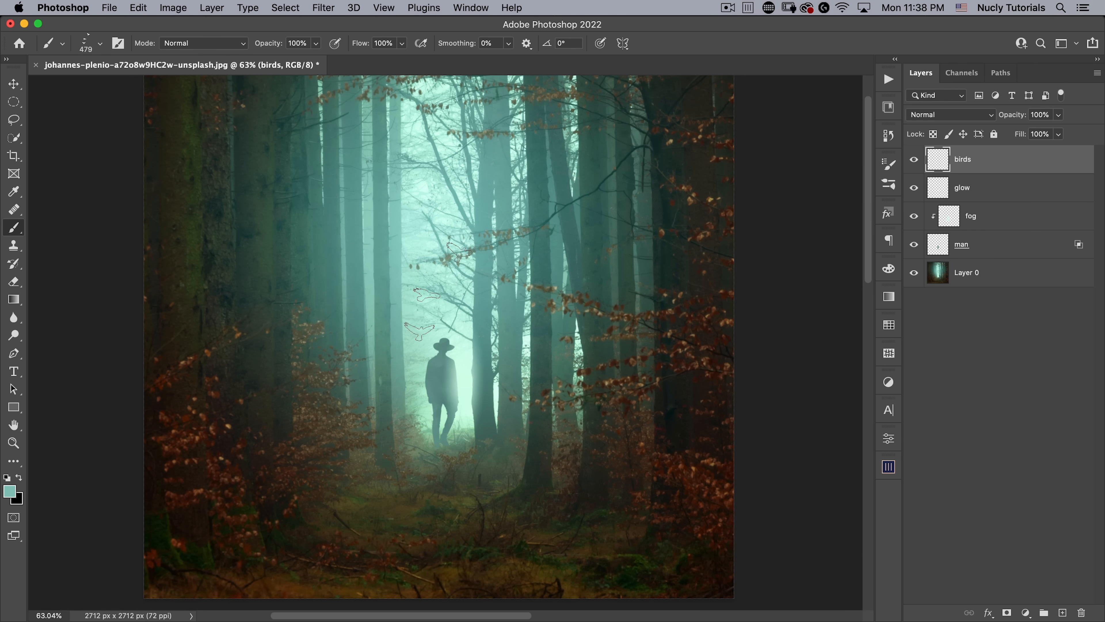
pyautogui.moveTo(443, 286); pyautogui.dragTo(447, 286)
pyautogui.click(448, 286)
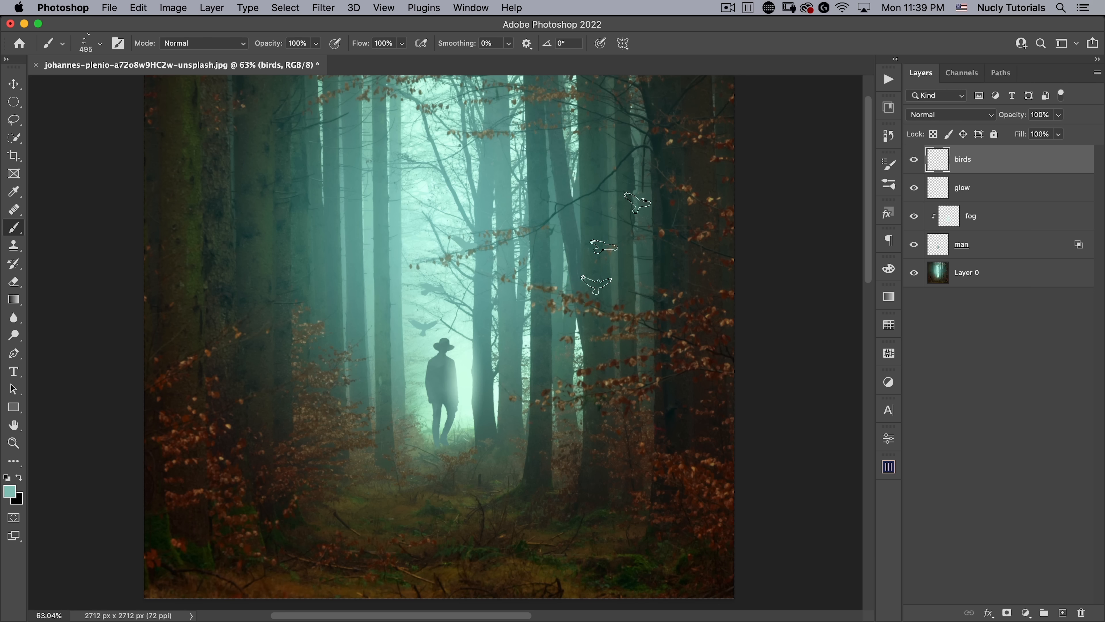
# Darken the birds layer with a Curves adjustment, setting the midtone point to input 147 and output 128
pyautogui.moveTo(459, 261); pyautogui.dragTo(508, 240)
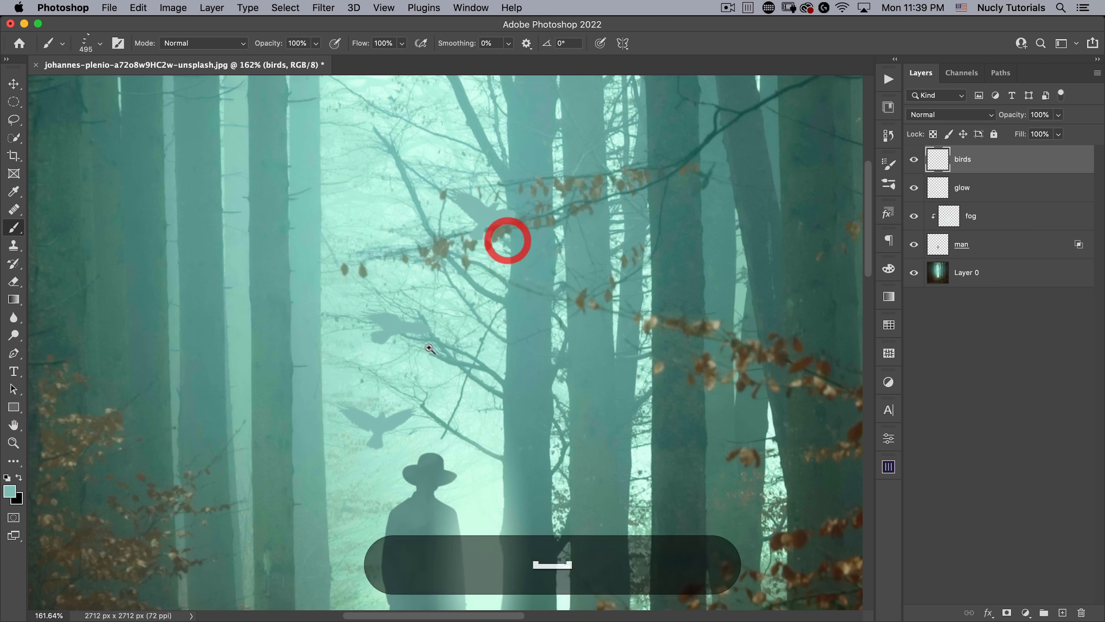
pyautogui.moveTo(411, 321)
pyautogui.mouseDown()
pyautogui.moveTo(445, 312)
pyautogui.moveTo(481, 269)
pyautogui.mouseUp()
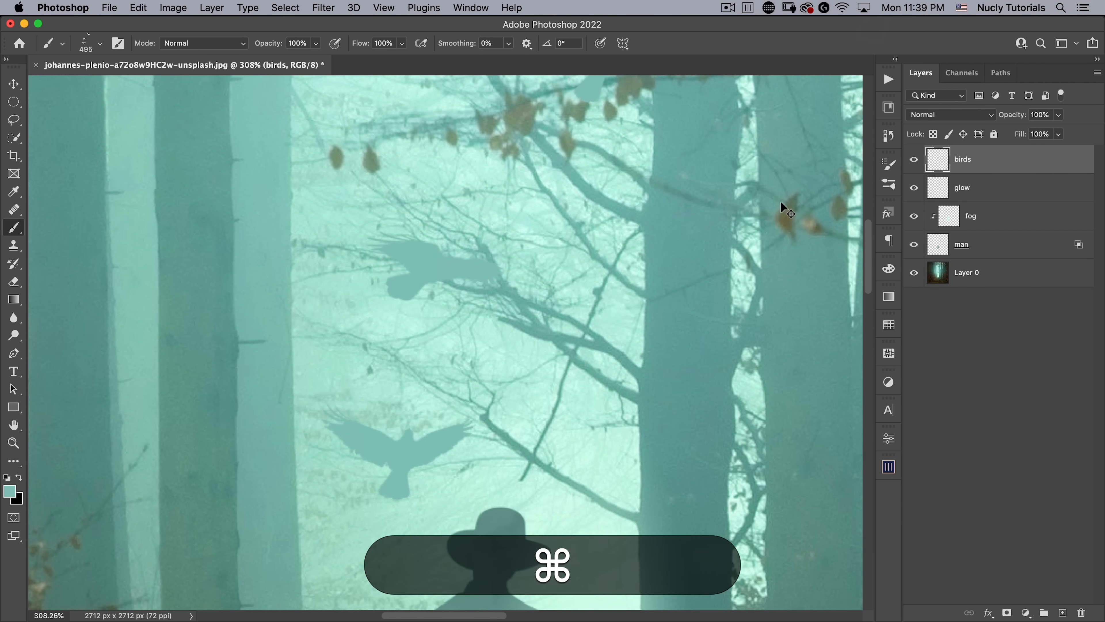
pyautogui.press('cmd+m')
pyautogui.moveTo(747, 249); pyautogui.dragTo(747, 259)
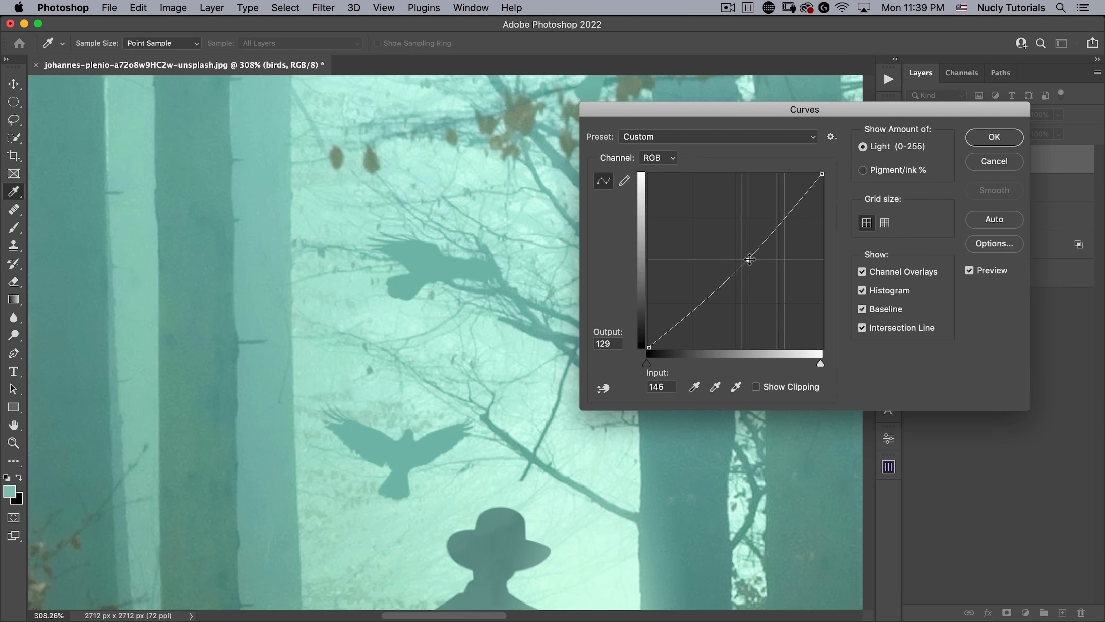
pyautogui.moveTo(750, 259); pyautogui.dragTo(749, 261)
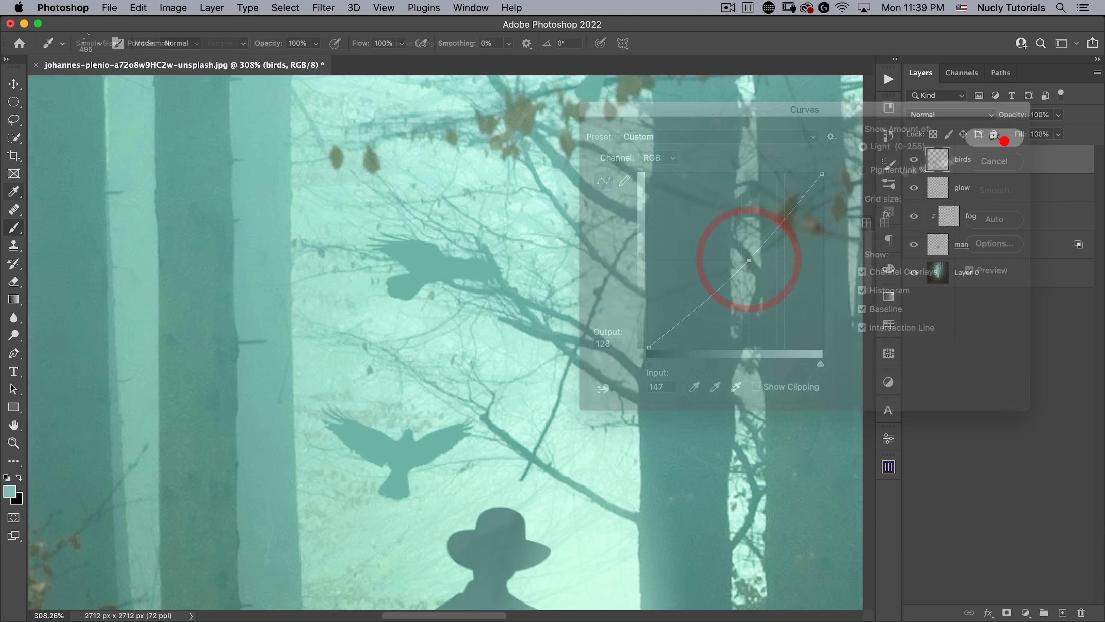
# Select the highest bird with a freehand lasso around it and cut it onto its own layer
pyautogui.press('super+space')
pyautogui.moveTo(544, 235); pyautogui.dragTo(501, 259)
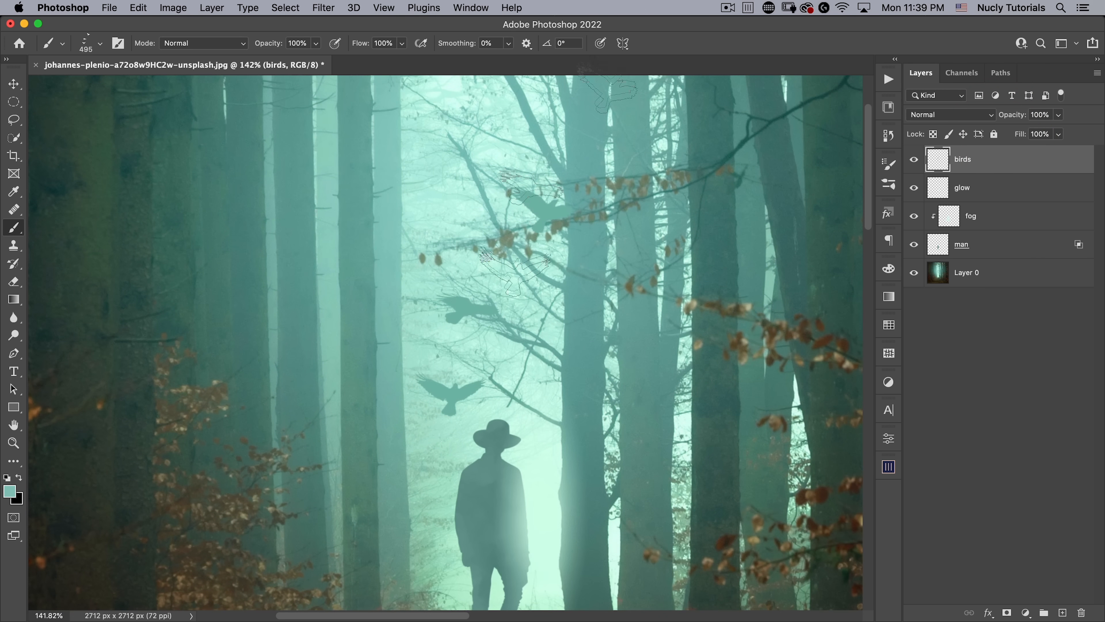
pyautogui.click(16, 123)
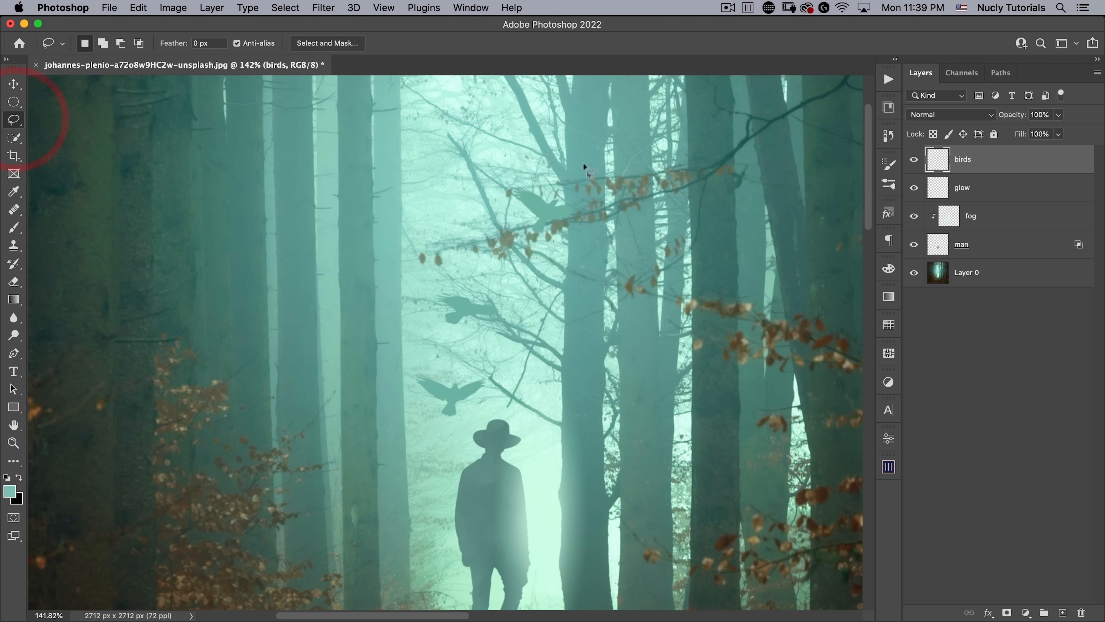
pyautogui.moveTo(575, 149)
pyautogui.mouseDown()
pyautogui.moveTo(505, 163)
pyautogui.moveTo(487, 200)
pyautogui.moveTo(511, 266)
pyautogui.mouseUp()
pyautogui.moveTo(611, 263)
pyautogui.mouseDown()
pyautogui.moveTo(632, 204)
pyautogui.moveTo(592, 152)
pyautogui.mouseUp()
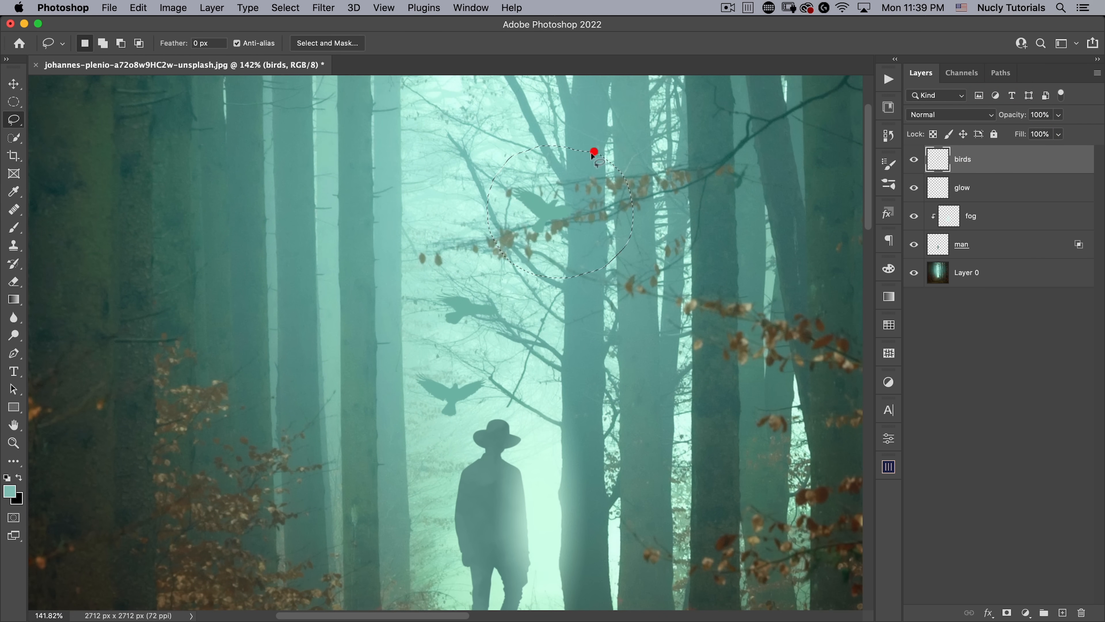
pyautogui.click(218, 8)
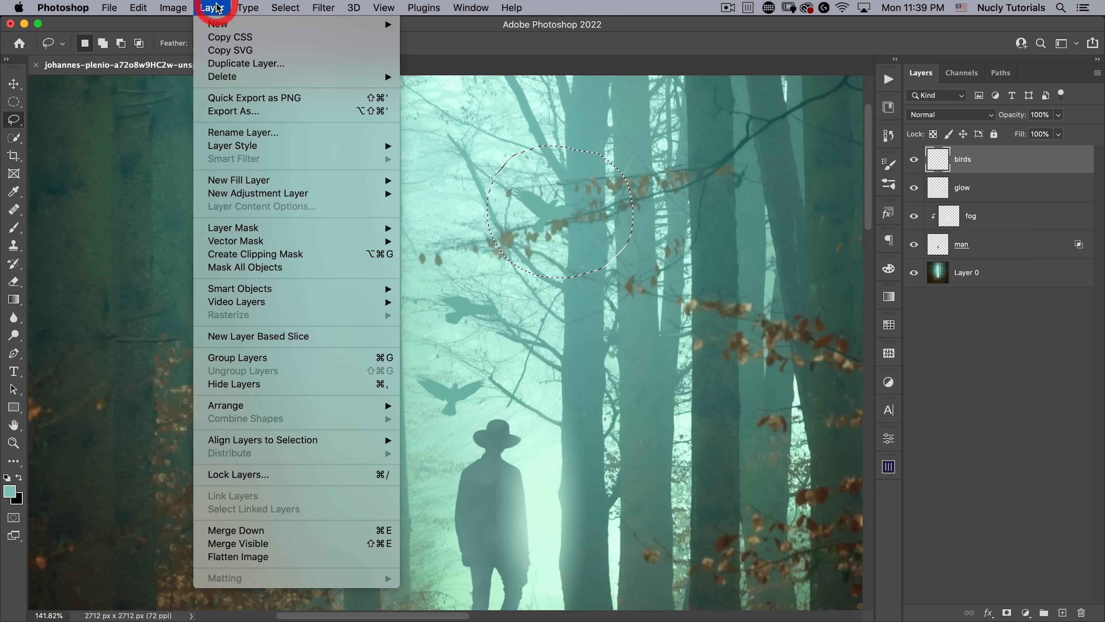
pyautogui.moveTo(370, 24)
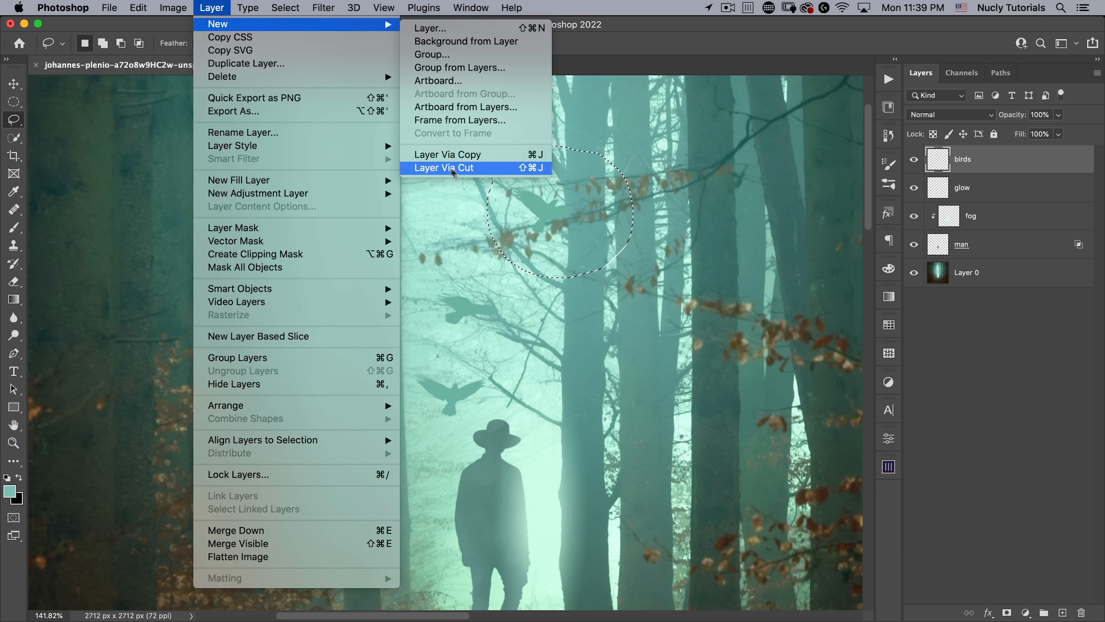
pyautogui.click(481, 169)
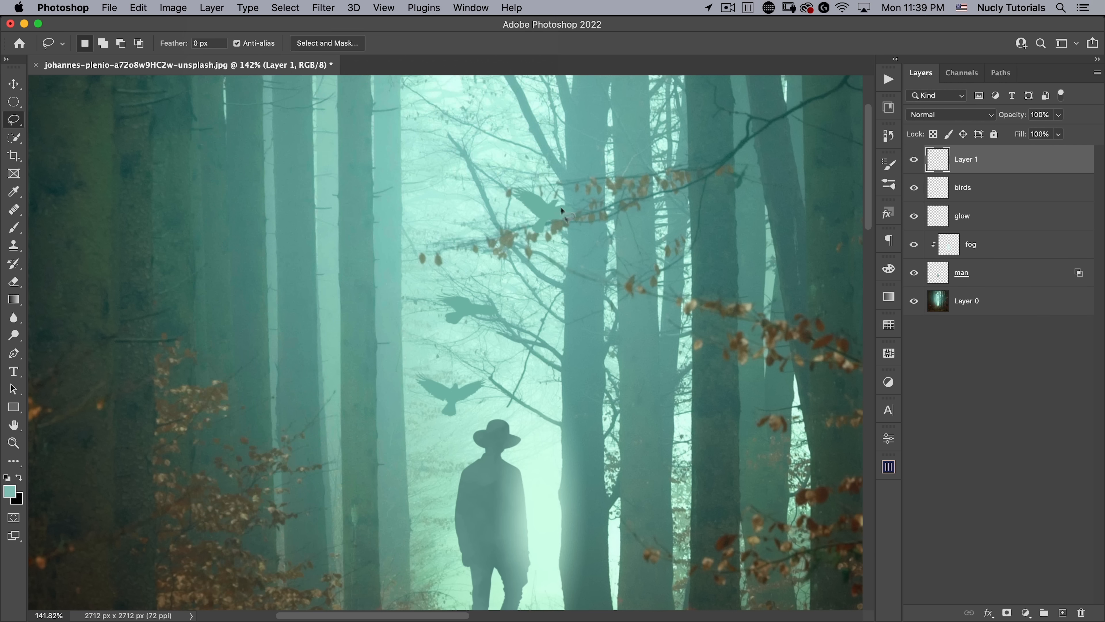
# Move the cut-out bird off the tree trunk into the open misty gap above the other two birds
pyautogui.press('v')
pyautogui.moveTo(551, 208); pyautogui.dragTo(501, 205)
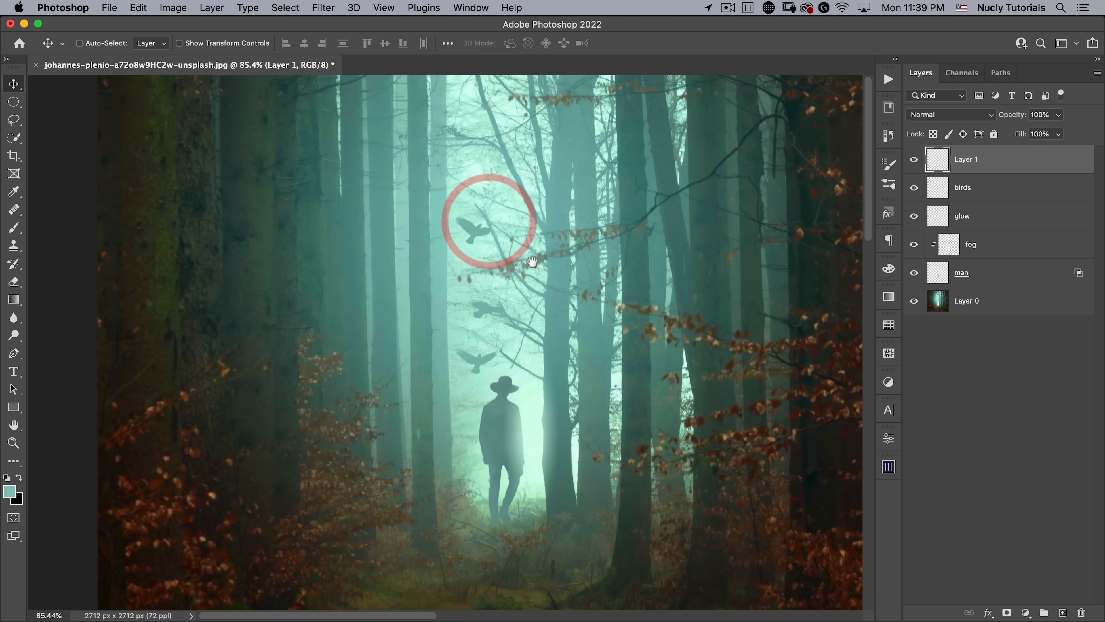
pyautogui.moveTo(524, 272); pyautogui.dragTo(493, 257)
# Enlarge the cut-out bird with Free Transform and position it in the gap above the other birds
pyautogui.press('super+t')
pyautogui.moveTo(474, 208); pyautogui.dragTo(486, 200)
pyautogui.doubleClick(469, 212)
pyautogui.moveTo(487, 260); pyautogui.dragTo(501, 270)
pyautogui.moveTo(544, 323); pyautogui.dragTo(544, 330)
pyautogui.press('Right')
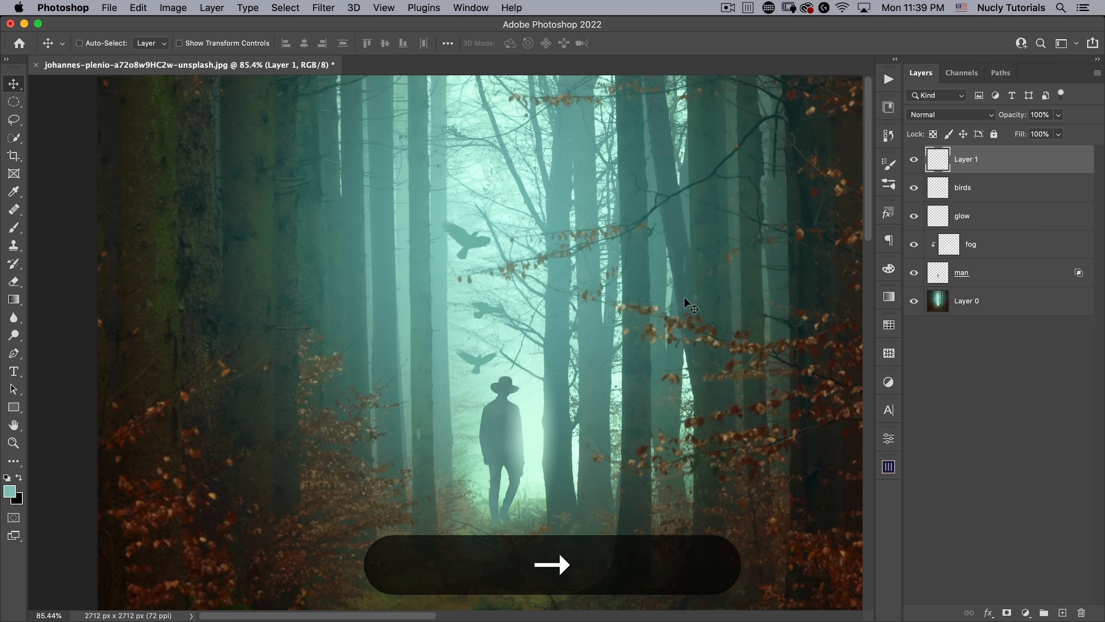
pyautogui.press('Left')
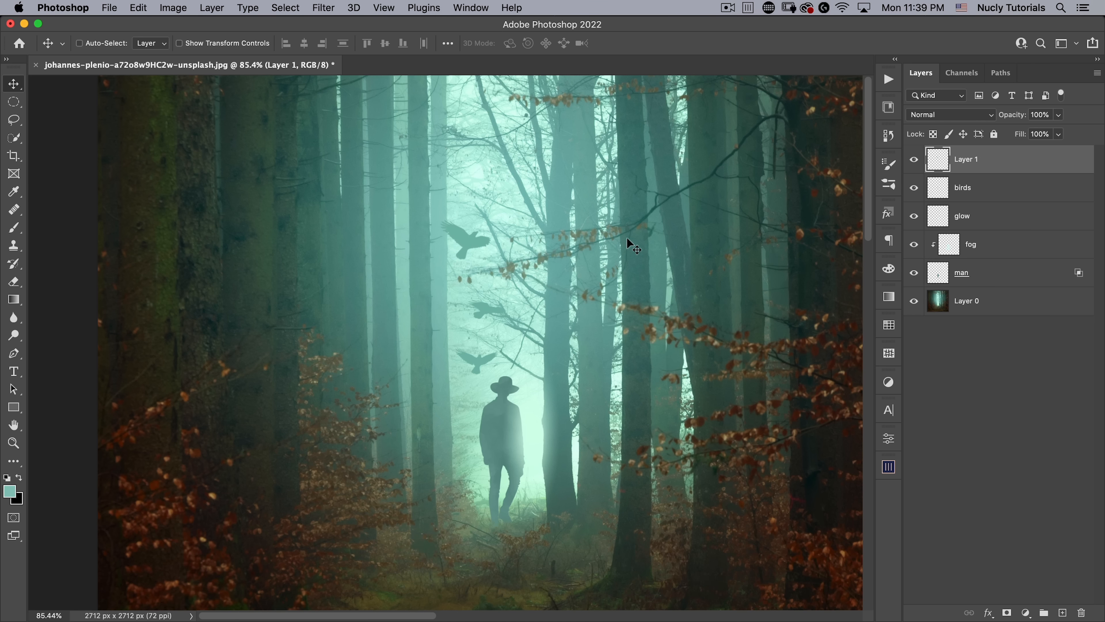
# Darken the enlarged bird with a Curves adjustment, setting the curve point to input 116 and output 105
pyautogui.press('super+m')
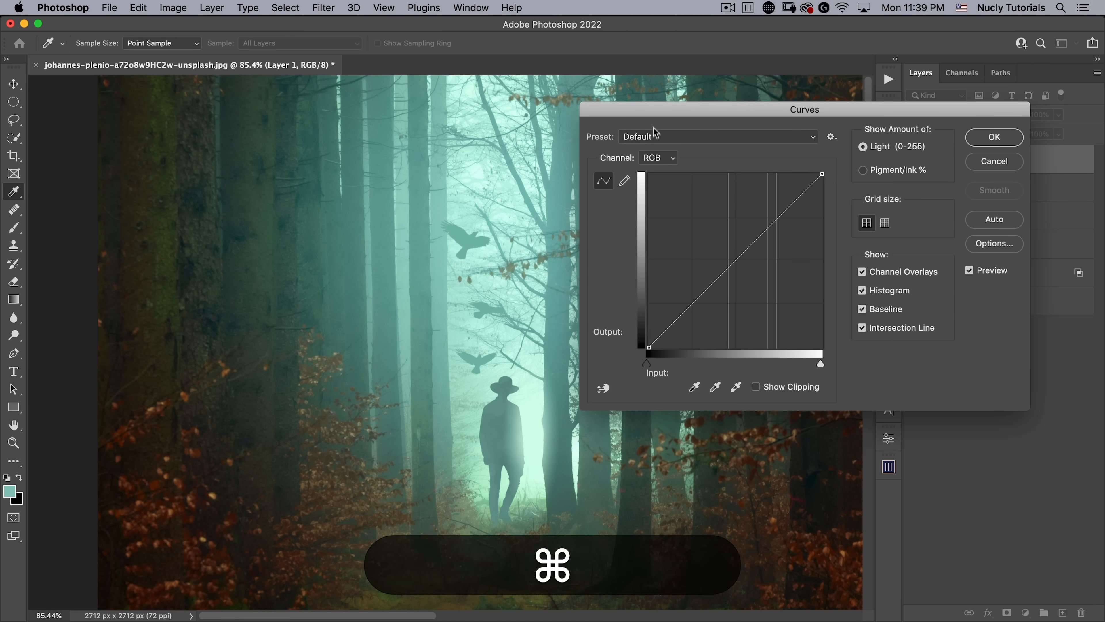
pyautogui.moveTo(668, 109); pyautogui.dragTo(655, 92)
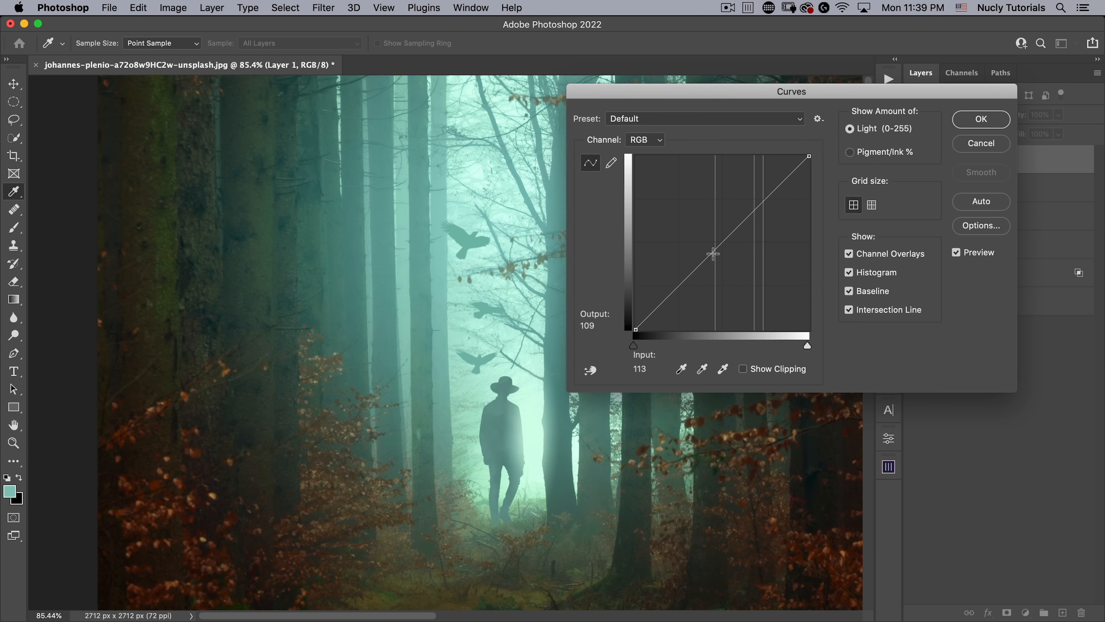
pyautogui.moveTo(713, 253); pyautogui.dragTo(714, 258)
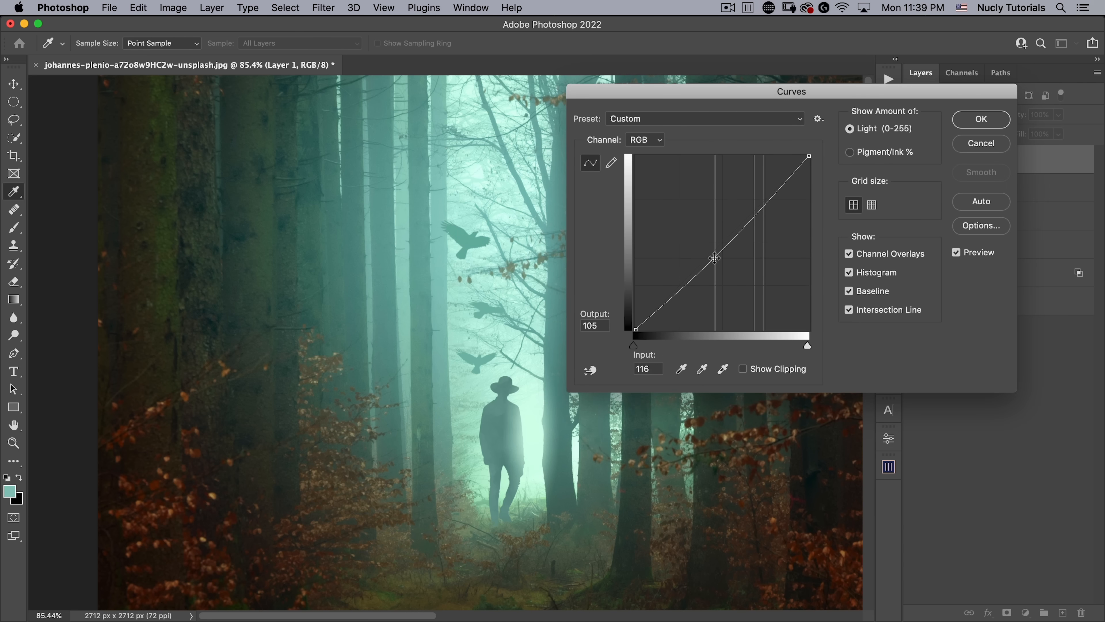
pyautogui.click(983, 118)
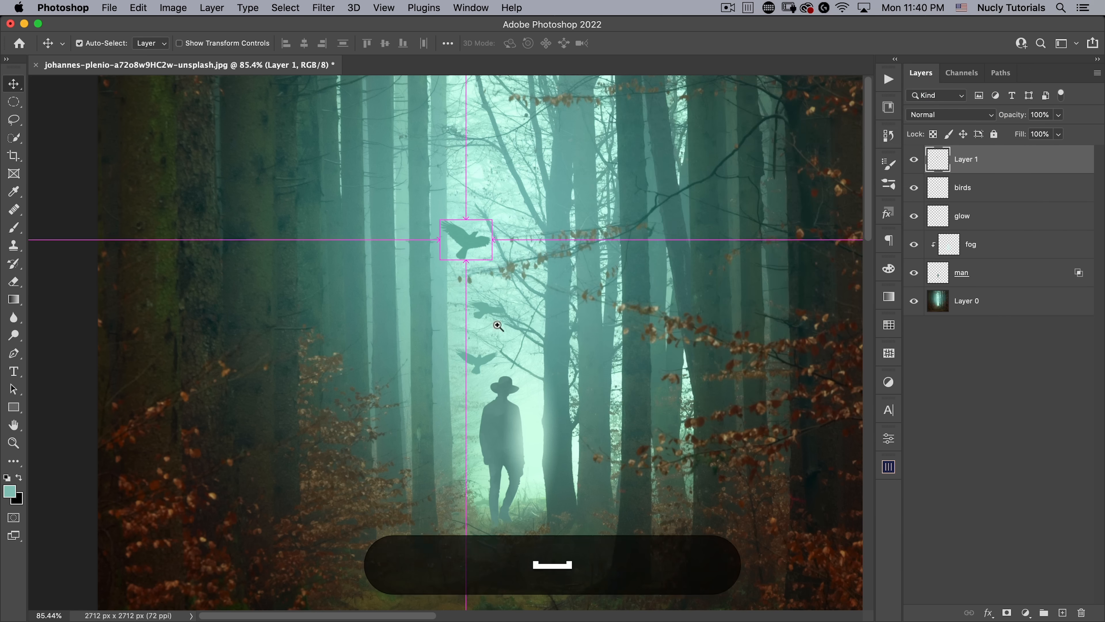
# Add a new top layer named sharpness and stamp all visible layers into it
pyautogui.moveTo(495, 322); pyautogui.dragTo(479, 359)
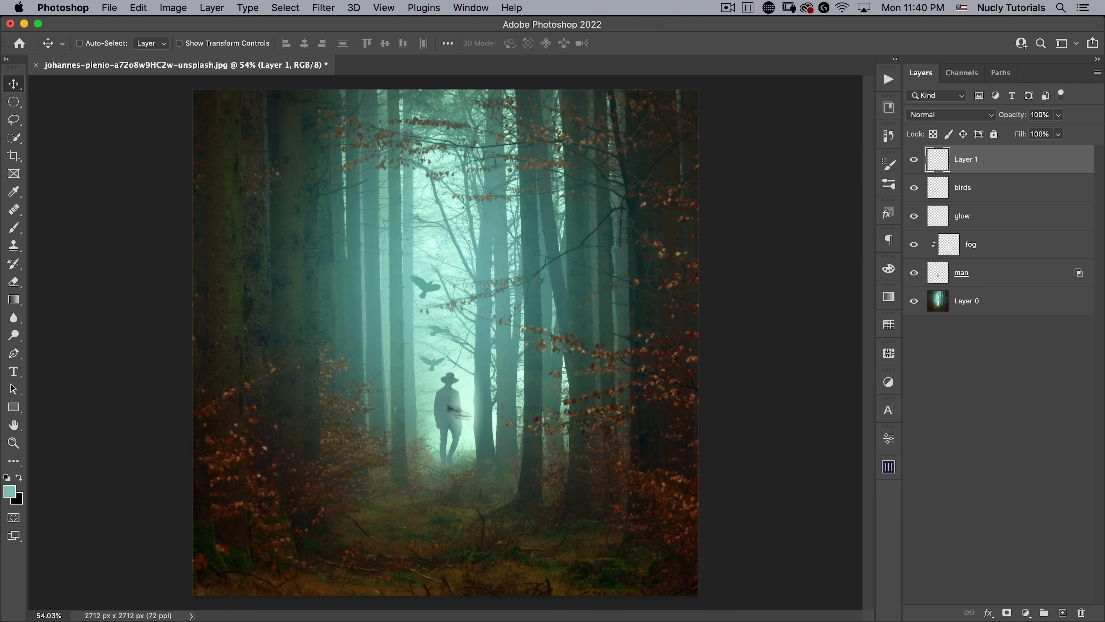
pyautogui.click(1063, 613)
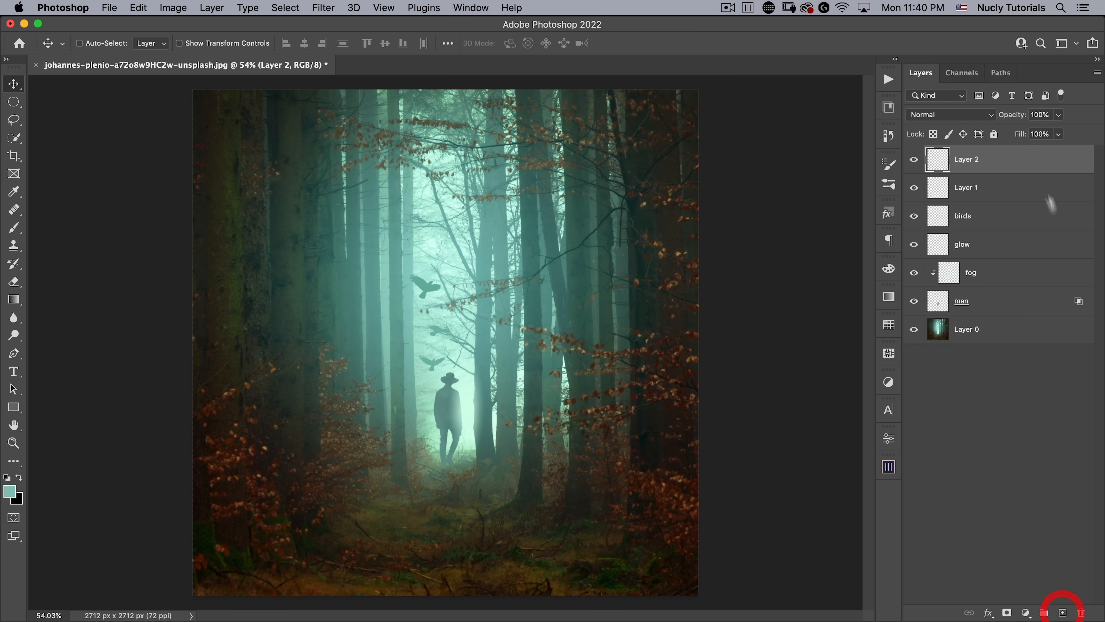
pyautogui.doubleClick(967, 159)
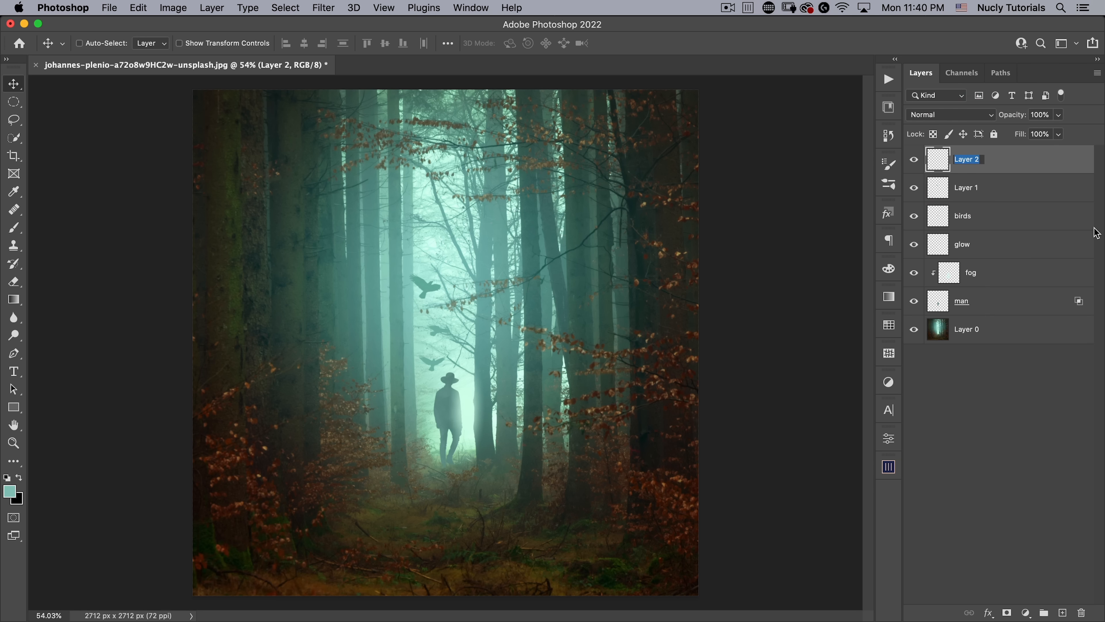
pyautogui.write('sharpness')
pyautogui.press('Return')
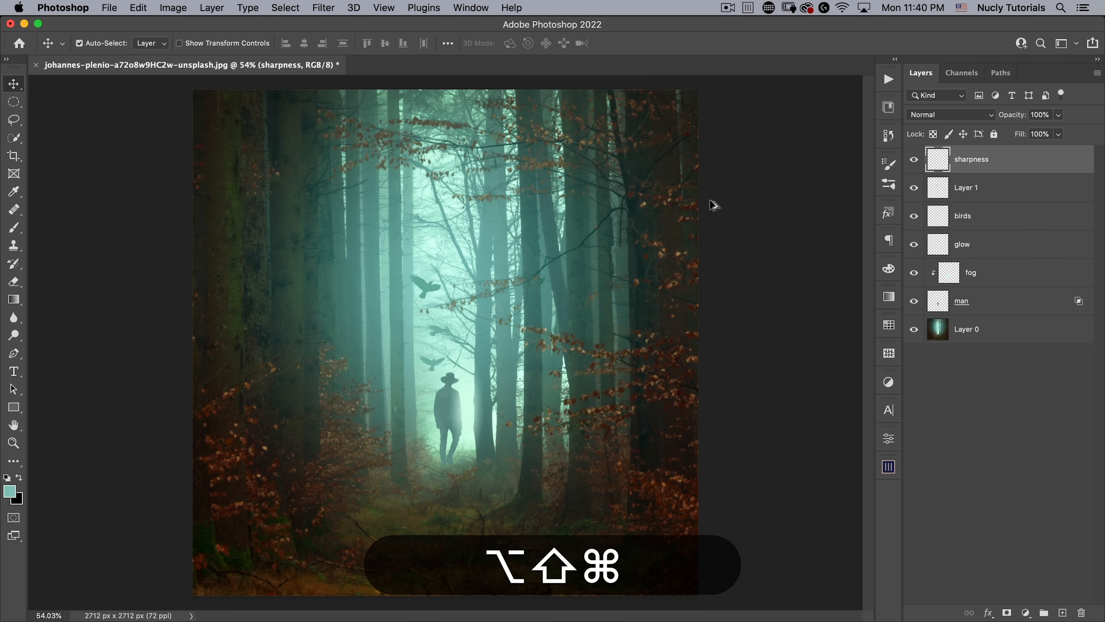
pyautogui.press('alt+shift+super+e')
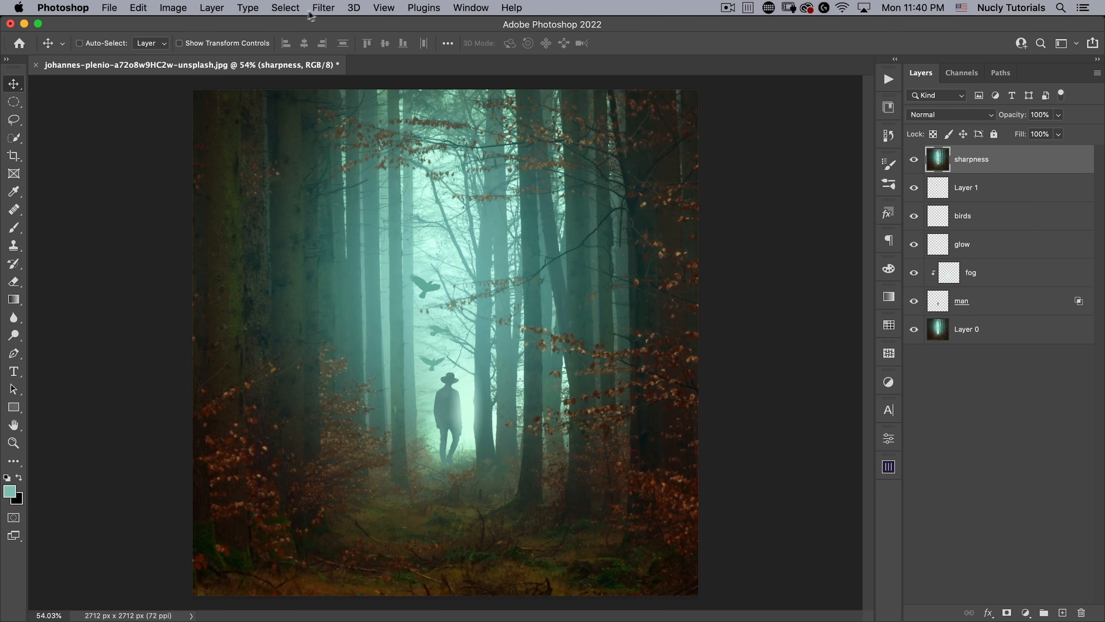
# Apply a High Pass filter with a 2-pixel radius to the sharpness layer, previewing it on the man
pyautogui.click(322, 8)
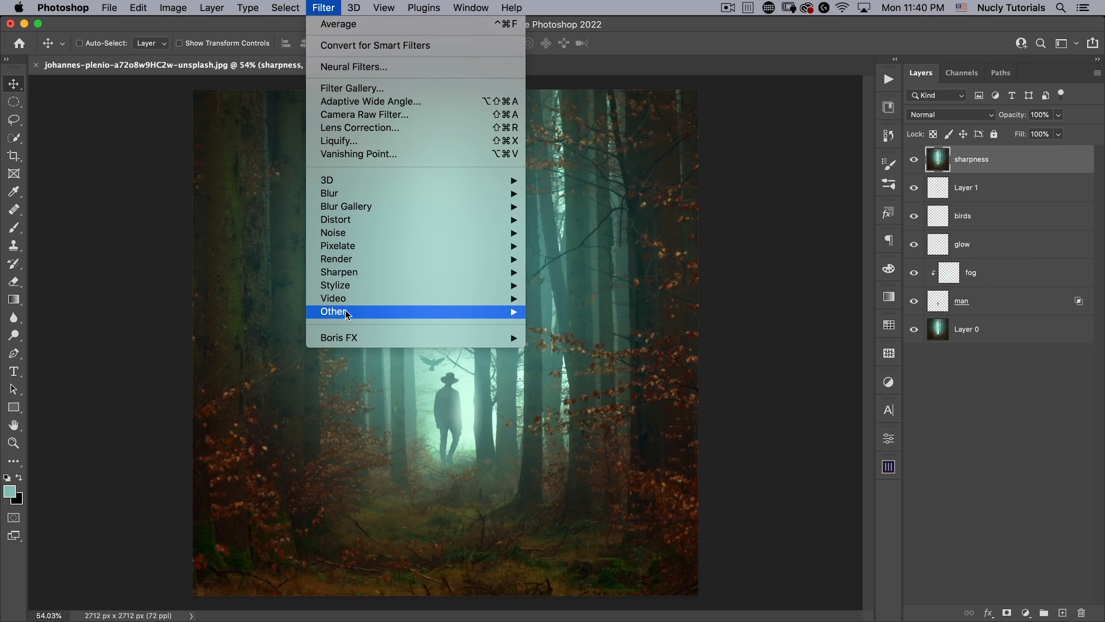
pyautogui.moveTo(347, 314)
pyautogui.click(565, 325)
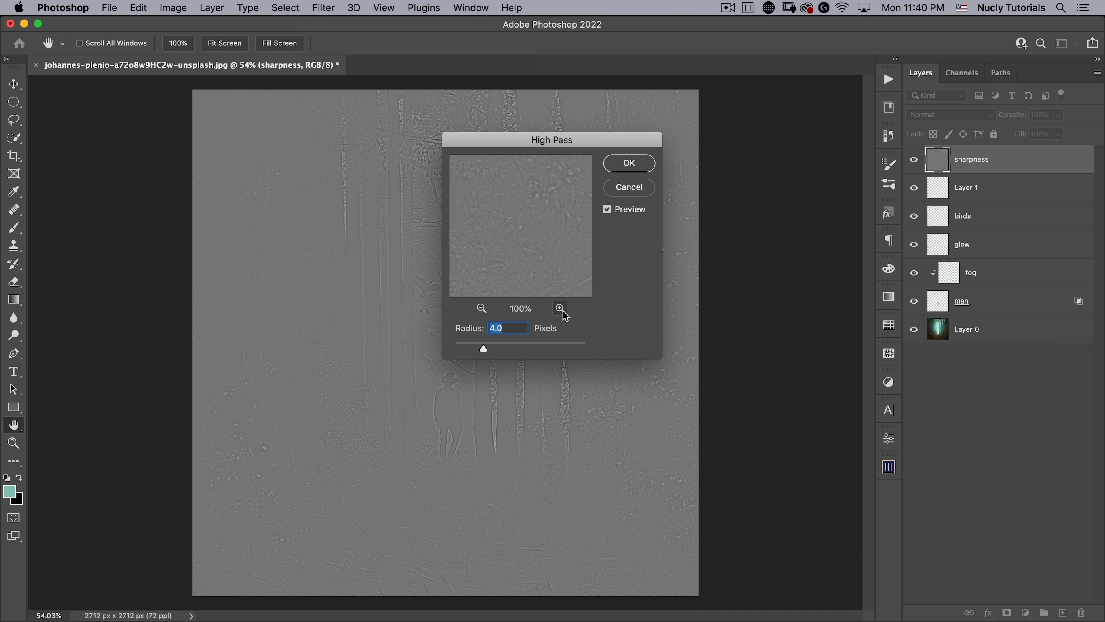
pyautogui.moveTo(526, 139); pyautogui.dragTo(630, 128)
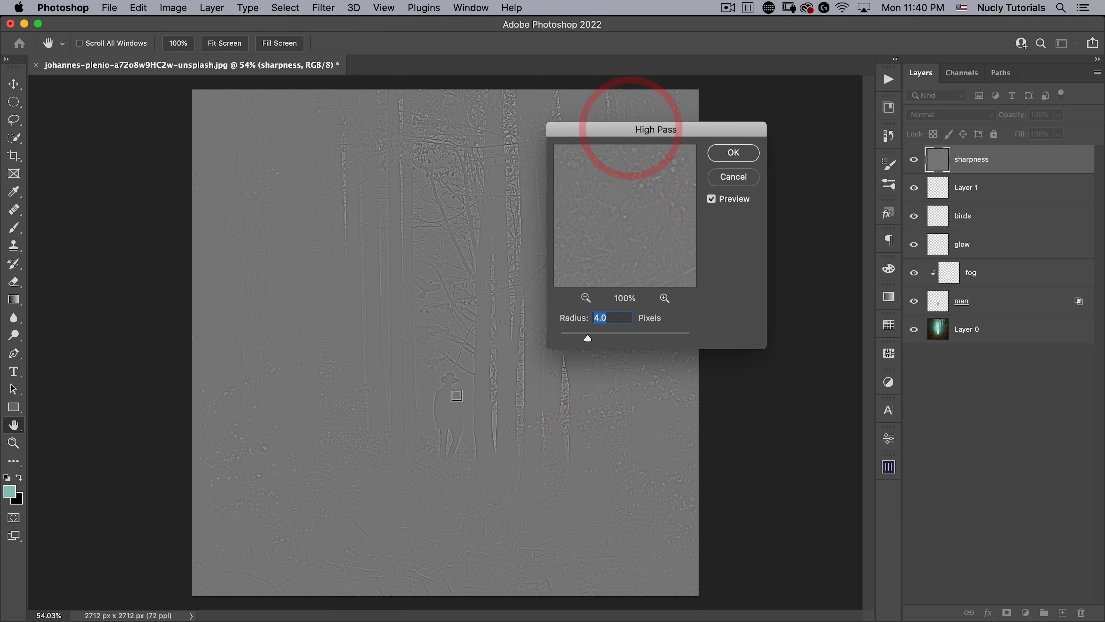
pyautogui.click(456, 395)
pyautogui.write('2')
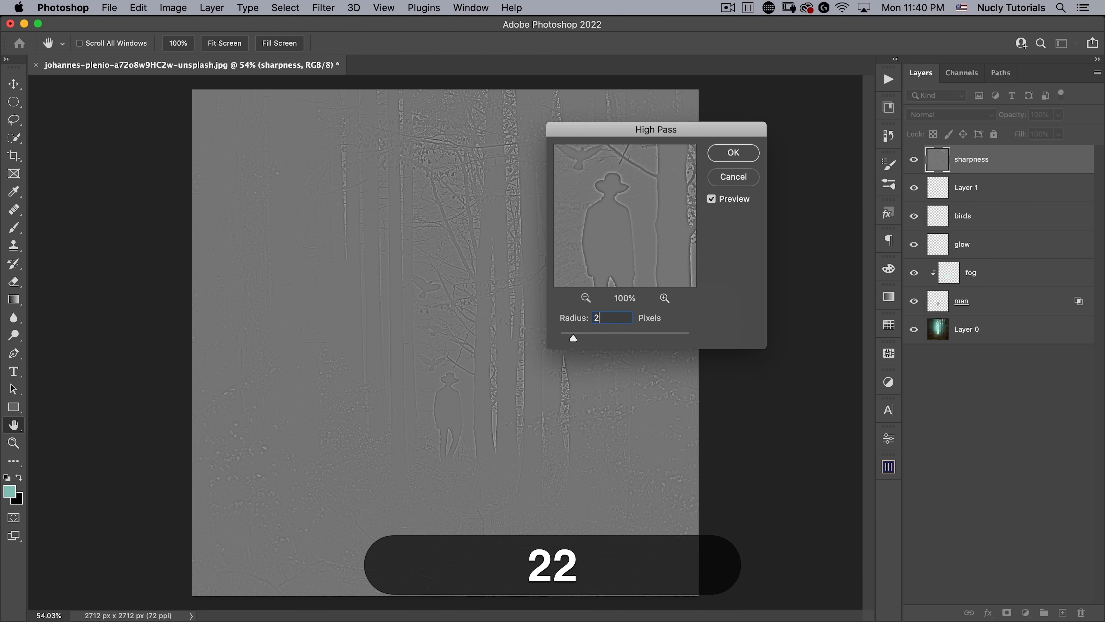
pyautogui.click(734, 153)
pyautogui.press('v')
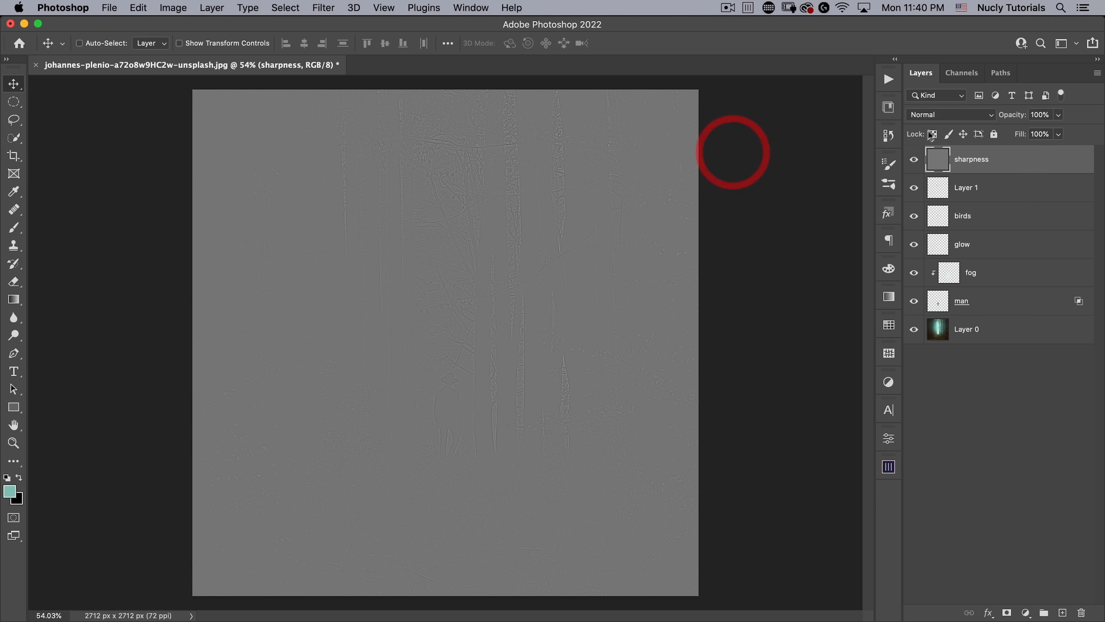
# Set the sharpness layer's blend mode to Linear Light and toggle its visibility to compare before and after
pyautogui.click(949, 114)
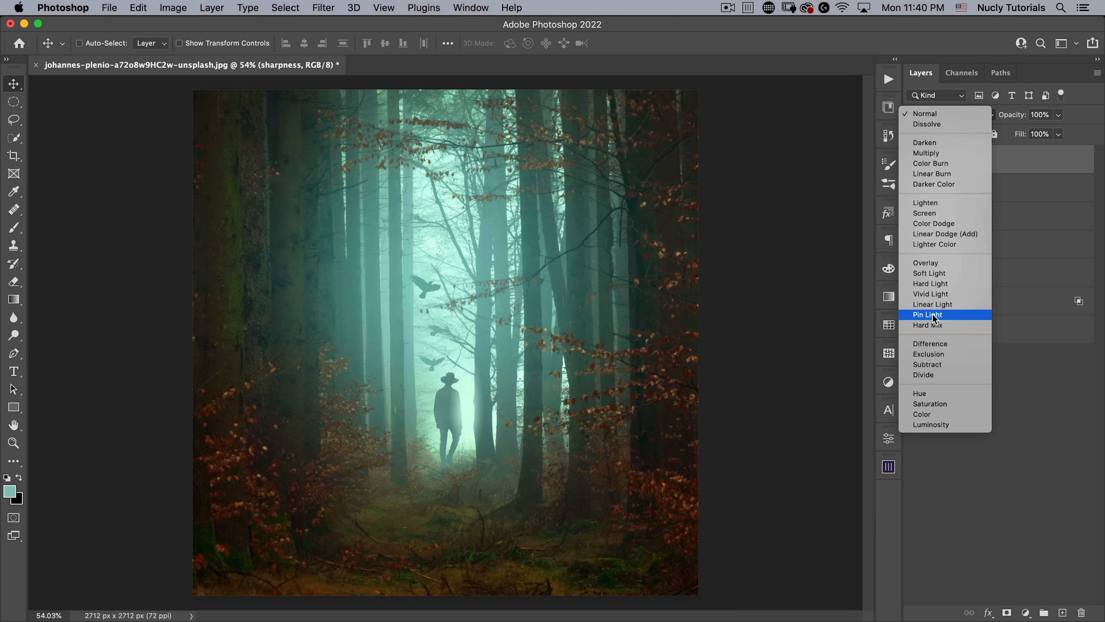
pyautogui.click(933, 307)
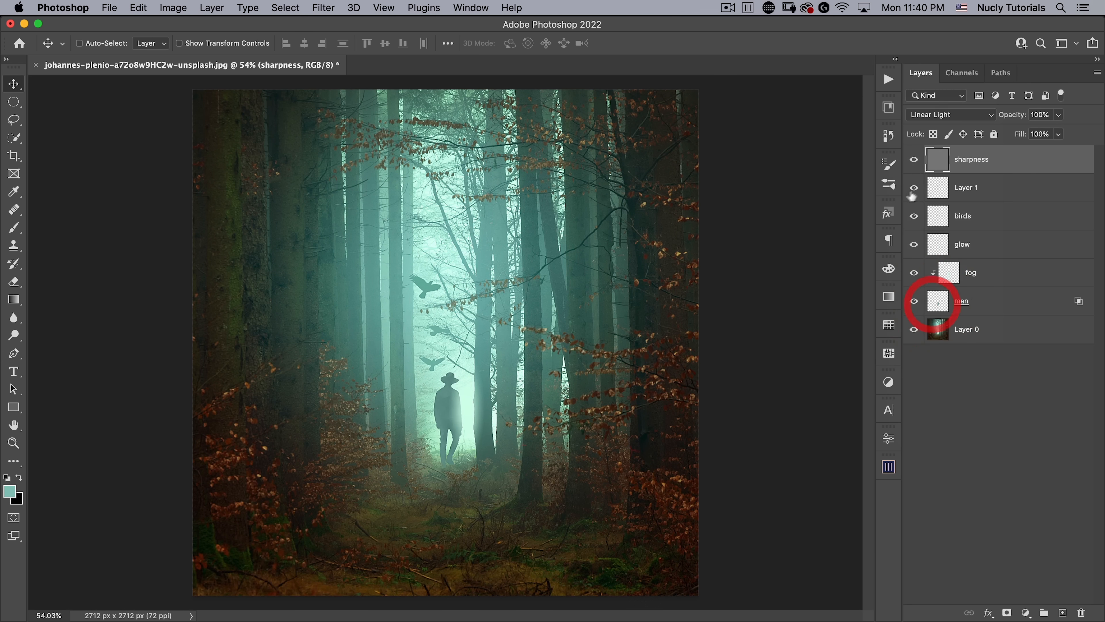
pyautogui.click(914, 160)
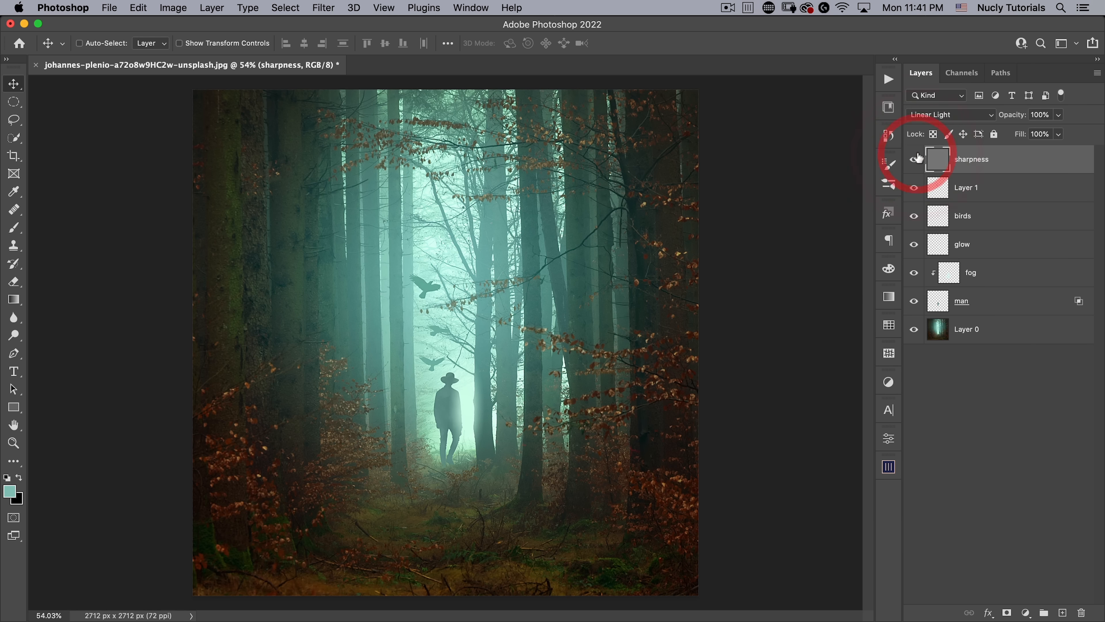
pyautogui.click(914, 158)
pyautogui.click(918, 157)
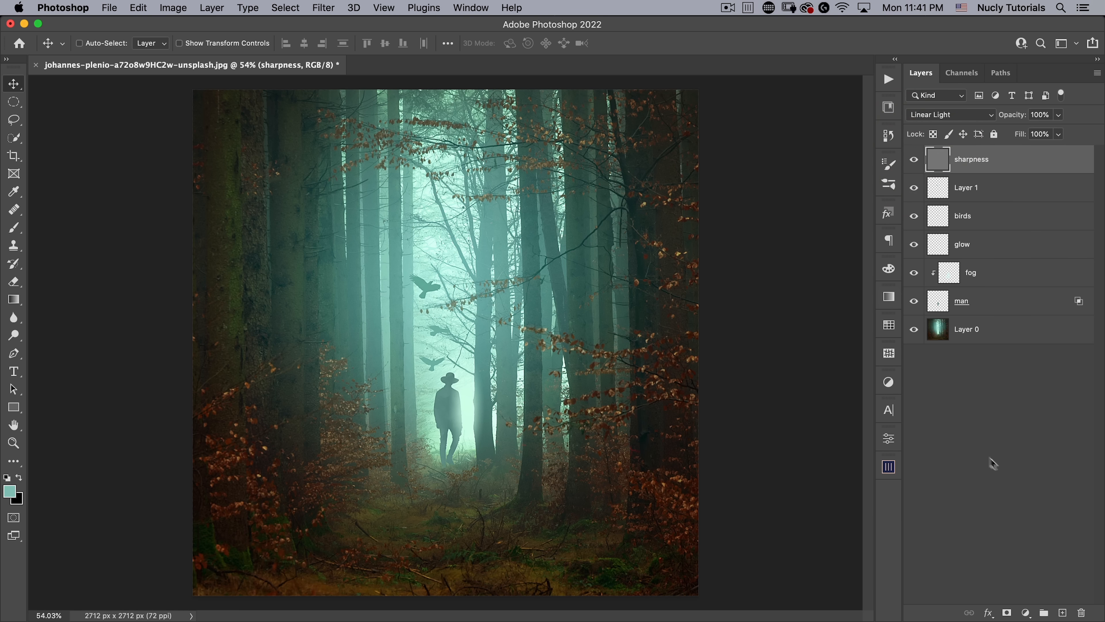
# Add a new empty layer above the sharpness layer and name it noise
pyautogui.click(1062, 612)
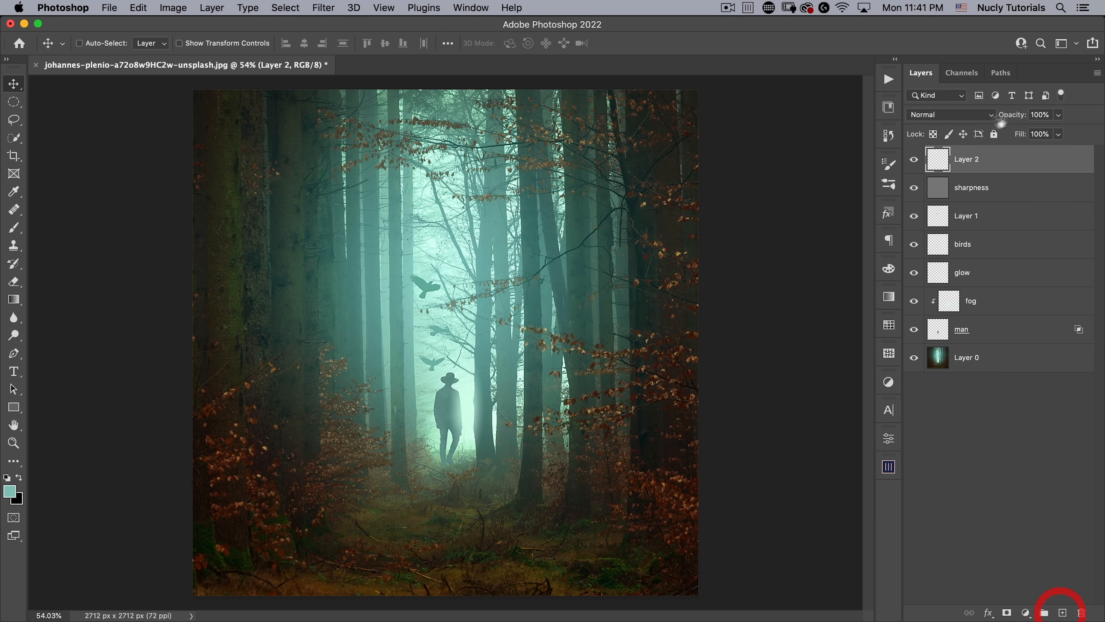
pyautogui.doubleClick(963, 158)
pyautogui.write('noise')
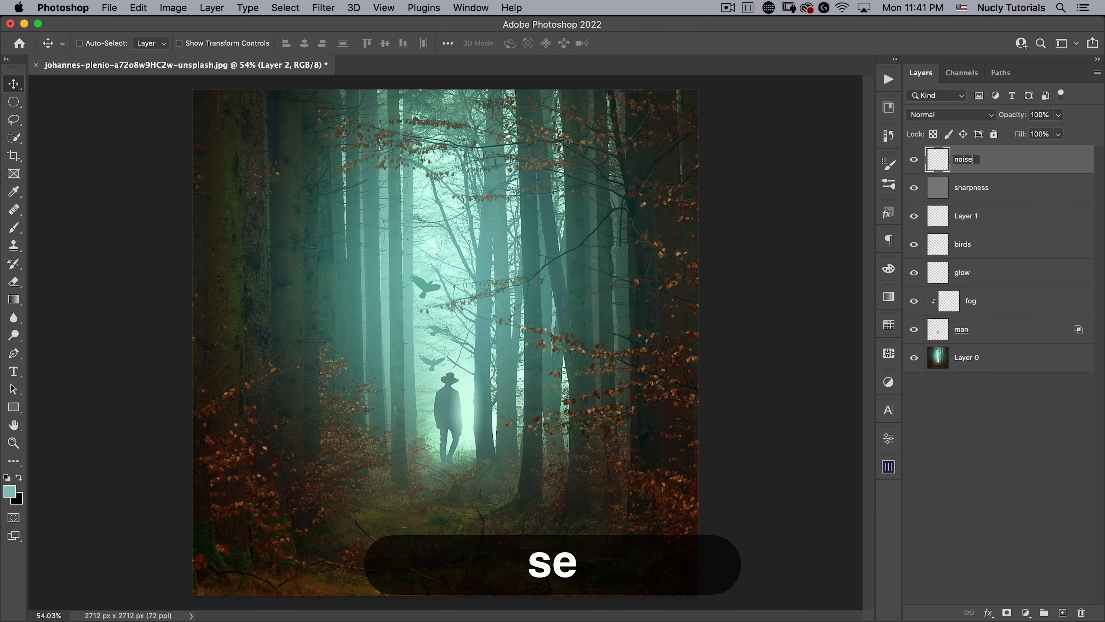
pyautogui.press('Return')
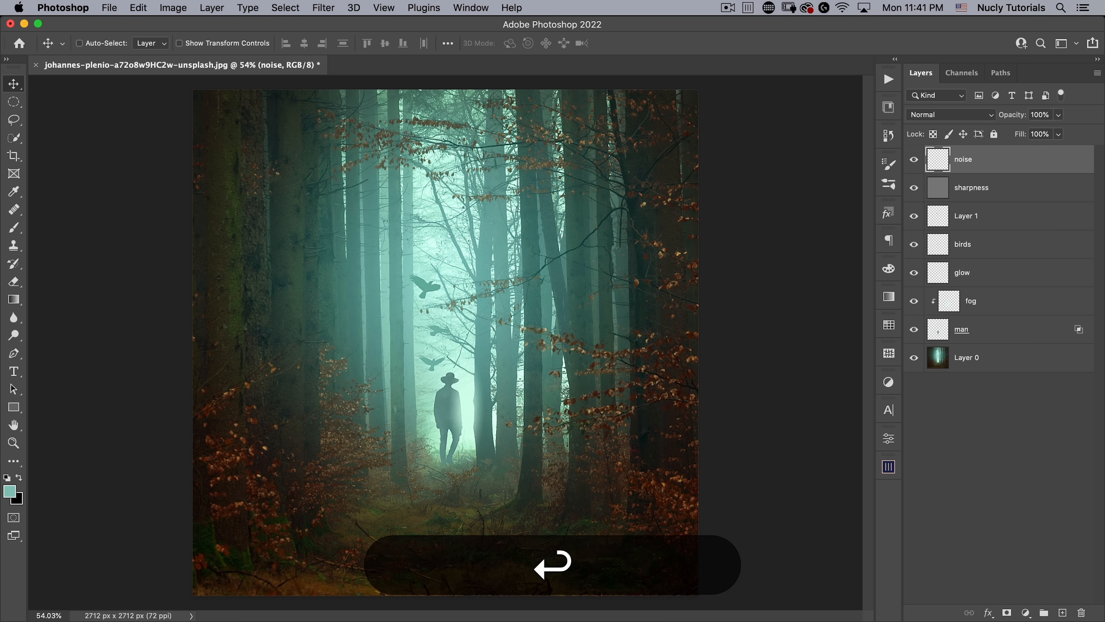
# Fill the noise layer with 50% gray, setting the foreground color to hue 0, saturation 0 and brightness 50
pyautogui.click(9, 492)
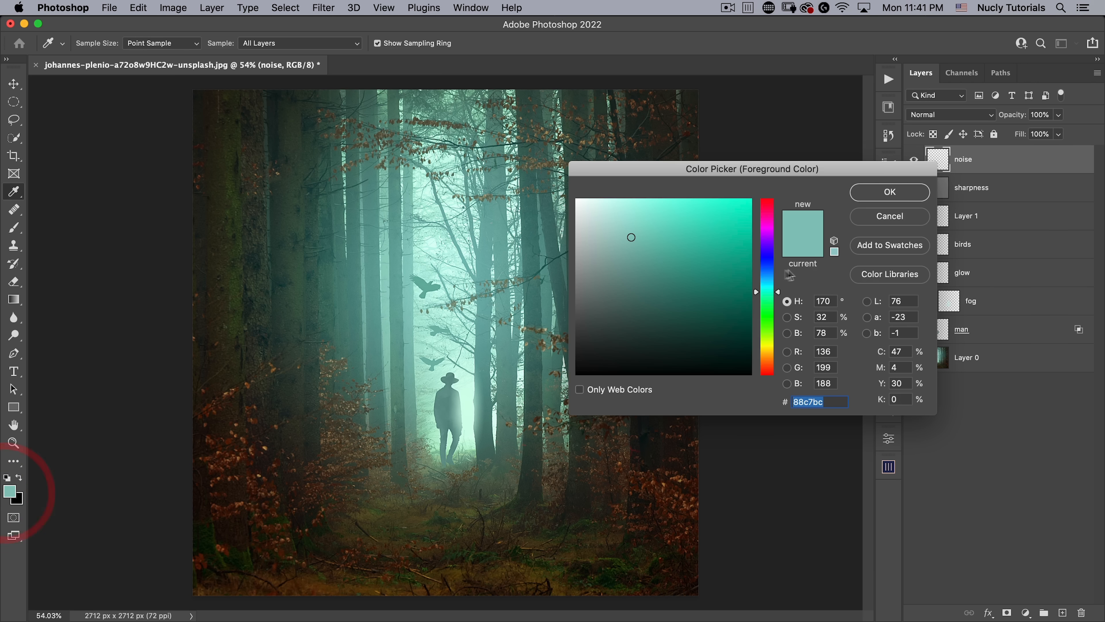
pyautogui.doubleClick(823, 301)
pyautogui.write('0')
pyautogui.press('Tab')
pyautogui.write('0')
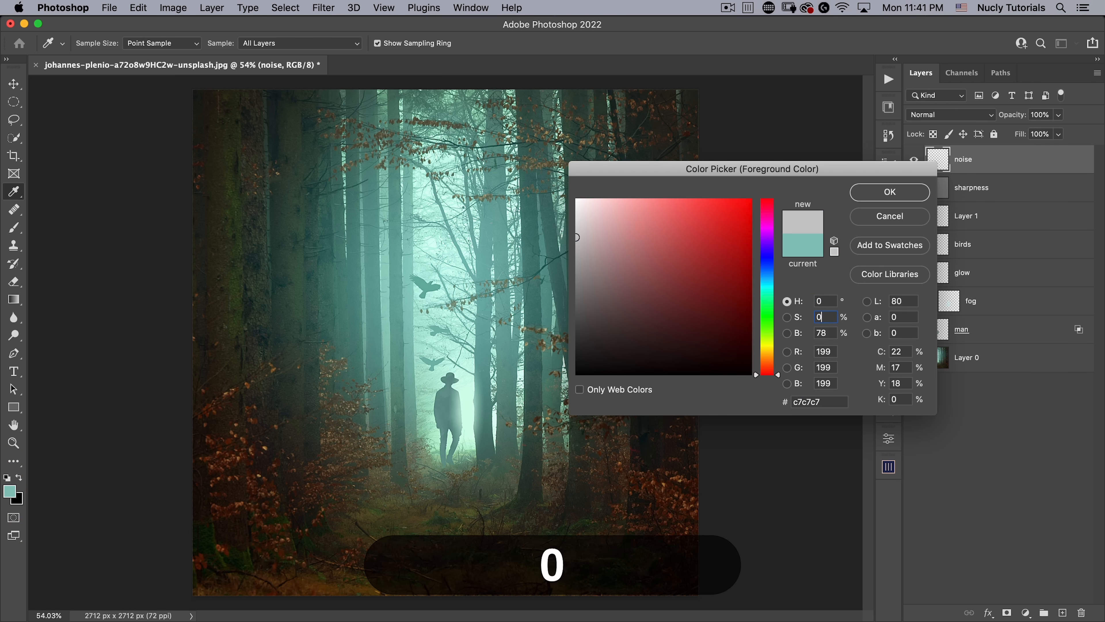
pyautogui.press('Tab')
pyautogui.write('50')
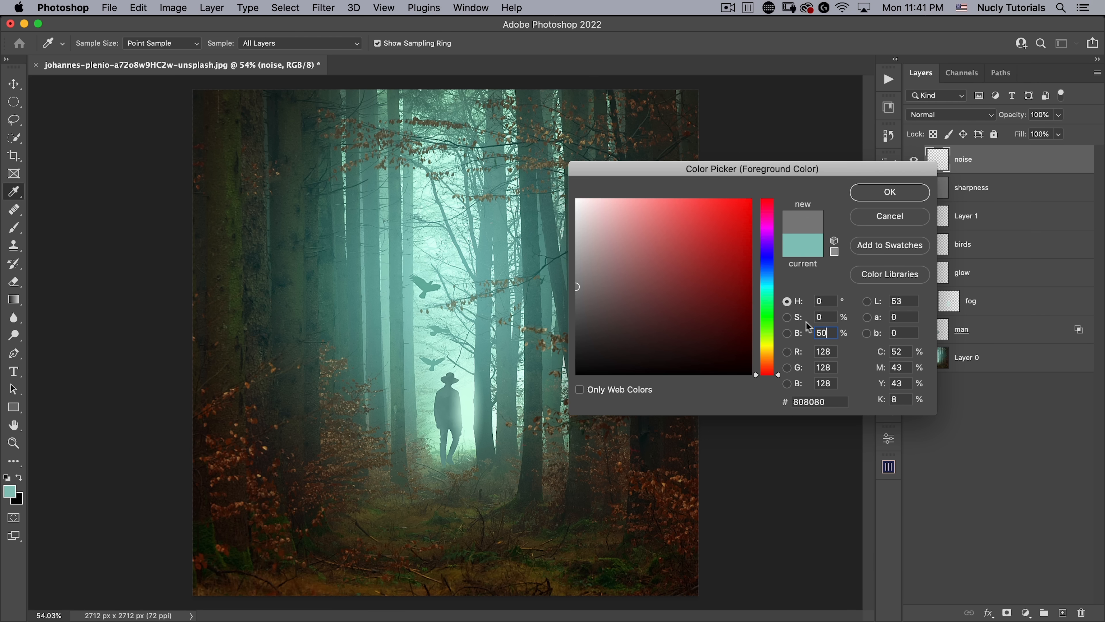
pyautogui.click(888, 192)
pyautogui.press('alt')
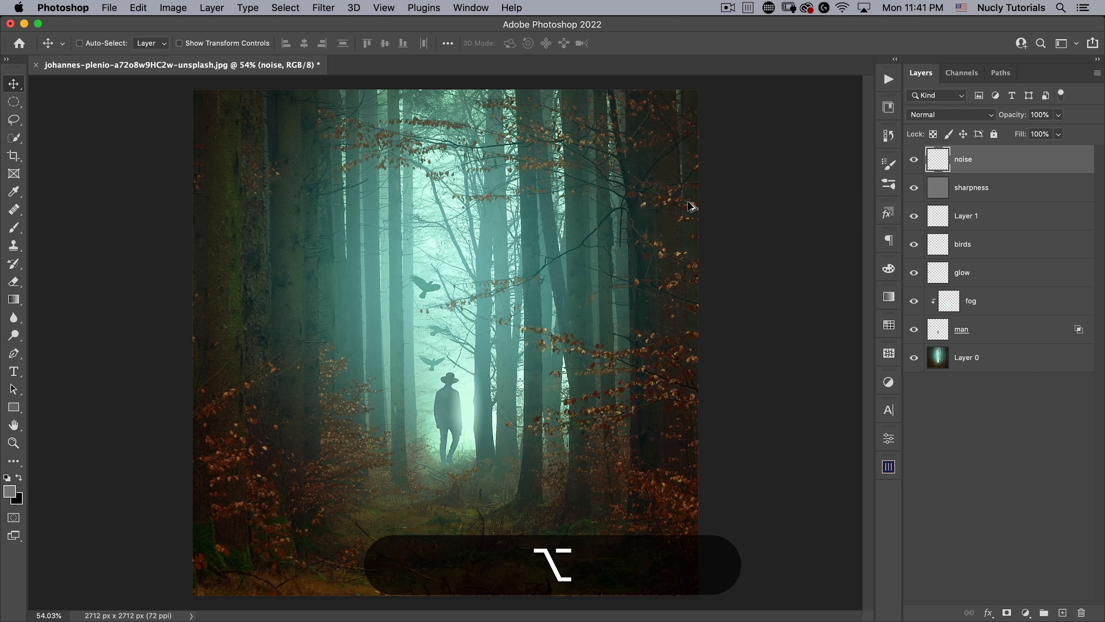
pyautogui.hotkey('alt', 'BackSpace')
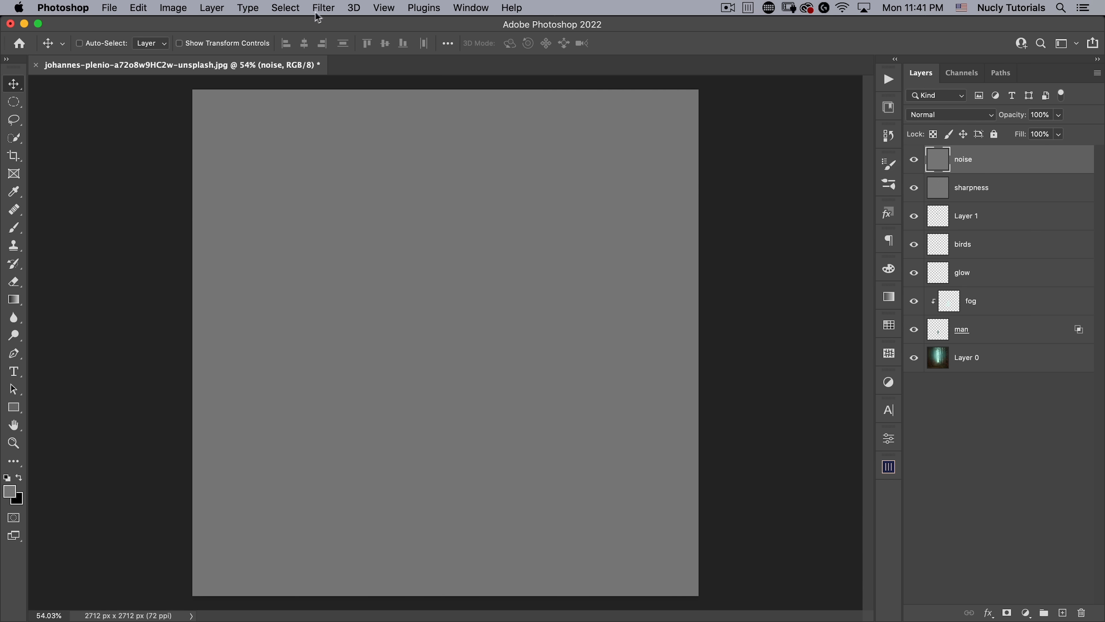
# Apply an Add Noise filter to the gray noise layer with a 15% amount, Gaussian distribution and Monochromatic enabled
pyautogui.click(322, 8)
pyautogui.moveTo(439, 235)
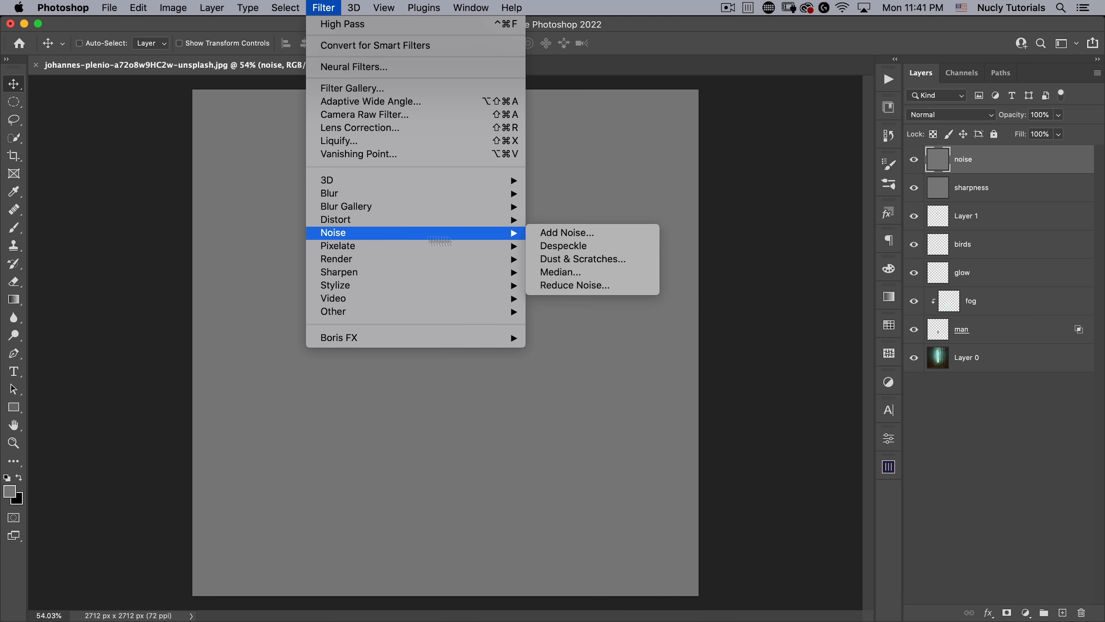
pyautogui.click(564, 233)
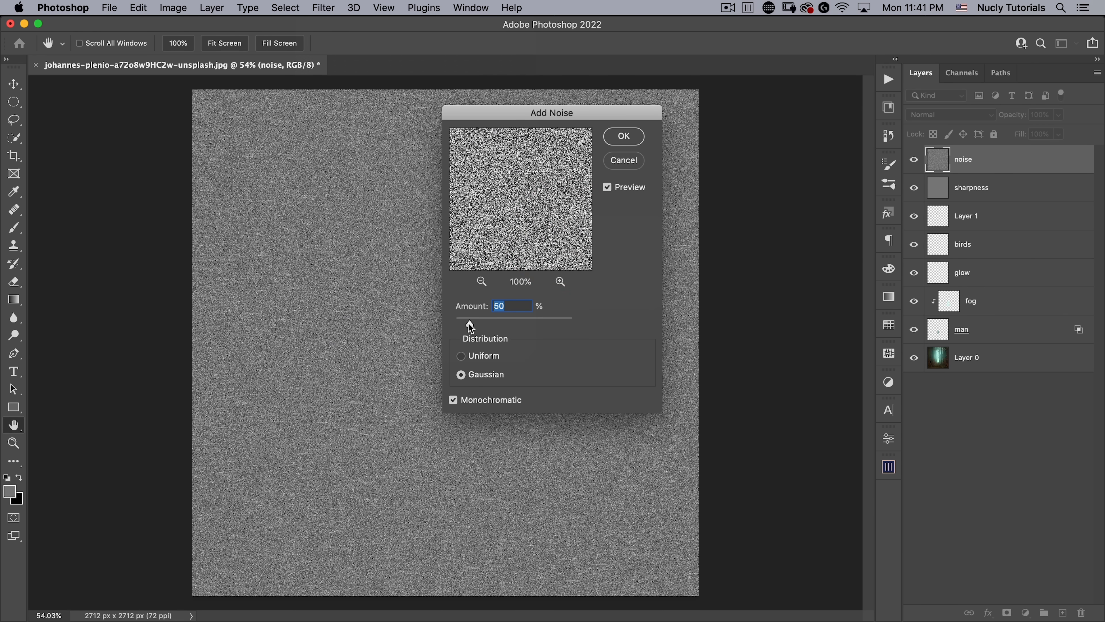
pyautogui.moveTo(460, 326); pyautogui.dragTo(462, 324)
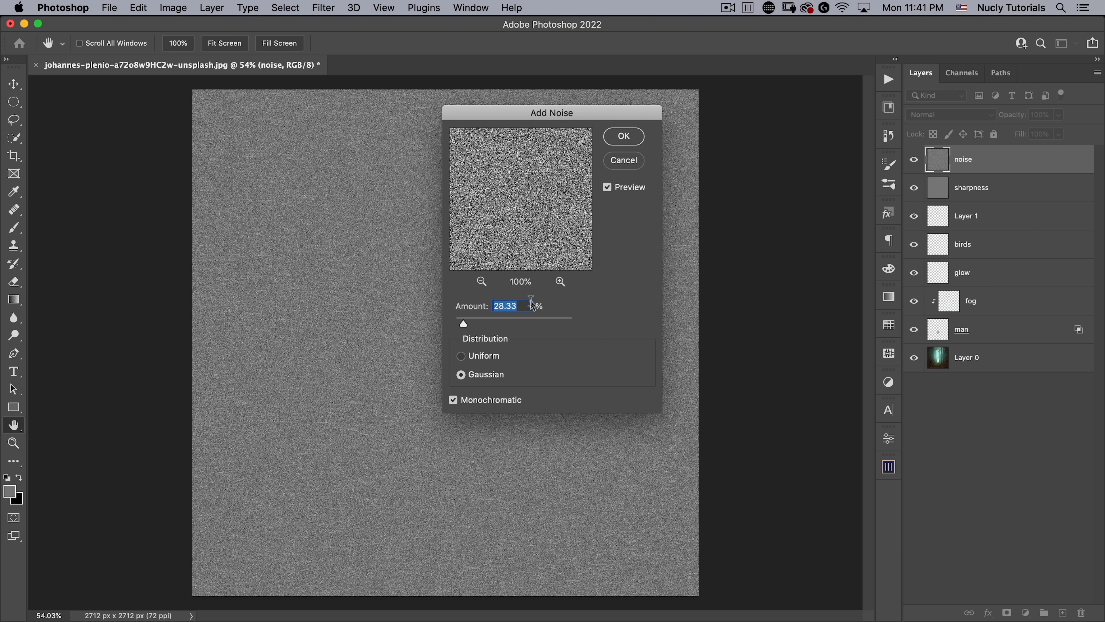
pyautogui.write('15')
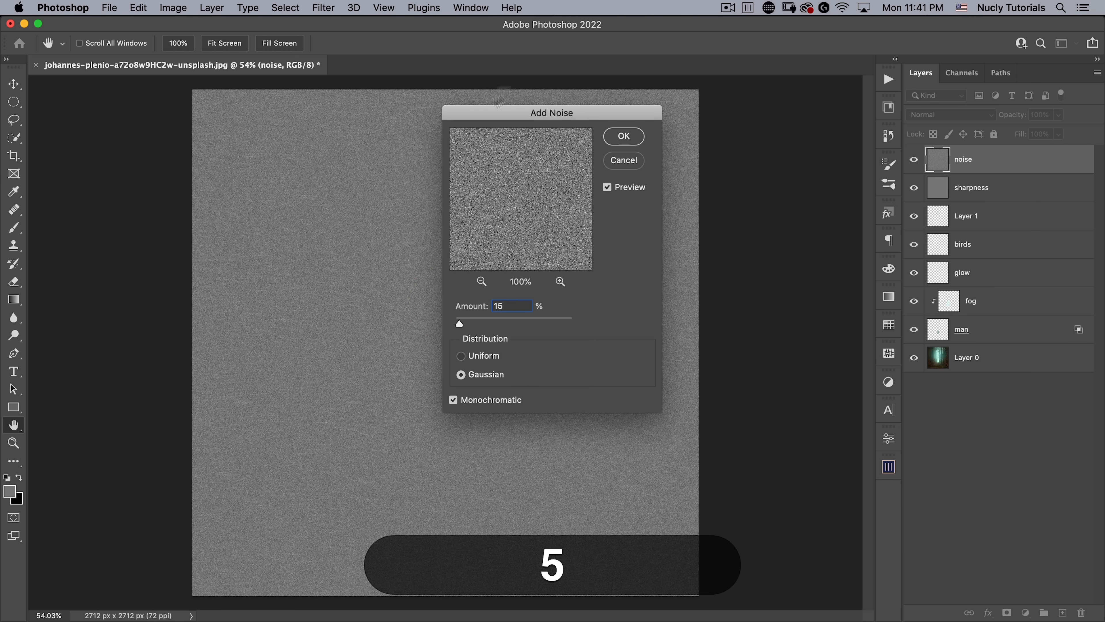
pyautogui.click(631, 131)
# Soften the grain on the noise layer by applying the basic Blur filter twice
pyautogui.scroll(10, 358, 192)
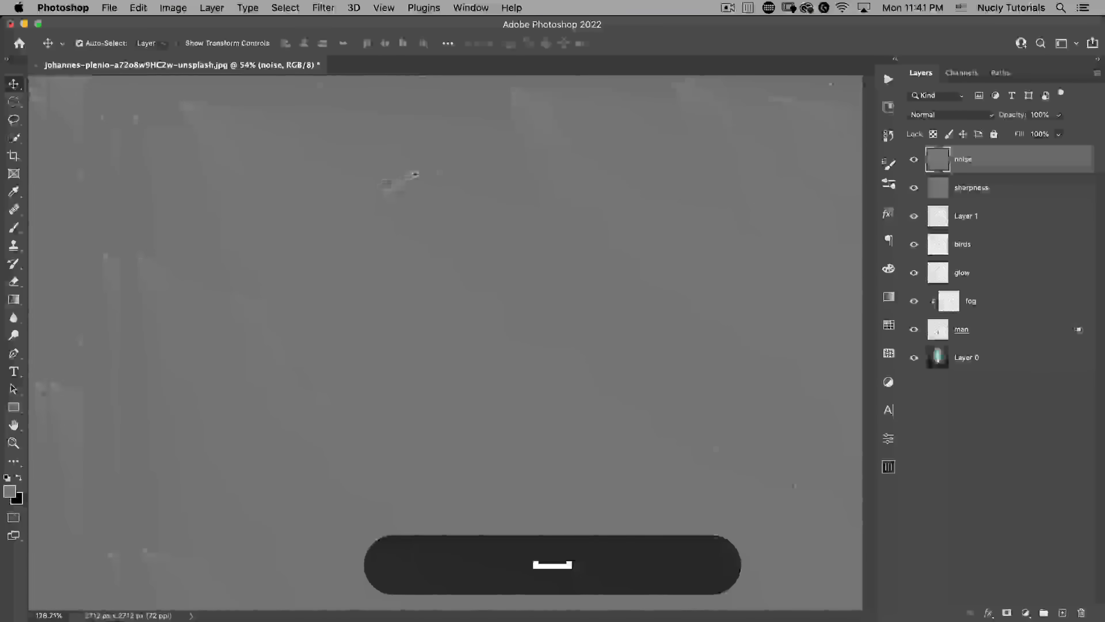
pyautogui.moveTo(493, 152); pyautogui.dragTo(509, 148)
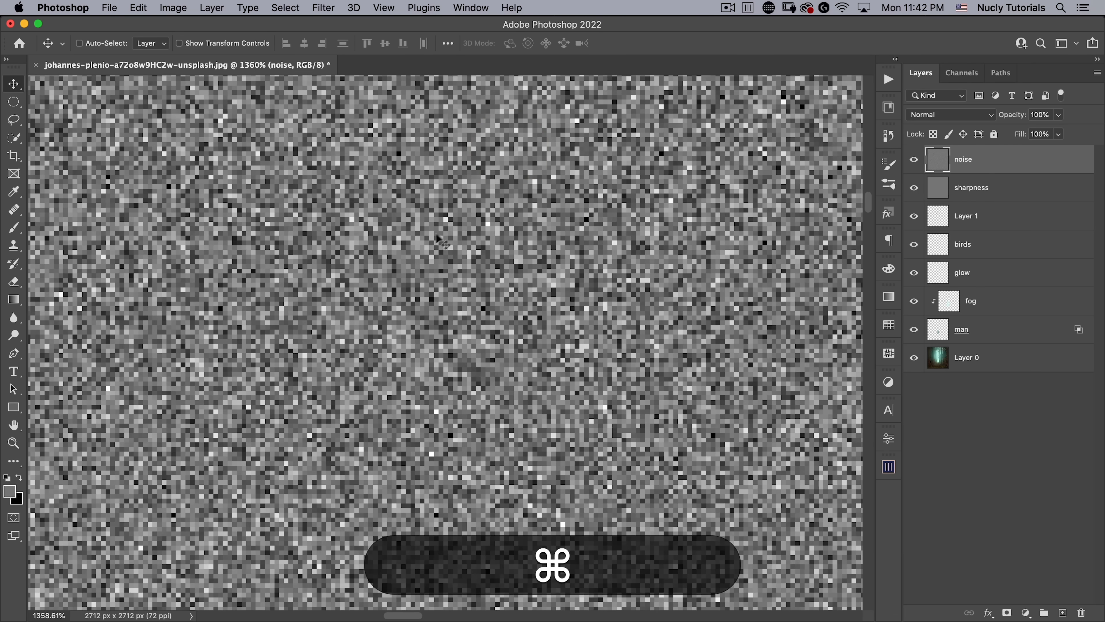
pyautogui.click(334, 10)
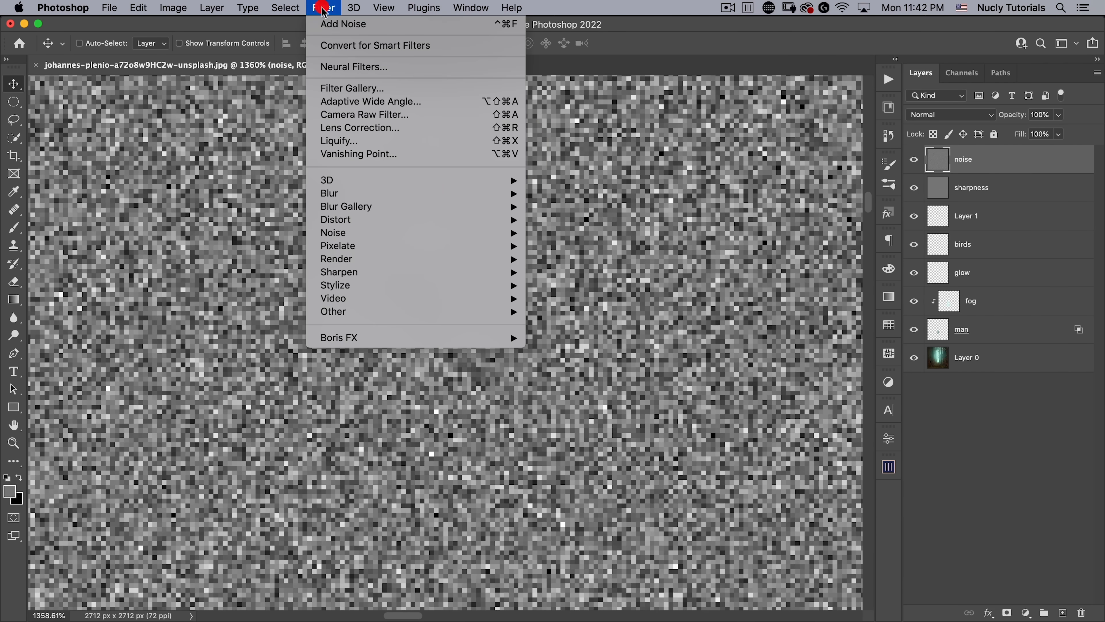
pyautogui.moveTo(509, 193)
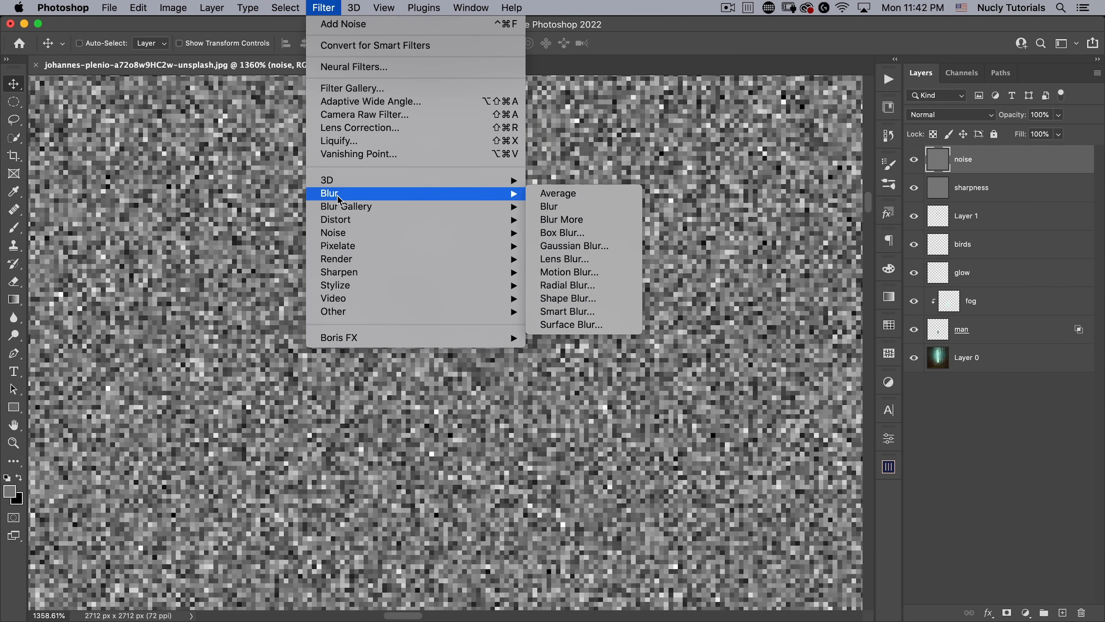
pyautogui.click(561, 205)
pyautogui.click(322, 8)
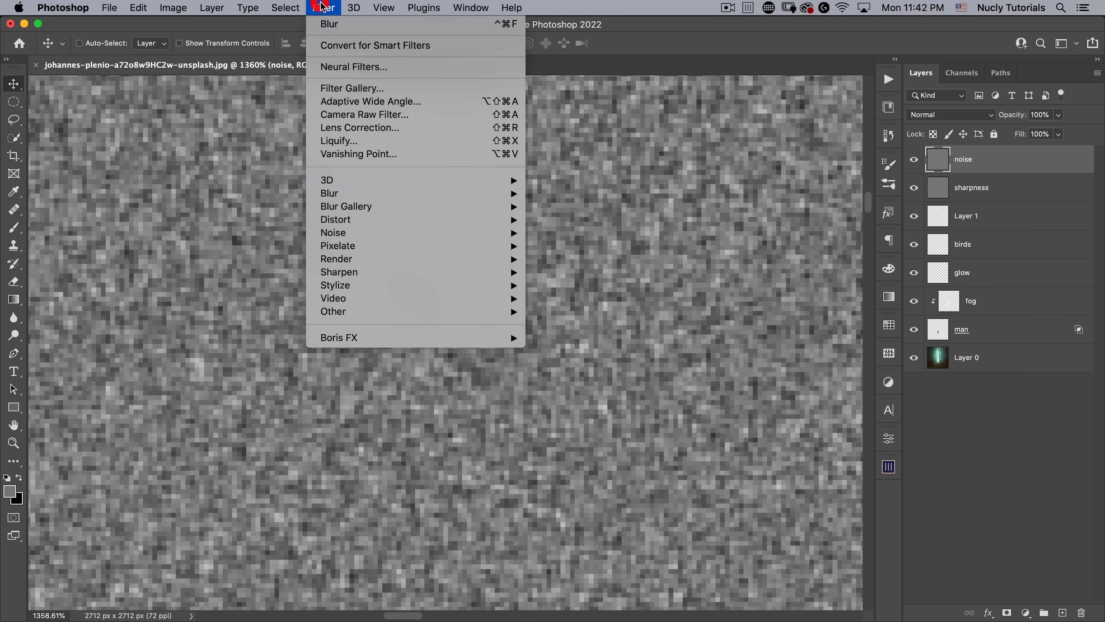
pyautogui.click(322, 24)
# Set the noise layer's blend mode to Overlay, check the grain around the man, and reduce its fill to 50%
pyautogui.moveTo(439, 353); pyautogui.dragTo(340, 370)
pyautogui.moveTo(626, 384); pyautogui.dragTo(451, 314)
pyautogui.click(961, 115)
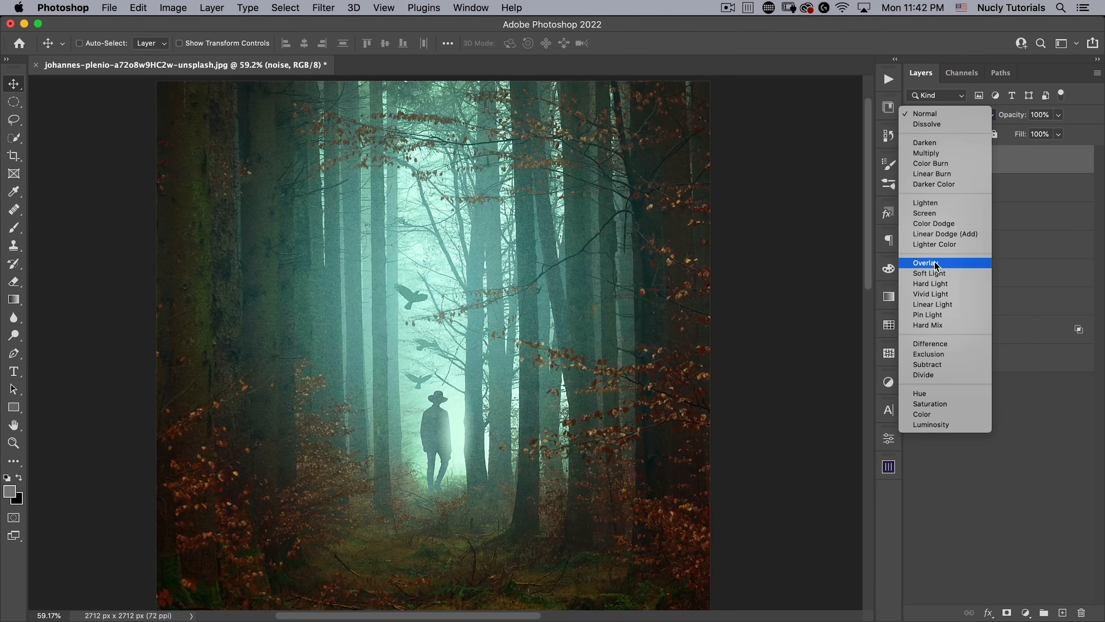
pyautogui.click(940, 263)
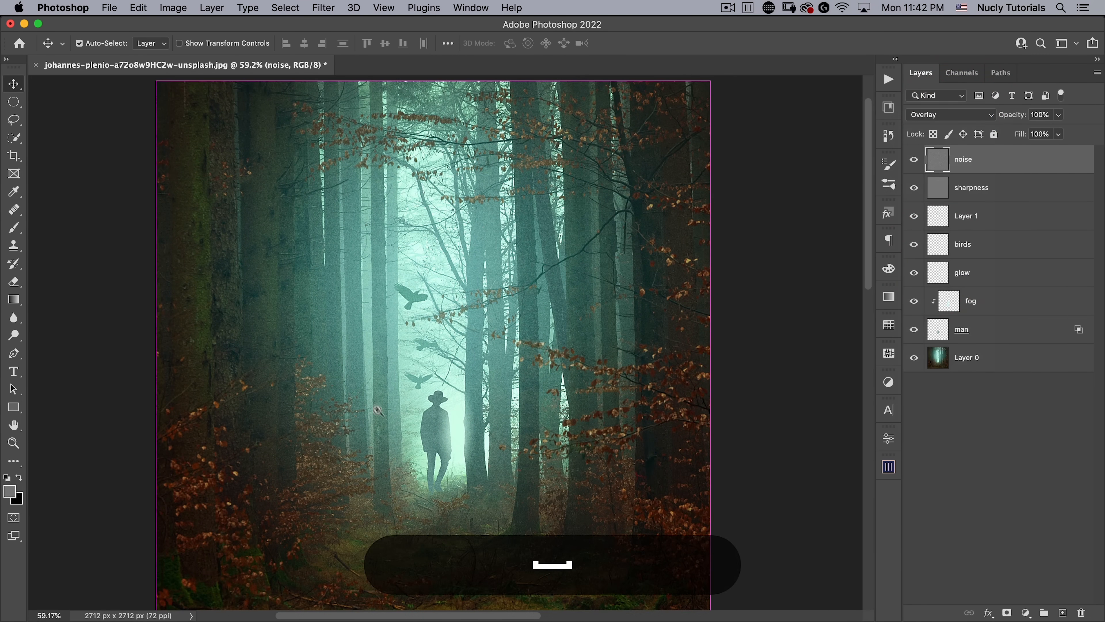
pyautogui.moveTo(379, 410); pyautogui.dragTo(492, 440)
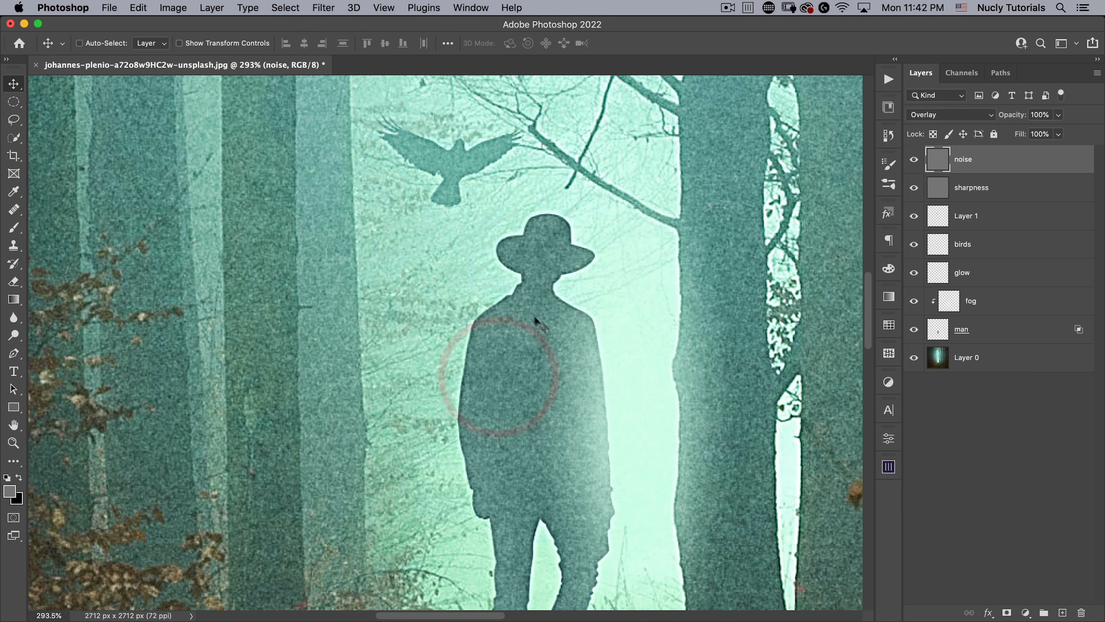
pyautogui.moveTo(521, 348); pyautogui.dragTo(427, 420)
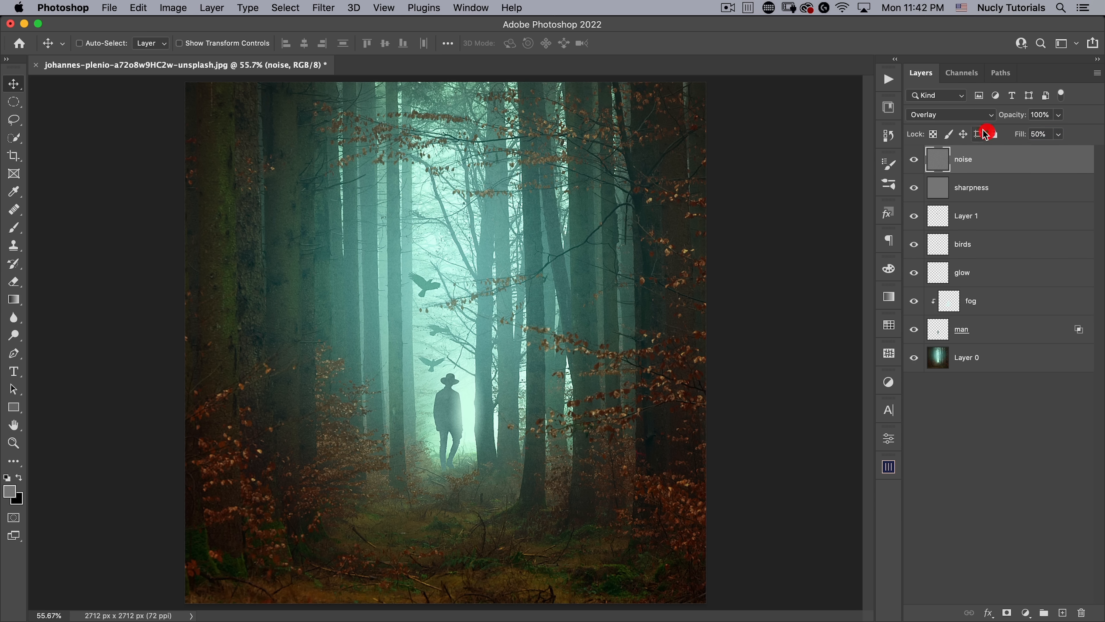
pyautogui.click(988, 153)
# Add a Curves adjustment layer on top with a slightly lowered shadow point and a highlight point at input 193, output 197
pyautogui.click(1025, 613)
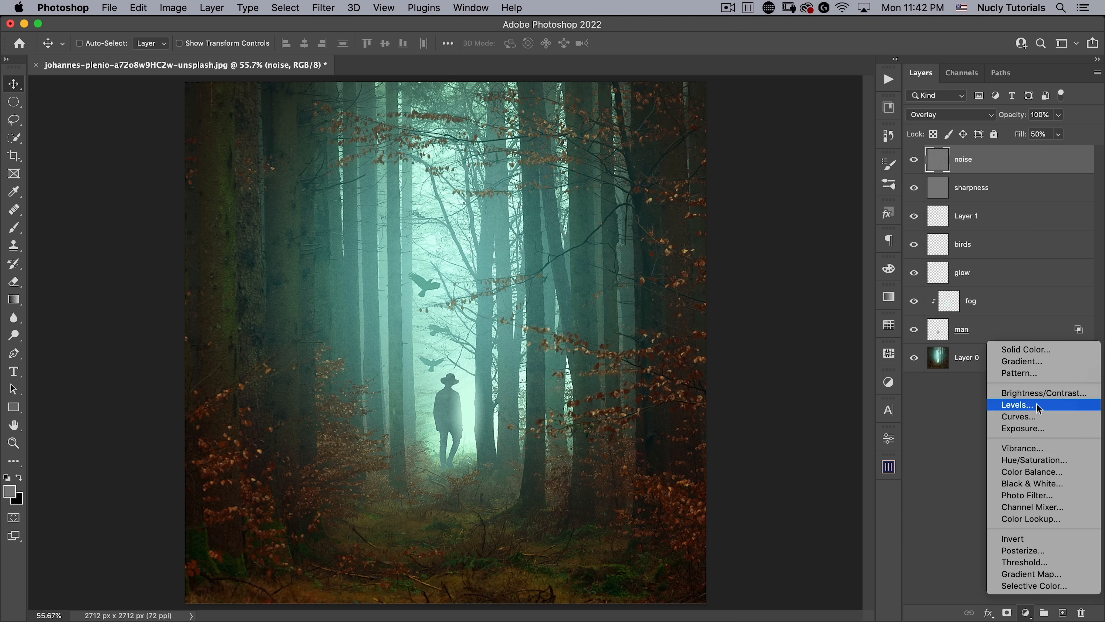
pyautogui.click(1039, 418)
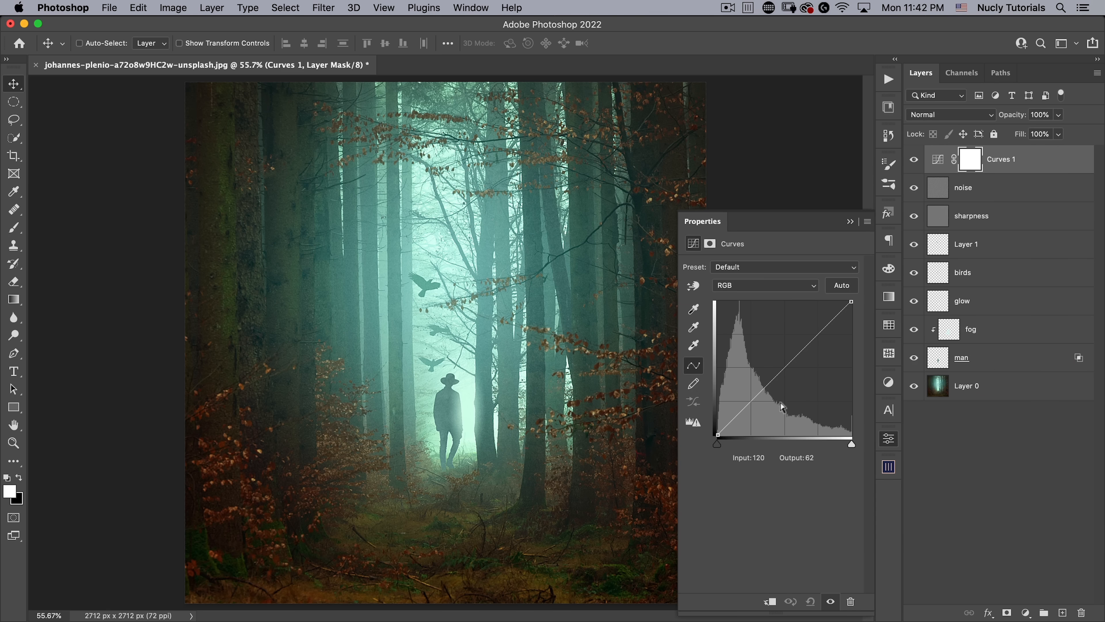
pyautogui.click(753, 401)
pyautogui.moveTo(752, 403); pyautogui.dragTo(751, 406)
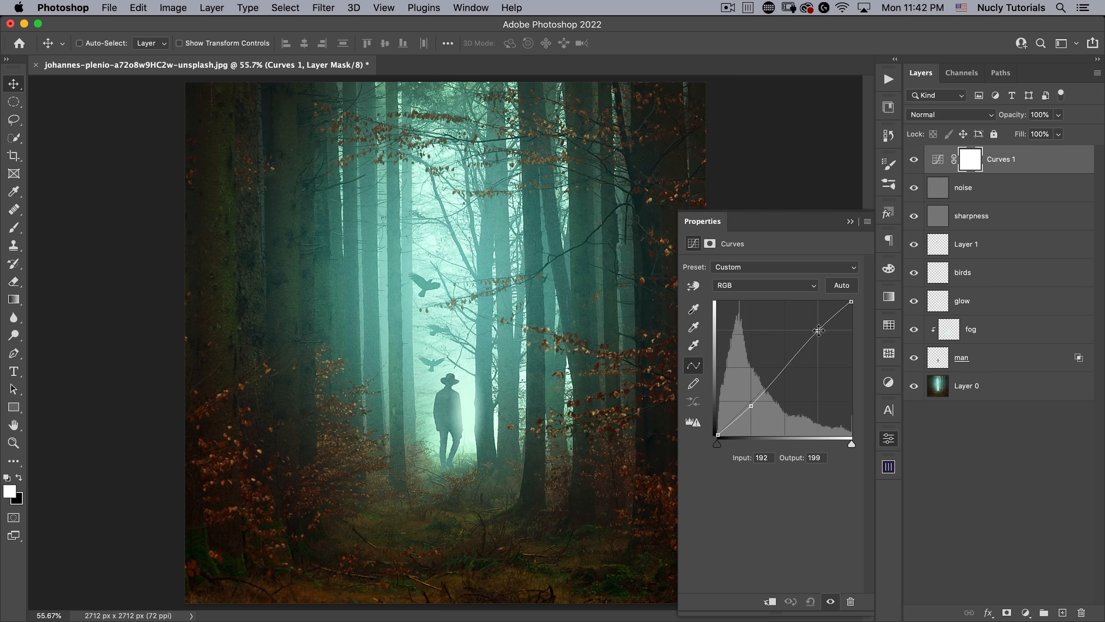
pyautogui.moveTo(818, 334); pyautogui.dragTo(819, 332)
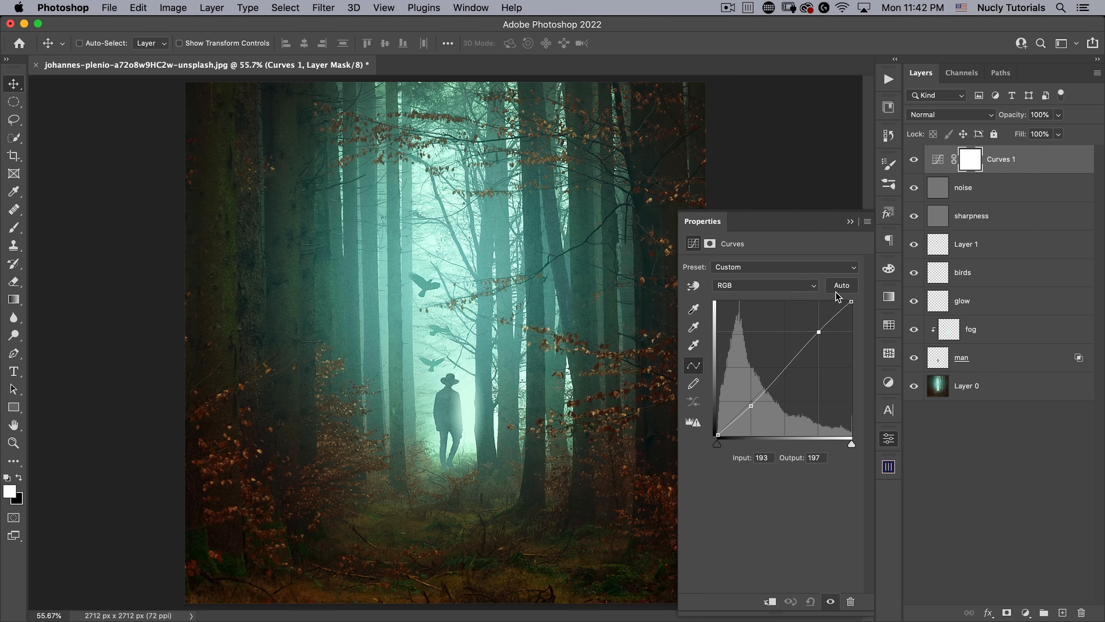
# In the Curves red channel, lower the white end to output 223, raise the black end, and add a point at input 63, output 77
pyautogui.click(748, 290)
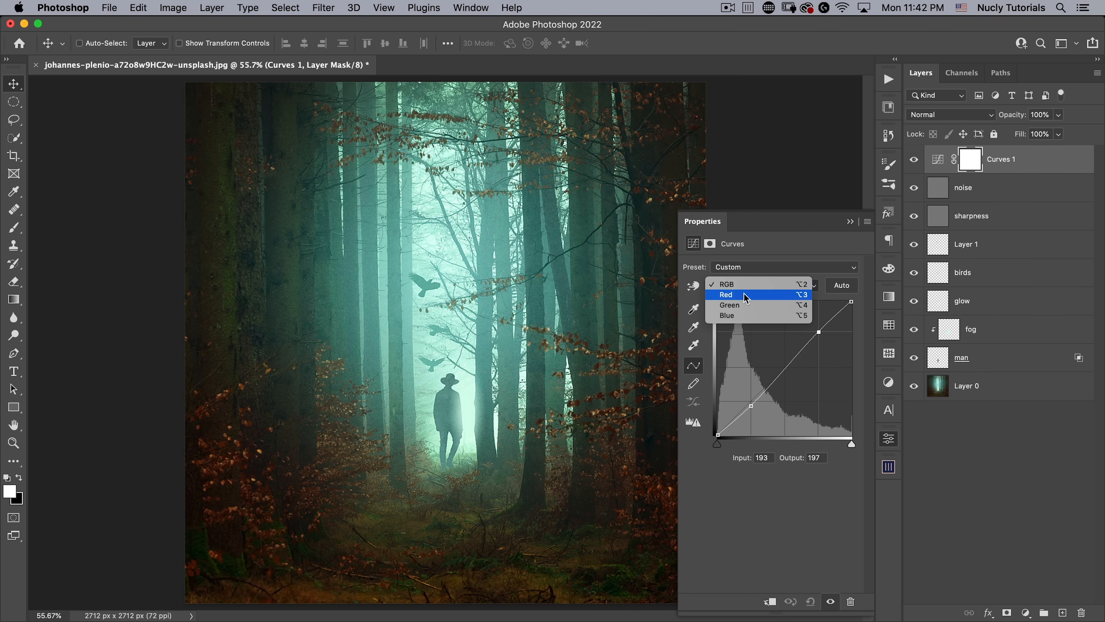
pyautogui.click(744, 295)
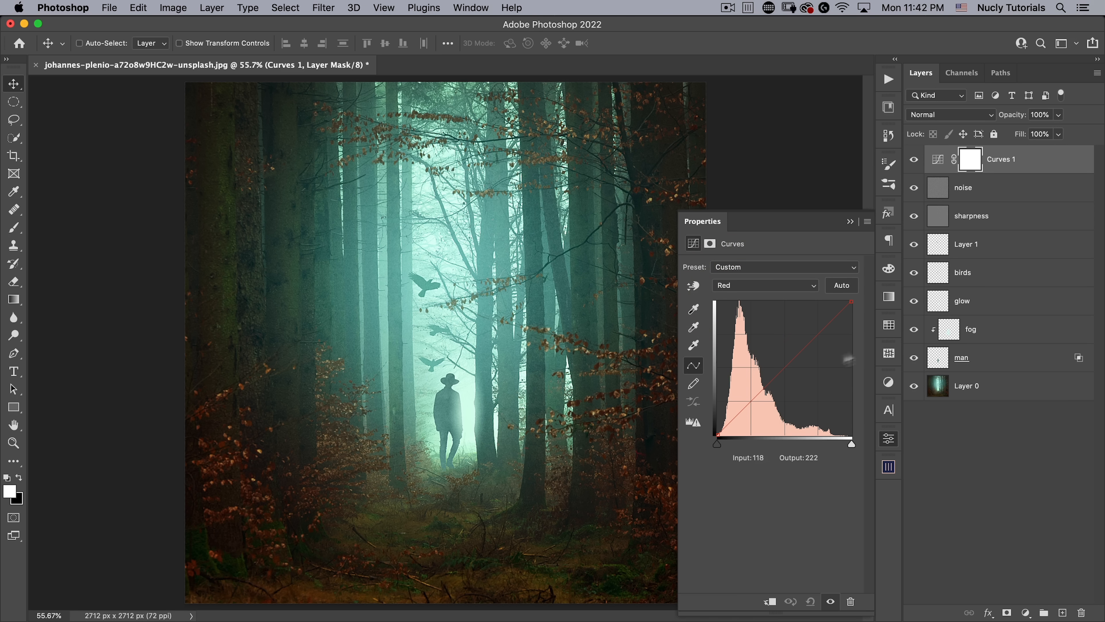
pyautogui.moveTo(853, 300); pyautogui.dragTo(861, 318)
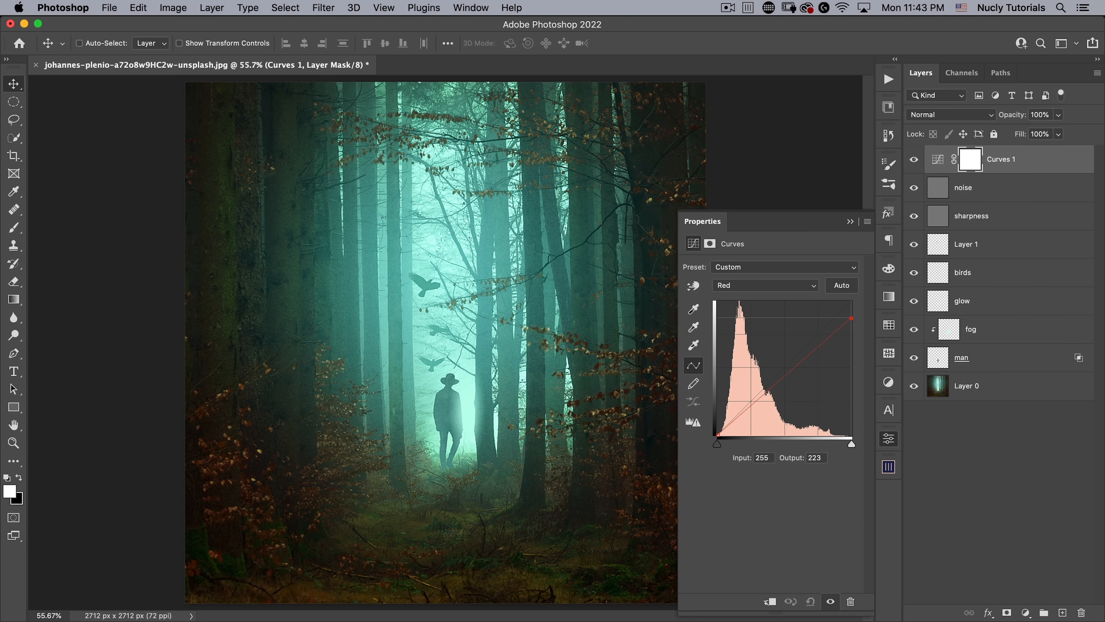
pyautogui.moveTo(719, 433); pyautogui.dragTo(719, 421)
pyautogui.click(750, 395)
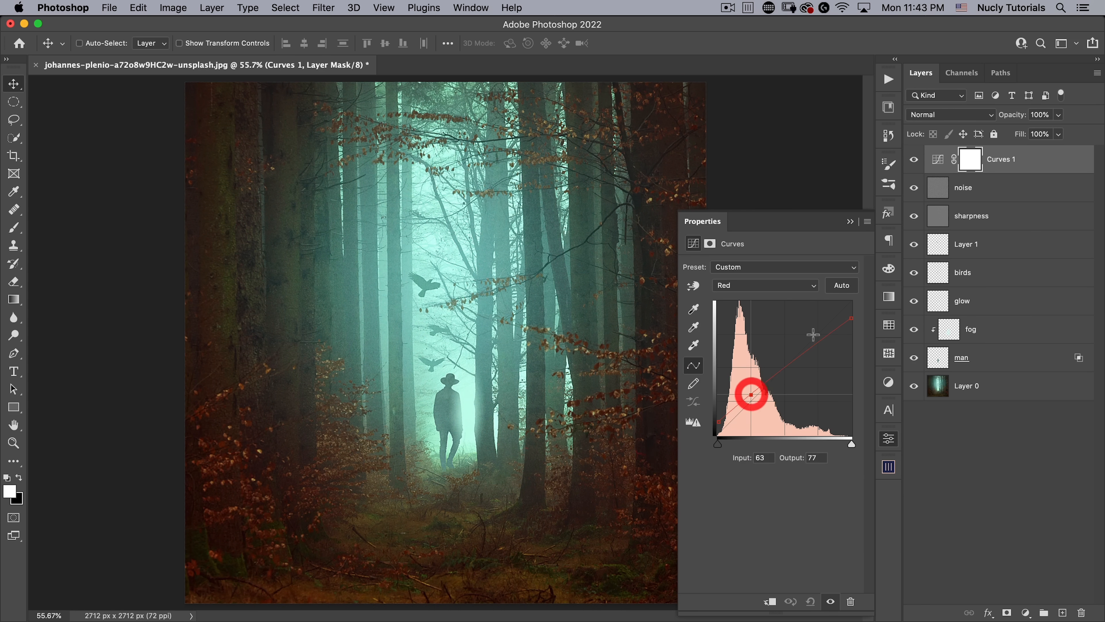
# Refine the red curve with a raised white end, a highlight point at input 198, output 170, and the shadow point at output 72
pyautogui.moveTo(812, 349); pyautogui.dragTo(812, 352)
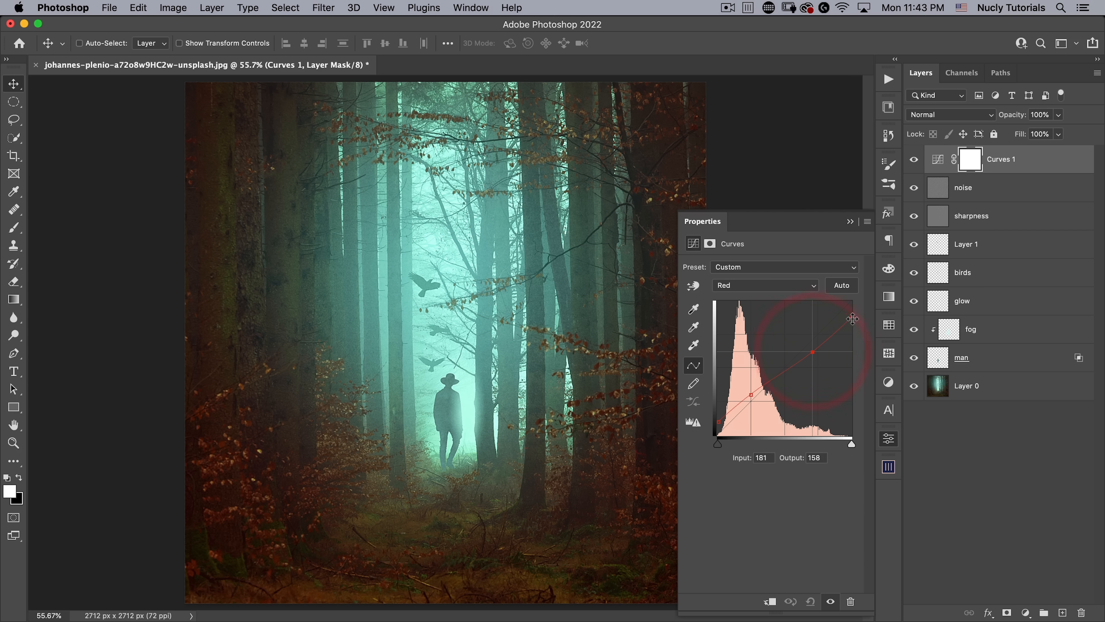
pyautogui.moveTo(852, 318); pyautogui.dragTo(853, 315)
pyautogui.moveTo(812, 351); pyautogui.dragTo(822, 343)
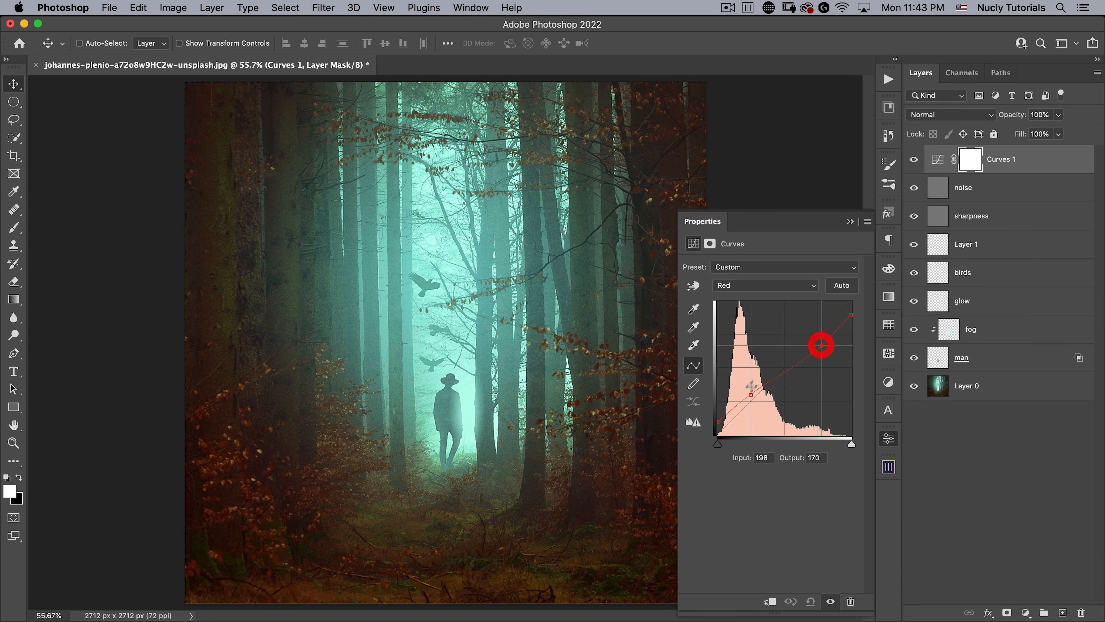
pyautogui.moveTo(751, 398)
pyautogui.mouseDown()
pyautogui.moveTo(716, 433)
pyautogui.moveTo(749, 401)
pyautogui.mouseUp()
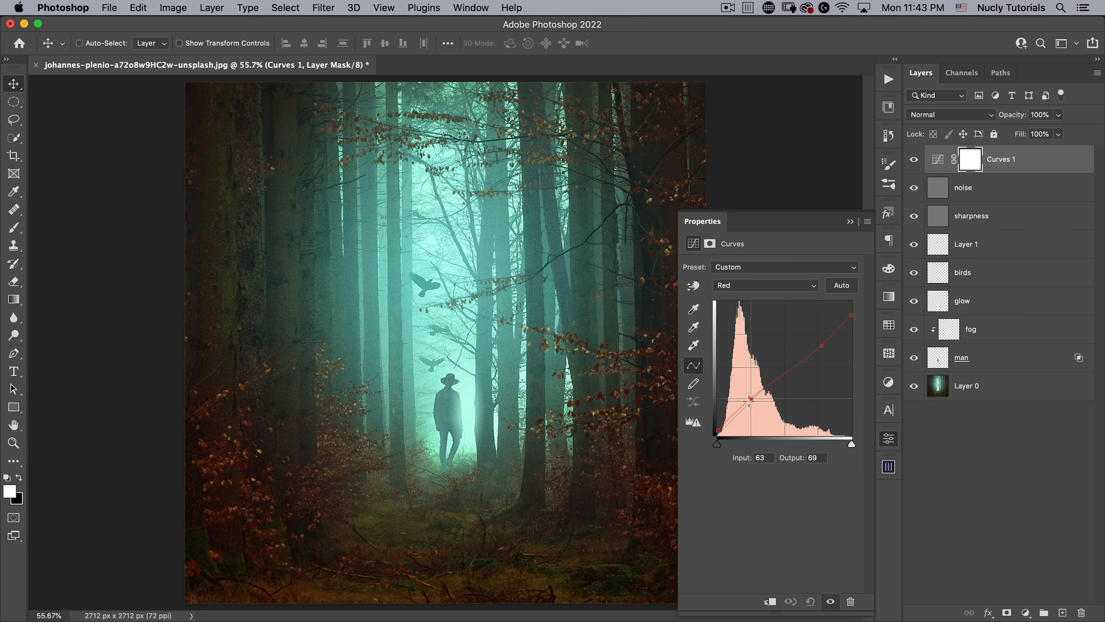
# Close the curve settings and toggle the Curves layer's visibility to compare the image before and after
pyautogui.click(830, 602)
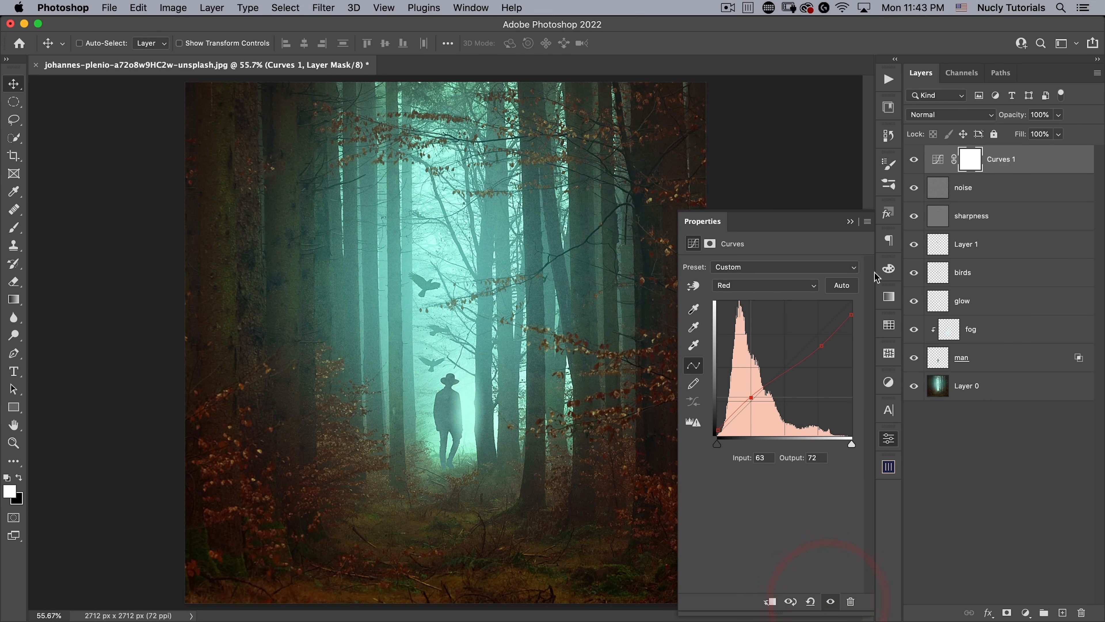
pyautogui.click(887, 437)
pyautogui.click(915, 160)
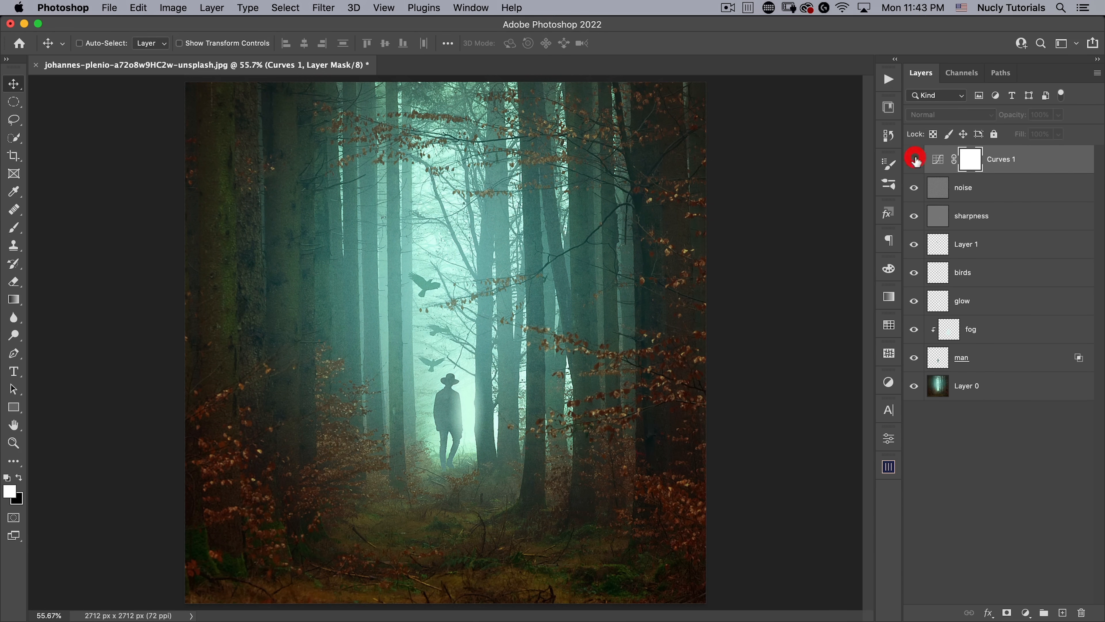
pyautogui.click(915, 161)
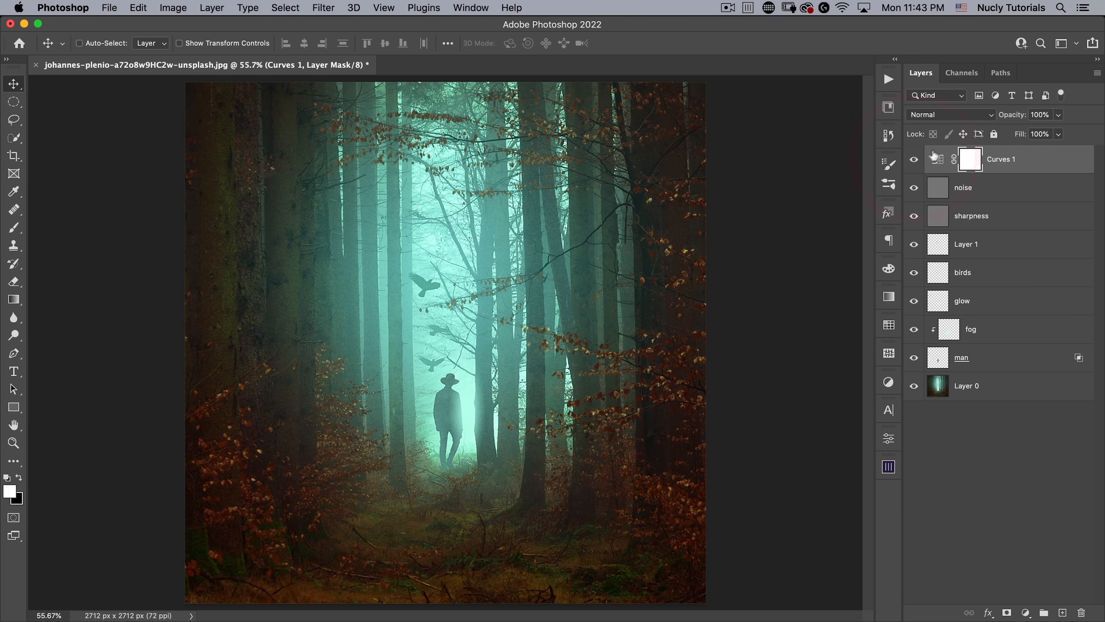
# Reopen the Curves 1 settings and add a highlight point on the RGB curve at input 190, output 205
pyautogui.doubleClick(934, 161)
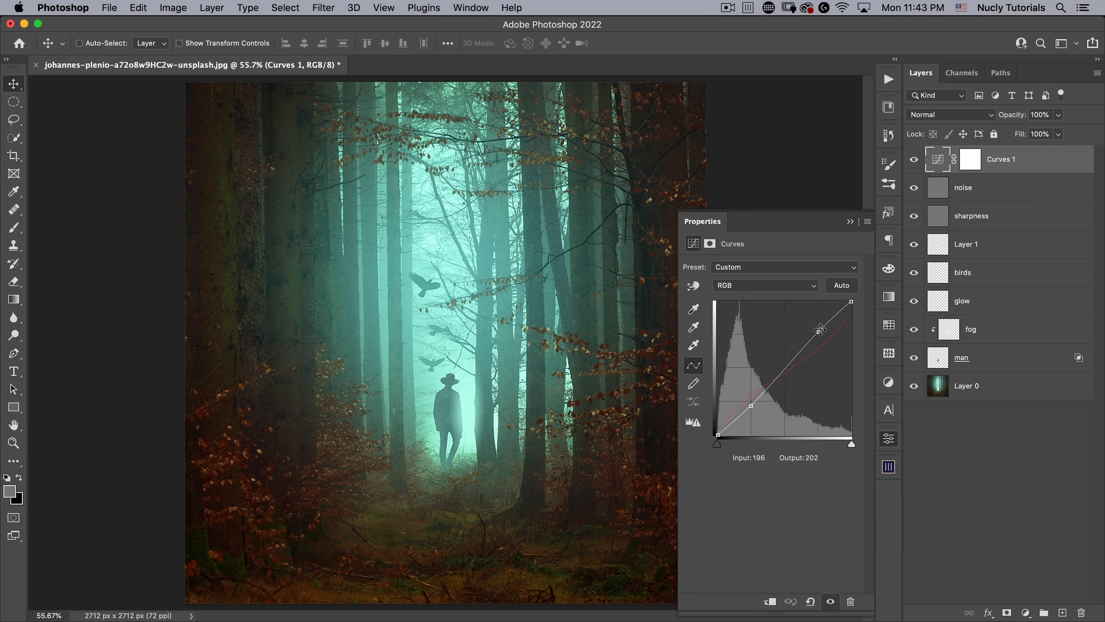
pyautogui.moveTo(818, 329); pyautogui.dragTo(817, 327)
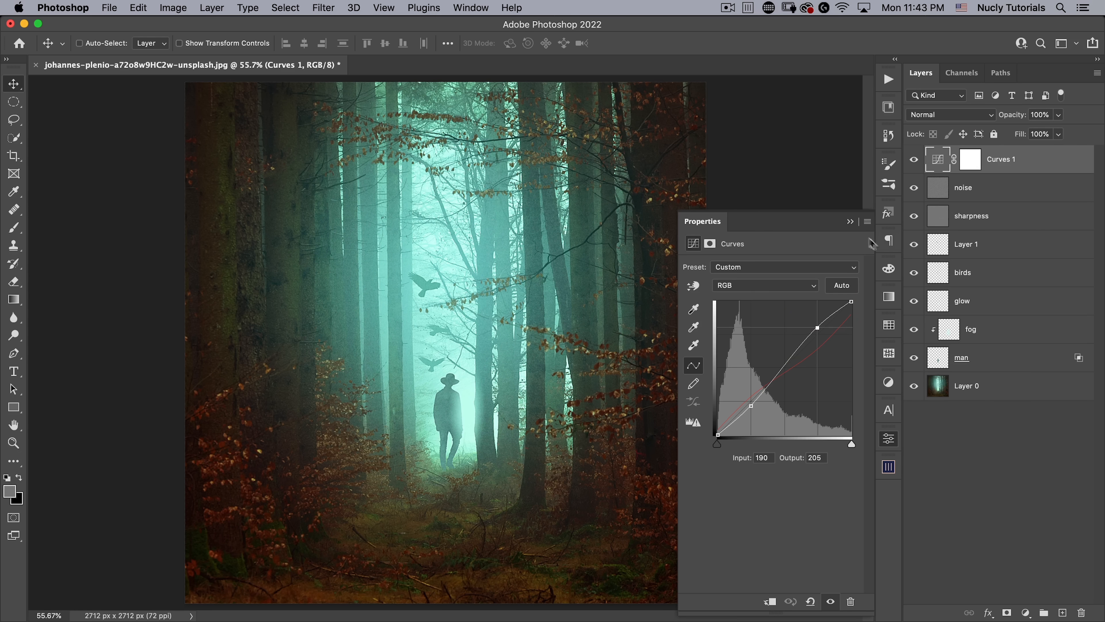
pyautogui.click(891, 438)
# Compare the image with and without the Curves layer, and the whole composite with the original Layer 0 alone
pyautogui.click(916, 161)
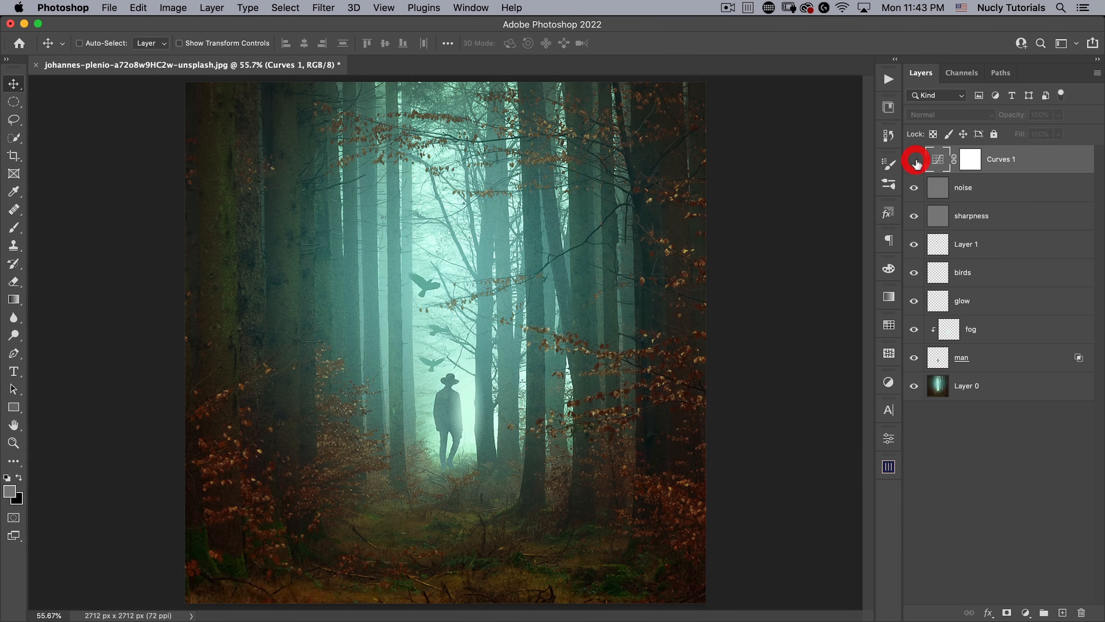
pyautogui.click(916, 161)
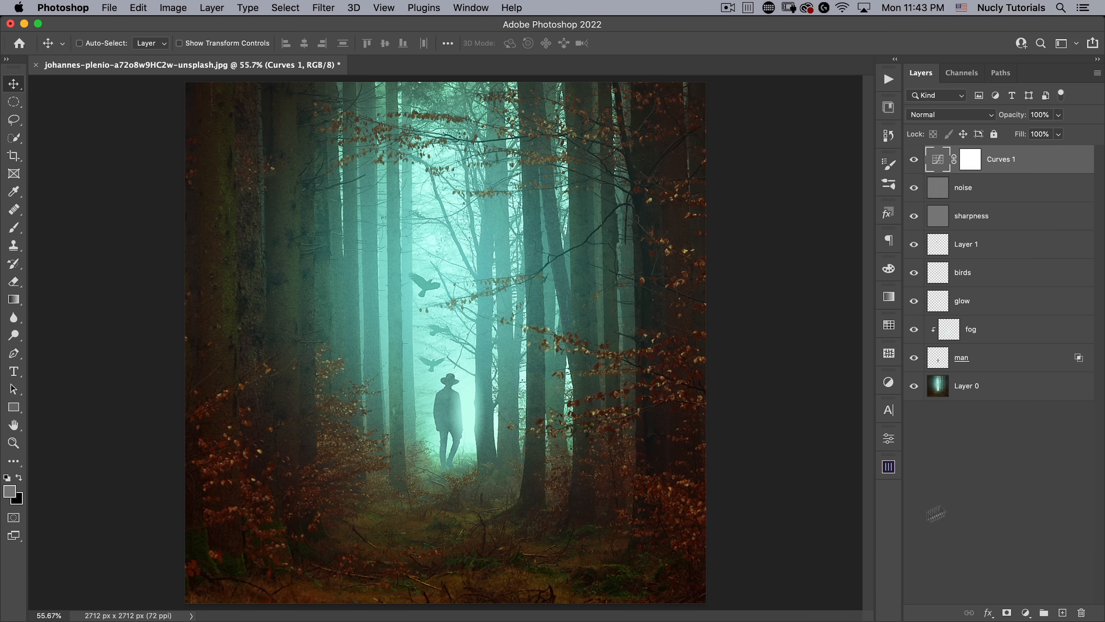
pyautogui.keyDown('alt'); pyautogui.click(915, 386); pyautogui.keyUp('alt')
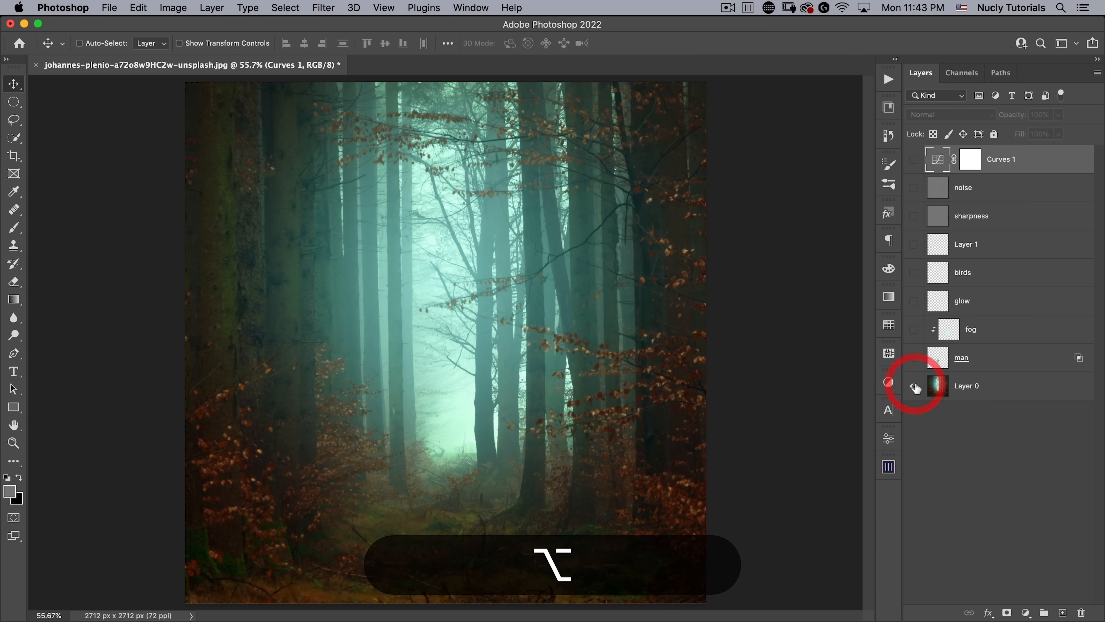
pyautogui.keyDown('alt'); pyautogui.click(915, 386); pyautogui.keyUp('alt')
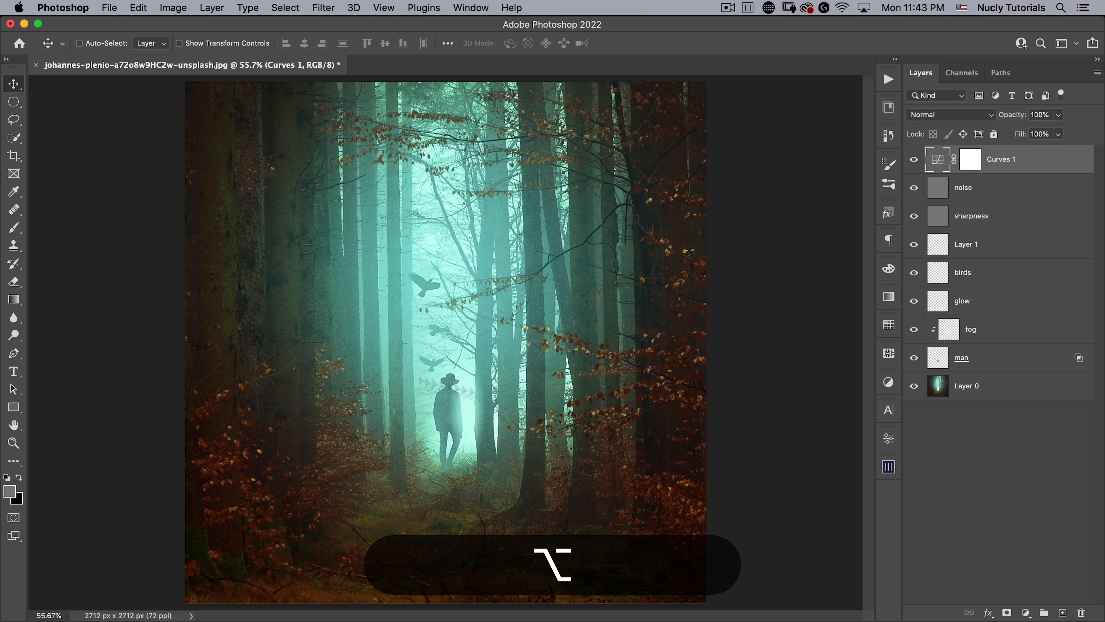
# Save the composite as "man in the forest.psd" in Photoshop format in the Assets folder and close the document
pyautogui.click(36, 65)
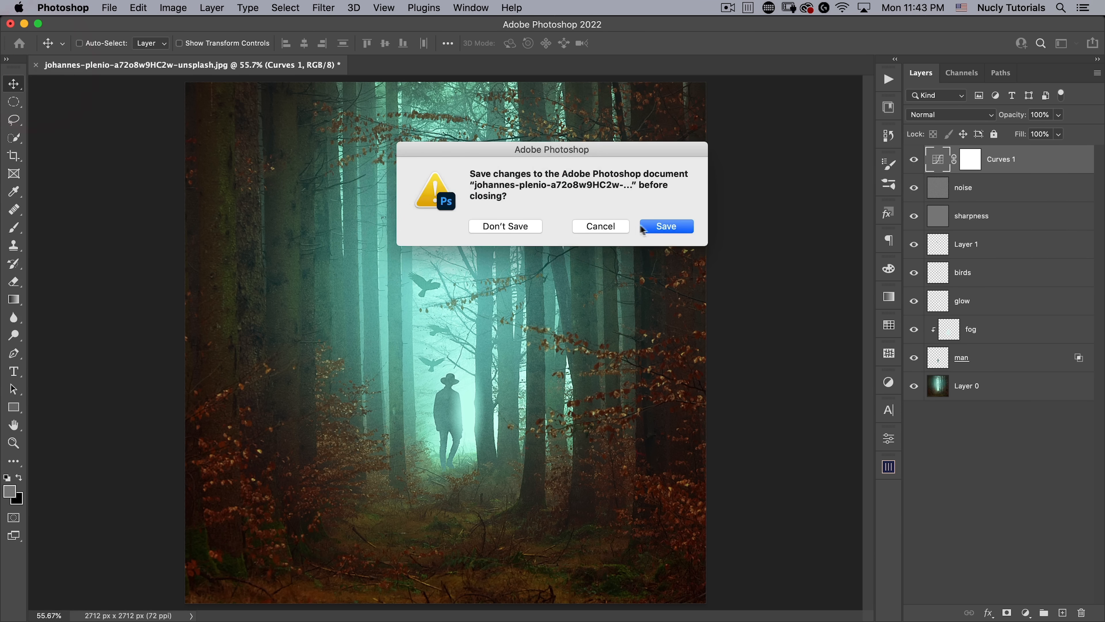
pyautogui.click(648, 228)
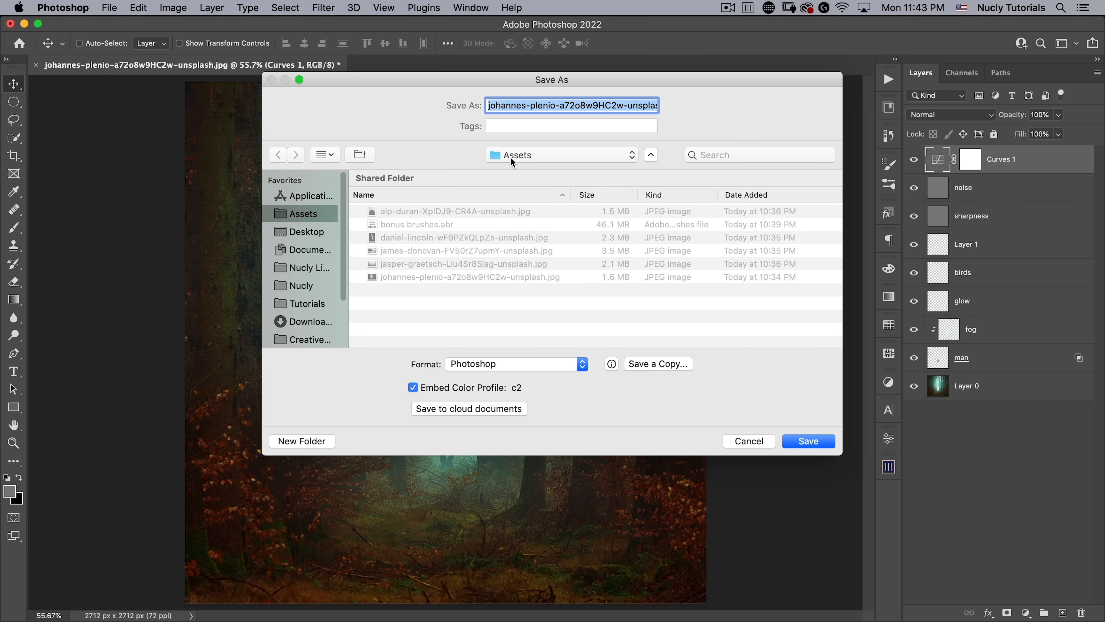
pyautogui.press('Right')
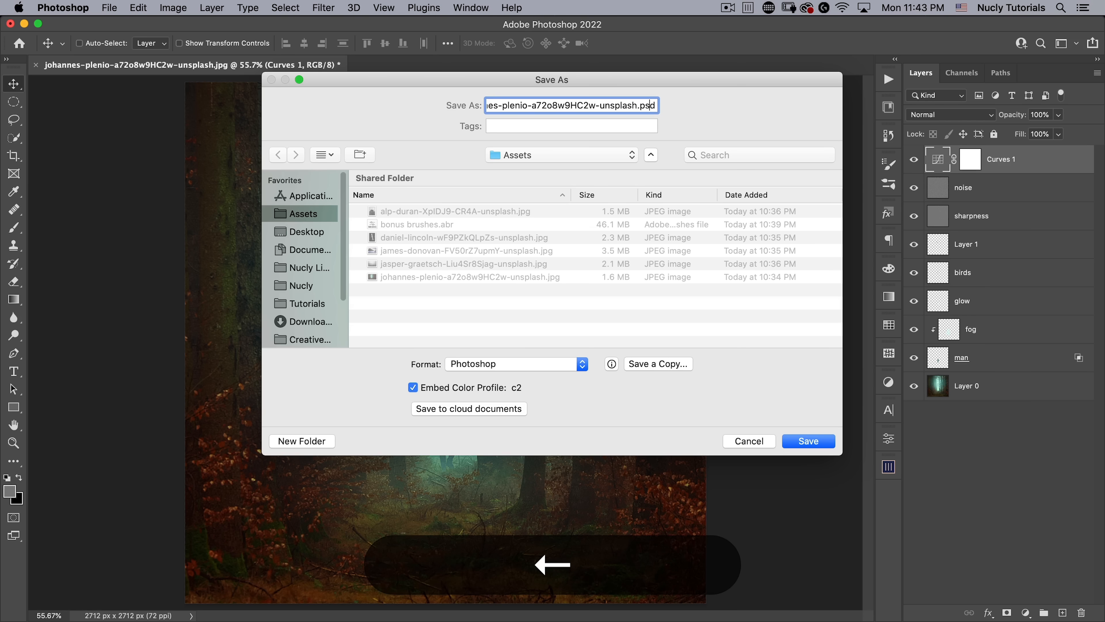
pyautogui.press('shift+super+Left')
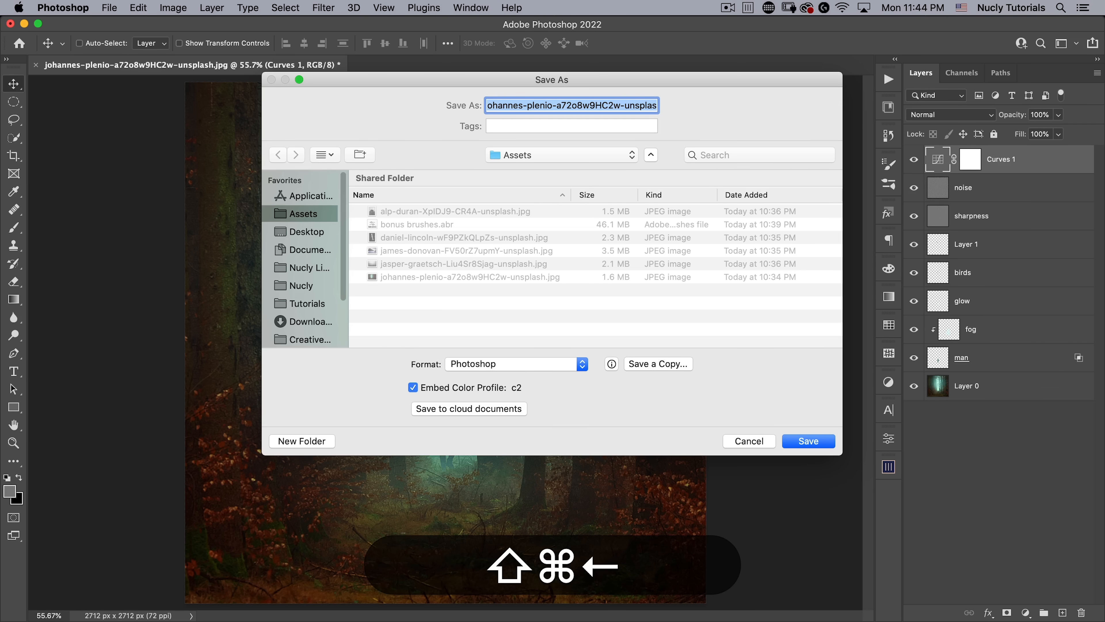
pyautogui.write('man in the forest')
pyautogui.press('Return')
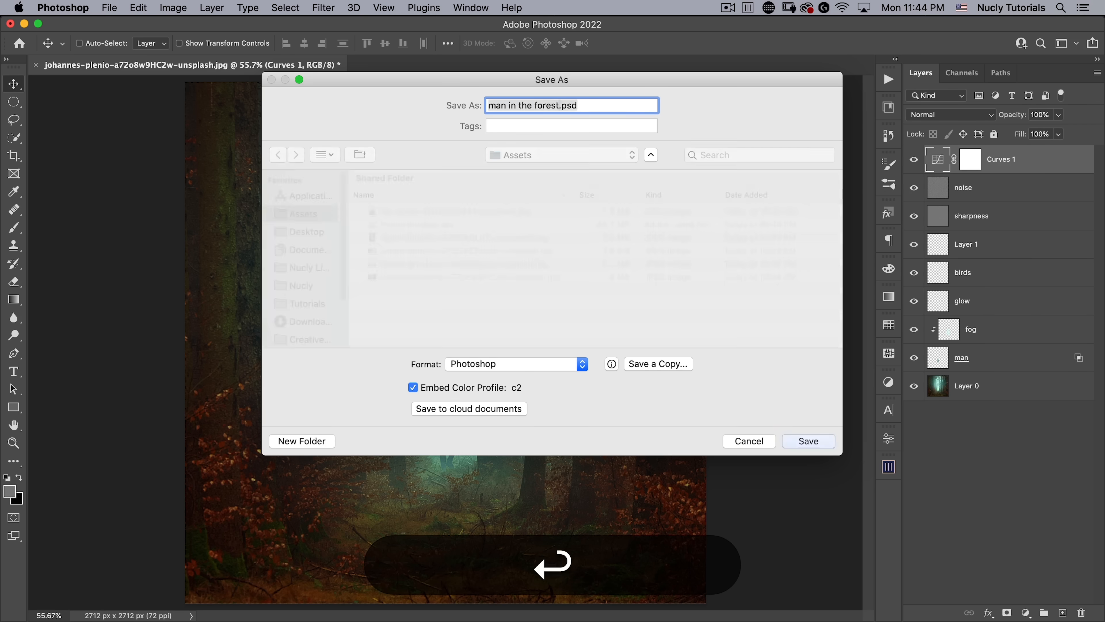
pyautogui.click(716, 273)
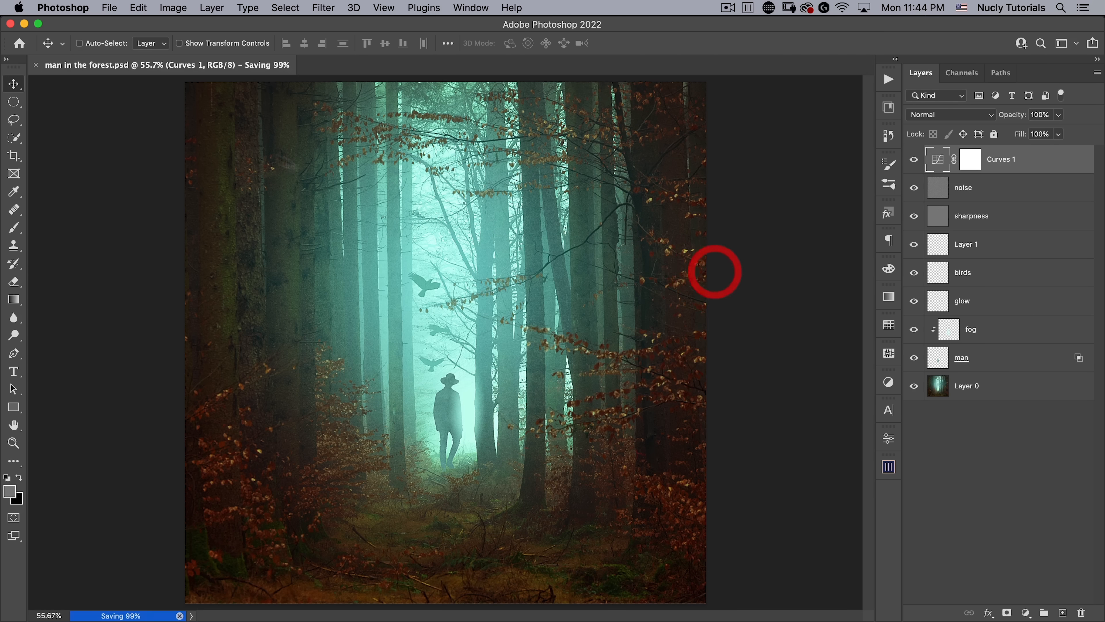
pyautogui.click(37, 65)
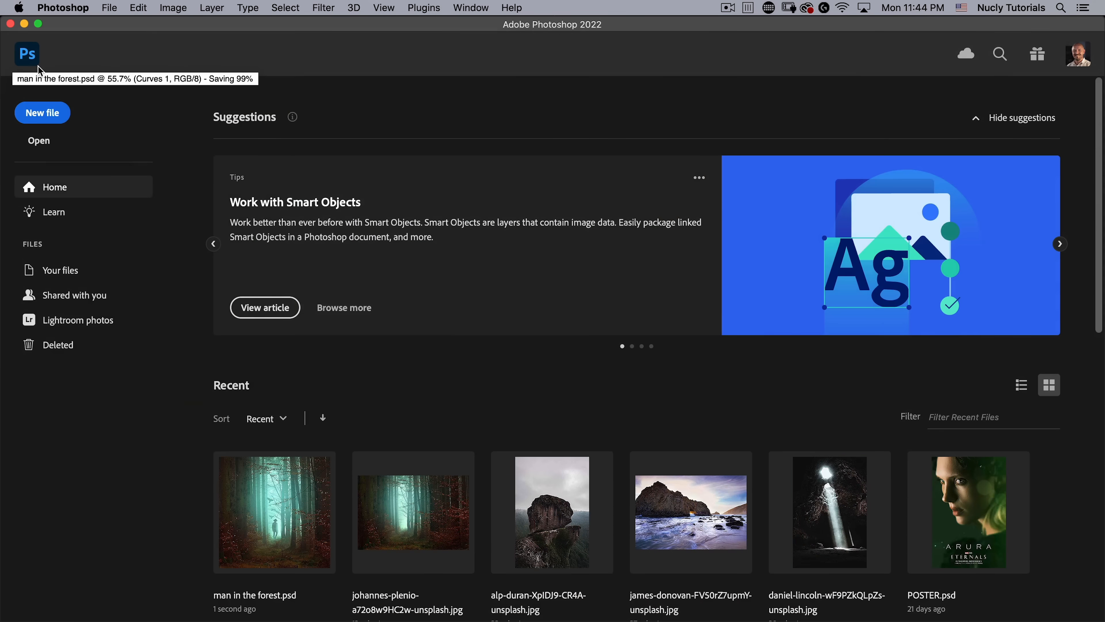
# Open the cave light-beam photo (wF9PZkQLpZs-unsplash.jpg) and the coastal rock photo (FV50rZ7upmY-unsplash.jpg) from the Assets folder
pyautogui.click(109, 8)
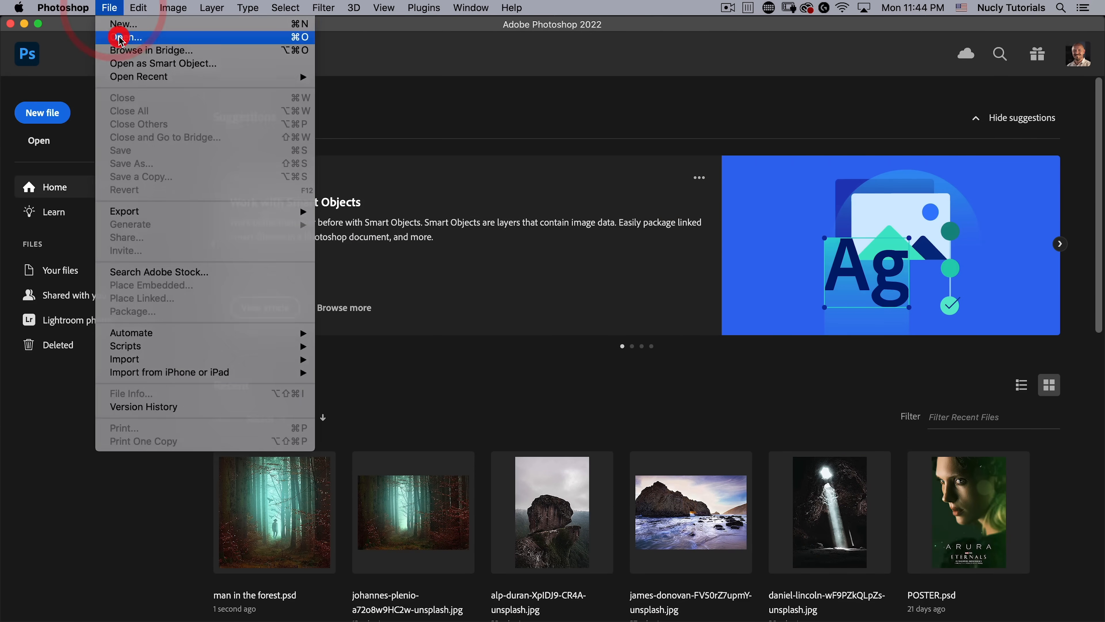
pyautogui.click(119, 36)
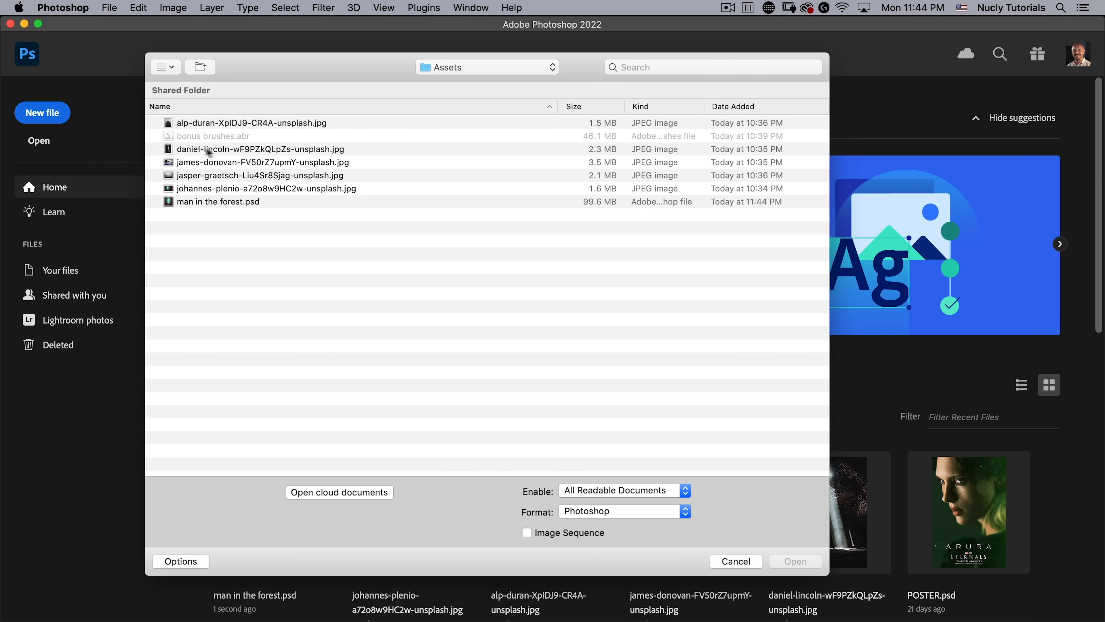
pyautogui.doubleClick(225, 157)
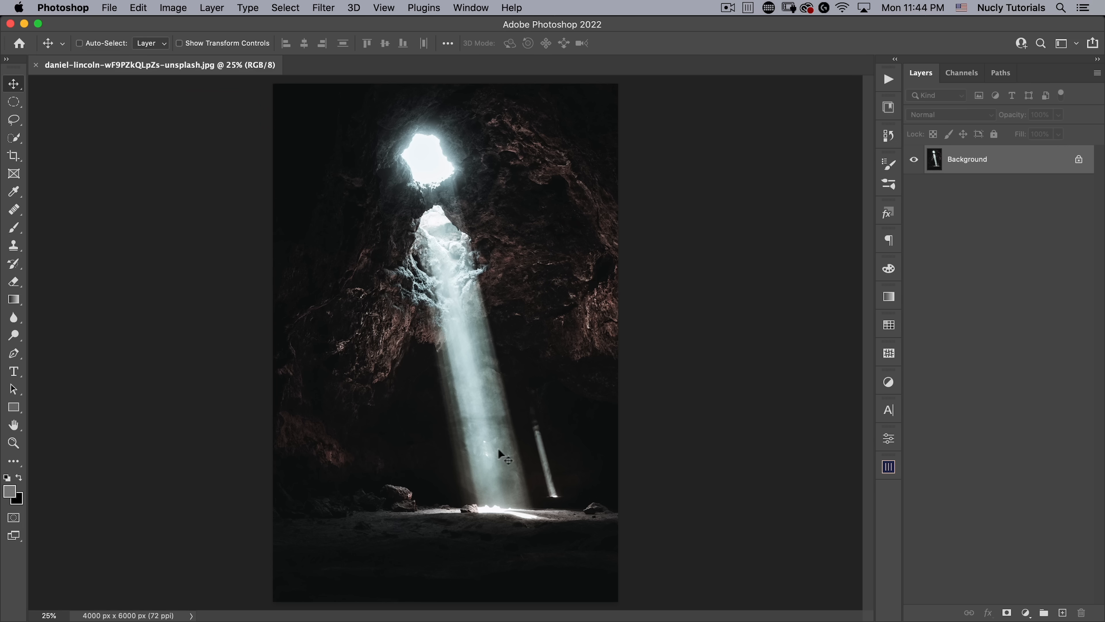
pyautogui.click(110, 8)
pyautogui.click(117, 34)
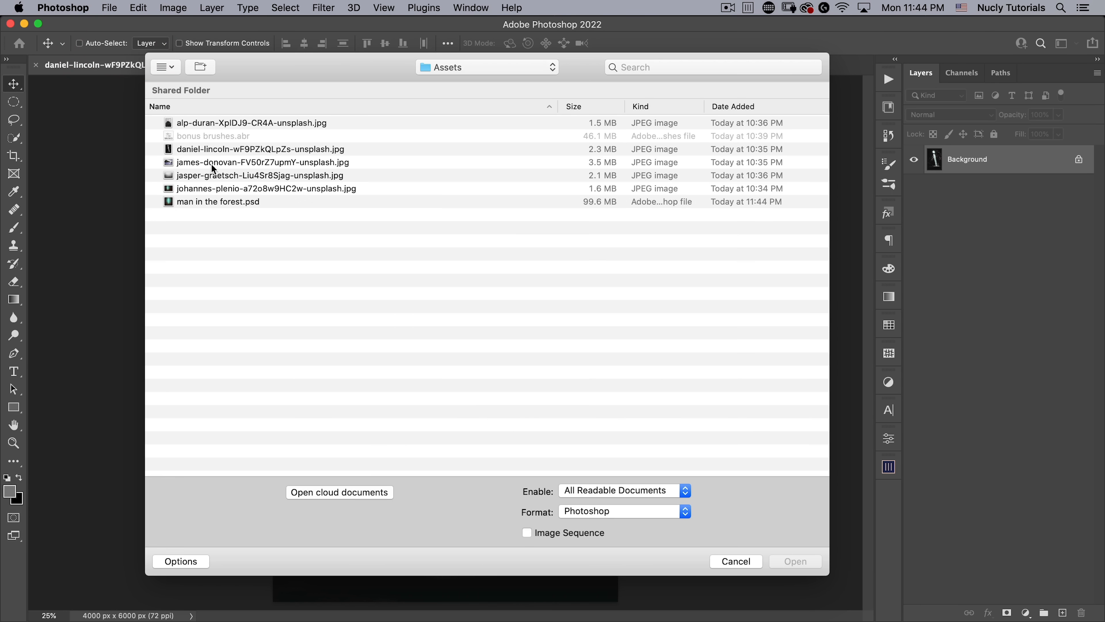
pyautogui.doubleClick(198, 163)
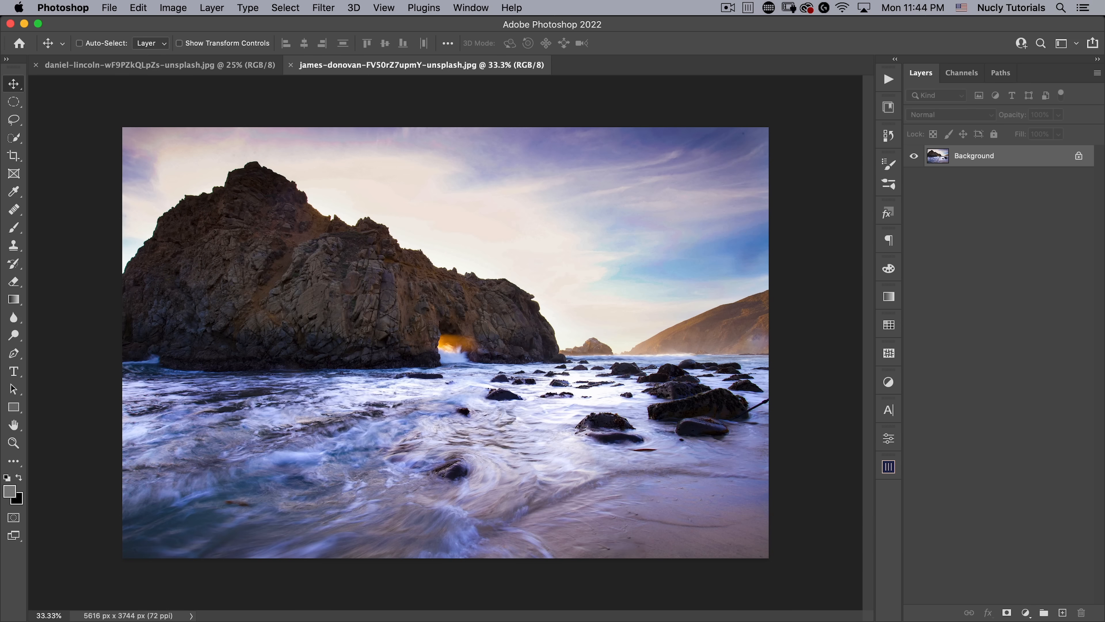
# Select the whole large coastal rock with the Quick Selection tool and check the selection edge up close
pyautogui.click(17, 138)
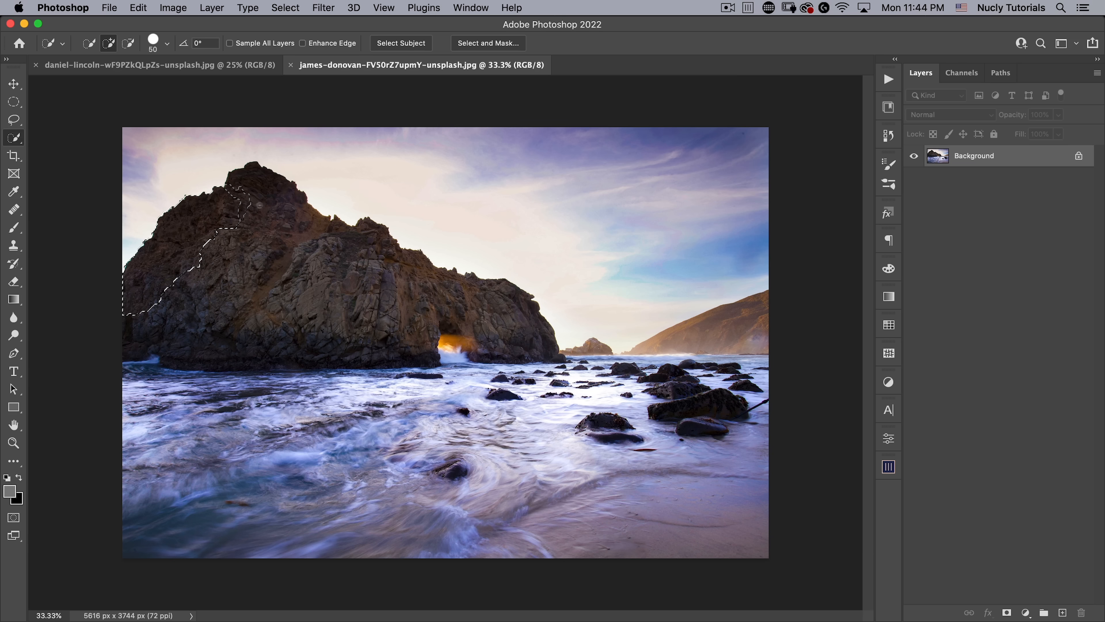
pyautogui.moveTo(260, 205)
pyautogui.mouseDown()
pyautogui.moveTo(332, 284)
pyautogui.moveTo(440, 355)
pyautogui.mouseUp()
pyautogui.click(530, 328)
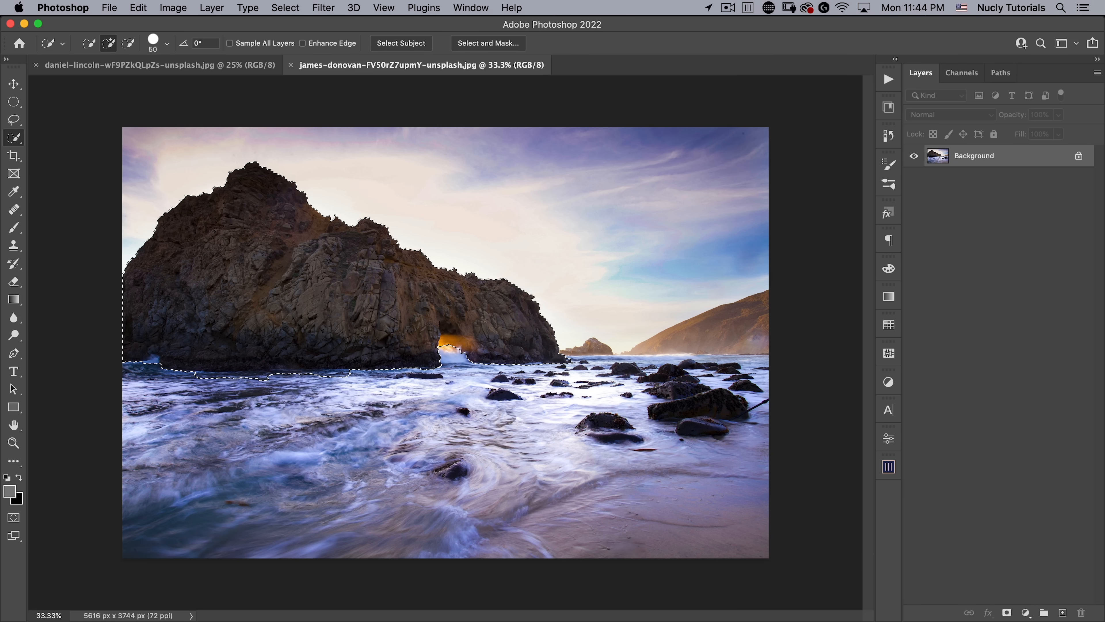
pyautogui.moveTo(274, 171); pyautogui.dragTo(399, 145)
pyautogui.moveTo(396, 183); pyautogui.dragTo(489, 259)
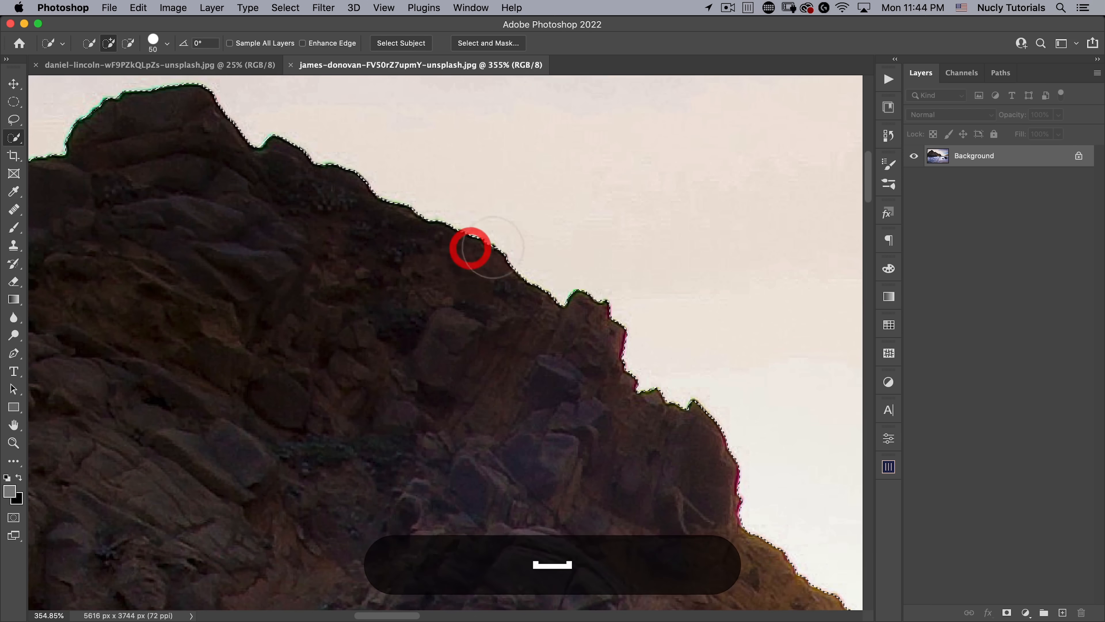
# Contract the rock selection by 2 pixels
pyautogui.click(200, 9)
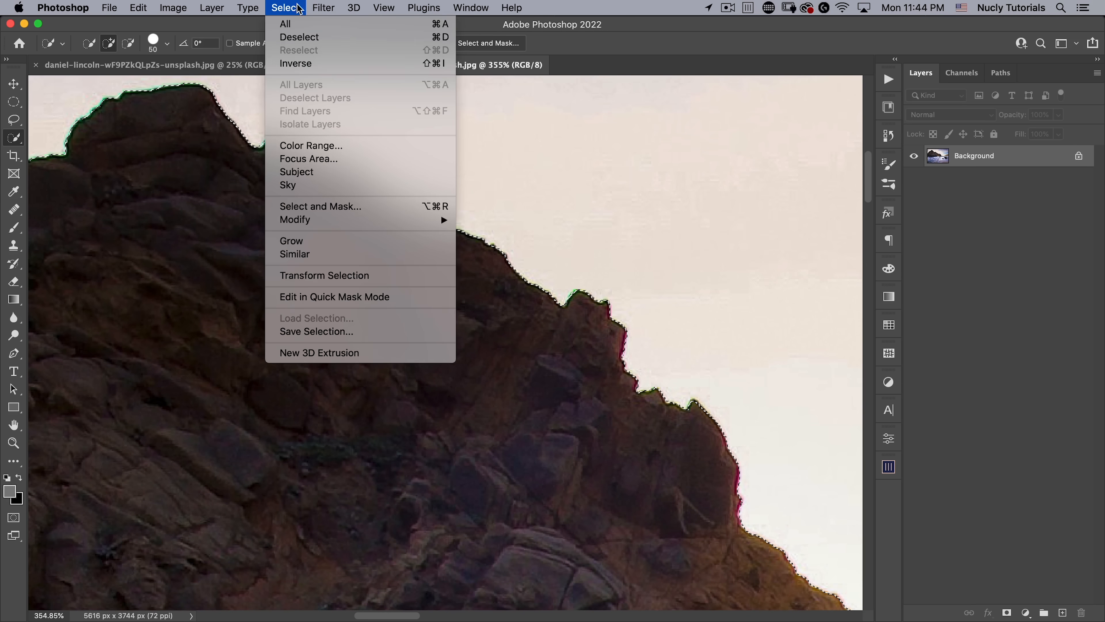
pyautogui.moveTo(440, 224)
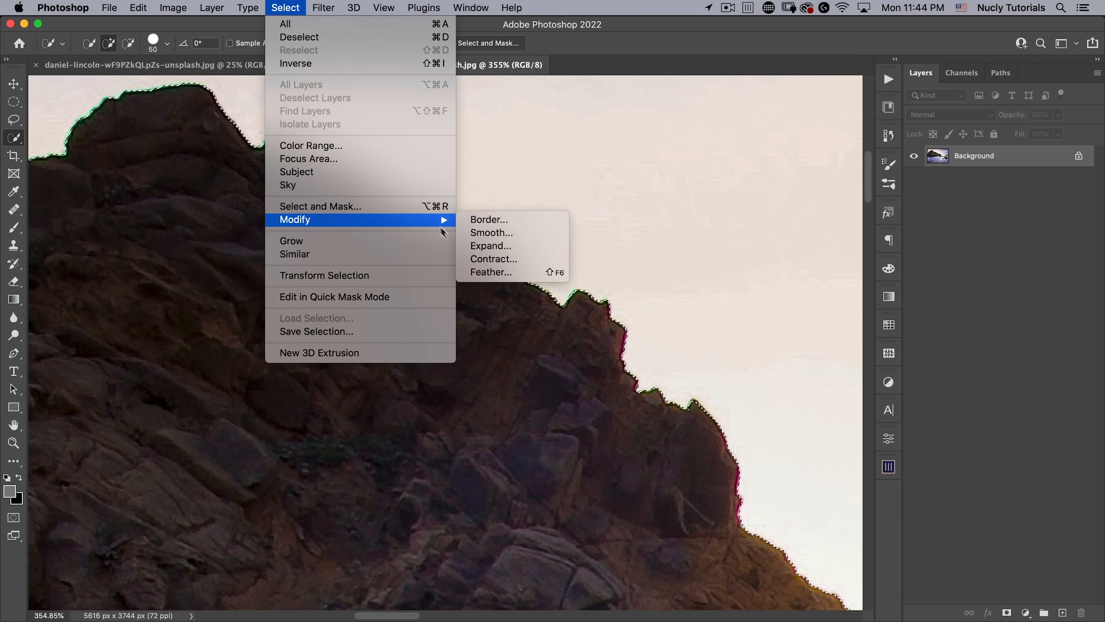
pyautogui.click(484, 260)
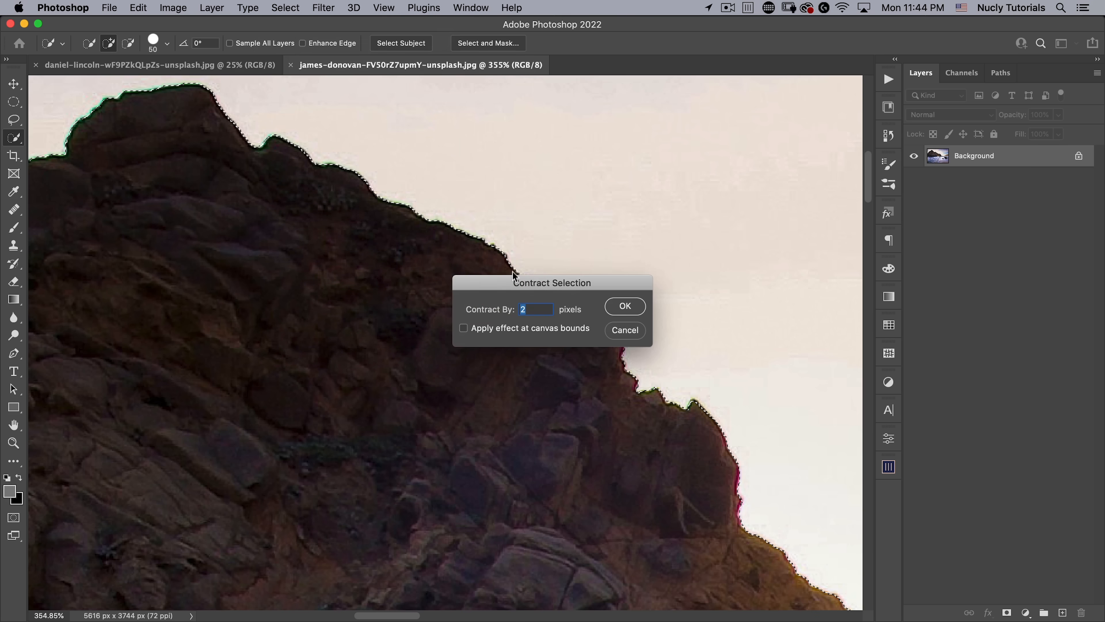
pyautogui.click(638, 308)
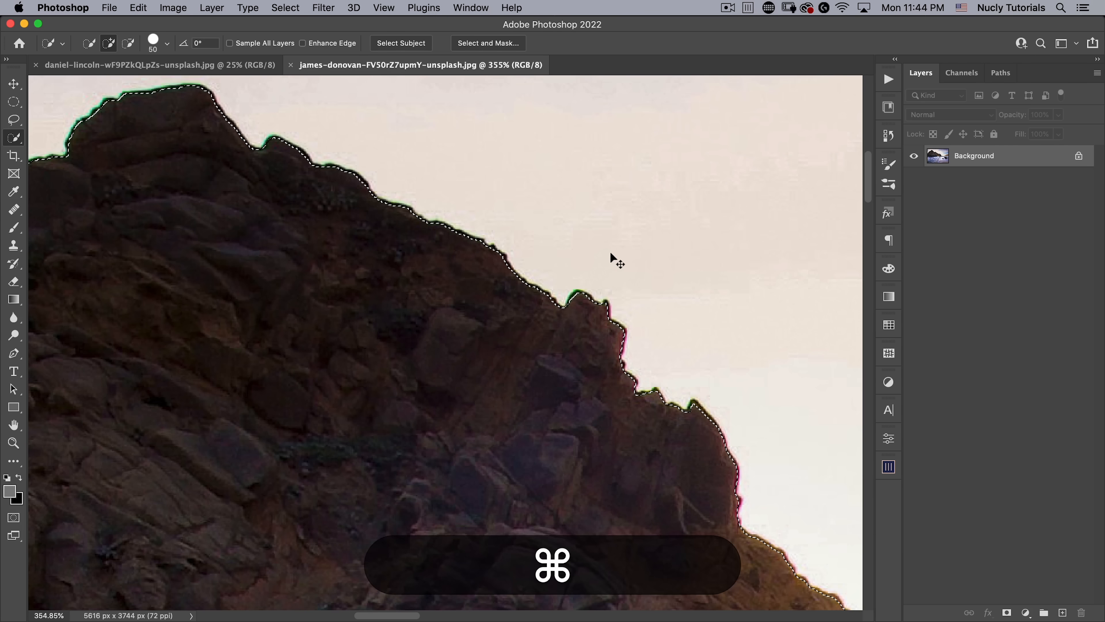
# Copy the selected rock, close the coastal photo, and paste the rock into the cave document
pyautogui.press('super+c')
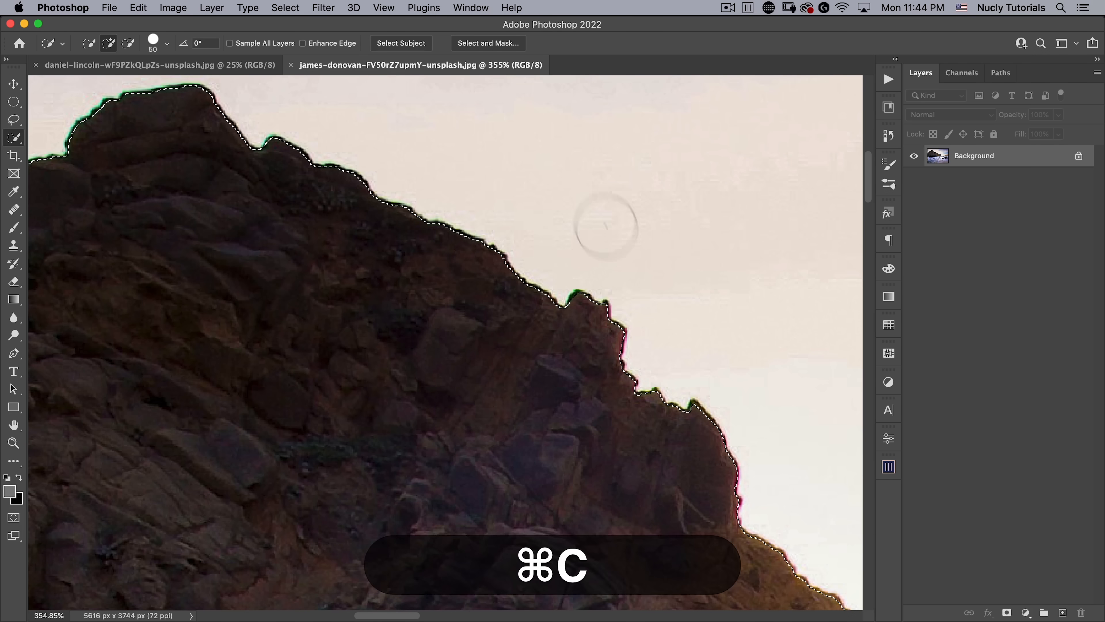
pyautogui.click(290, 64)
pyautogui.press('super+v')
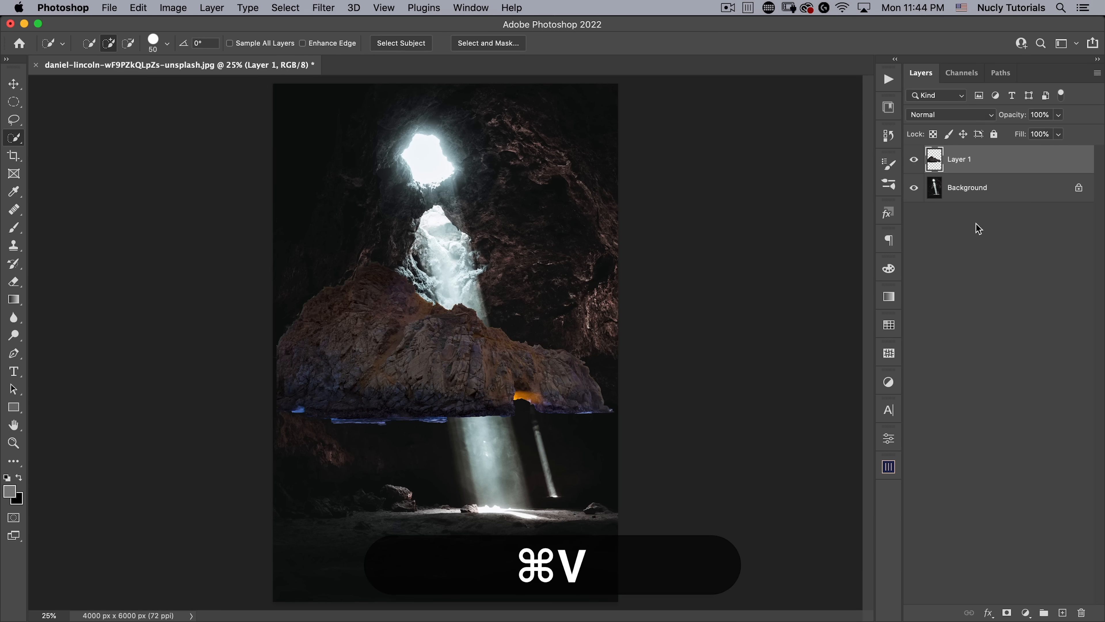
# Rename the pasted rock layer as "foreground mountain"
pyautogui.doubleClick(958, 159)
pyautogui.write('fore')
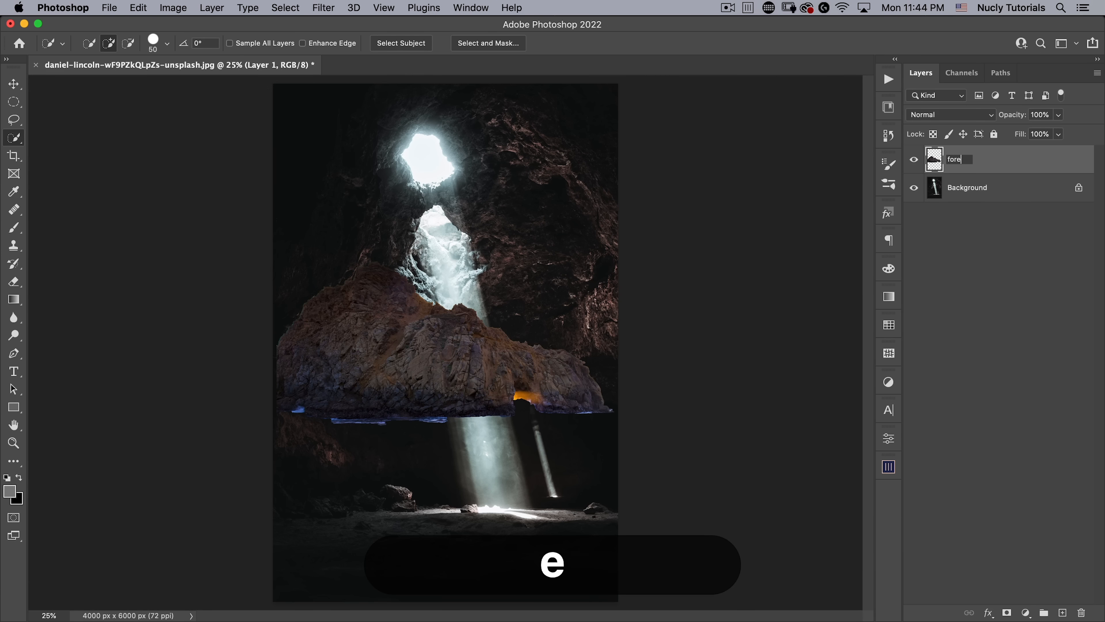
pyautogui.write('ground mounta')
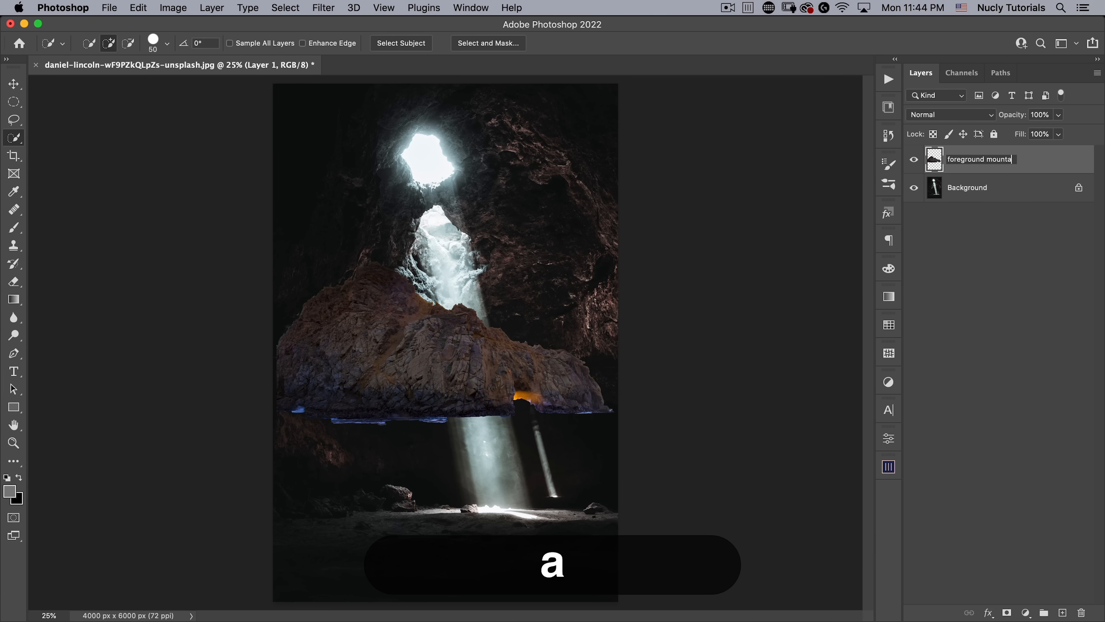
pyautogui.write('in')
pyautogui.press('Return')
# Flip the foreground mountain horizontally, scale it to about 183%, and position it across the bottom of the cave image with its higher side to the right
pyautogui.press('v')
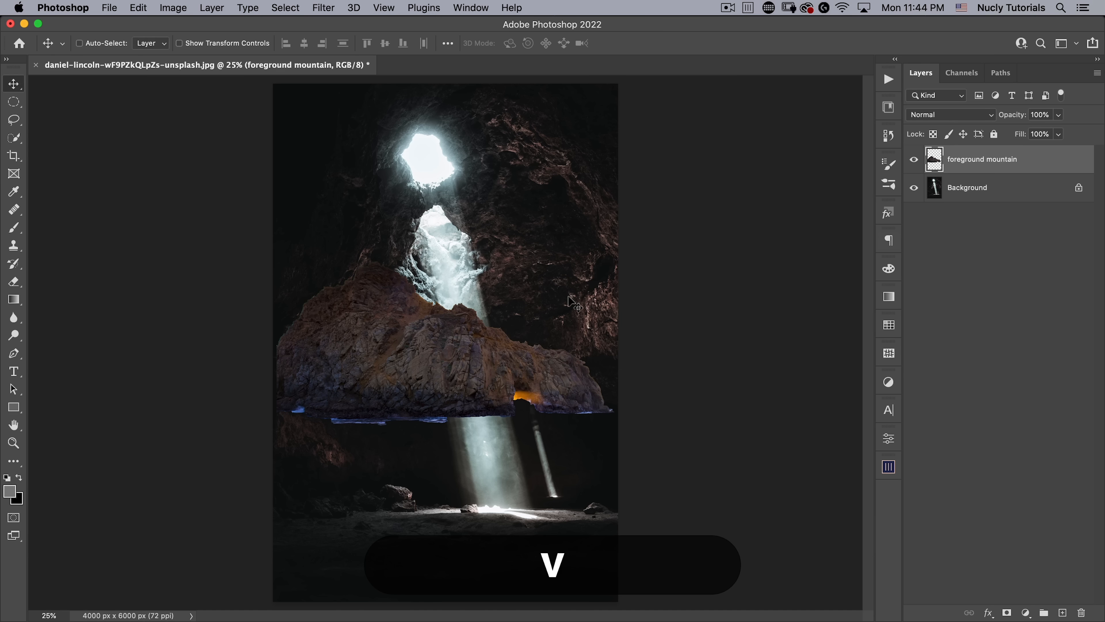
pyautogui.press('super+t')
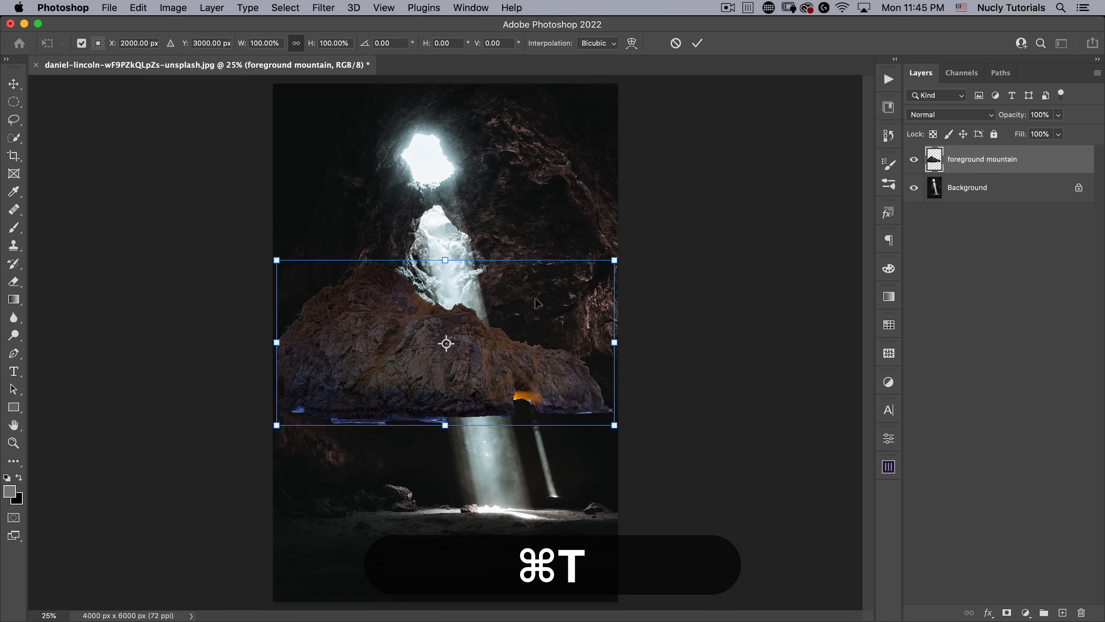
pyautogui.rightClick(538, 302)
pyautogui.click(580, 573)
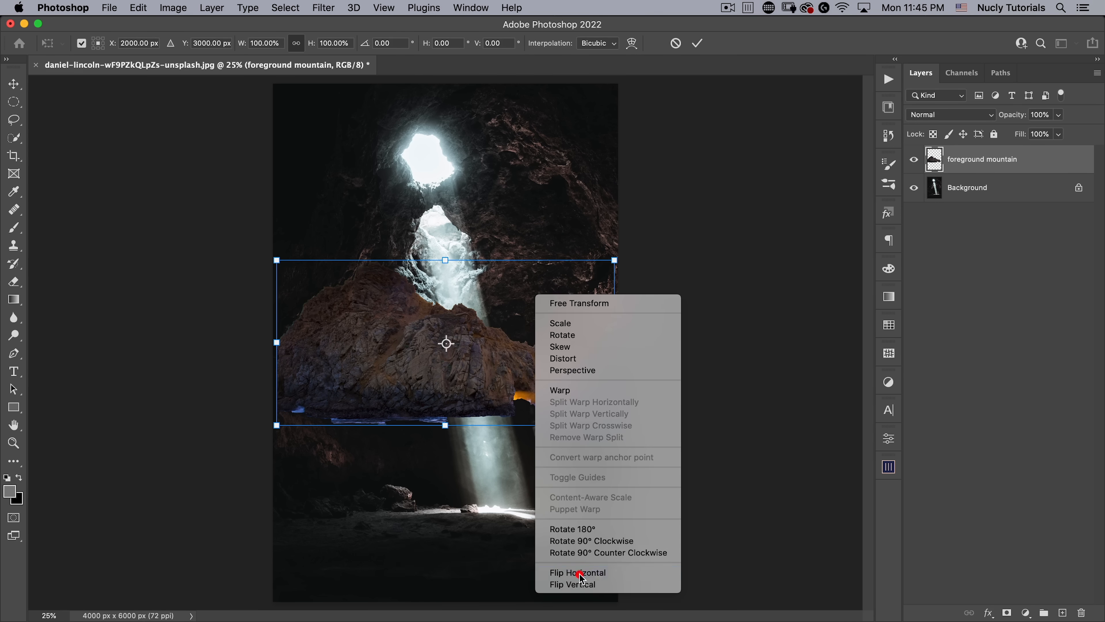
pyautogui.moveTo(616, 259); pyautogui.dragTo(741, 168)
pyautogui.moveTo(440, 407); pyautogui.dragTo(505, 586)
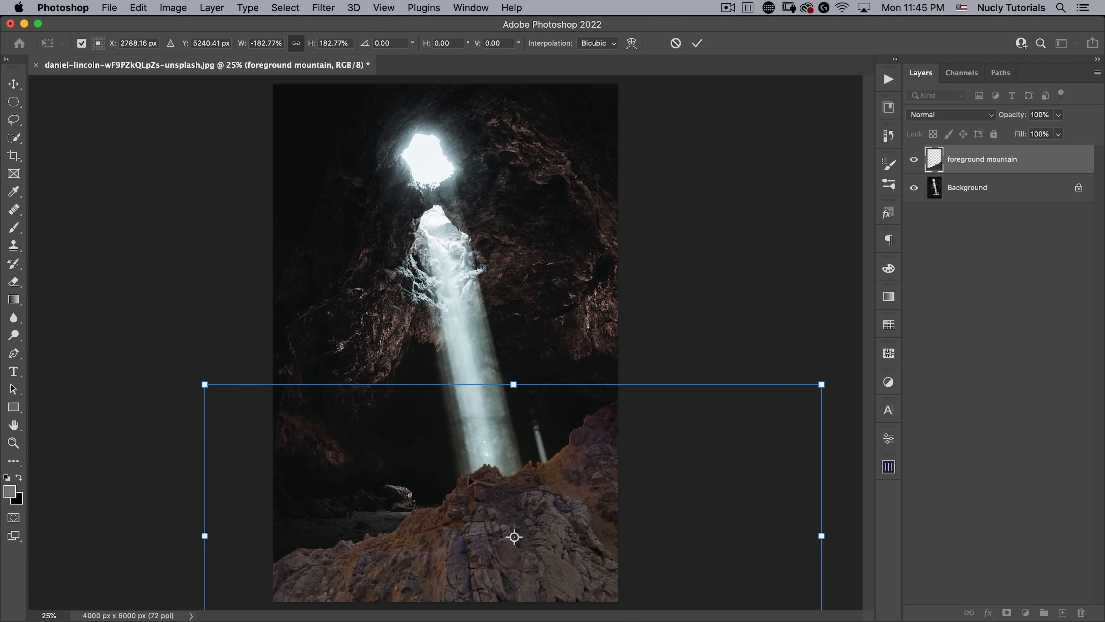
pyautogui.moveTo(504, 498); pyautogui.dragTo(505, 501)
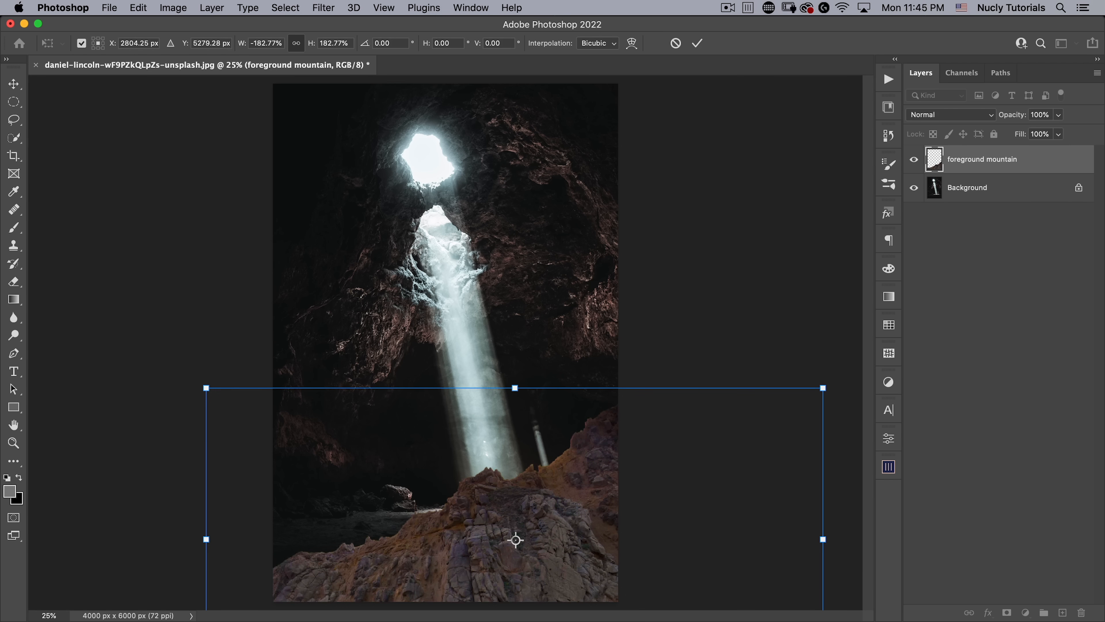
pyautogui.moveTo(506, 554); pyautogui.dragTo(508, 554)
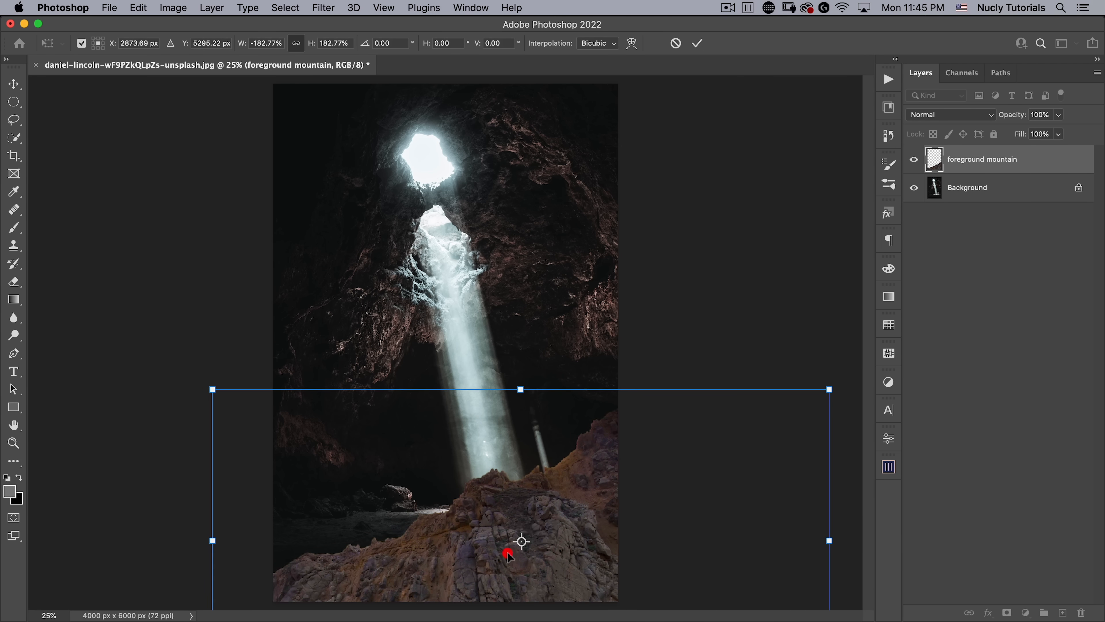
pyautogui.doubleClick(493, 510)
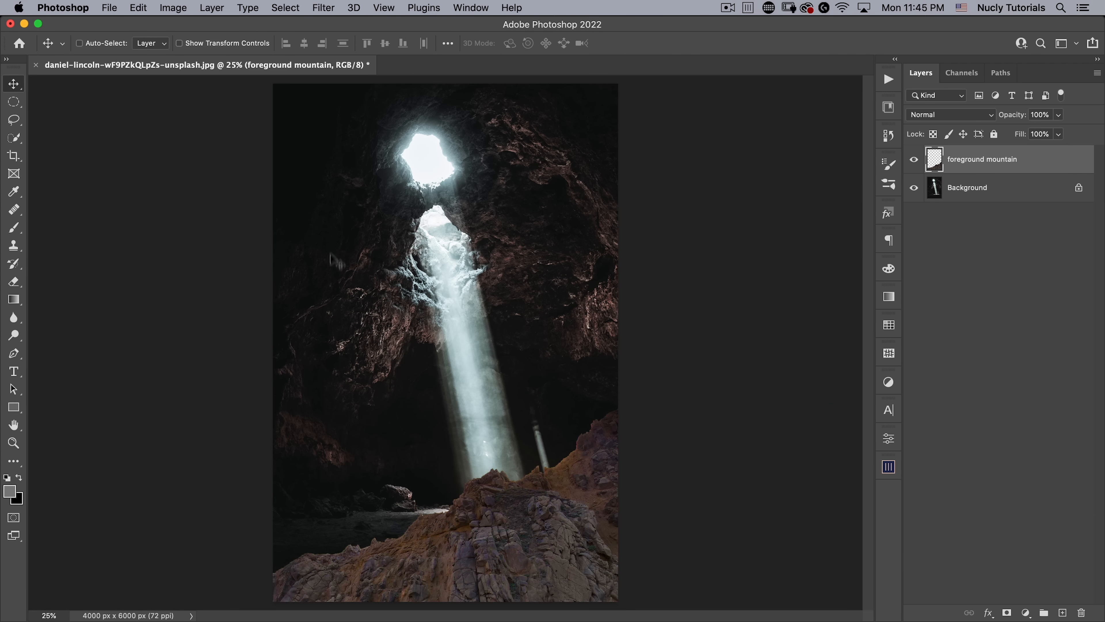
# Add a Curves adjustment layer above the foreground mountain and clip it to that layer
pyautogui.click(1027, 614)
pyautogui.click(1032, 419)
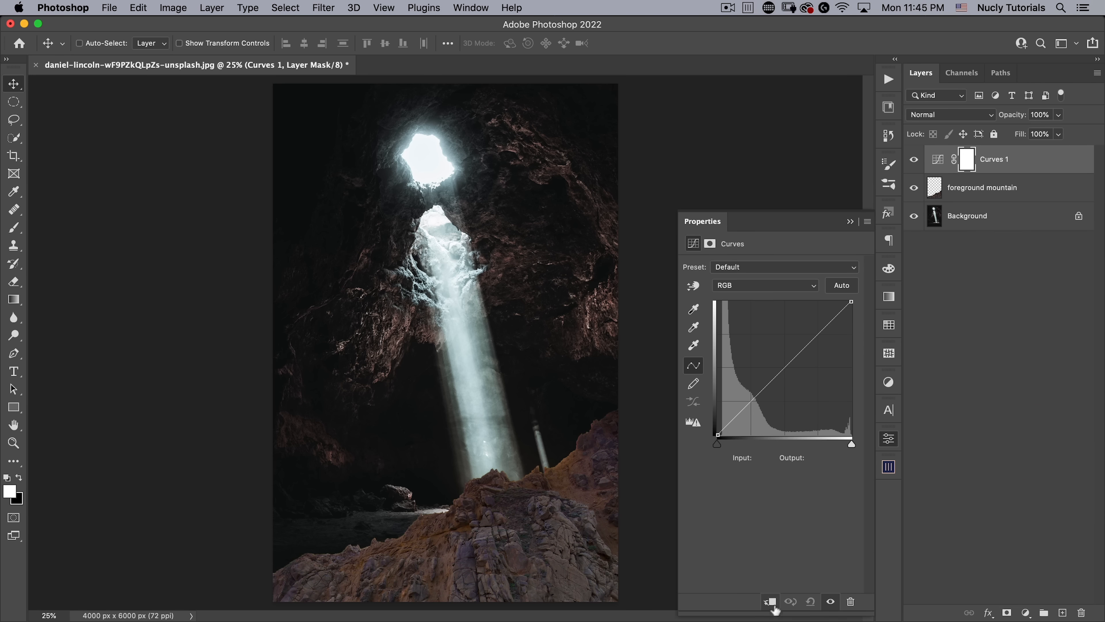
pyautogui.click(769, 604)
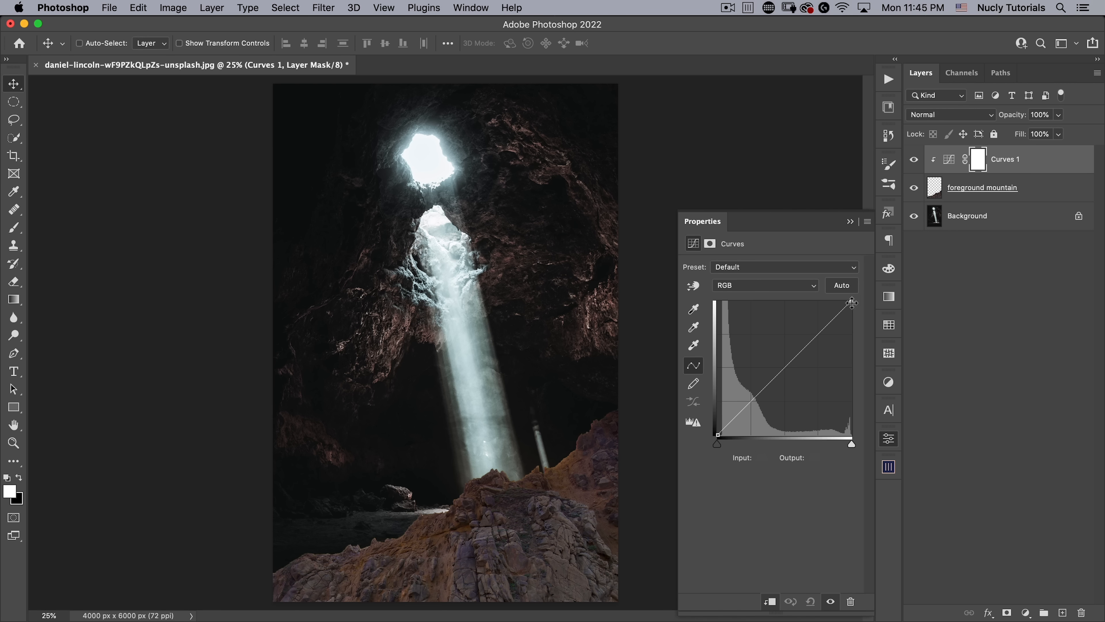
# Darken the mountain with the RGB curve, lowering the white point to output 111 and a midtone point at input 117 to output 36
pyautogui.moveTo(852, 302); pyautogui.dragTo(873, 399)
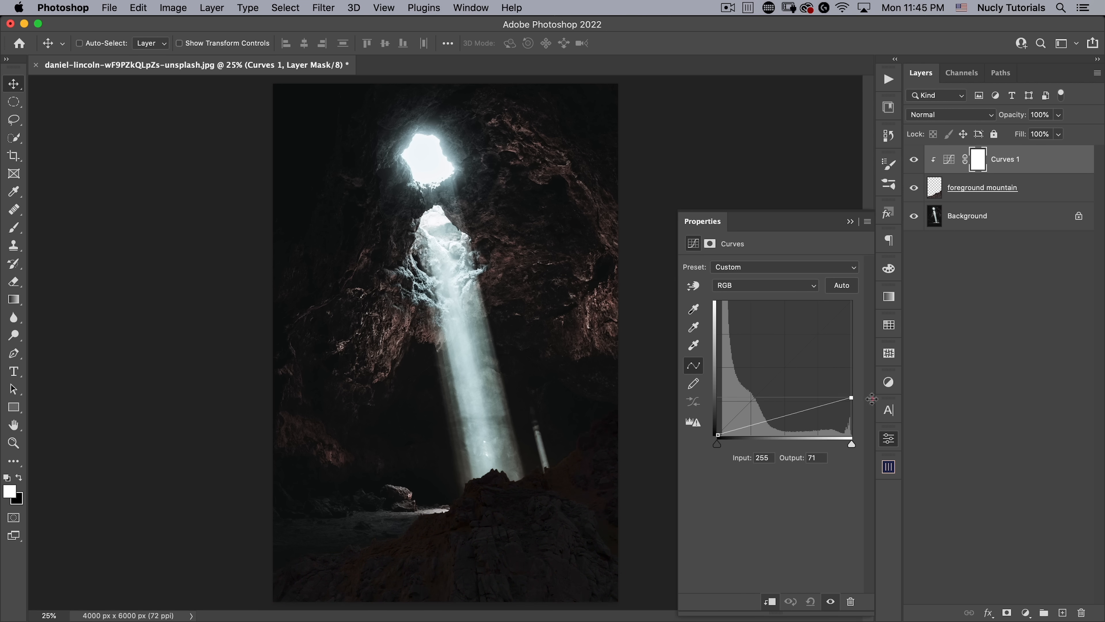
pyautogui.click(777, 420)
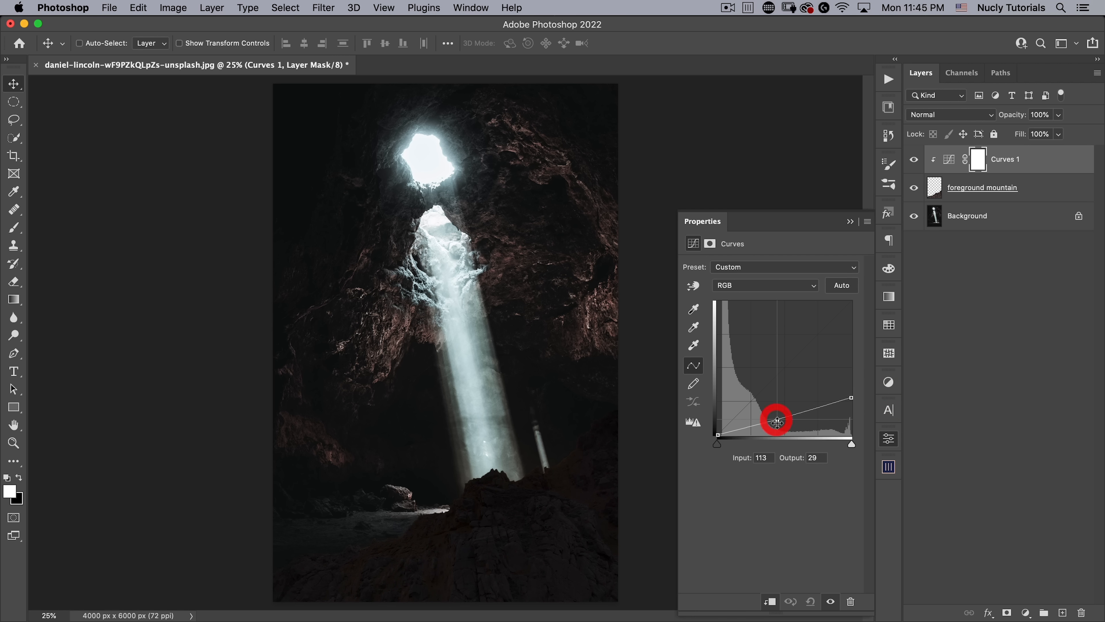
pyautogui.moveTo(847, 401); pyautogui.dragTo(851, 376)
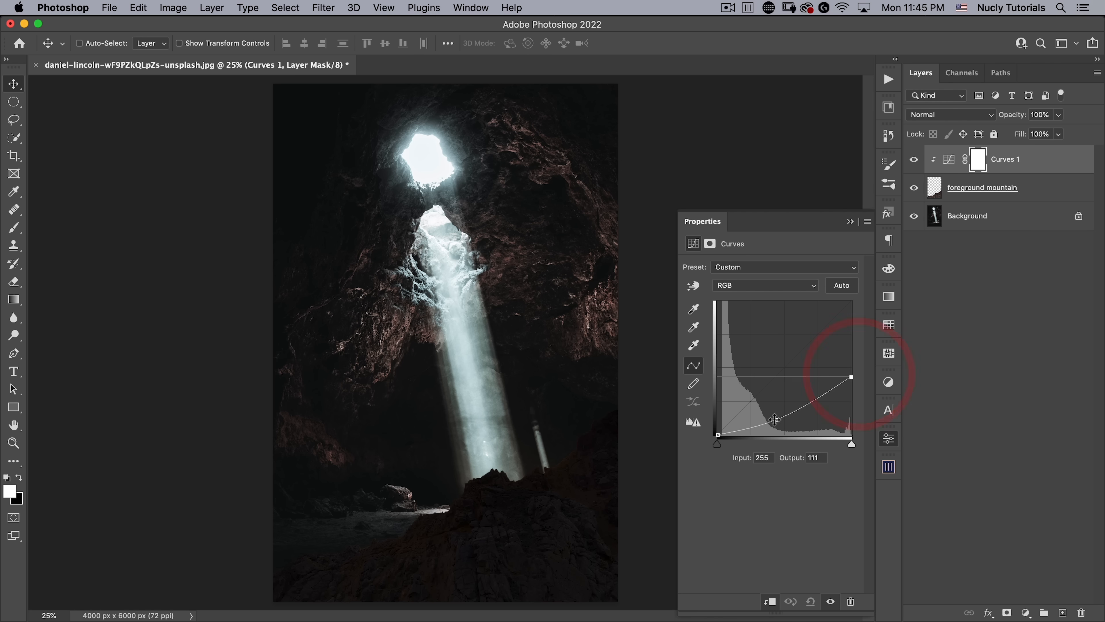
pyautogui.moveTo(777, 419); pyautogui.dragTo(778, 415)
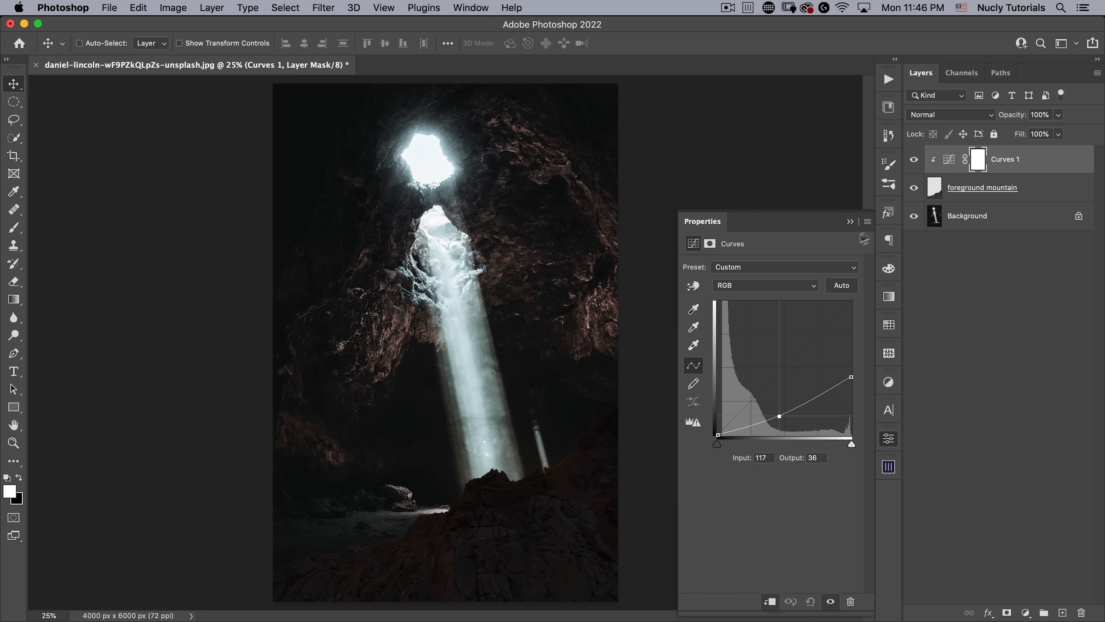
pyautogui.click(889, 440)
# Add a new layer directly above the Background and name it "fog"
pyautogui.click(979, 216)
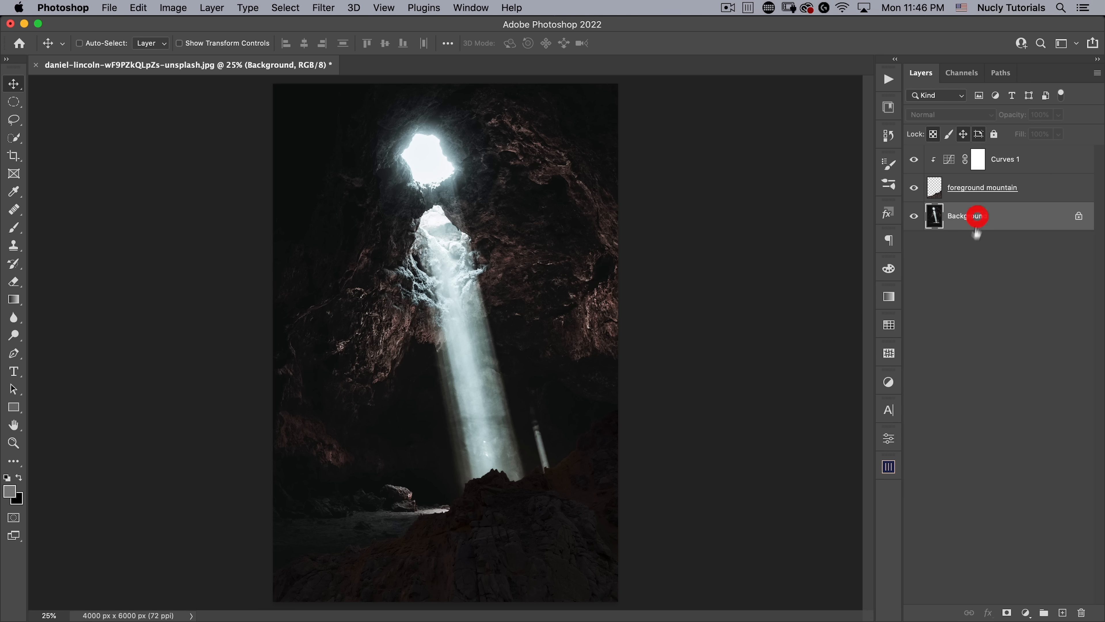
pyautogui.click(1062, 613)
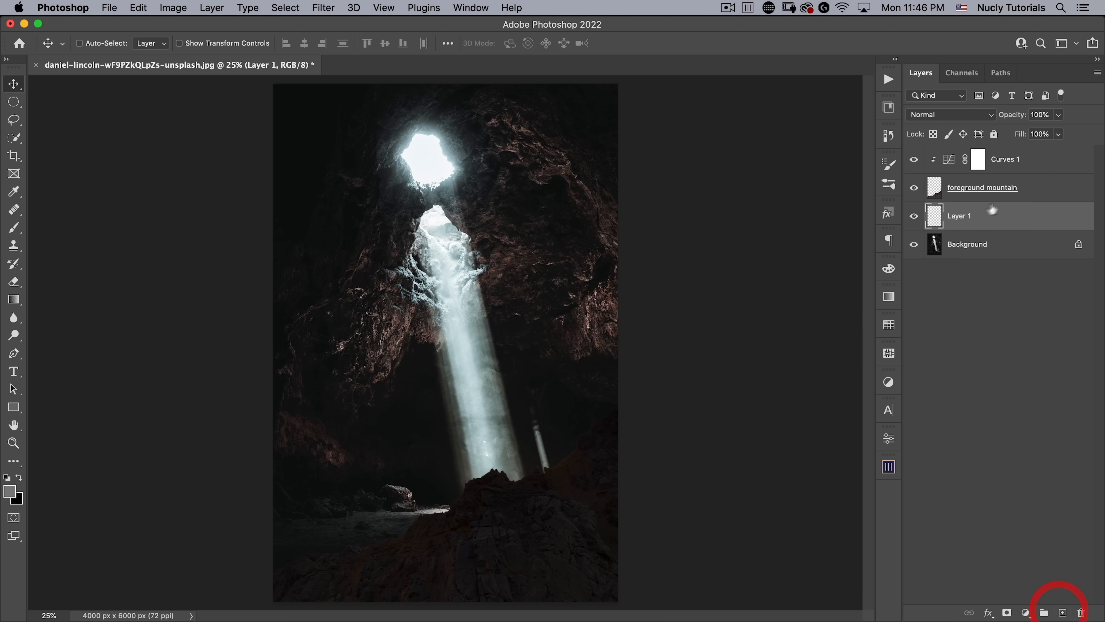
pyautogui.doubleClick(960, 215)
pyautogui.write('fog')
pyautogui.press('Return')
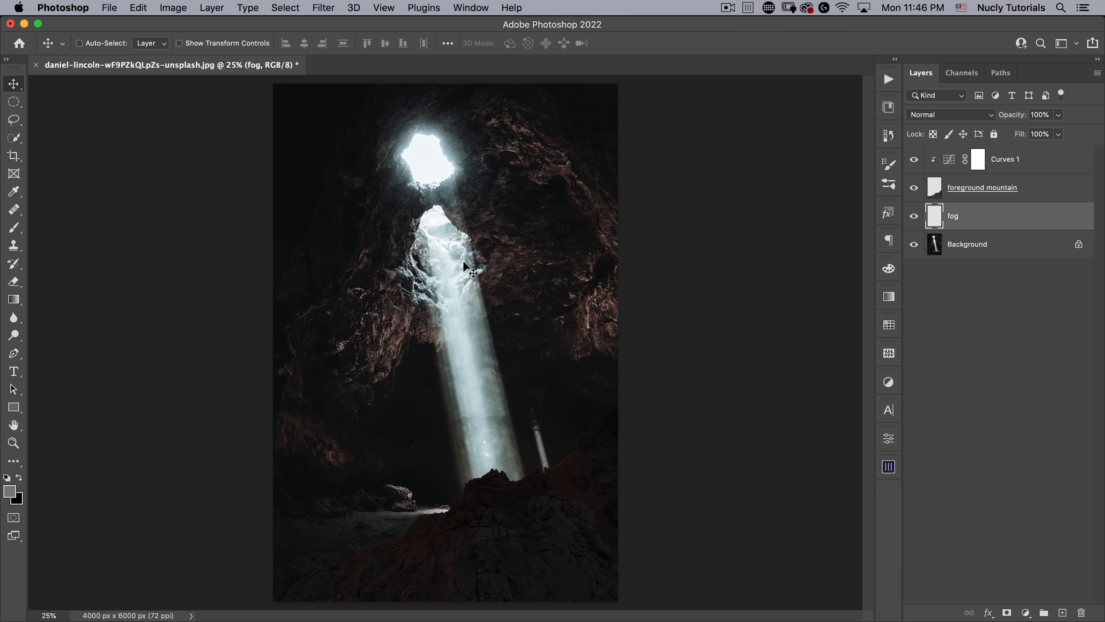
# Choose the 1689 px fog brush from the bonus brushes group for the Brush tool
pyautogui.press('b')
pyautogui.click(887, 182)
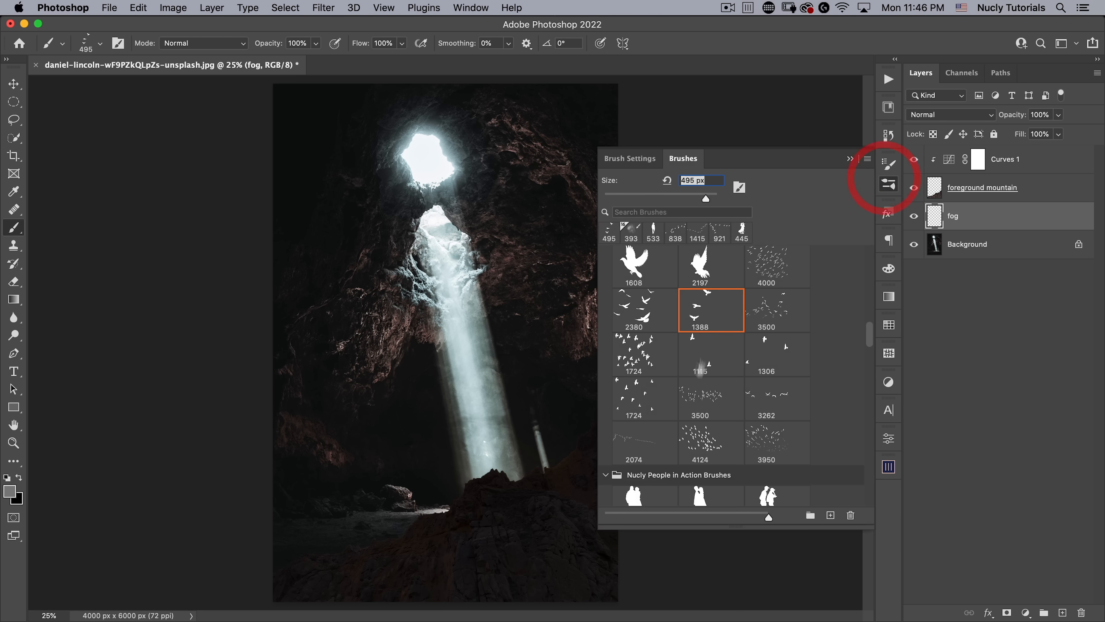
pyautogui.scroll(-10, 688, 411)
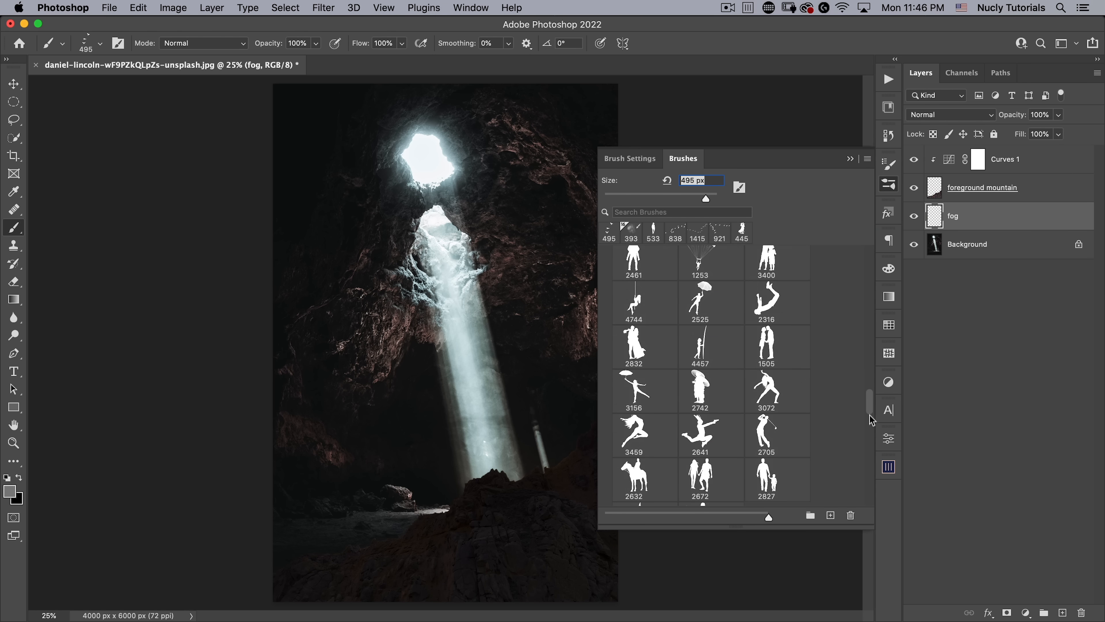
pyautogui.moveTo(871, 417); pyautogui.dragTo(864, 522)
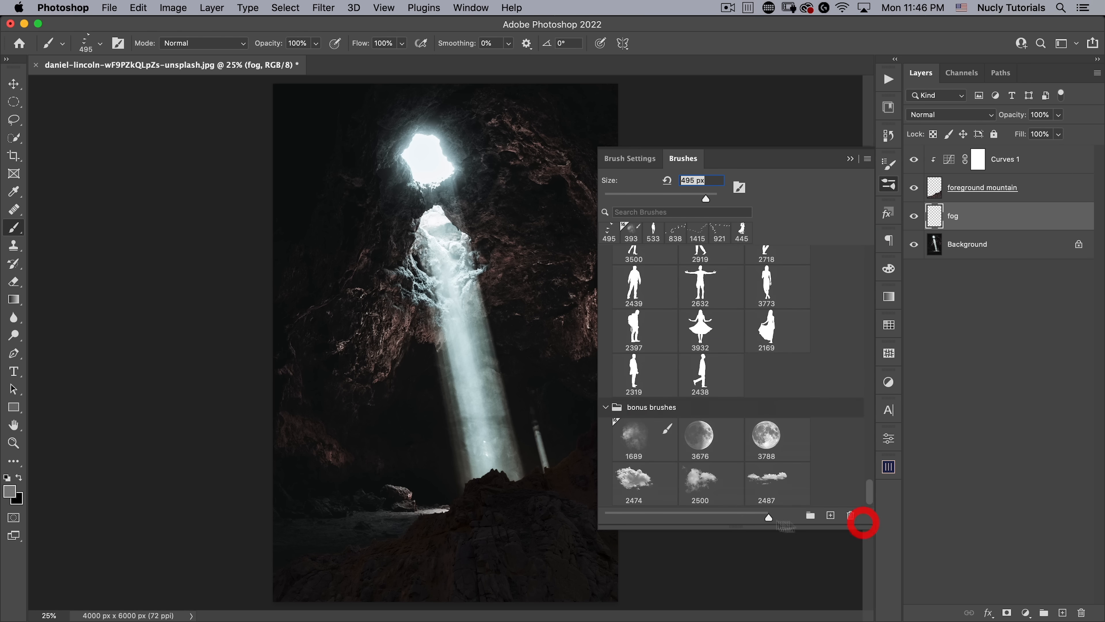
pyautogui.click(635, 442)
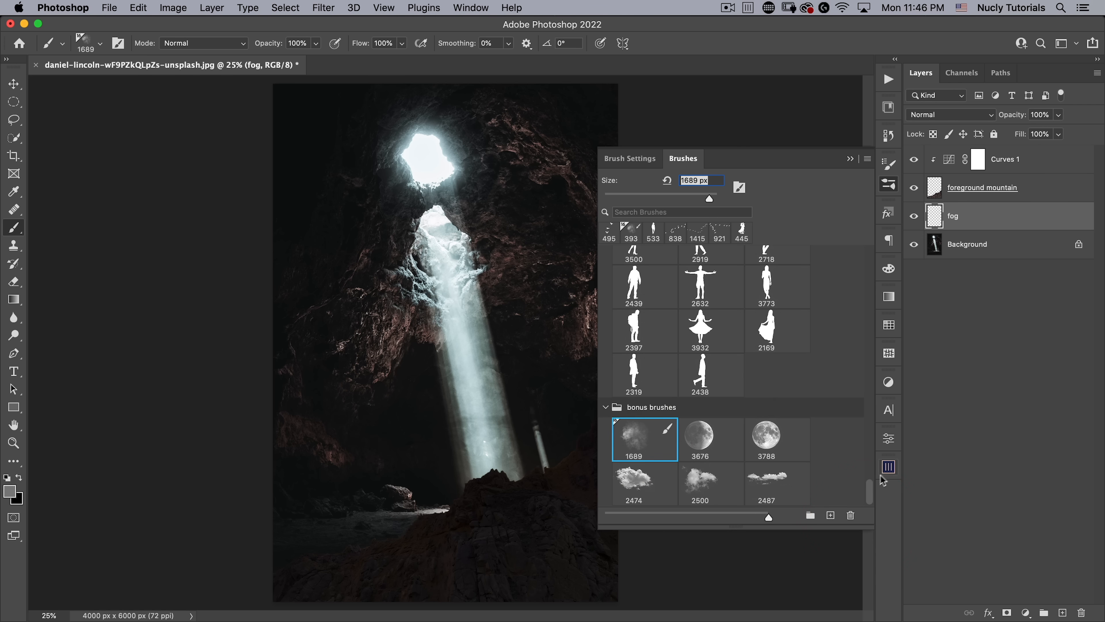
pyautogui.click(887, 186)
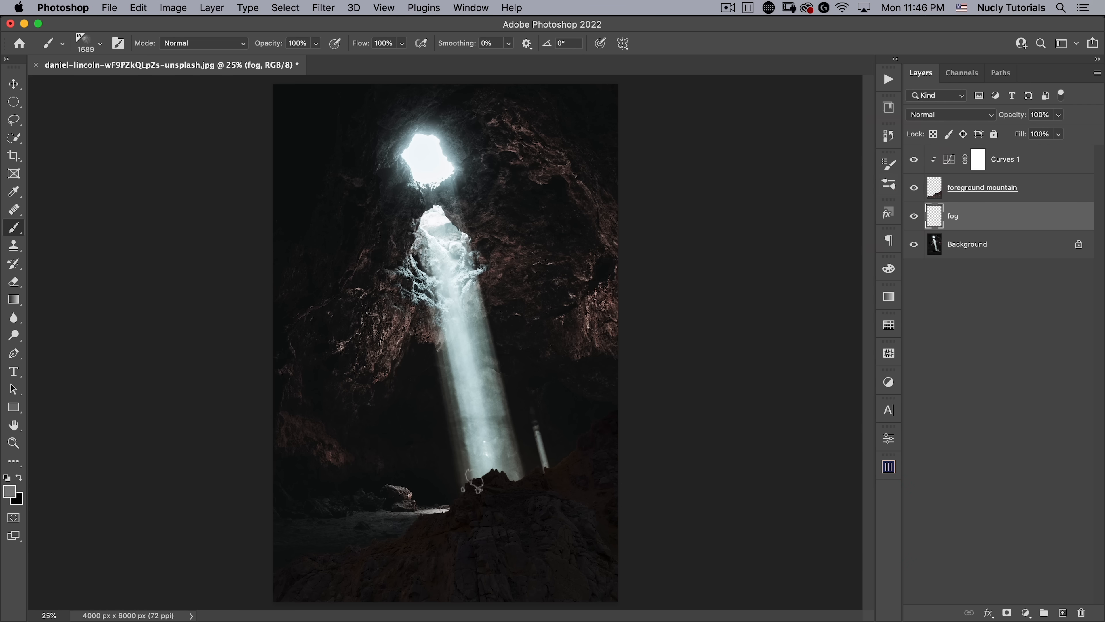
# Paint fog behind the mountain with a 2265 px brush in a color sampled from the light beam, and set the fog layer's opacity to 78%
pyautogui.press('alt')
pyautogui.moveTo(469, 409); pyautogui.dragTo(489, 411)
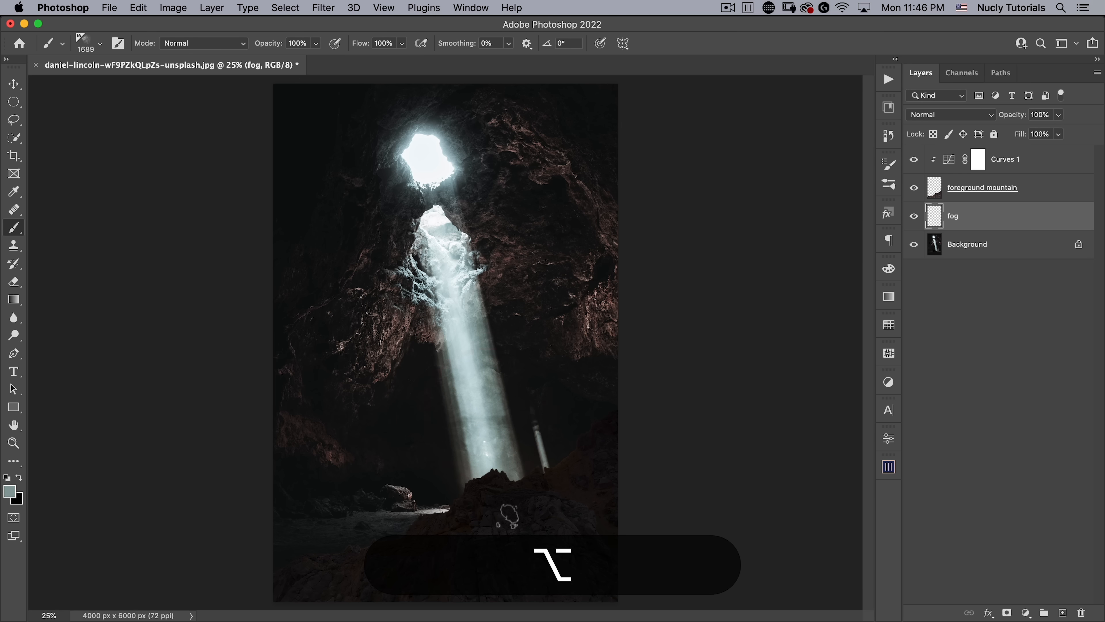
pyautogui.press(']')
pyautogui.press(']')
pyautogui.click(514, 521)
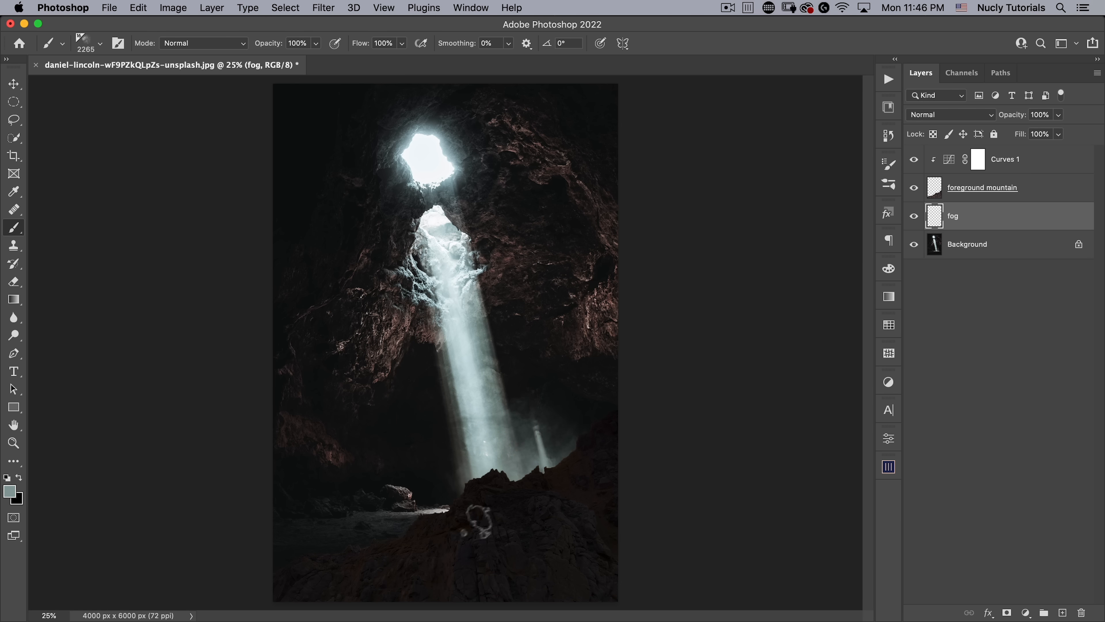
pyautogui.click(447, 562)
pyautogui.click(356, 577)
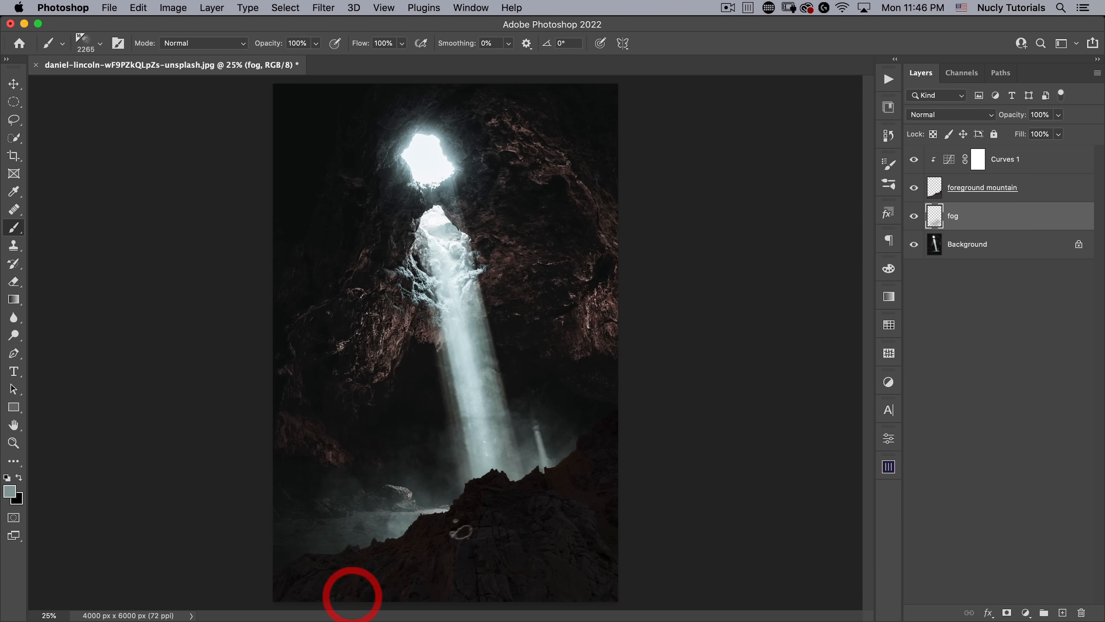
pyautogui.click(489, 504)
pyautogui.click(622, 469)
pyautogui.click(505, 439)
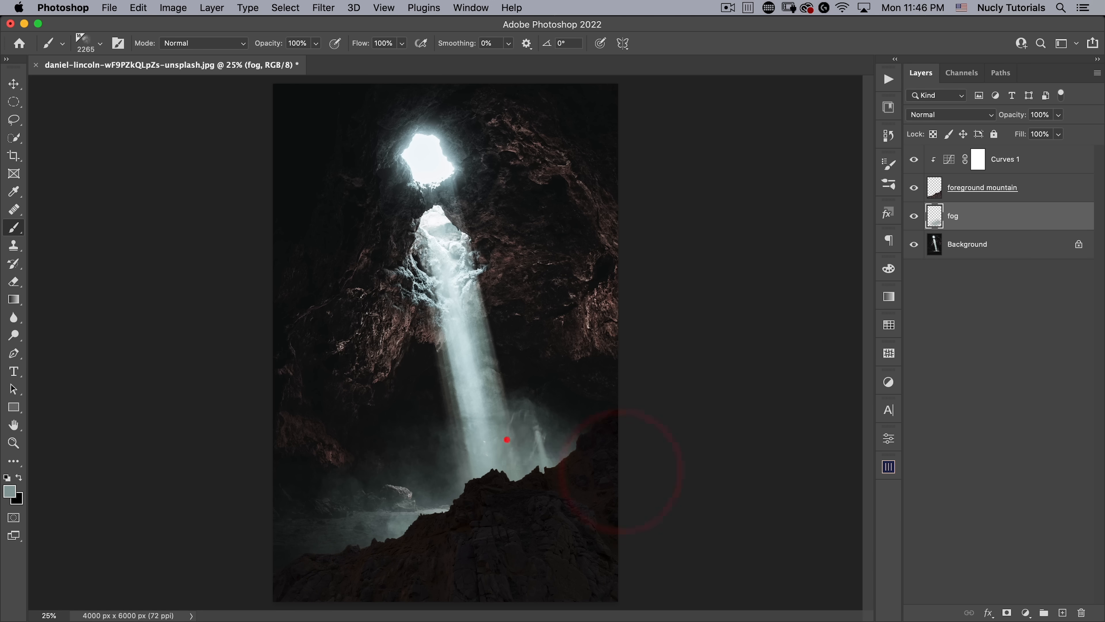
pyautogui.click(449, 545)
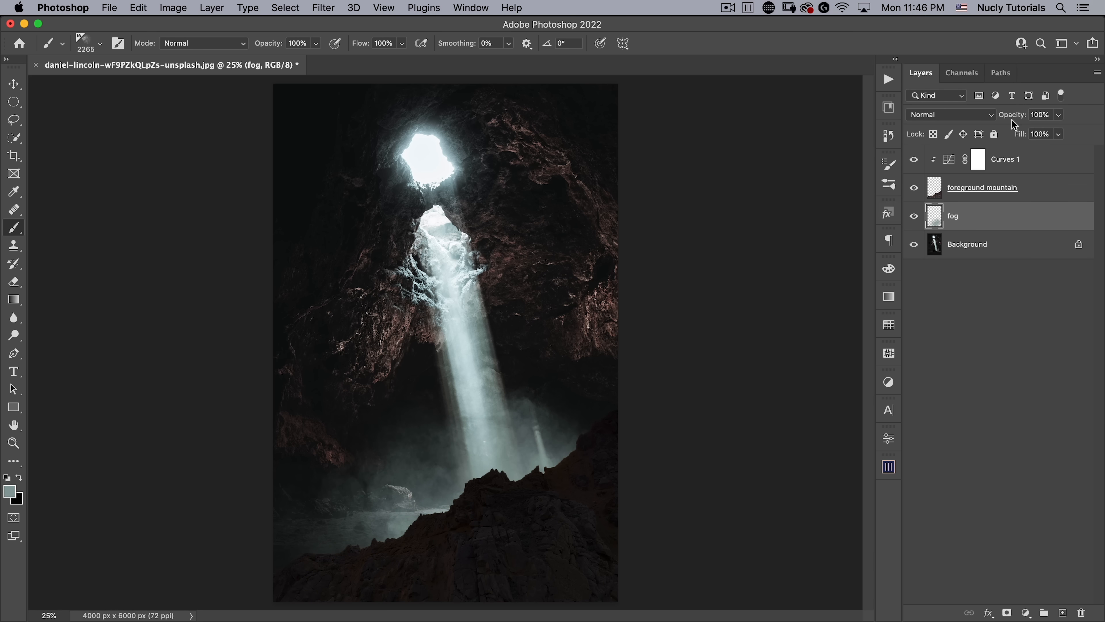
pyautogui.moveTo(1011, 115); pyautogui.dragTo(999, 121)
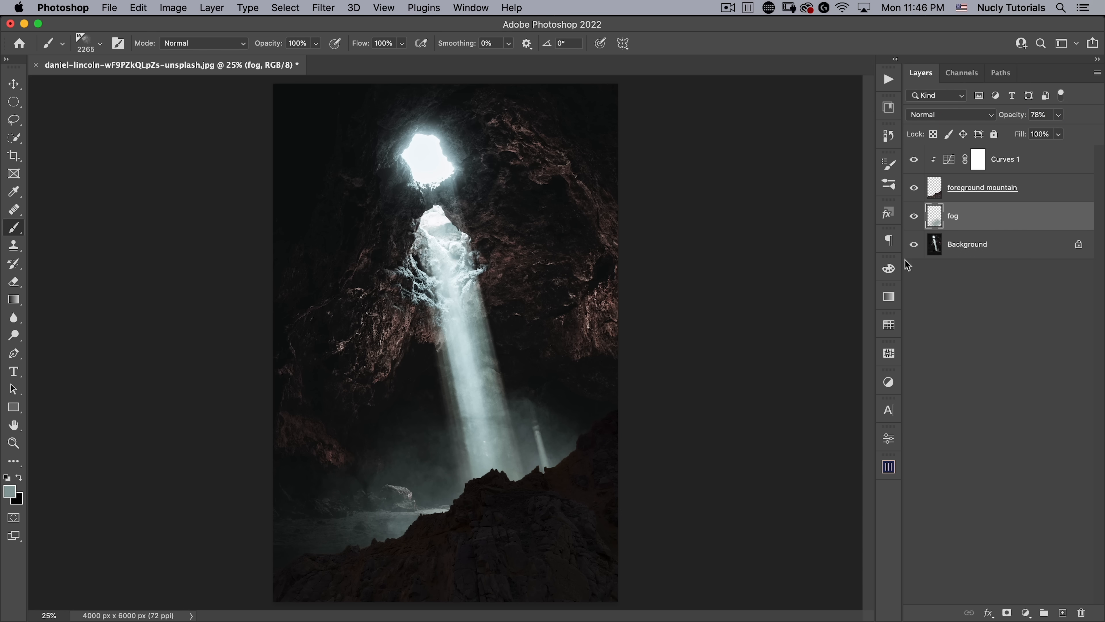
# Add a new layer above Curves 1 and choose the 2400 px standing-person brush from the Nucly Solitary People Brushes
pyautogui.click(1042, 169)
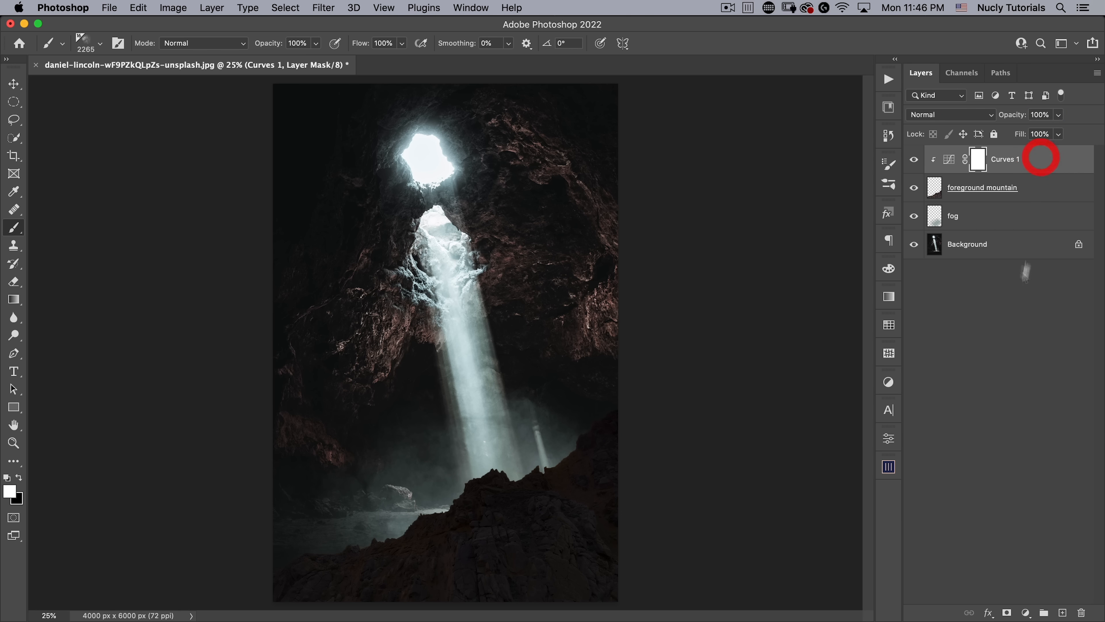
pyautogui.click(1063, 612)
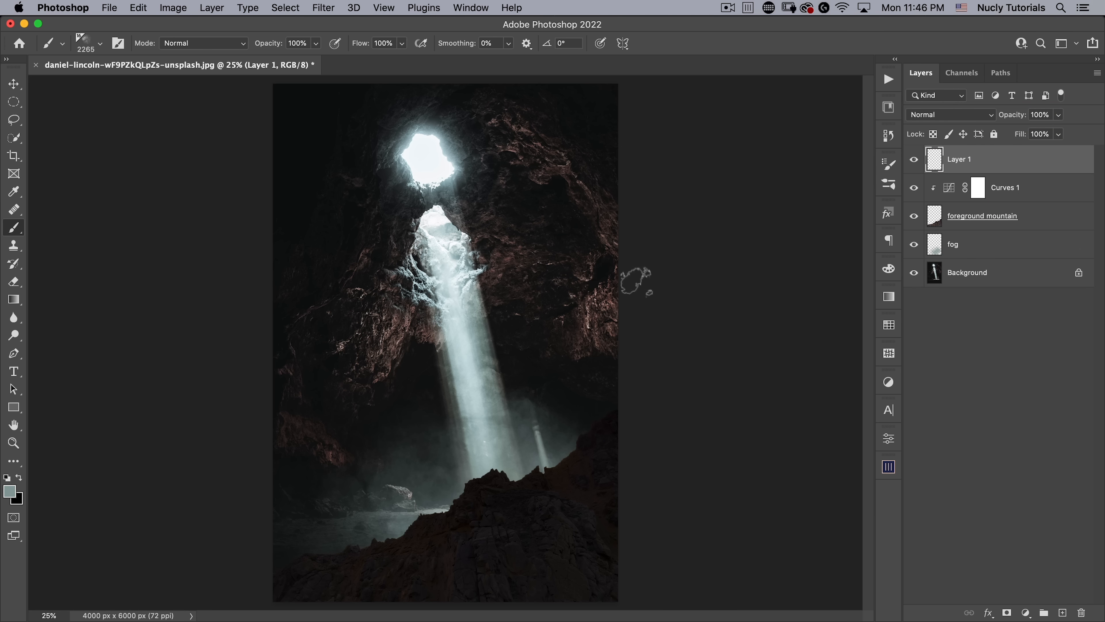
pyautogui.click(889, 184)
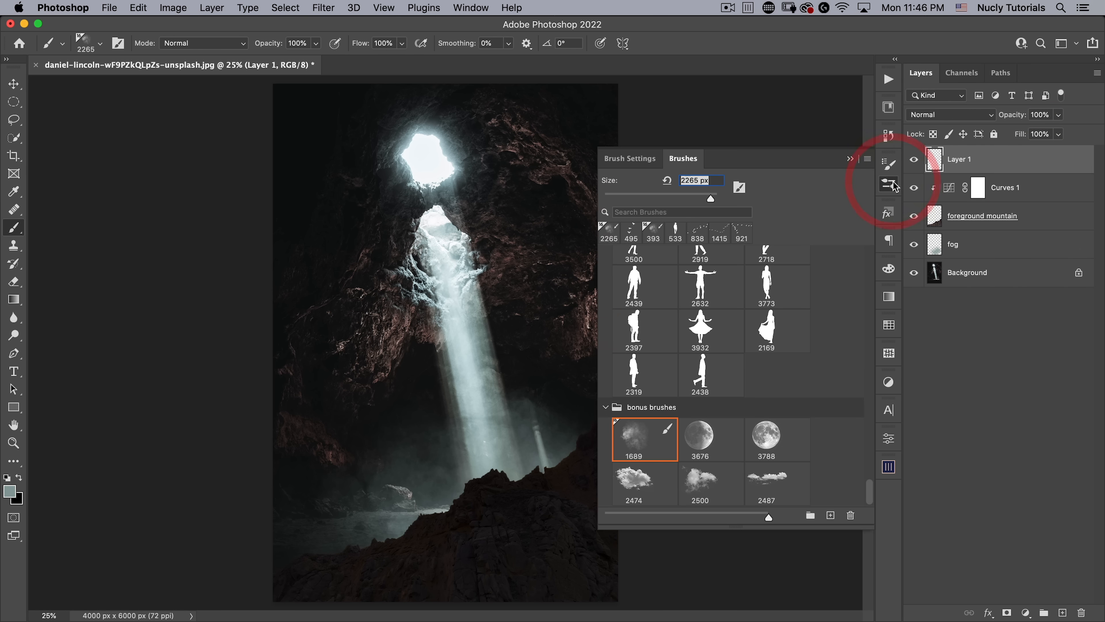
pyautogui.scroll(5, 799, 339)
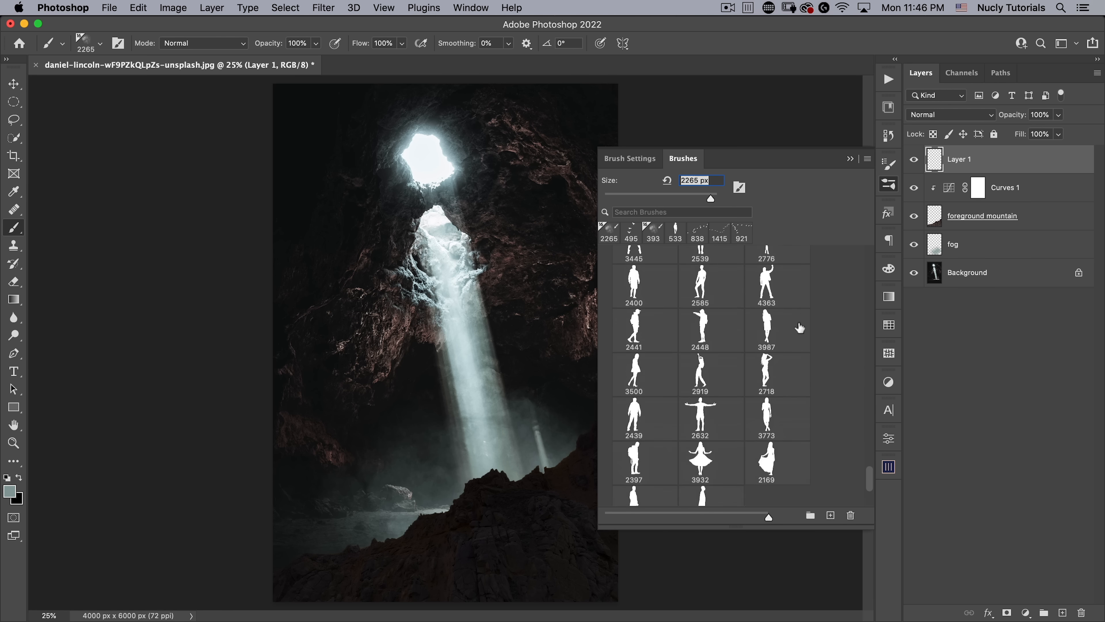
pyautogui.scroll(5, 649, 322)
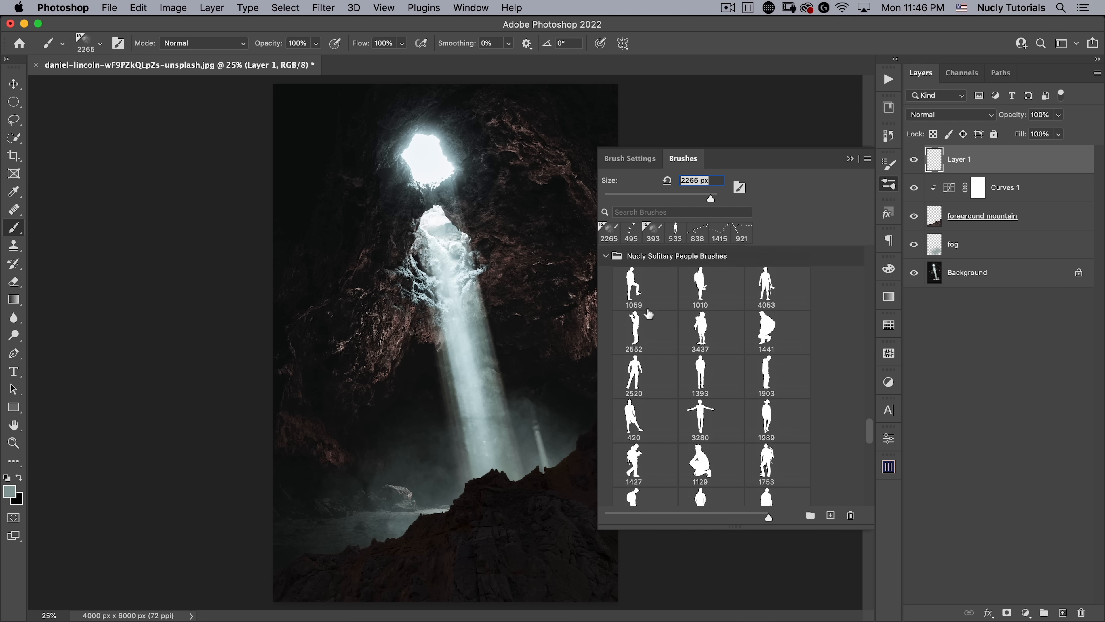
pyautogui.scroll(-5, 675, 376)
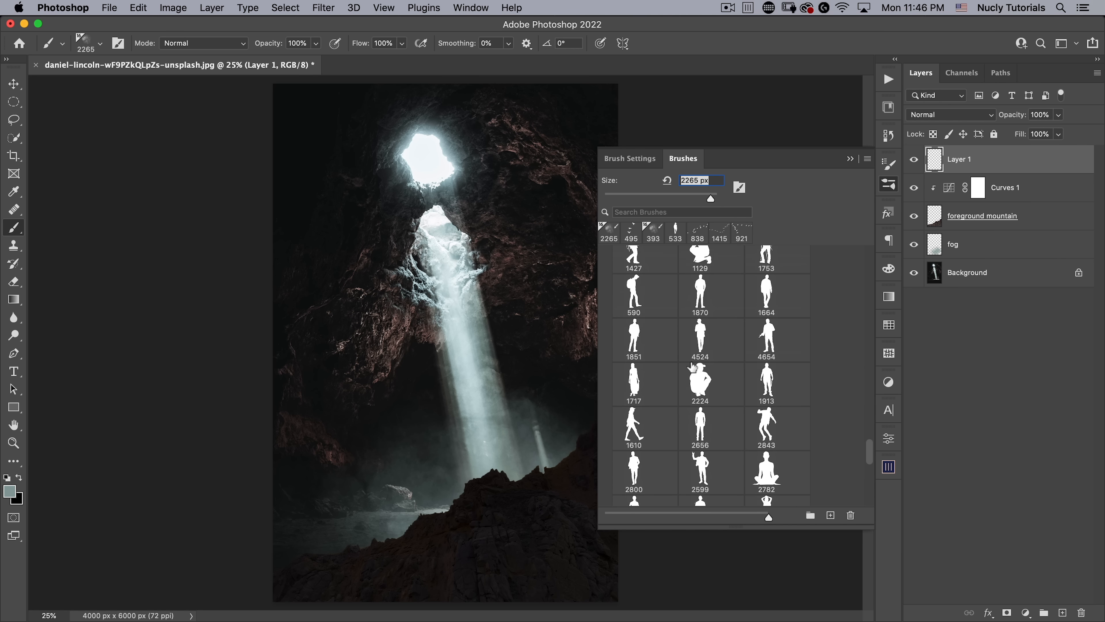
pyautogui.scroll(-5, 671, 380)
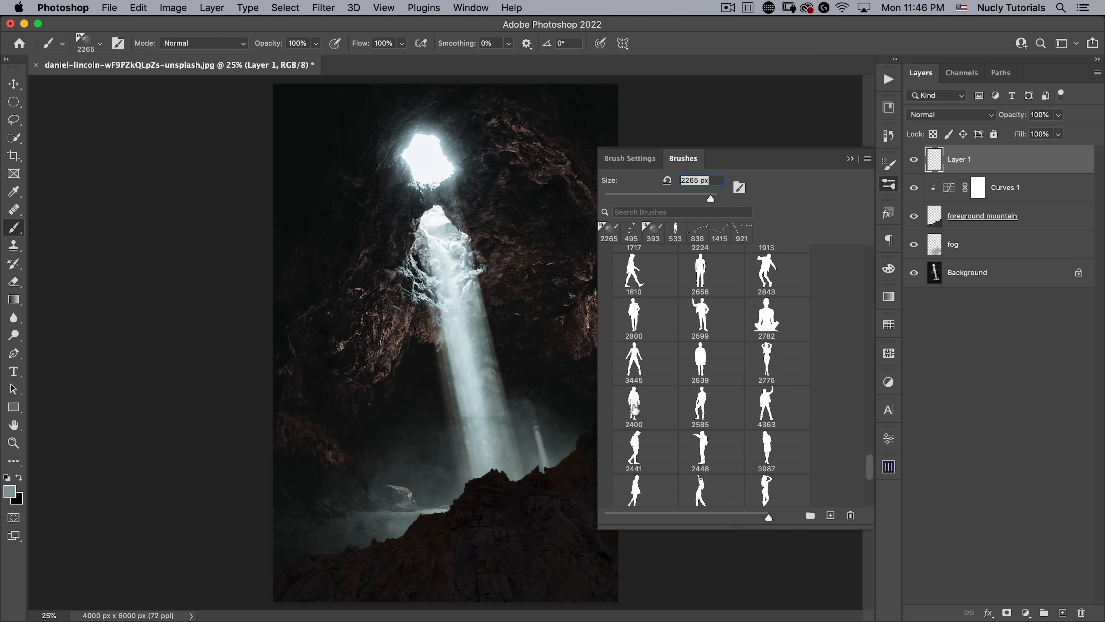
pyautogui.click(634, 408)
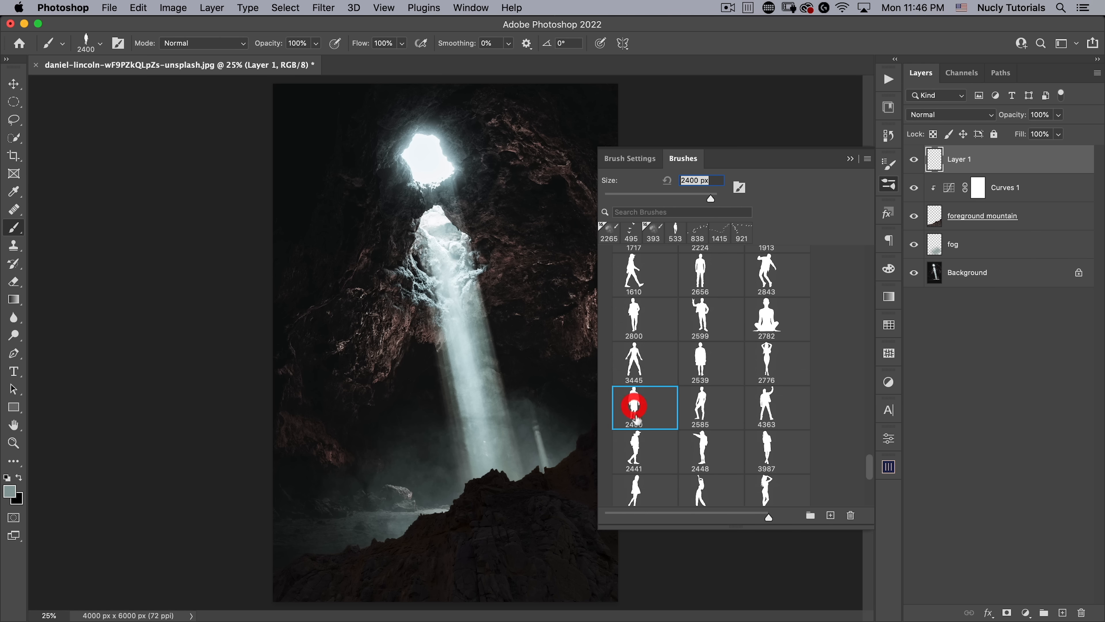
# Stamp a standing-man silhouette about 496 px tall just above the rock peak, using a near-black colour sampled from the foreground rock
pyautogui.click(894, 183)
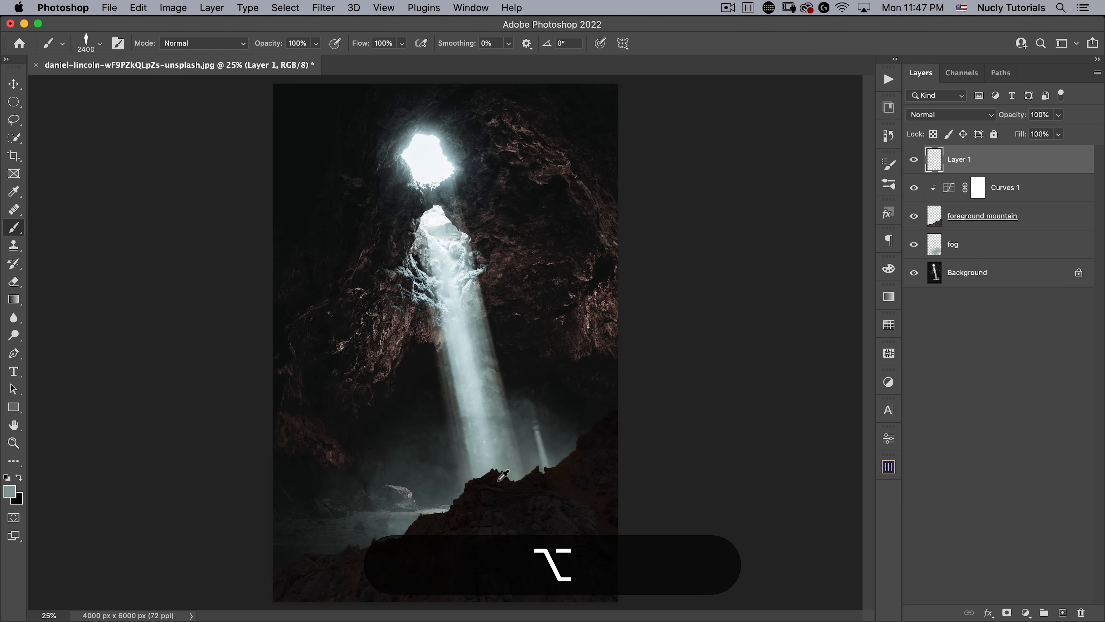
pyautogui.moveTo(498, 480); pyautogui.dragTo(503, 476)
pyautogui.press('[')
pyautogui.press('[')
pyautogui.press('[')
pyautogui.press('[')
pyautogui.press('[')
pyautogui.press('[')
pyautogui.press('[')
pyautogui.press('[')
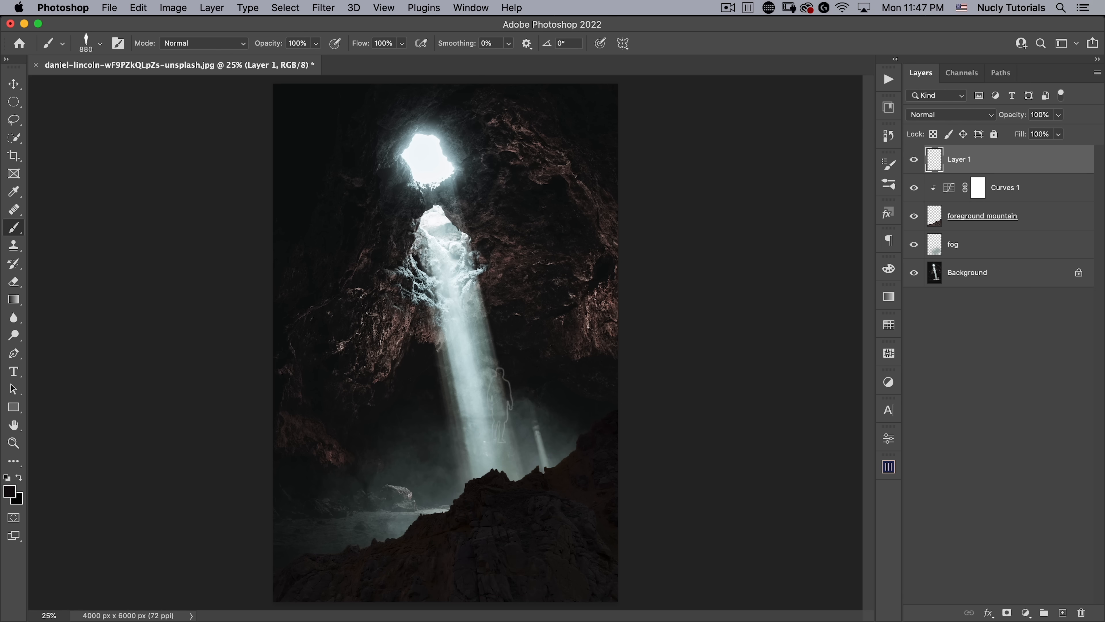
pyautogui.press('[')
pyautogui.press('[')
pyautogui.press('[')
pyautogui.press('[')
pyautogui.press('[')
pyautogui.press('[')
# Flip the man silhouette horizontally and position it so the feet stand on the rock peak in the light beam
pyautogui.click(14, 83)
pyautogui.press('super+t')
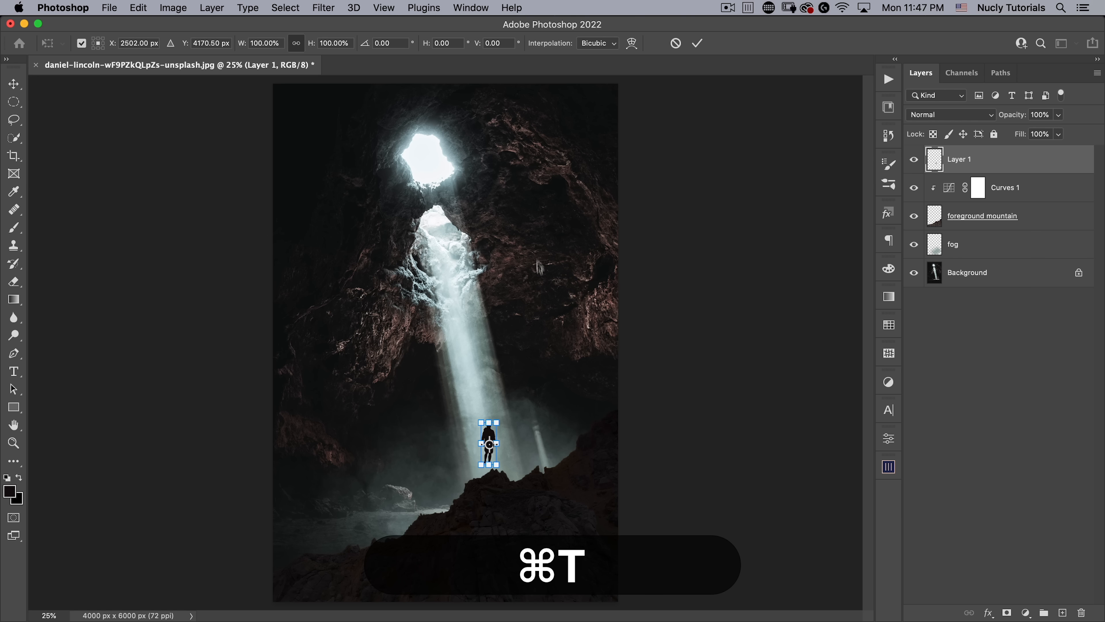
pyautogui.click(535, 222)
pyautogui.press('super+t')
pyautogui.rightClick(486, 428)
pyautogui.click(507, 598)
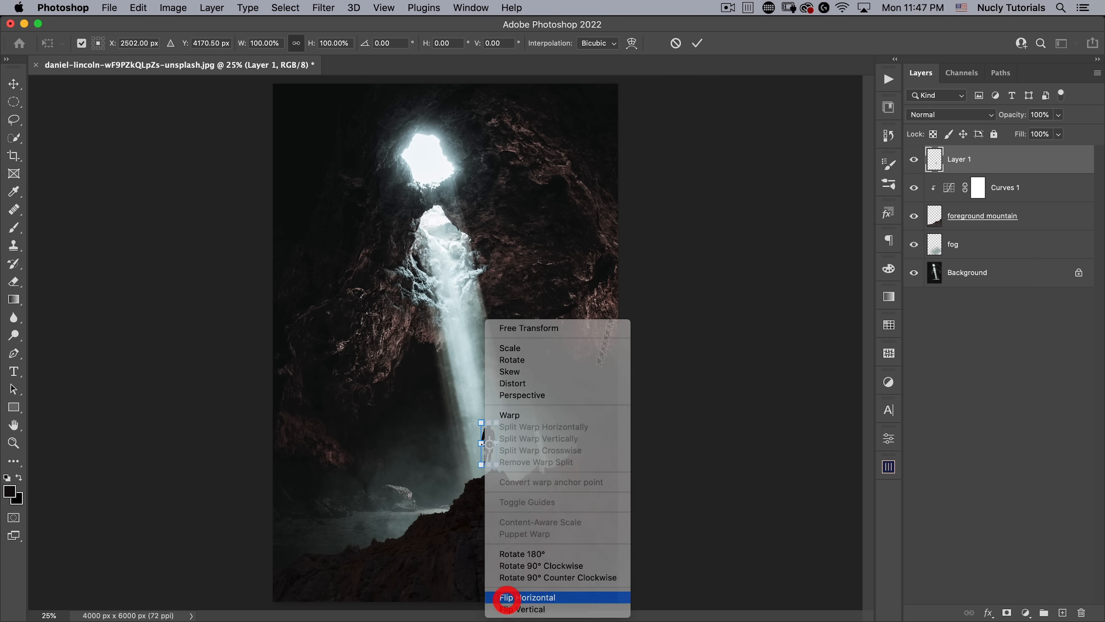
pyautogui.click(697, 42)
pyautogui.moveTo(483, 479); pyautogui.dragTo(537, 423)
# Compare the composite with the Background layer alone by hiding and restoring all the other layers
pyautogui.moveTo(583, 346); pyautogui.dragTo(497, 309)
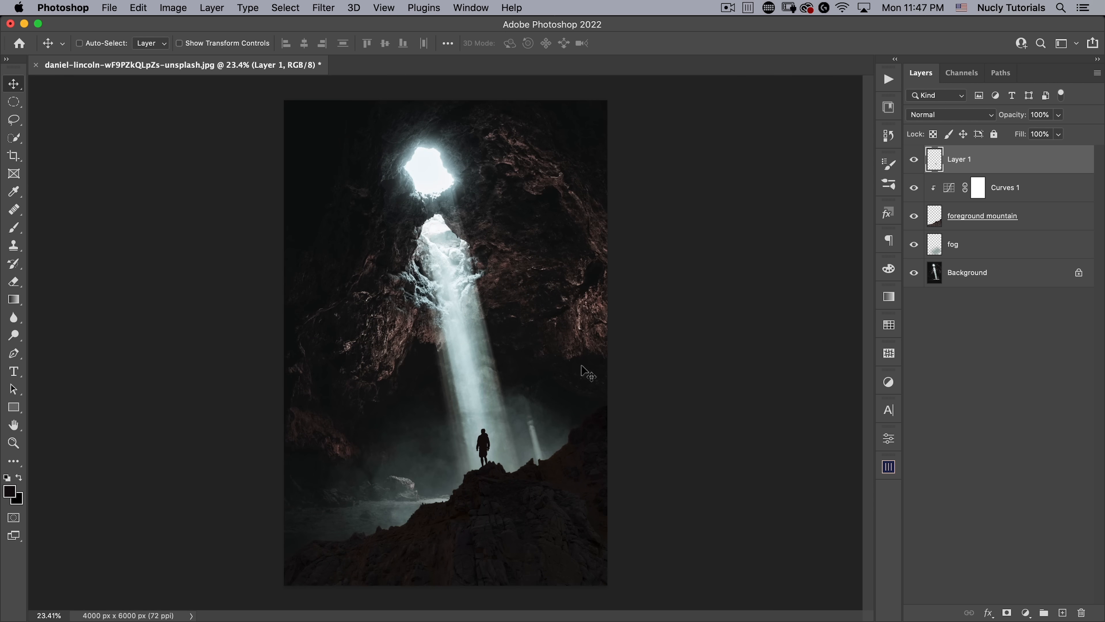
pyautogui.moveTo(465, 351); pyautogui.dragTo(486, 336)
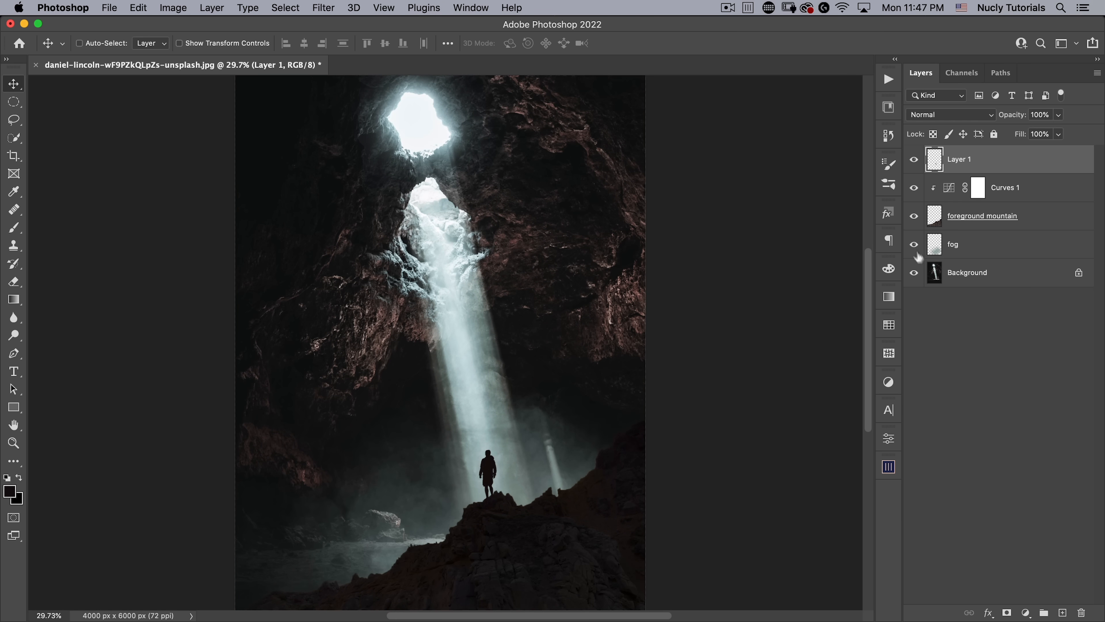
pyautogui.keyDown('alt'); pyautogui.click(914, 274); pyautogui.keyUp('alt')
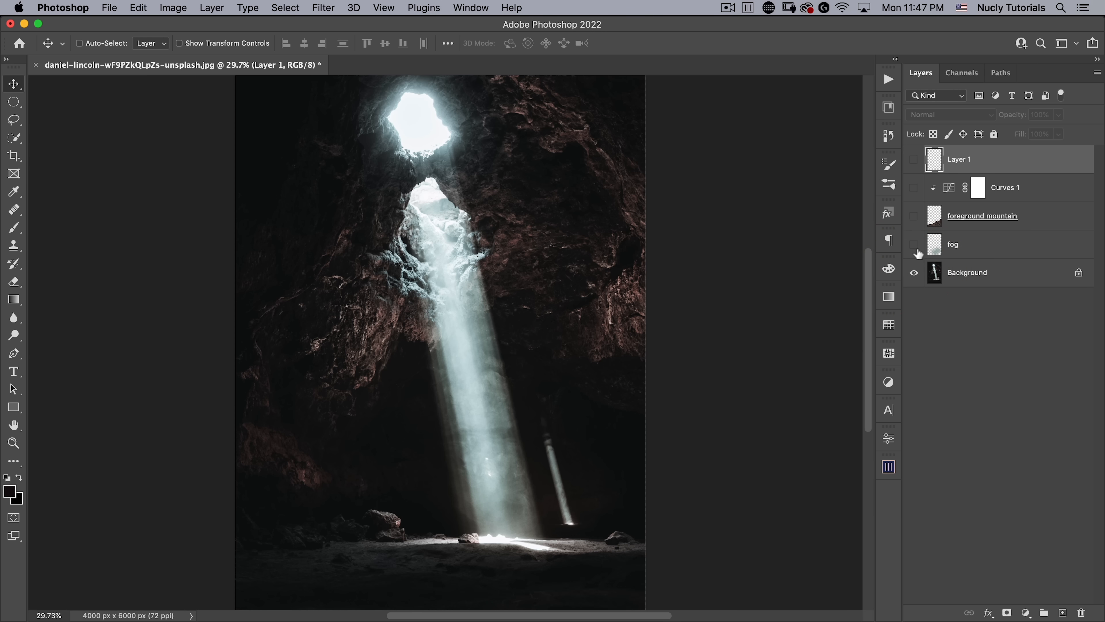
pyautogui.click(915, 160)
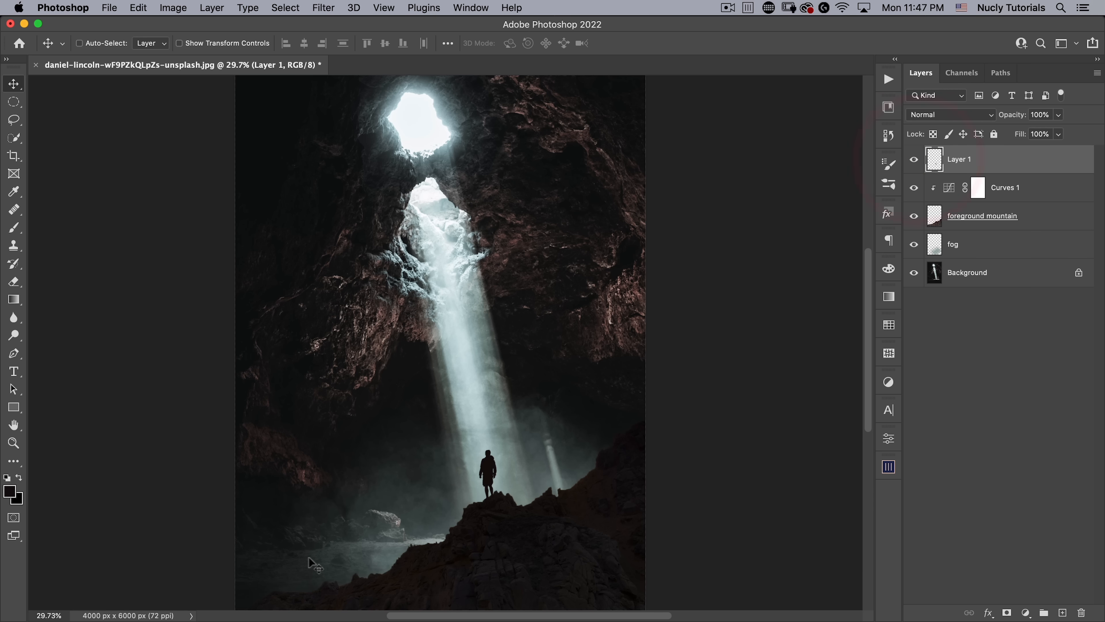
# Create a new layer above Layer 1 and name it "birds"
pyautogui.moveTo(478, 378); pyautogui.dragTo(484, 291)
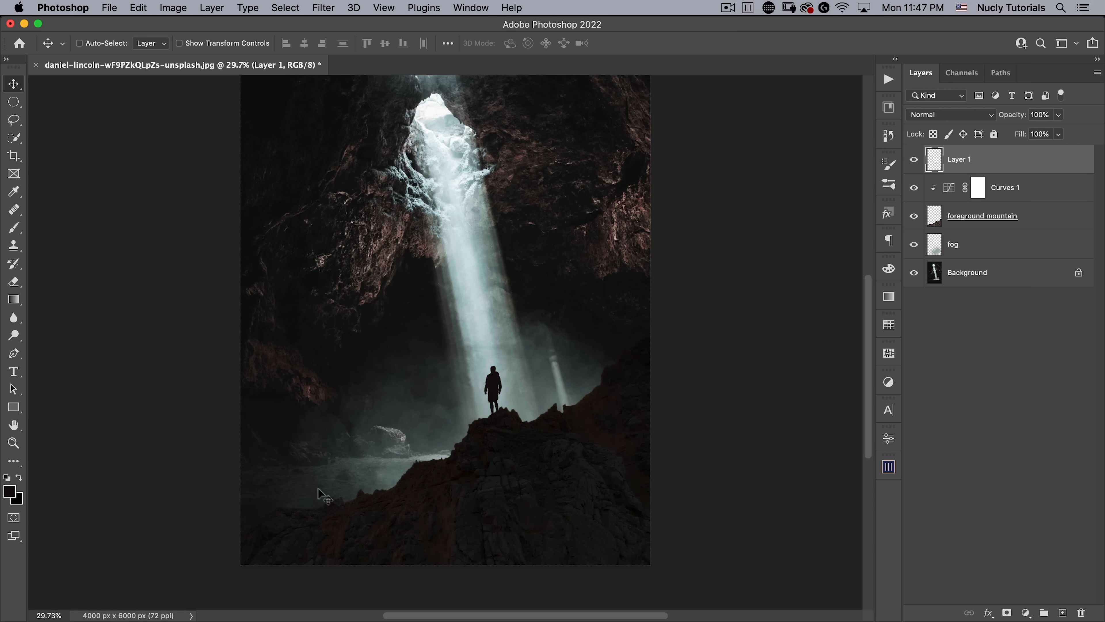
pyautogui.click(1062, 612)
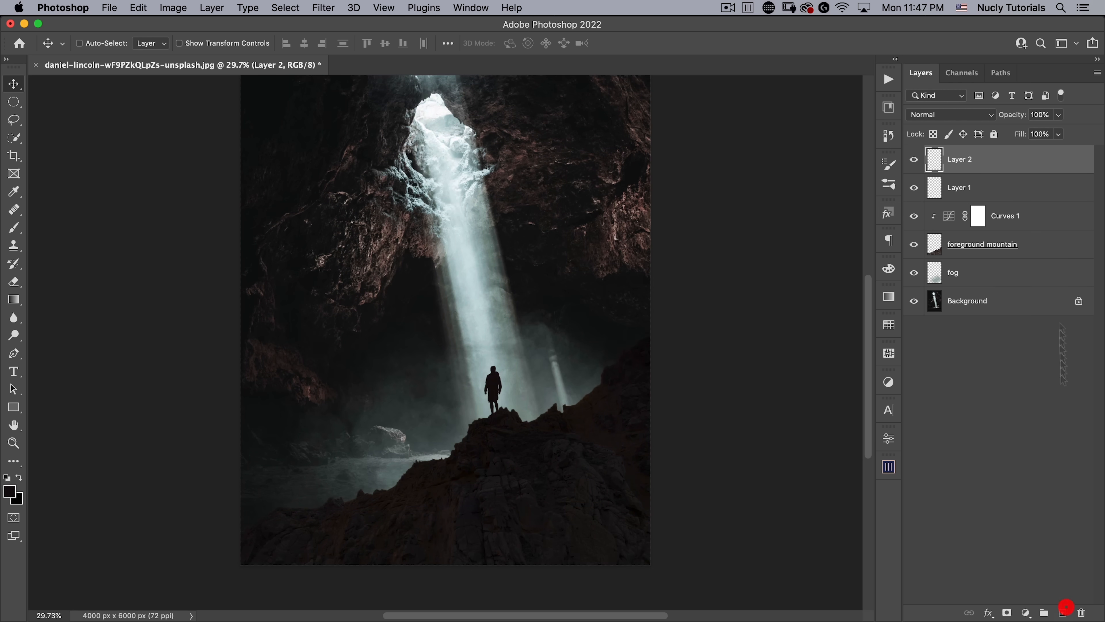
pyautogui.doubleClick(960, 160)
pyautogui.write('birds')
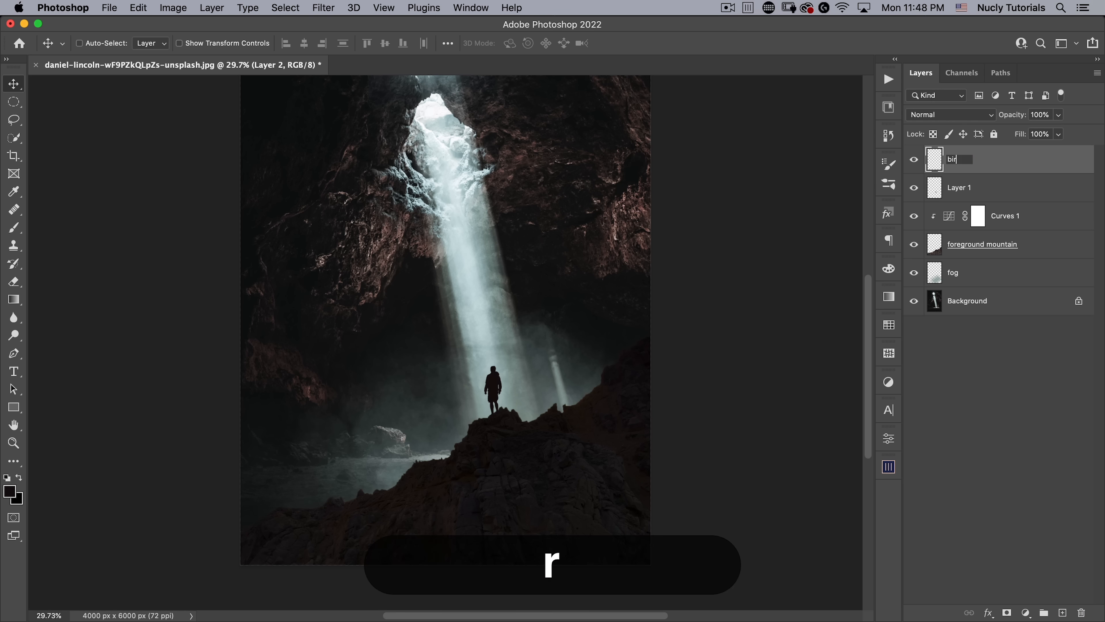
pyautogui.press('Return')
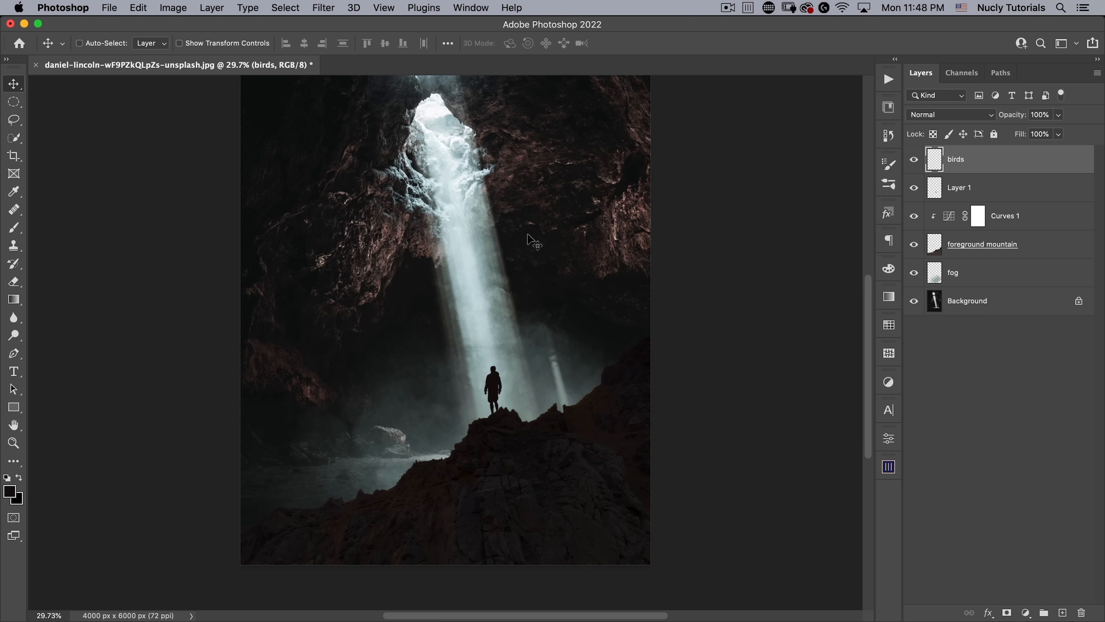
# Choose the sparse bird-flock brush with the 1724 px default size from the bird brushes
pyautogui.click(889, 184)
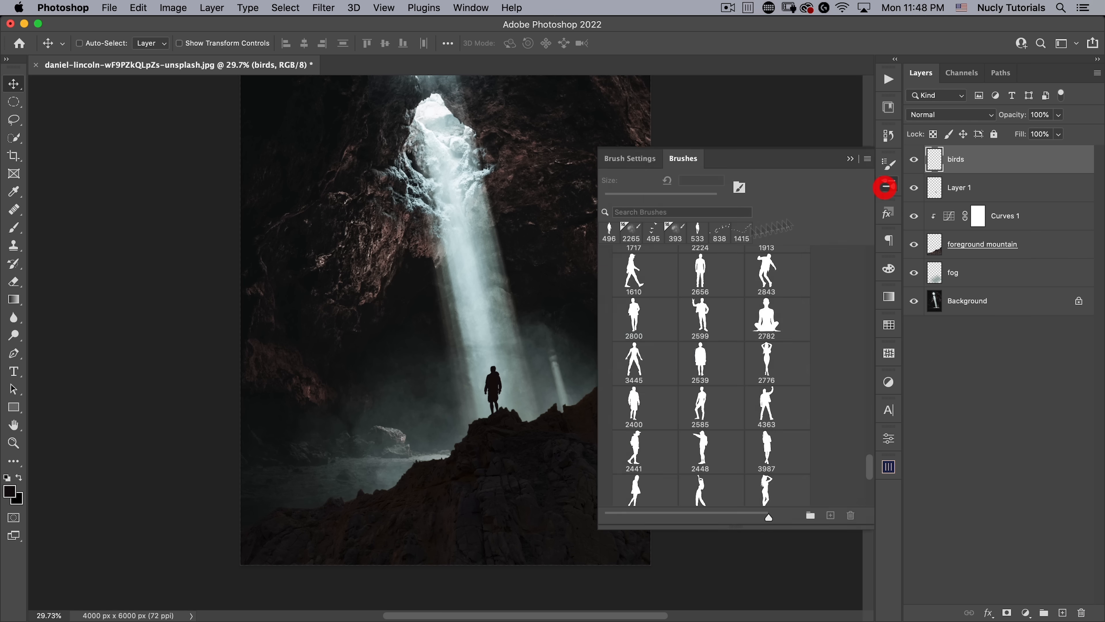
pyautogui.scroll(-5, 660, 289)
pyautogui.scroll(-15, 660, 289)
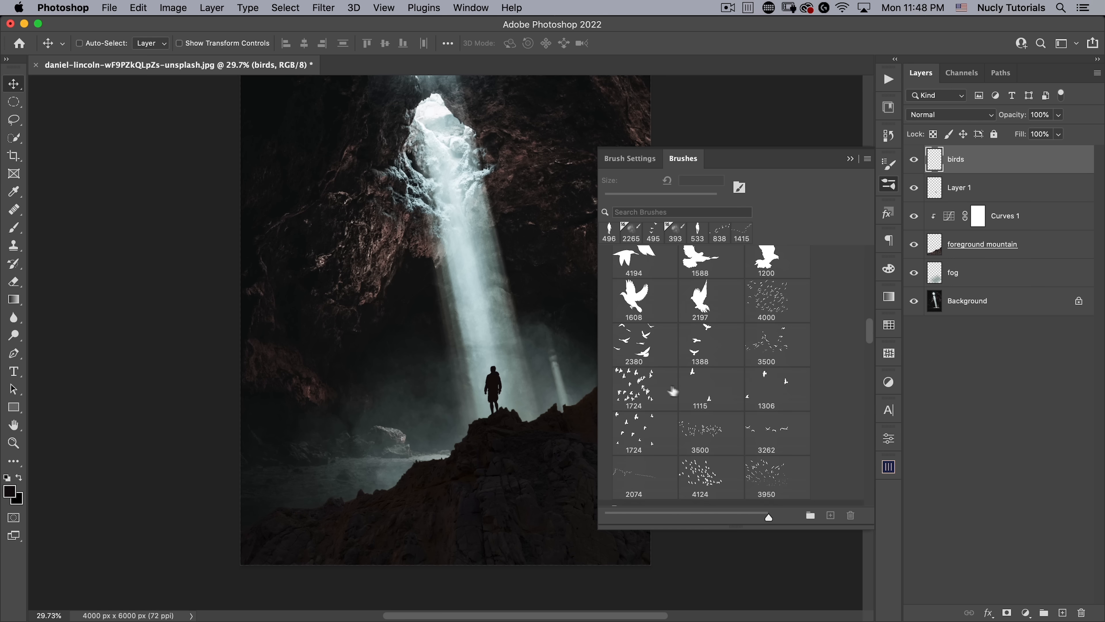
pyautogui.scroll(1, 724, 388)
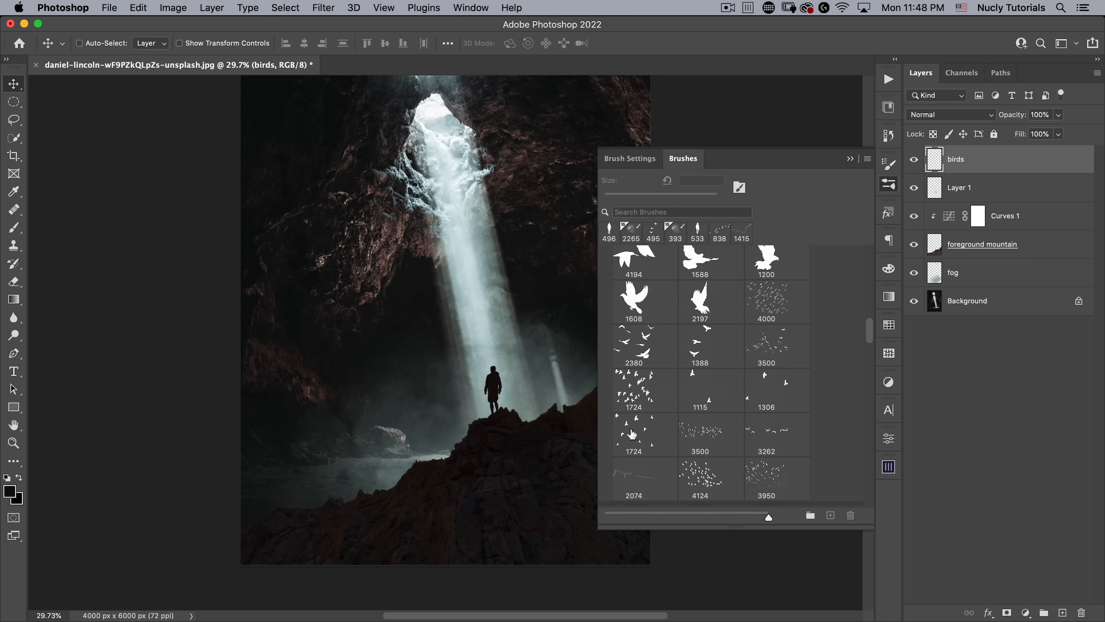
pyautogui.click(633, 434)
pyautogui.click(887, 183)
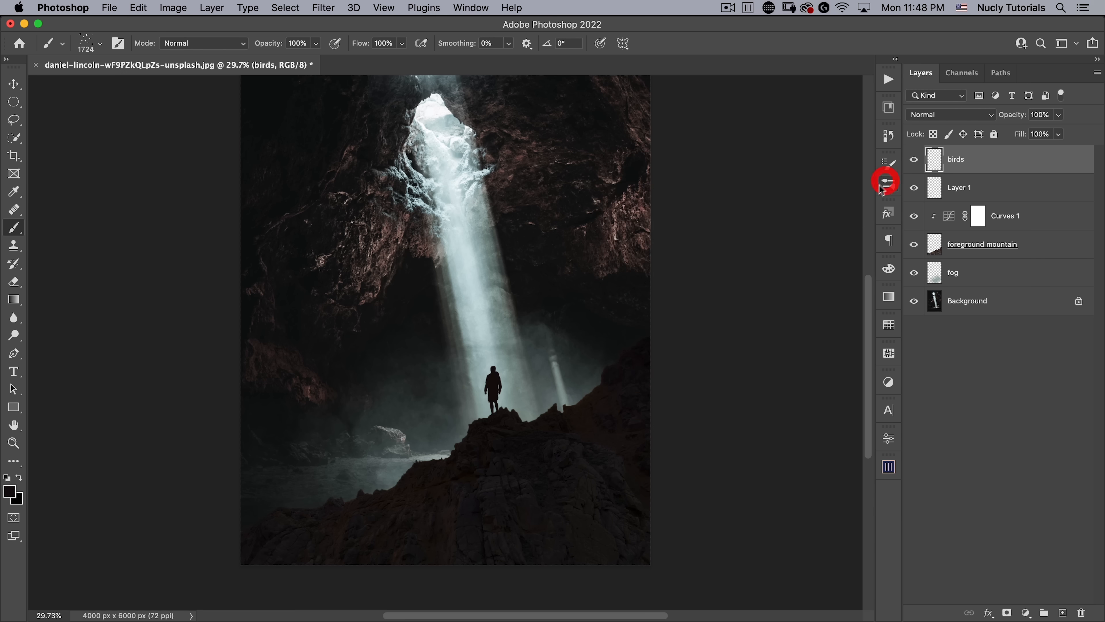
# Stamp the bird flock at 524 px in a sampled dark colour inside the light beam above the man
pyautogui.press('[')
pyautogui.press('[')
pyautogui.press('[')
pyautogui.press('[')
pyautogui.press('[')
pyautogui.press('[')
pyautogui.press('[')
pyautogui.press('[')
pyautogui.press('[')
pyautogui.press('[')
pyautogui.press('[')
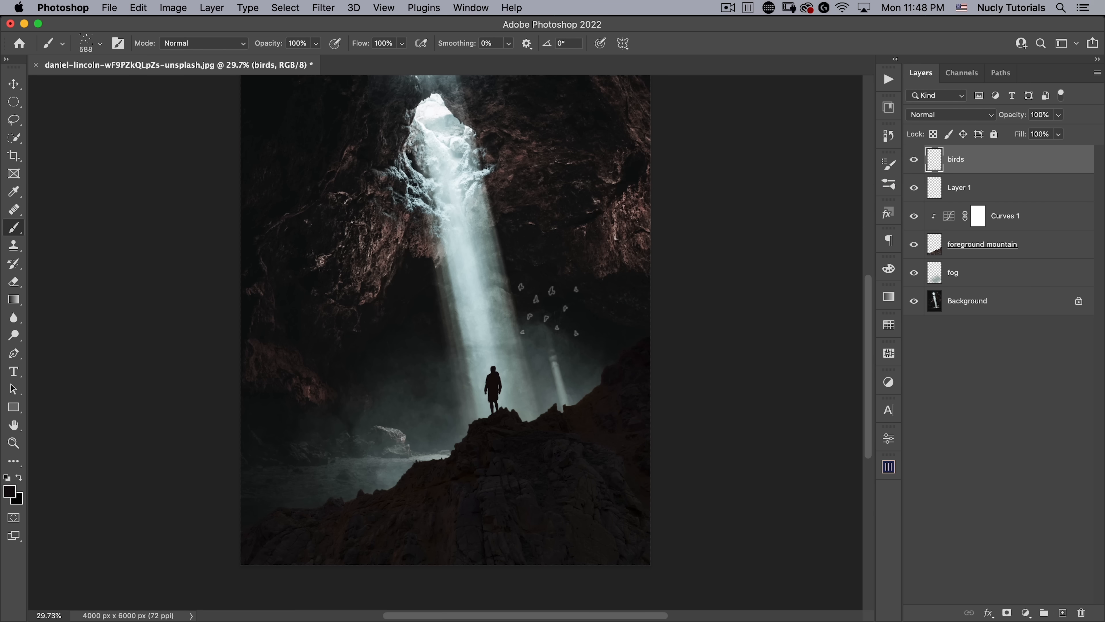
pyautogui.press(']')
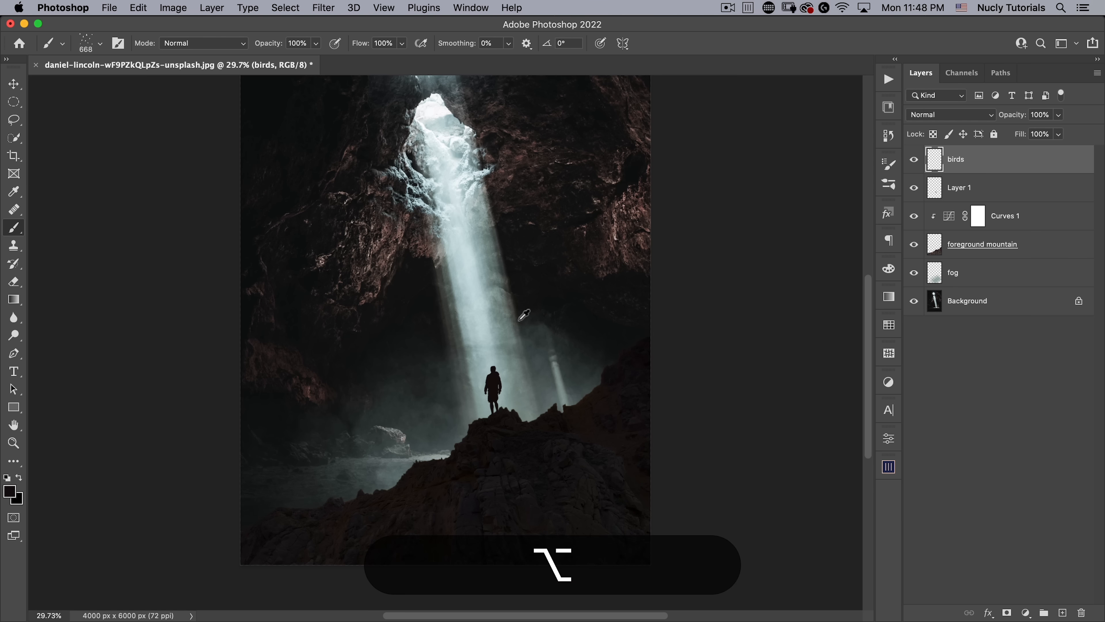
pyautogui.moveTo(531, 322); pyautogui.dragTo(530, 314)
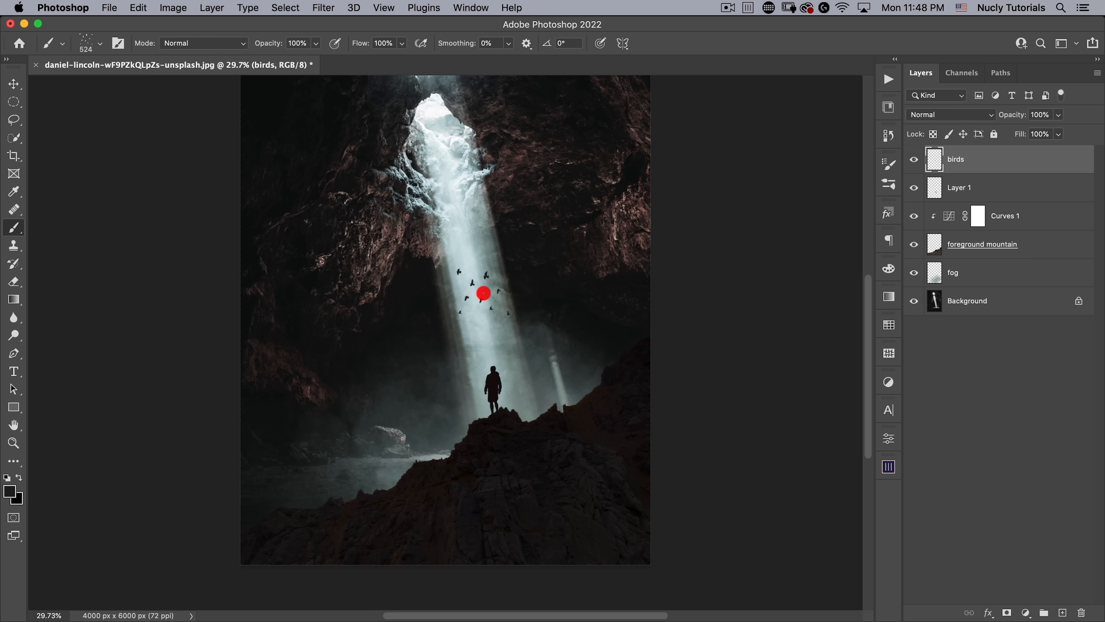
pyautogui.click(484, 293)
# Create a new layer directly below the birds layer and name it "light birds"
pyautogui.click(1063, 612)
pyautogui.moveTo(959, 161); pyautogui.dragTo(960, 188)
pyautogui.doubleClick(960, 187)
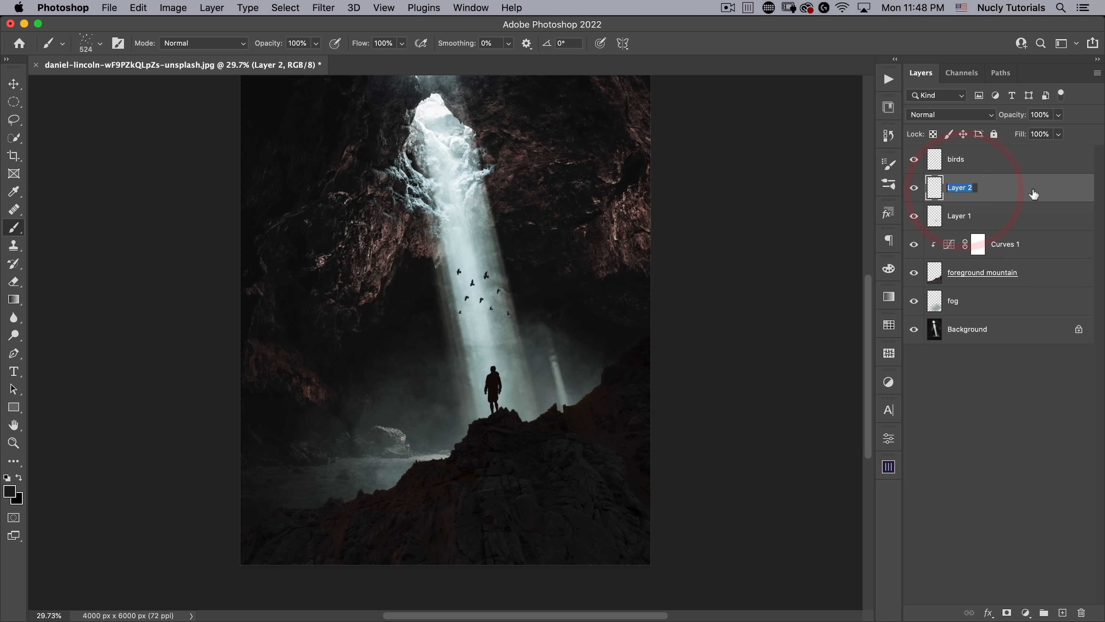
pyautogui.write('light birds')
pyautogui.press('Return')
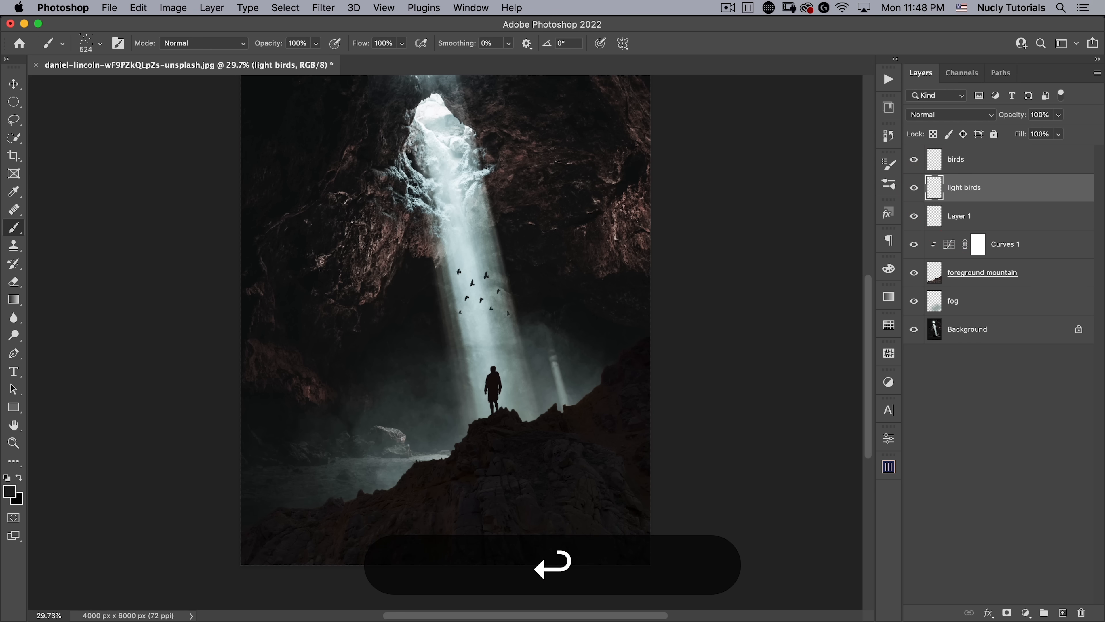
# Stamp a second flock in a pale colour sampled from the beam, over the dark area beside the dark birds, and nudge it into place
pyautogui.keyDown('alt'); pyautogui.click(469, 278); pyautogui.keyUp('alt')
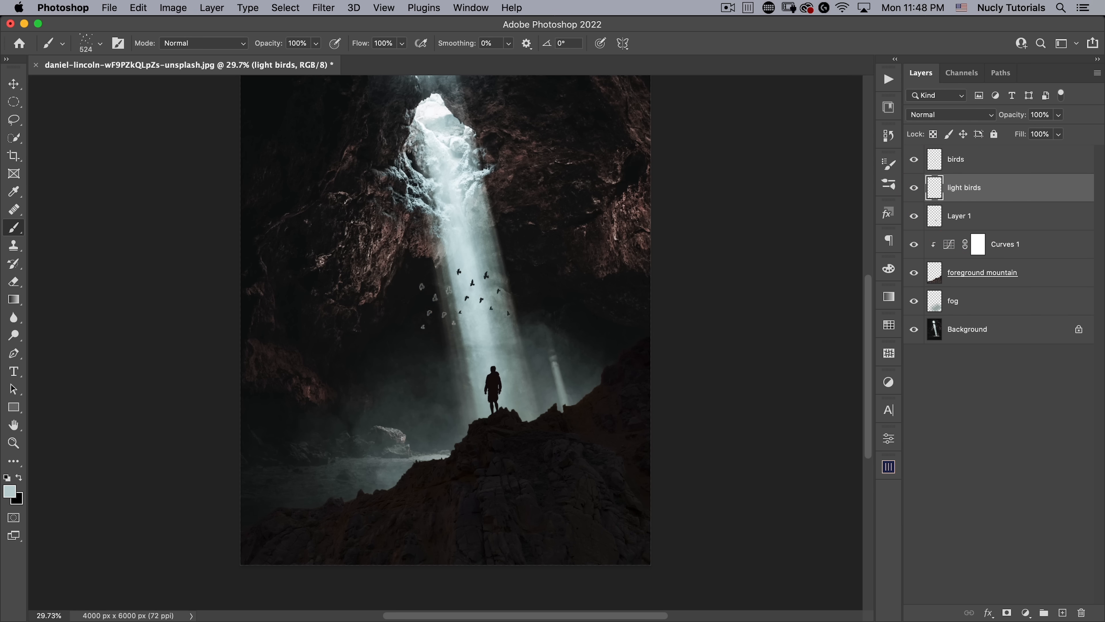
pyautogui.click(444, 306)
pyautogui.press('v')
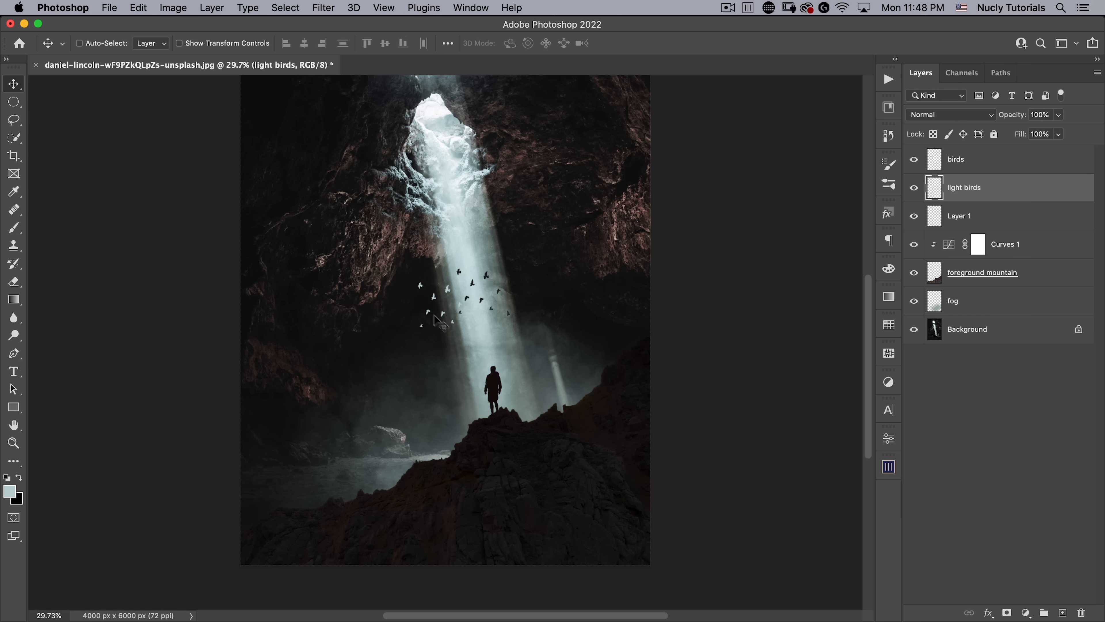
pyautogui.moveTo(440, 326); pyautogui.dragTo(441, 326)
pyautogui.press('super')
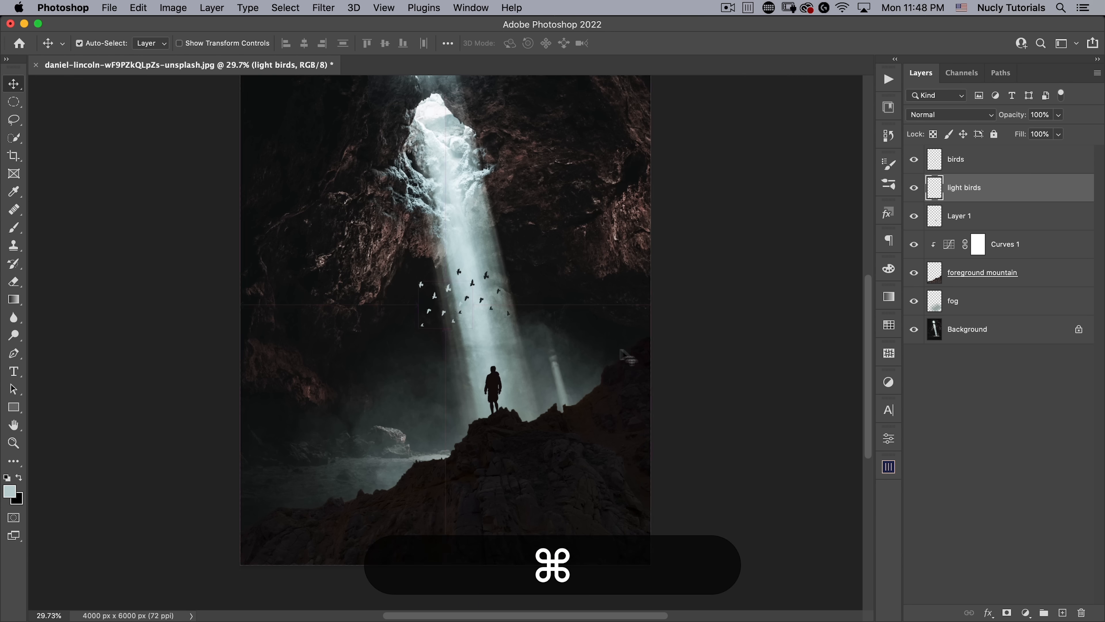
# Darken the light birds with a Hue/Saturation adjustment, setting Lightness to -14
pyautogui.press('super+u')
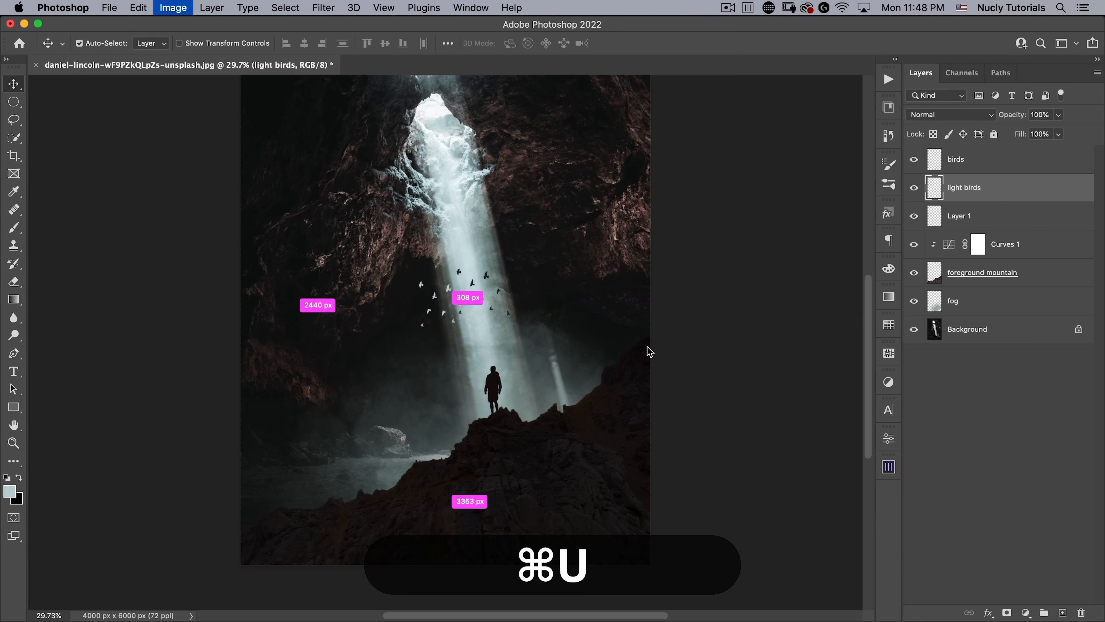
pyautogui.moveTo(642, 97); pyautogui.dragTo(678, 122)
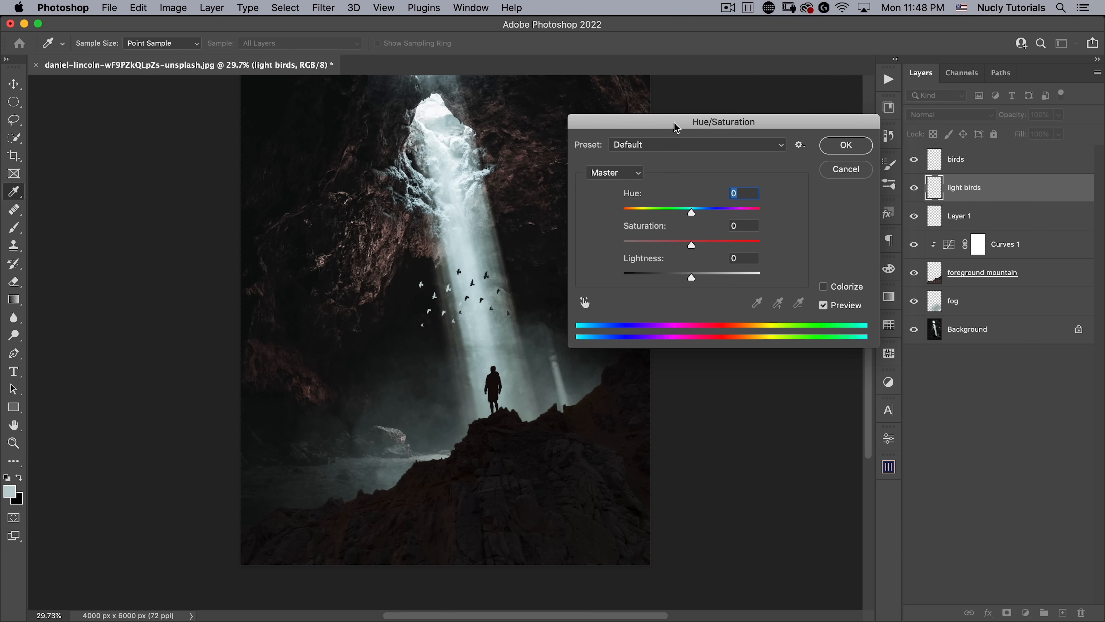
pyautogui.moveTo(692, 279); pyautogui.dragTo(688, 277)
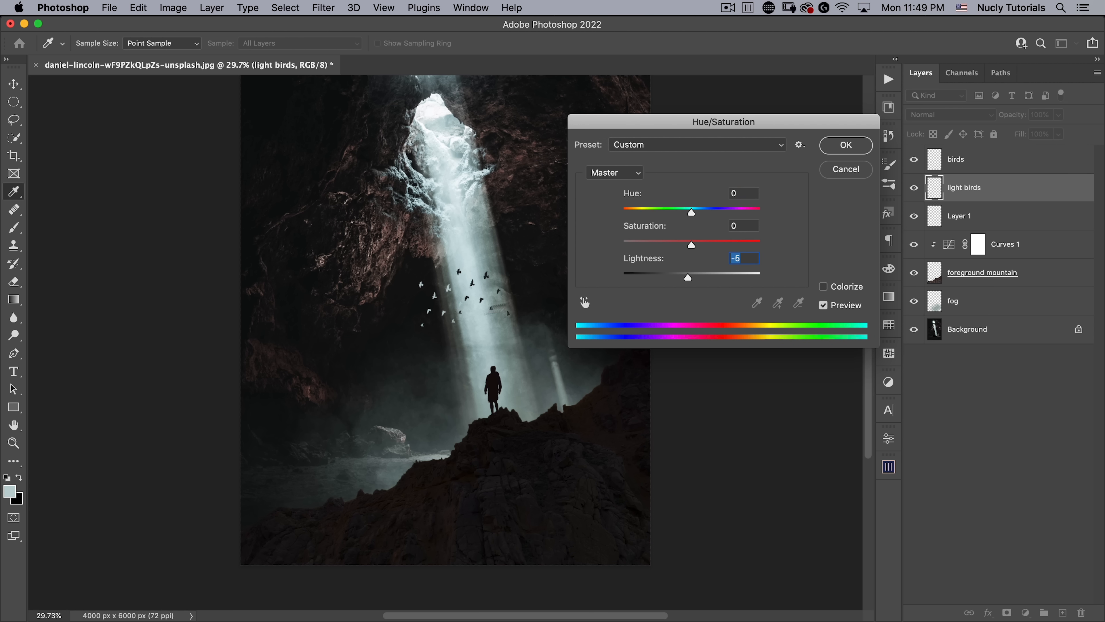
pyautogui.moveTo(689, 280); pyautogui.dragTo(682, 279)
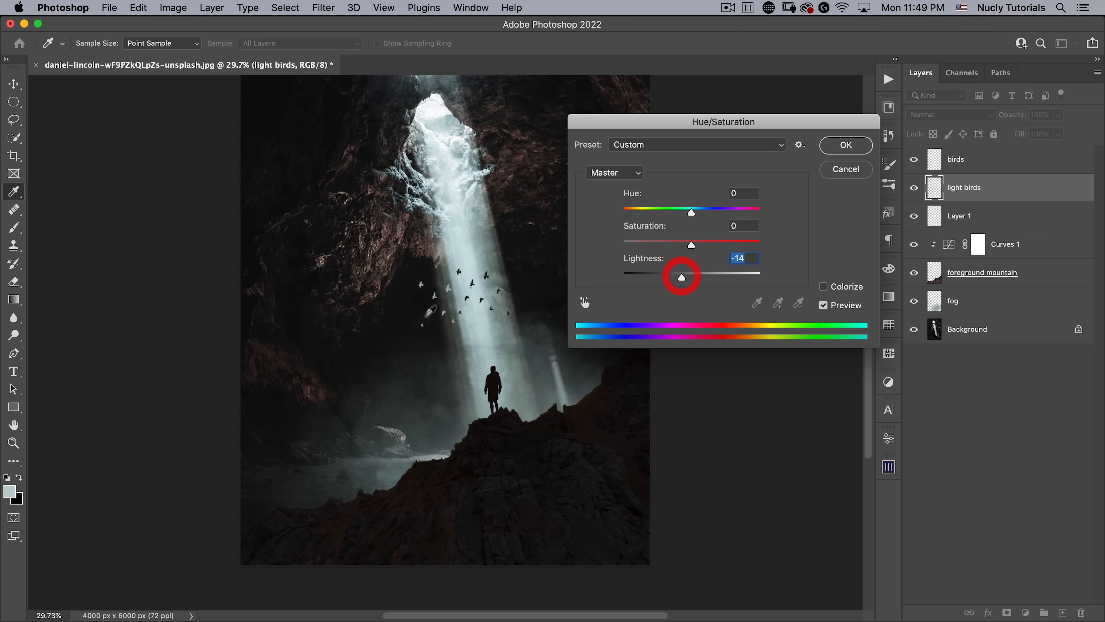
pyautogui.click(851, 144)
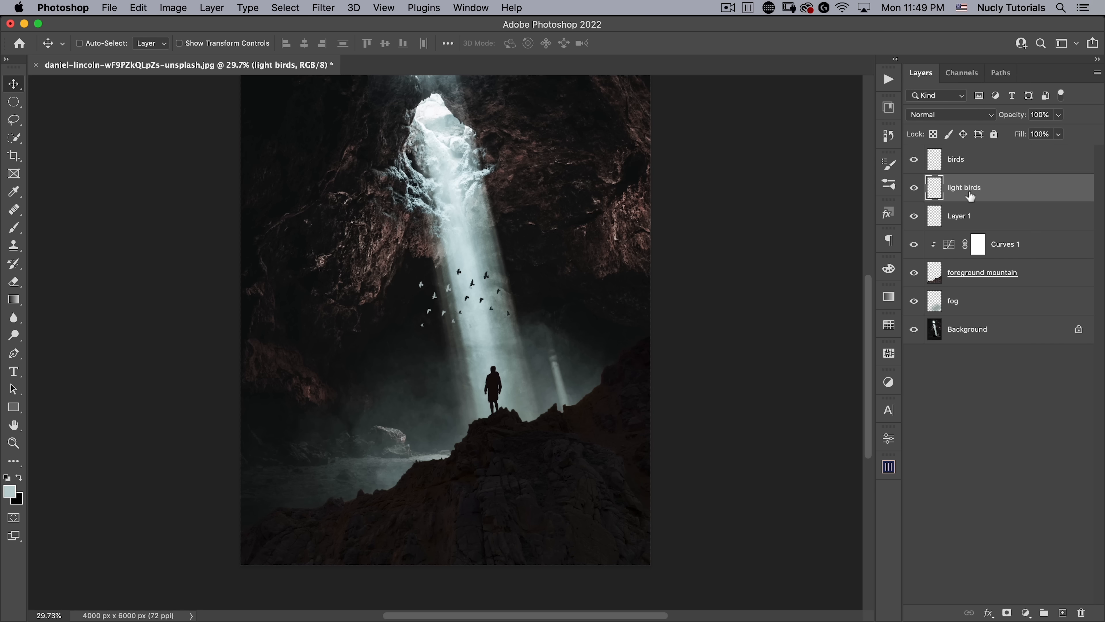
# Scale the light birds proportionally from their centre to 90.92%
pyautogui.press('super+t')
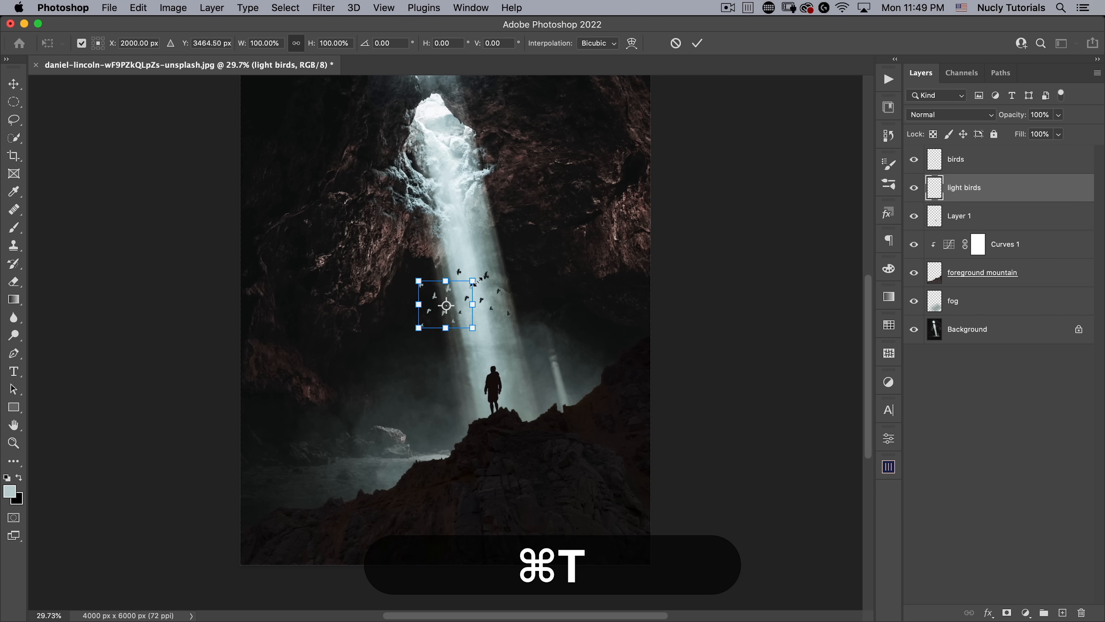
pyautogui.moveTo(480, 279); pyautogui.dragTo(481, 286)
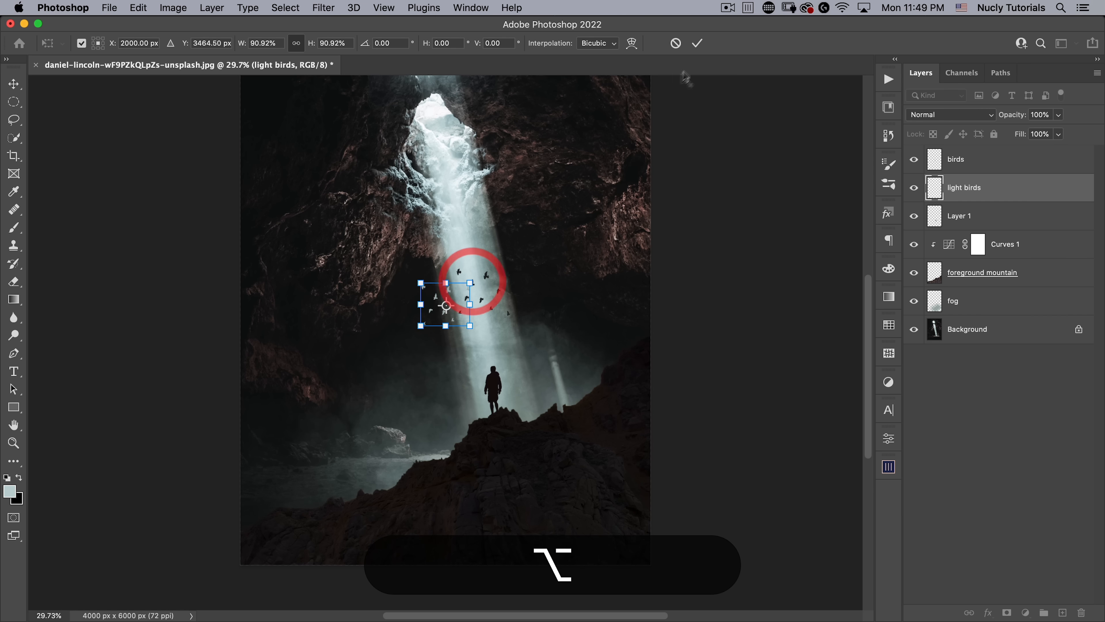
pyautogui.click(697, 43)
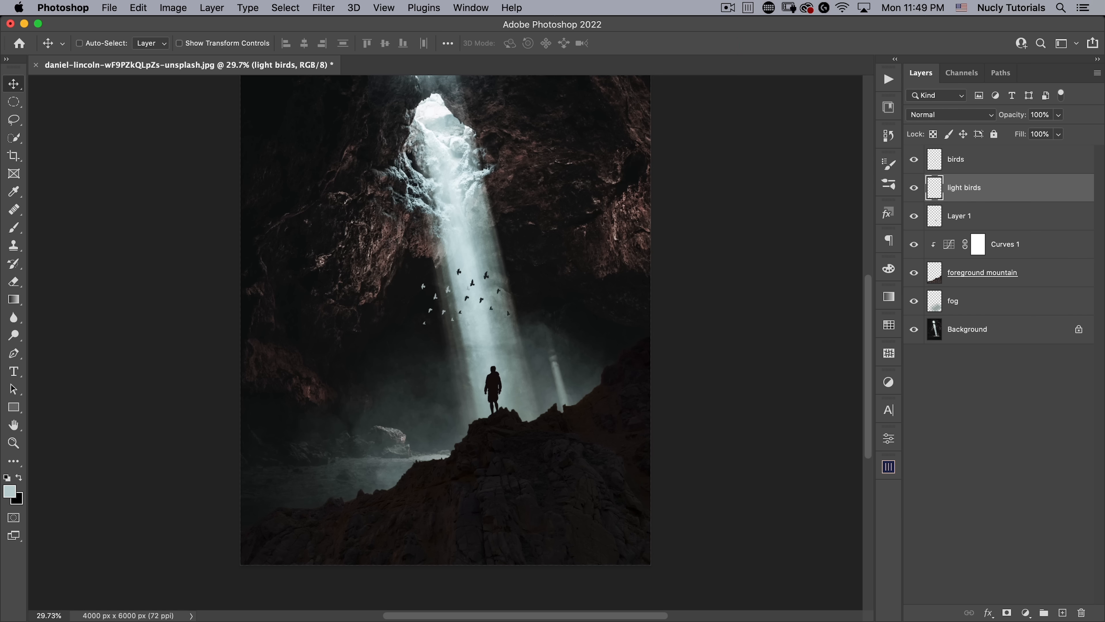
# Add a Pattern fill layer above the birds layer, using the fine grey noise pattern from the Nucly Patterns group
pyautogui.moveTo(526, 333); pyautogui.dragTo(506, 370)
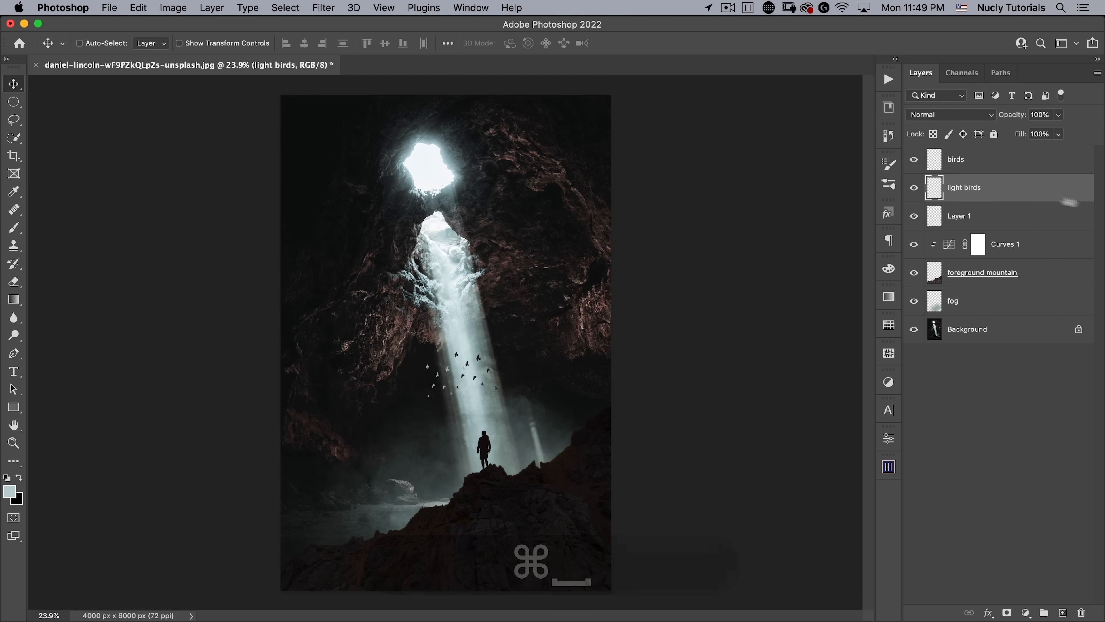
pyautogui.click(977, 162)
pyautogui.click(1026, 613)
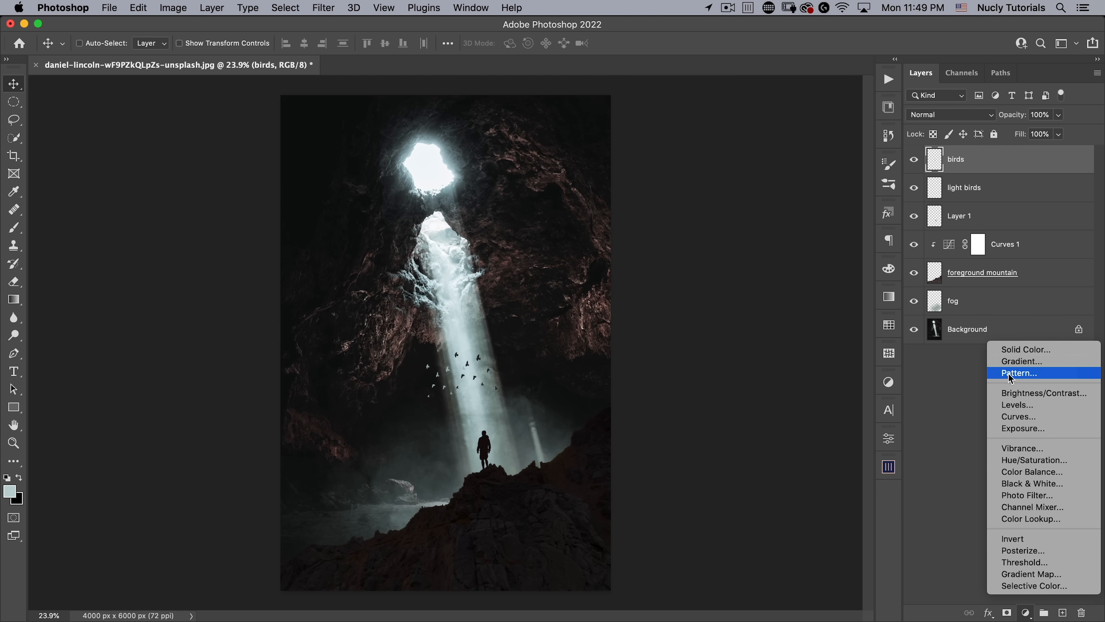
pyautogui.click(1027, 373)
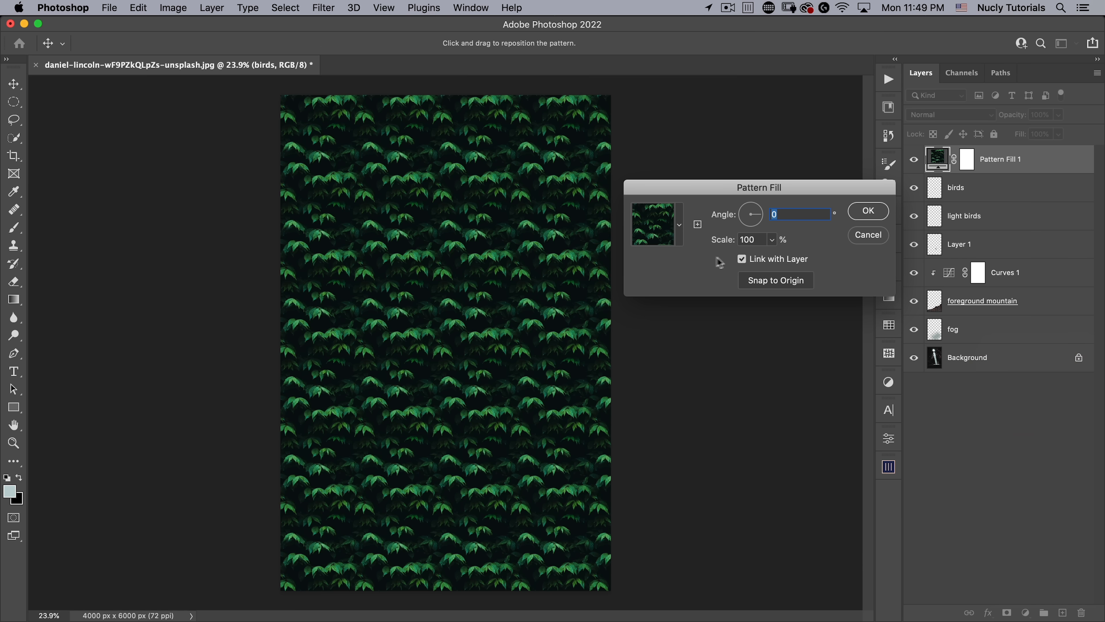
pyautogui.moveTo(704, 189); pyautogui.dragTo(708, 165)
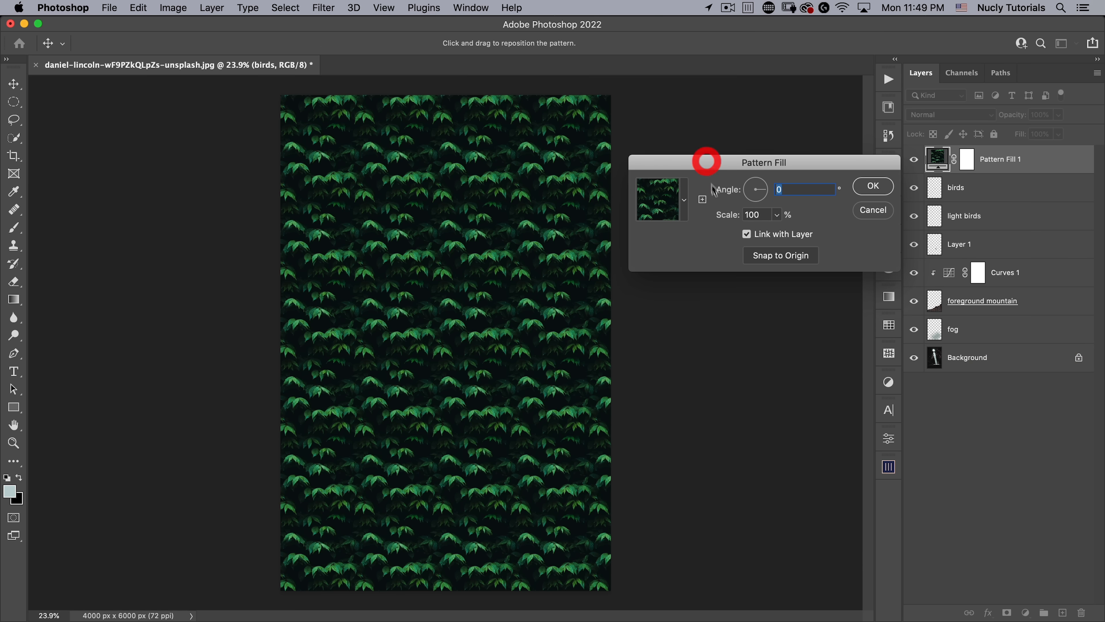
pyautogui.click(685, 203)
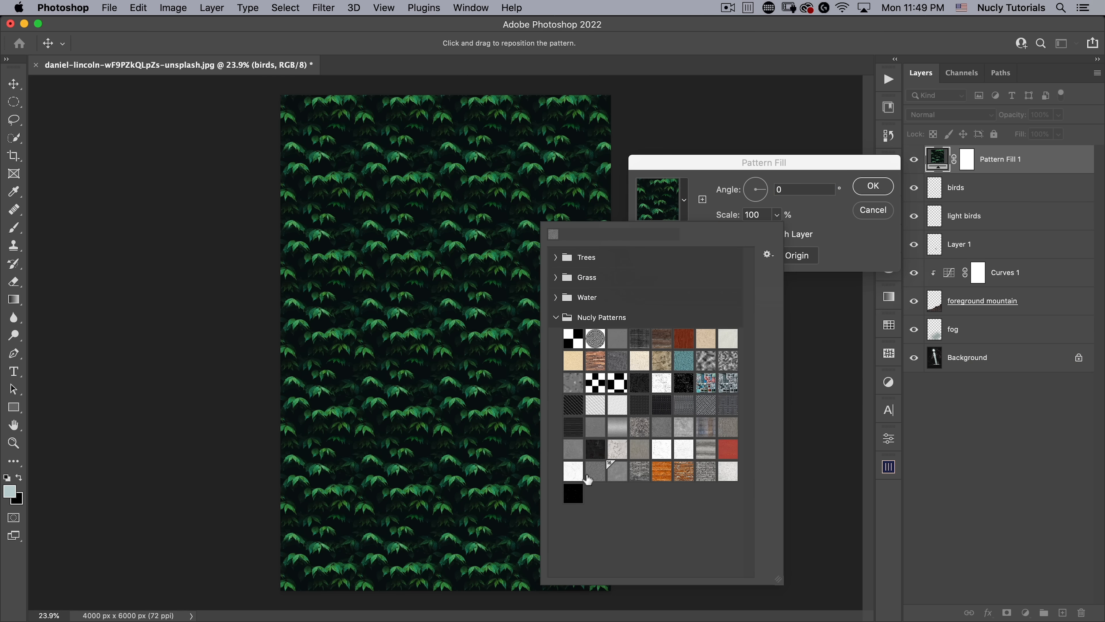
pyautogui.click(595, 477)
pyautogui.click(682, 162)
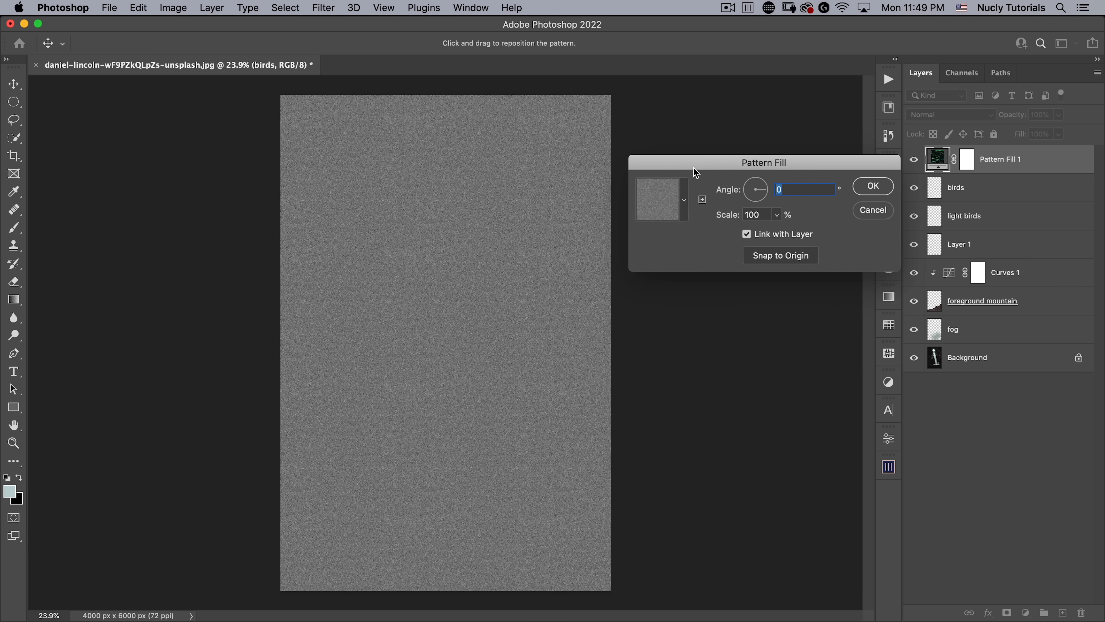
# Set the grey noise pattern's scale to 80% and apply the pattern fill
pyautogui.moveTo(694, 168); pyautogui.dragTo(687, 165)
pyautogui.click(771, 212)
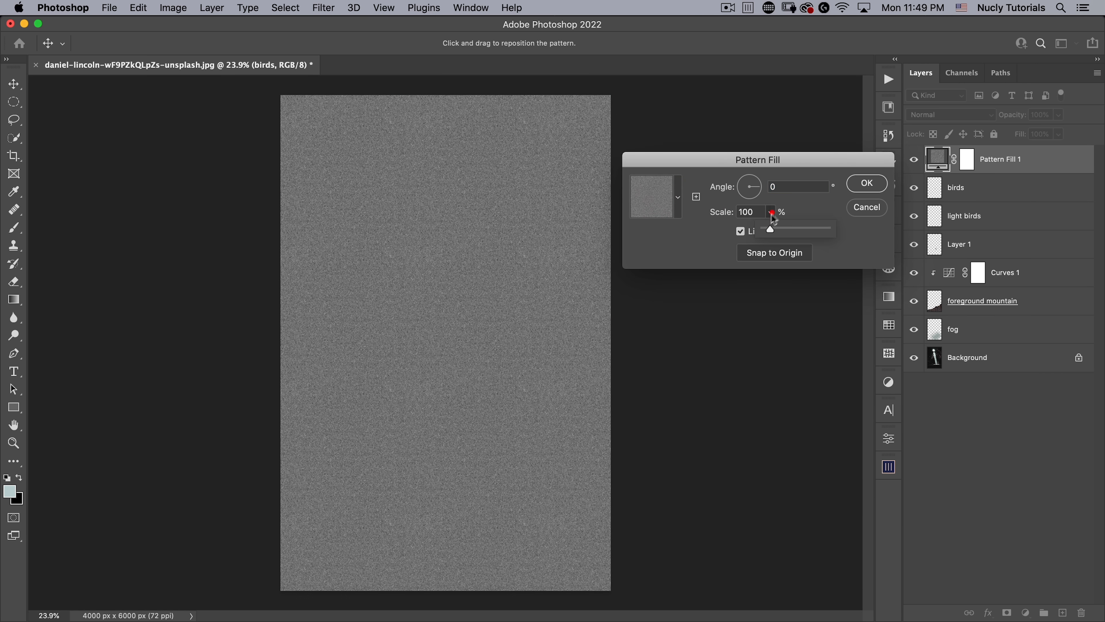
pyautogui.moveTo(771, 228)
pyautogui.mouseDown()
pyautogui.moveTo(790, 226)
pyautogui.moveTo(767, 229)
pyautogui.mouseUp()
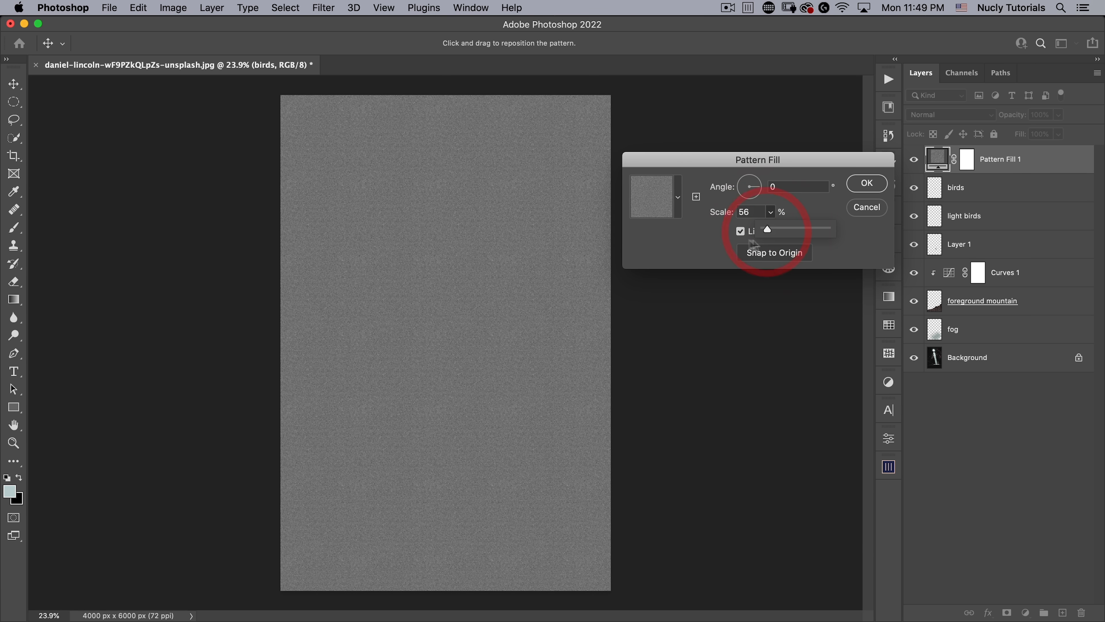
pyautogui.doubleClick(745, 211)
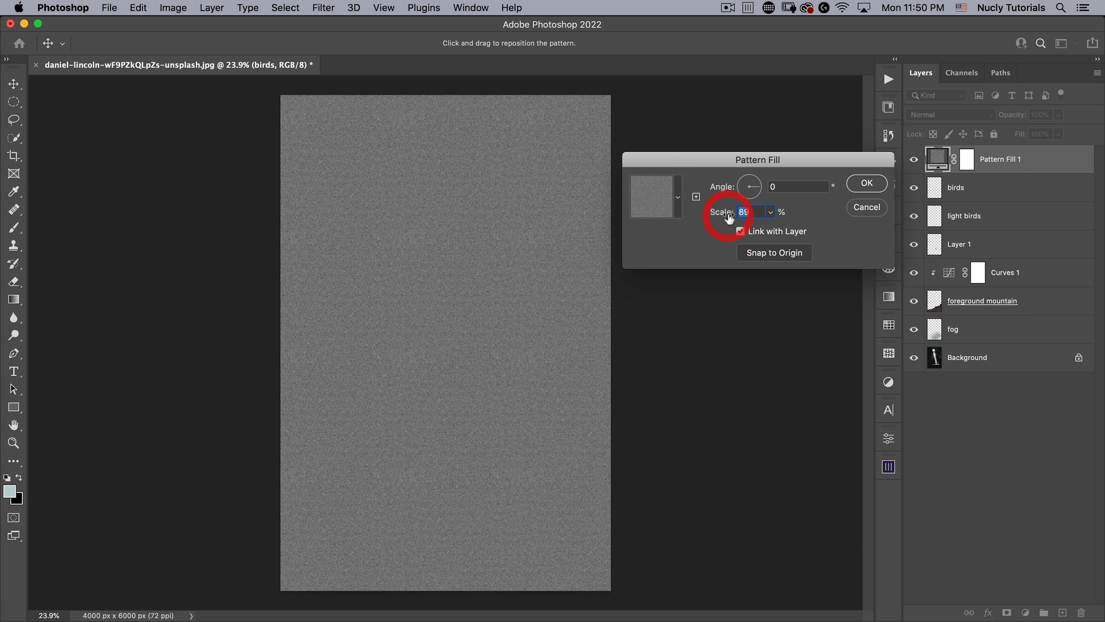
pyautogui.write('50')
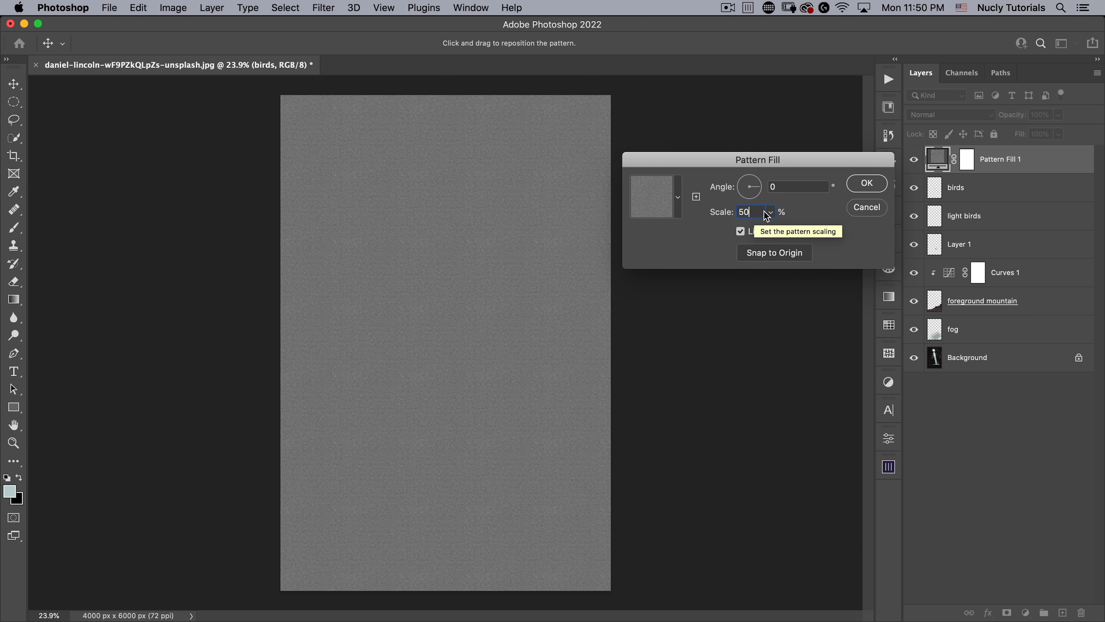
pyautogui.click(771, 211)
pyautogui.click(726, 212)
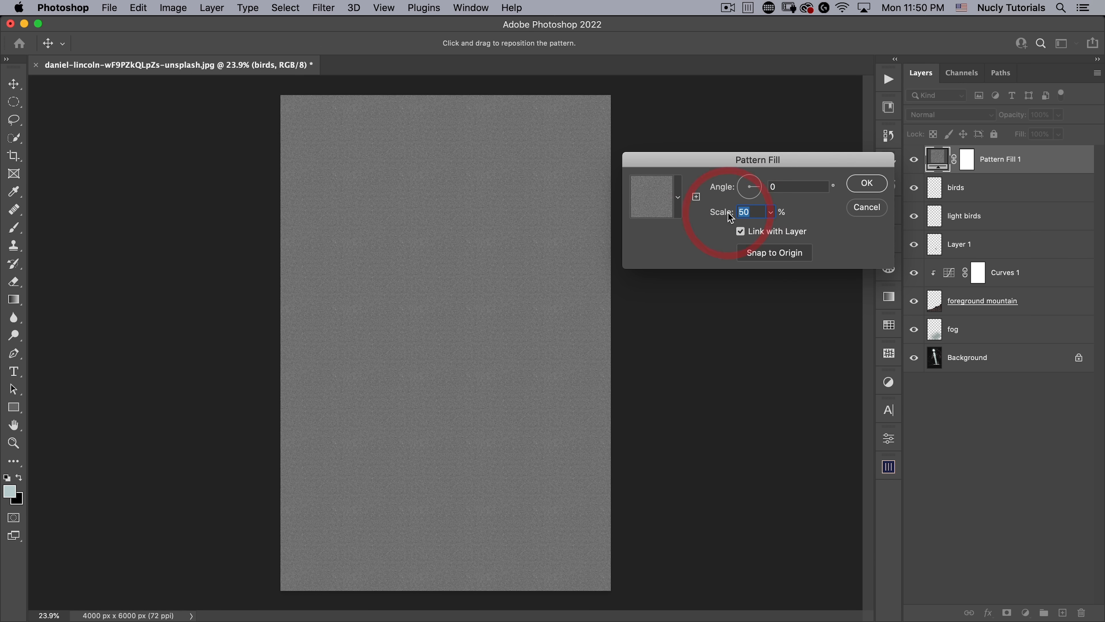
pyautogui.write('80')
pyautogui.click(865, 182)
# Set the pattern fill layer's blend mode to Overlay and its Fill to 74%
pyautogui.click(961, 114)
pyautogui.click(943, 261)
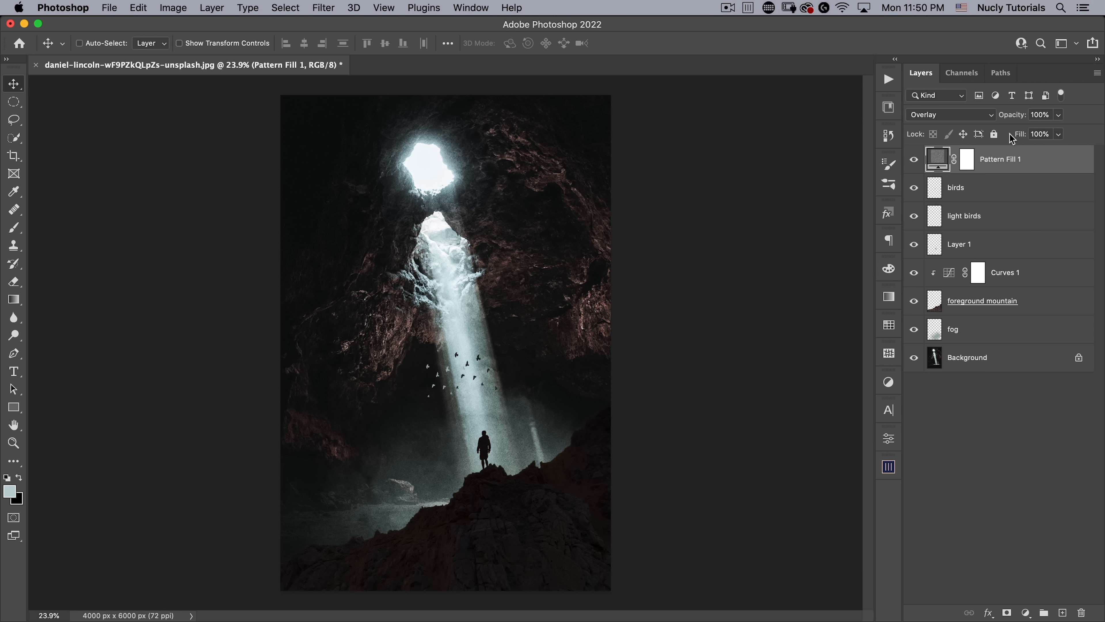
pyautogui.moveTo(1018, 138); pyautogui.dragTo(1009, 139)
pyautogui.click(1017, 140)
# Add a Curves adjustment above the pattern fill and, in the Blue channel, set the black point's output to 15 and the white point's to 237
pyautogui.click(1026, 612)
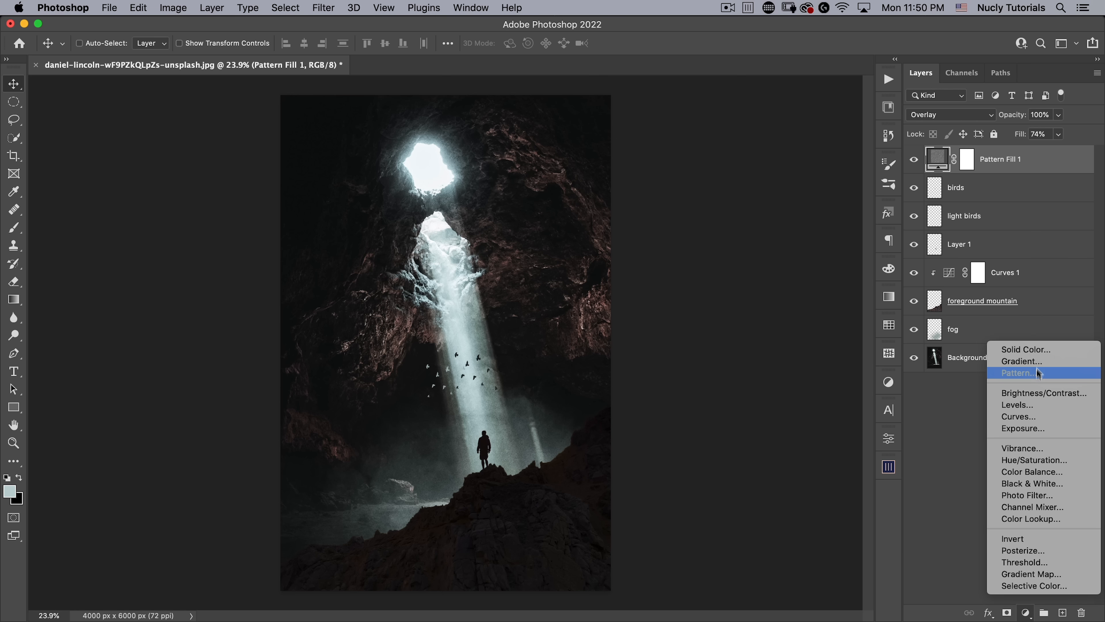
pyautogui.click(1034, 417)
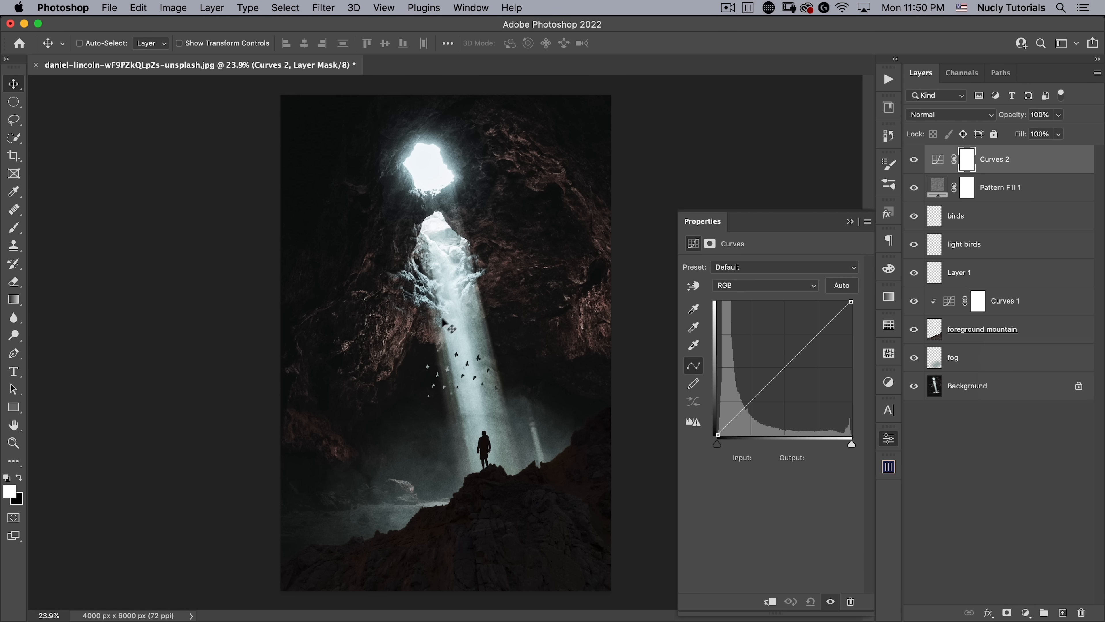
pyautogui.click(772, 286)
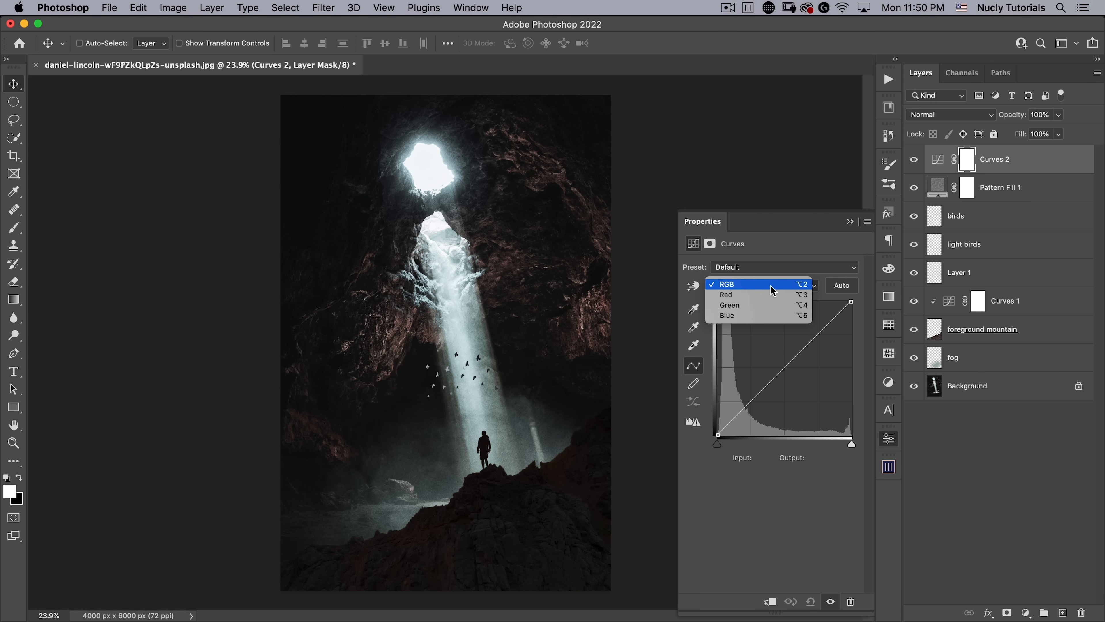
pyautogui.click(764, 315)
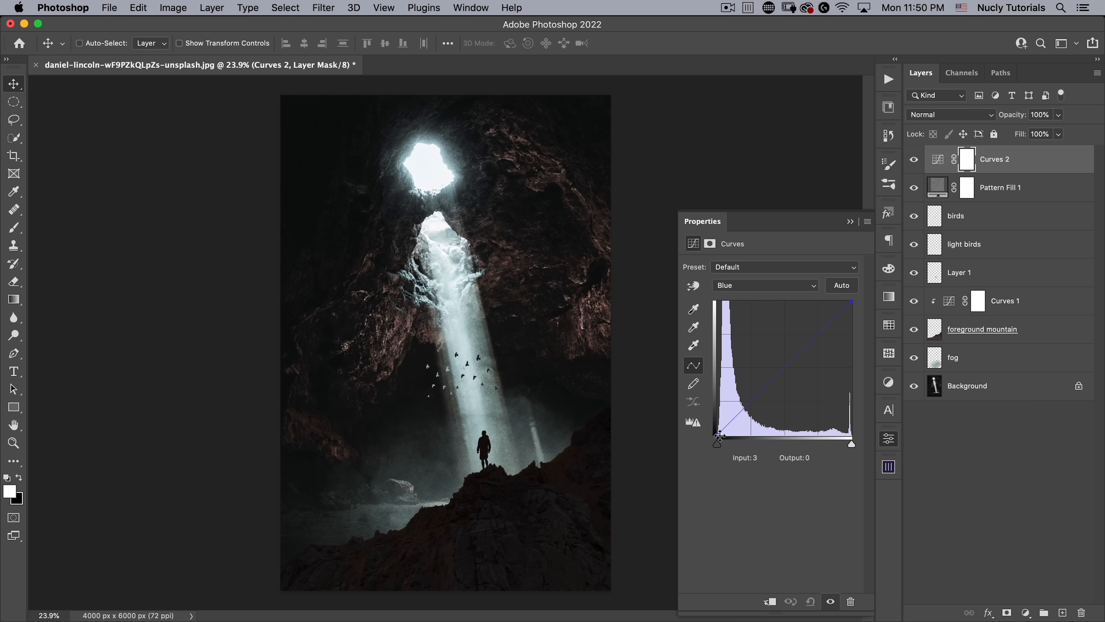
pyautogui.moveTo(720, 435); pyautogui.dragTo(720, 427)
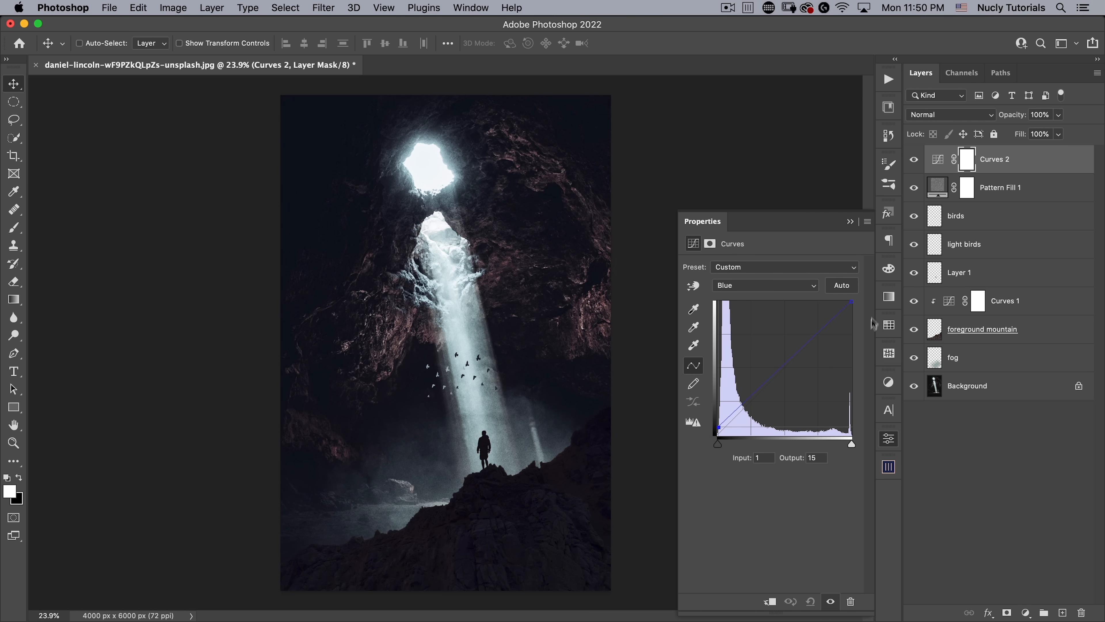
pyautogui.moveTo(853, 303); pyautogui.dragTo(852, 313)
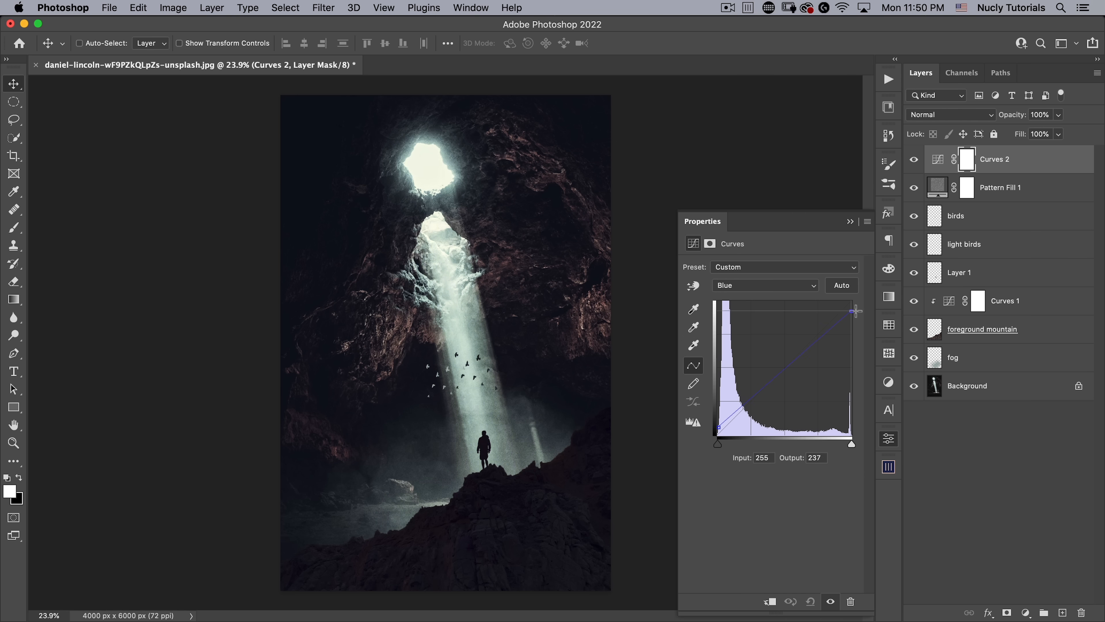
# In the Red channel of the same Curves adjustment, set the black point's input to 13 and the white point's input to 239
pyautogui.click(765, 285)
pyautogui.click(764, 264)
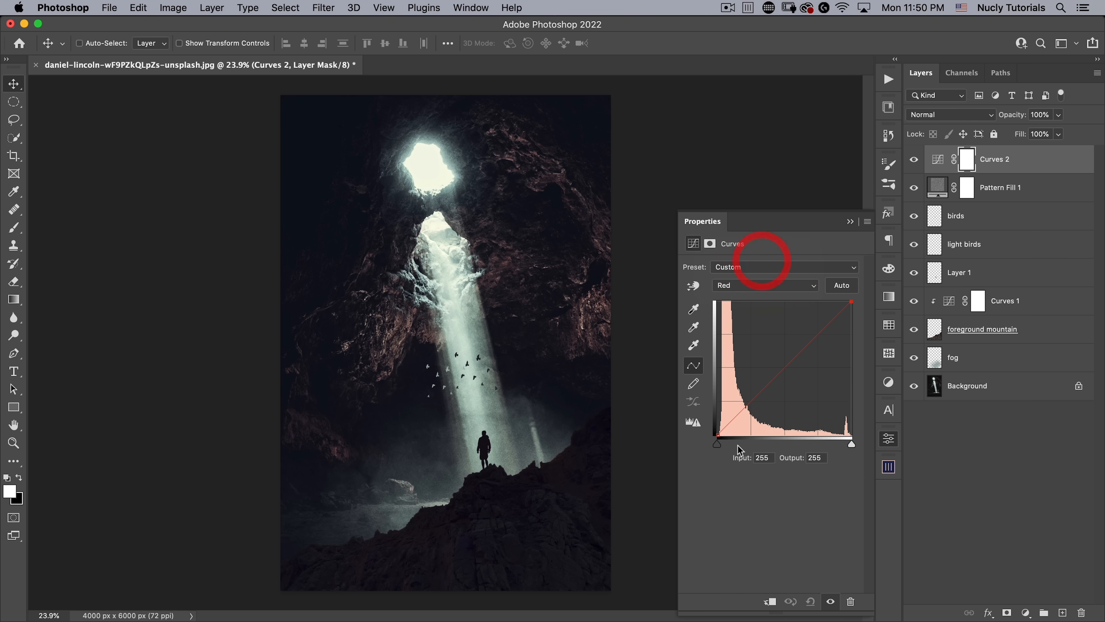
pyautogui.moveTo(717, 444); pyautogui.dragTo(724, 444)
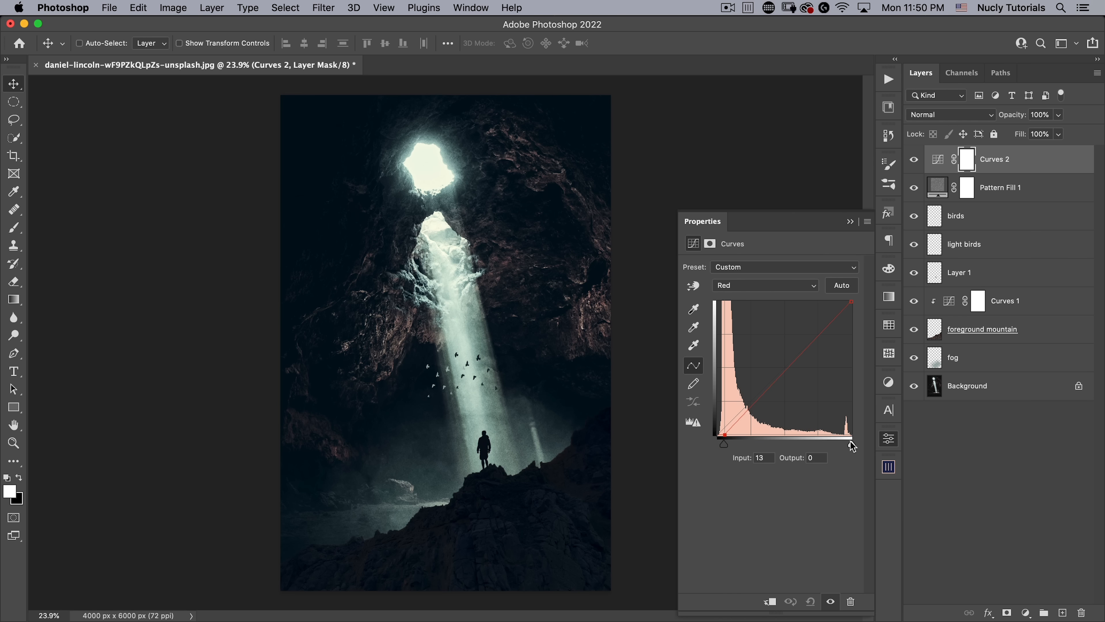
pyautogui.moveTo(852, 443); pyautogui.dragTo(843, 443)
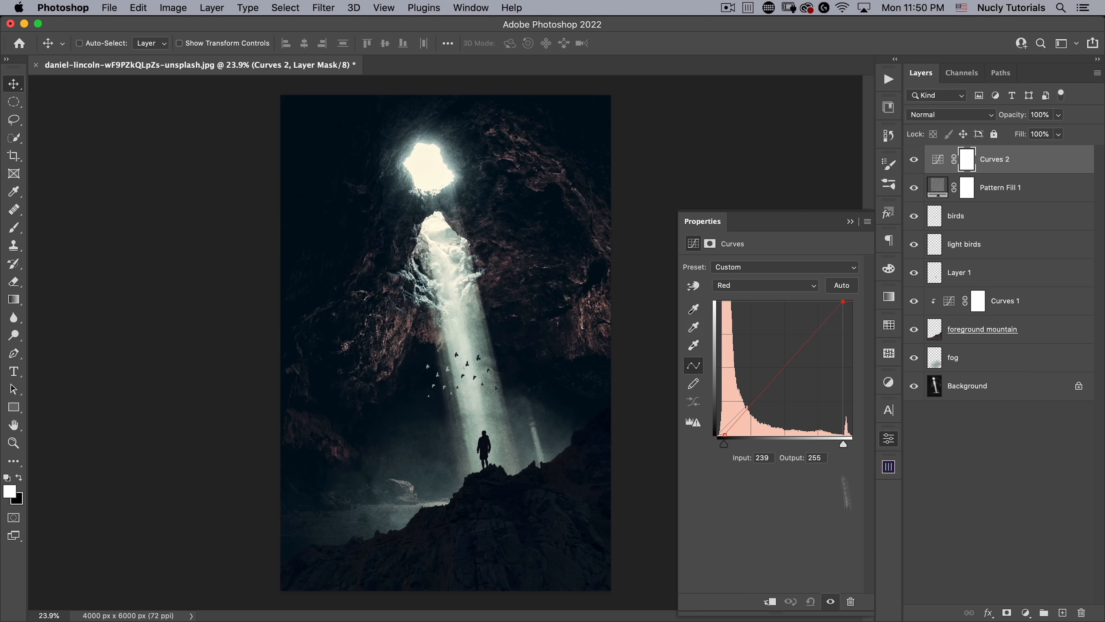
# Compare the image with and without the top Curves adjustment, leave the adjustment visible and put its settings away
pyautogui.click(832, 602)
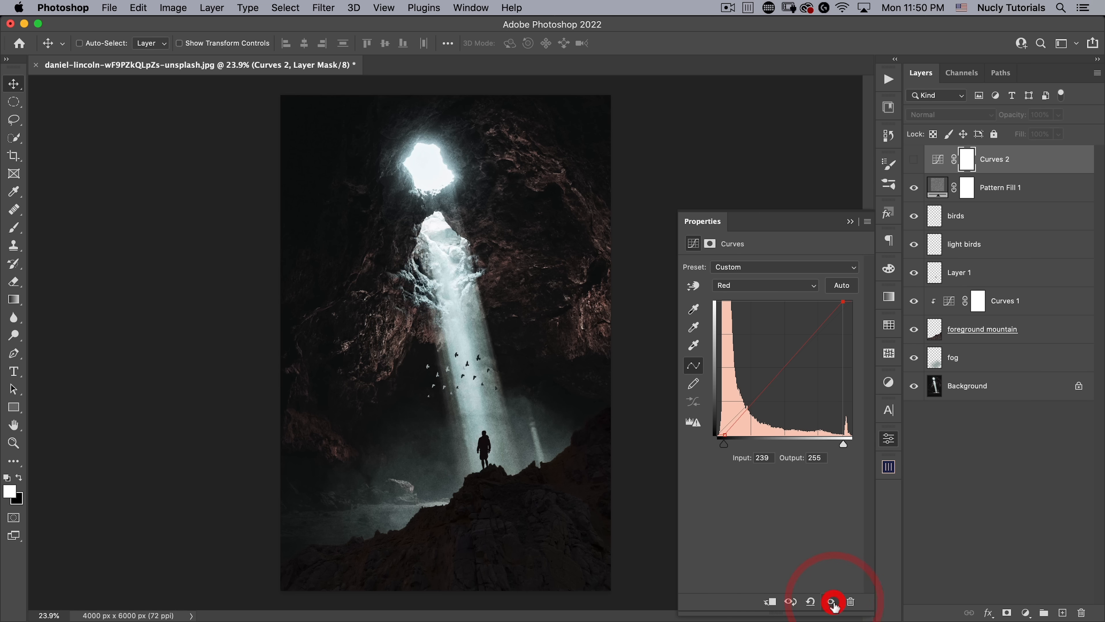
pyautogui.click(832, 602)
pyautogui.click(834, 603)
pyautogui.click(834, 603)
pyautogui.click(836, 603)
pyautogui.click(838, 603)
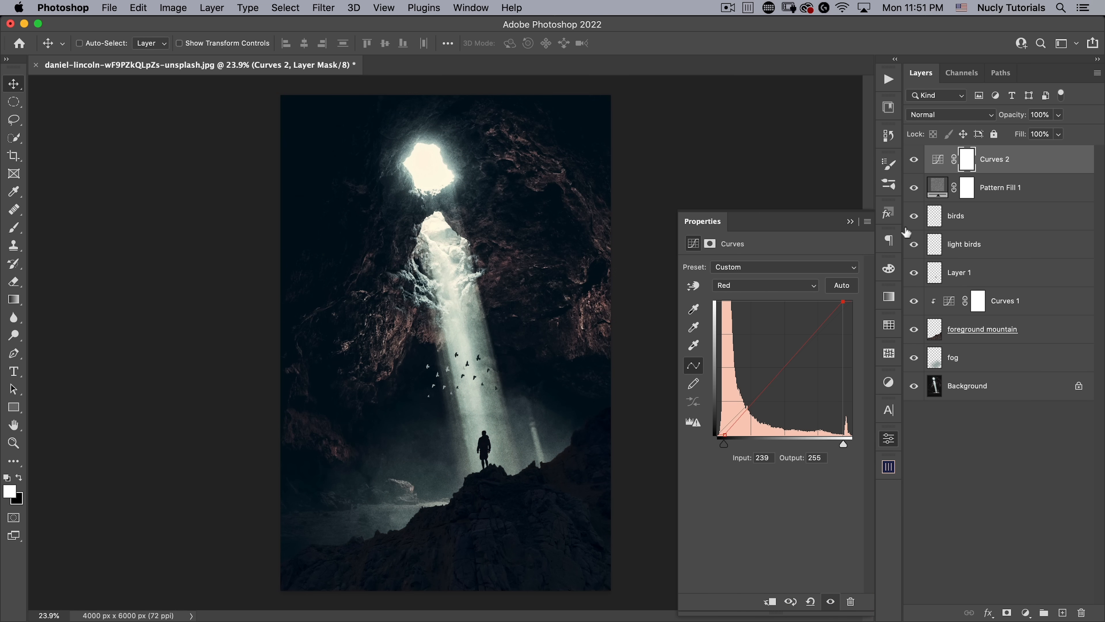
pyautogui.click(891, 440)
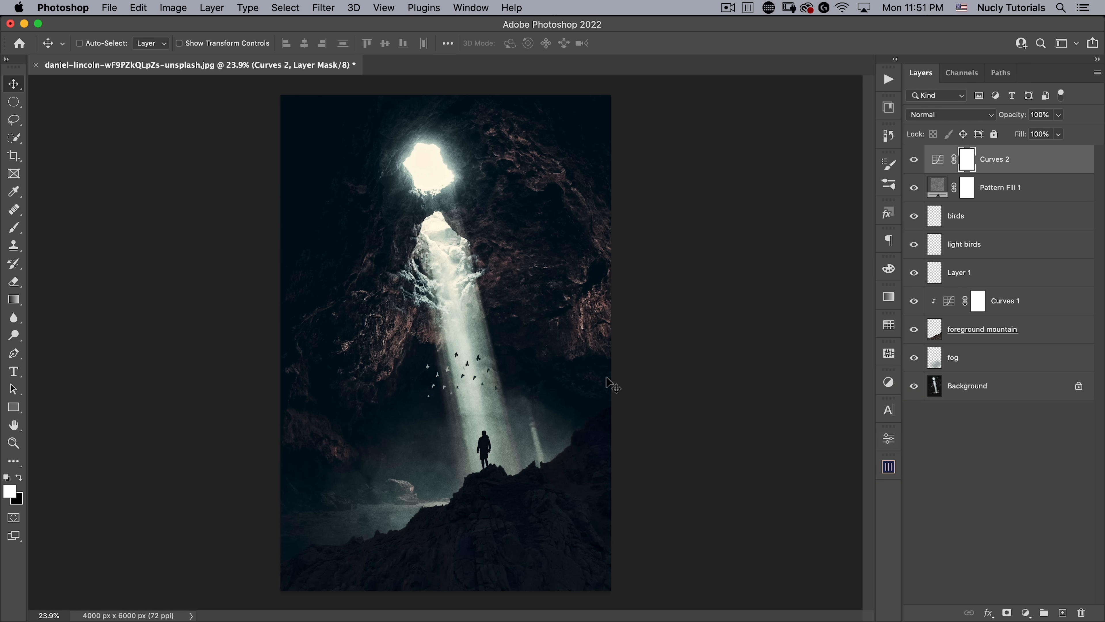
# Save the composite as "man in the cavern.psd" in the Assets folder with Maximize Compatibility on, and close the document
pyautogui.click(36, 67)
pyautogui.click(675, 228)
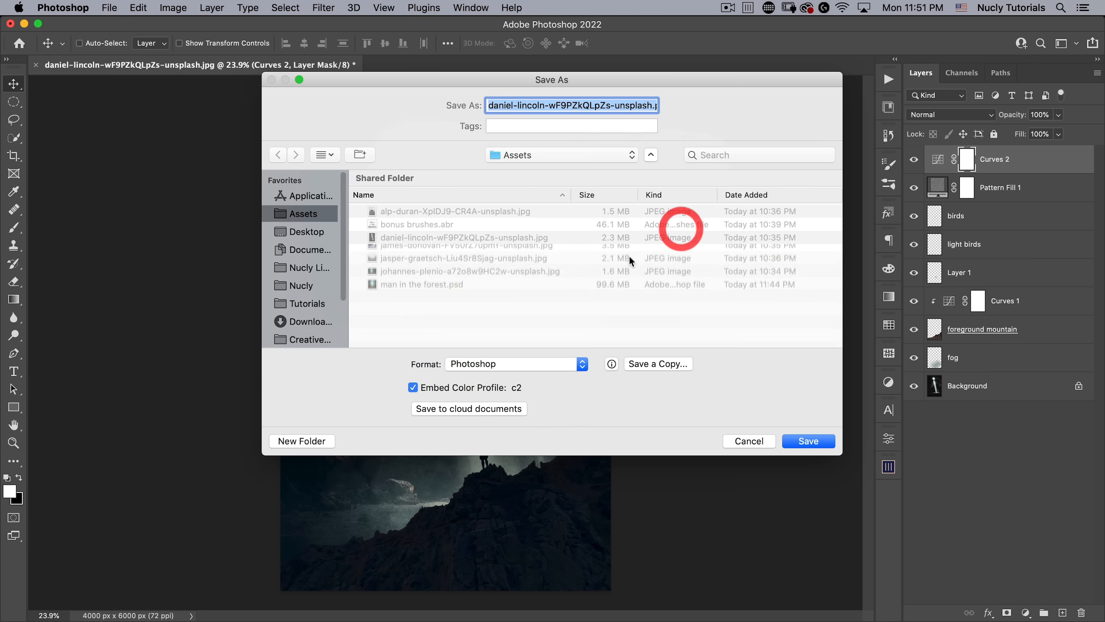
pyautogui.press('Right')
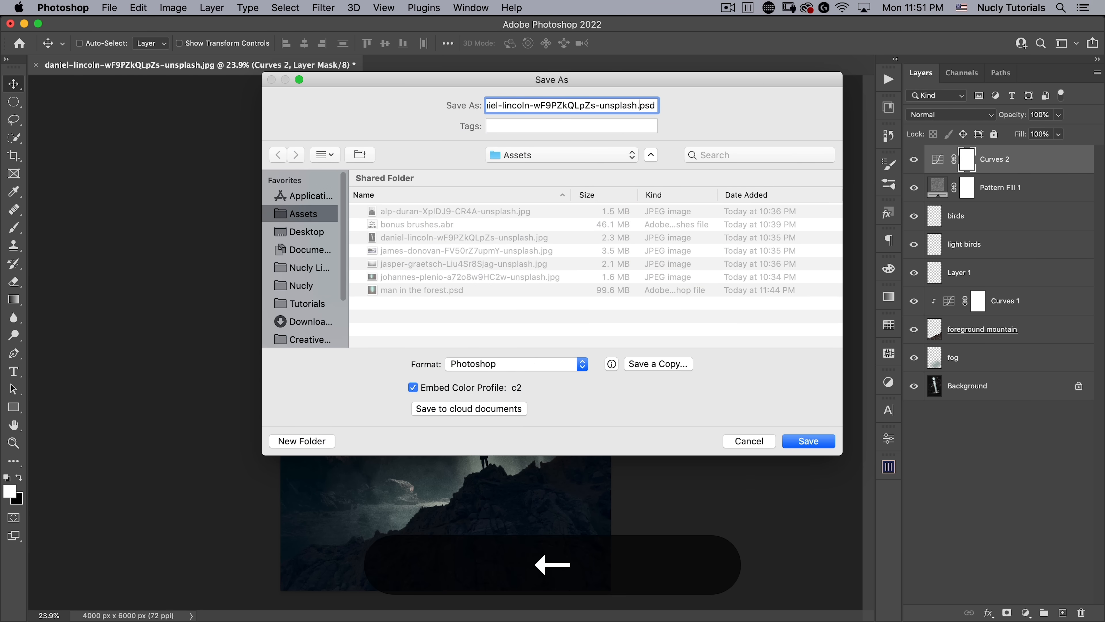
pyautogui.press('shift+super+Left')
pyautogui.write('man in the ')
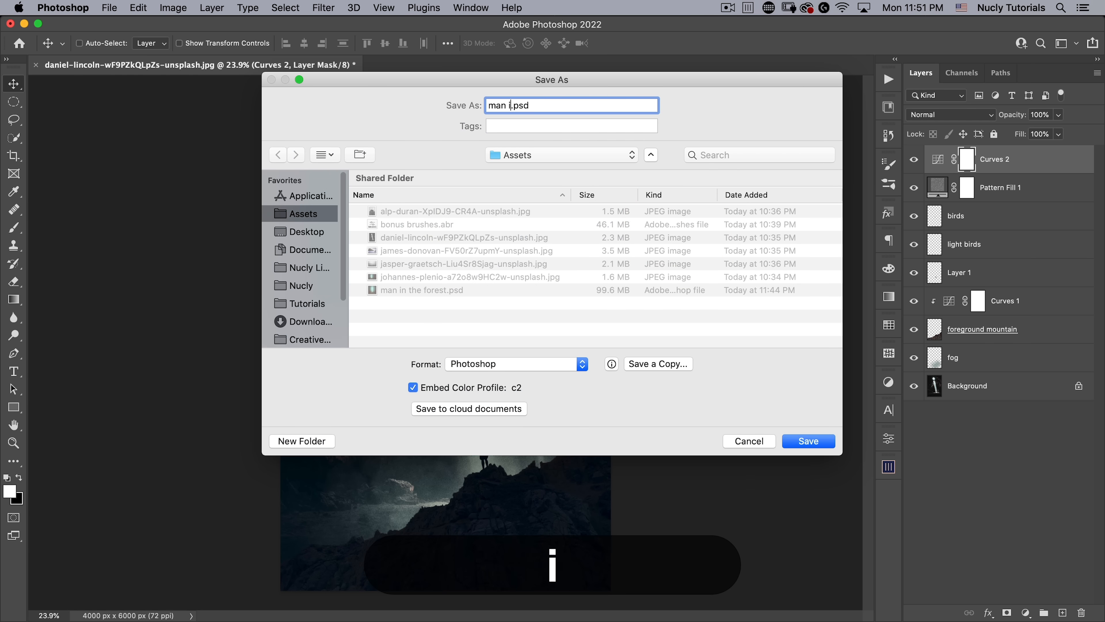
pyautogui.write('cavern')
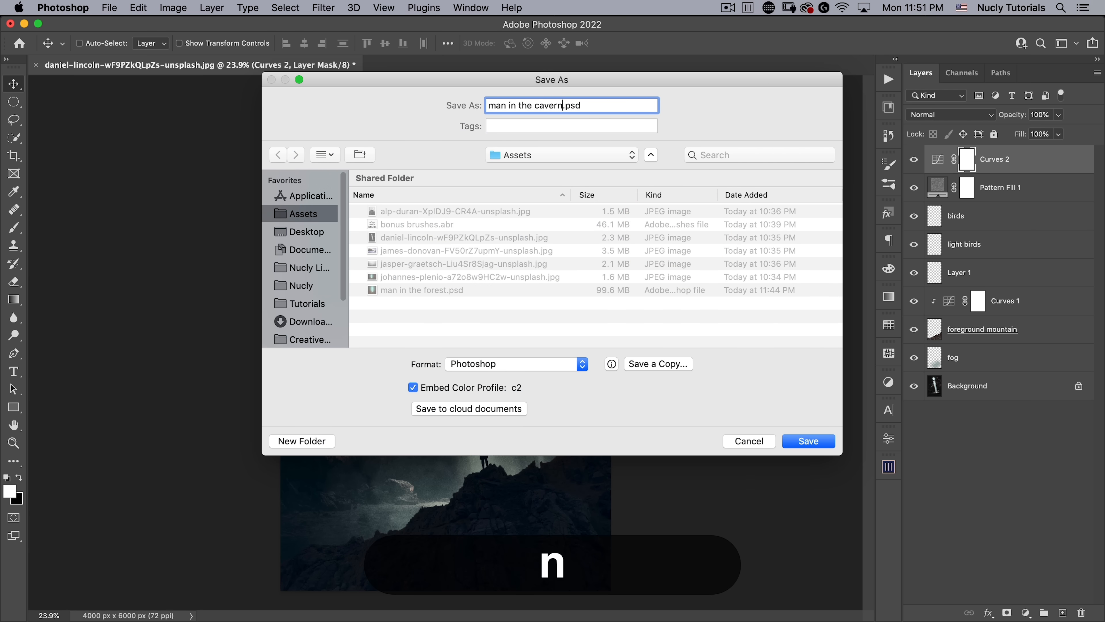
pyautogui.press('Return')
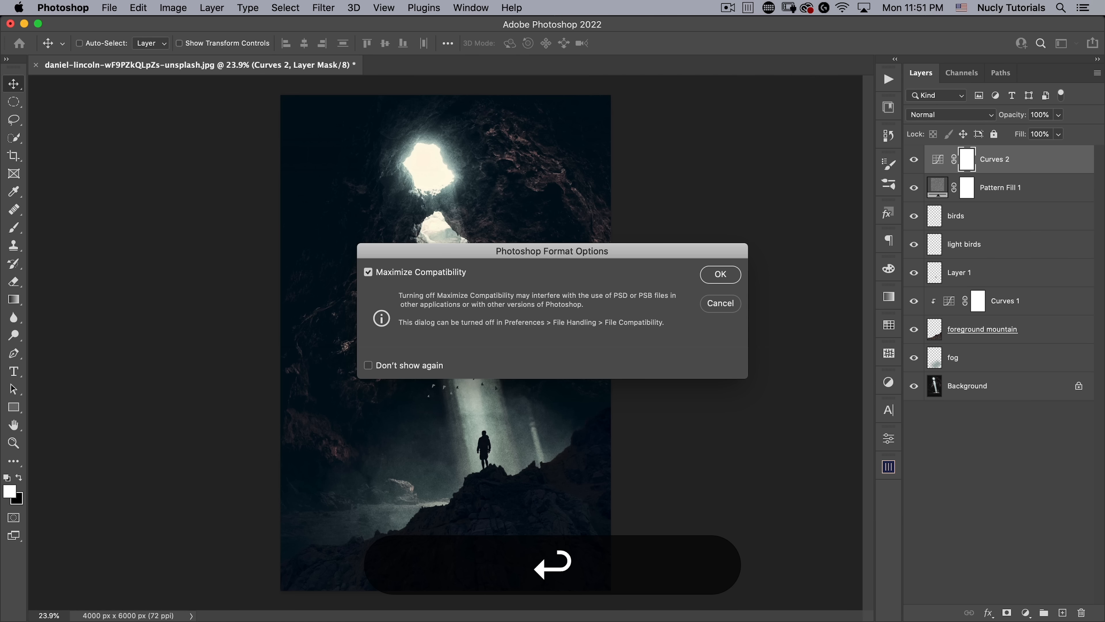
pyautogui.click(720, 274)
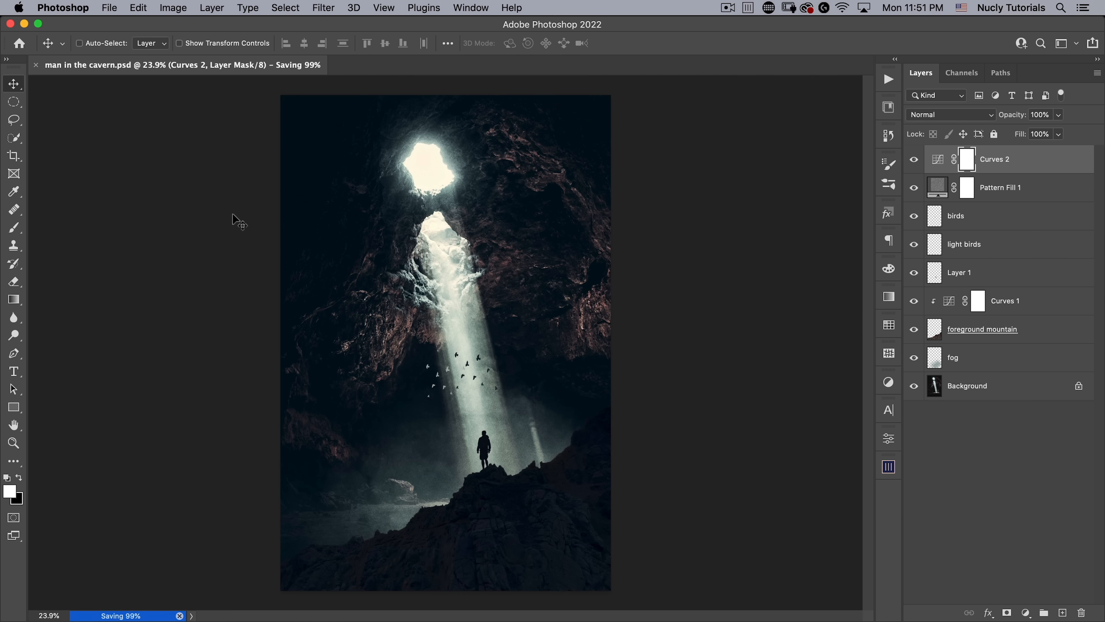
pyautogui.click(36, 67)
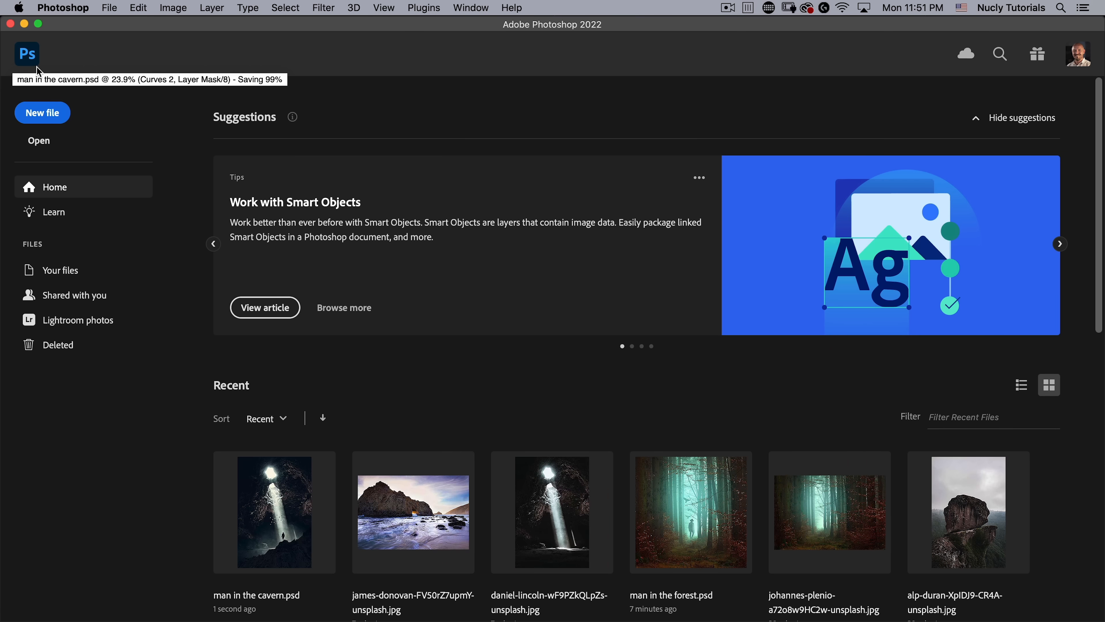
# Open the photo alp-duran-XpIDJ9-CR4A-unsplash.jpg from the Assets folder
pyautogui.click(109, 9)
pyautogui.click(112, 38)
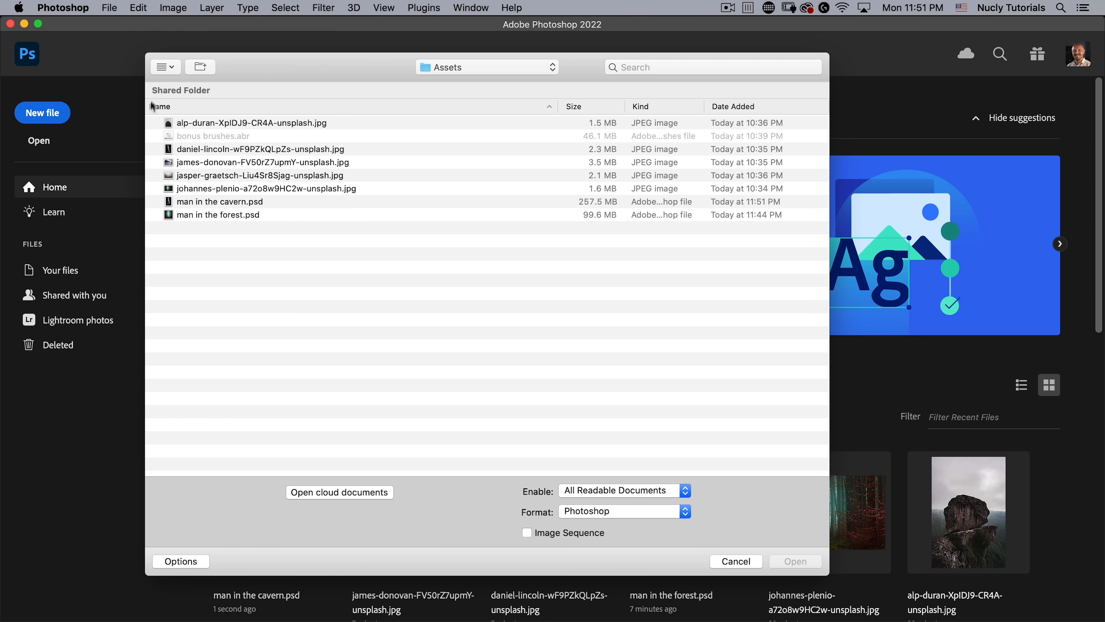
pyautogui.click(186, 125)
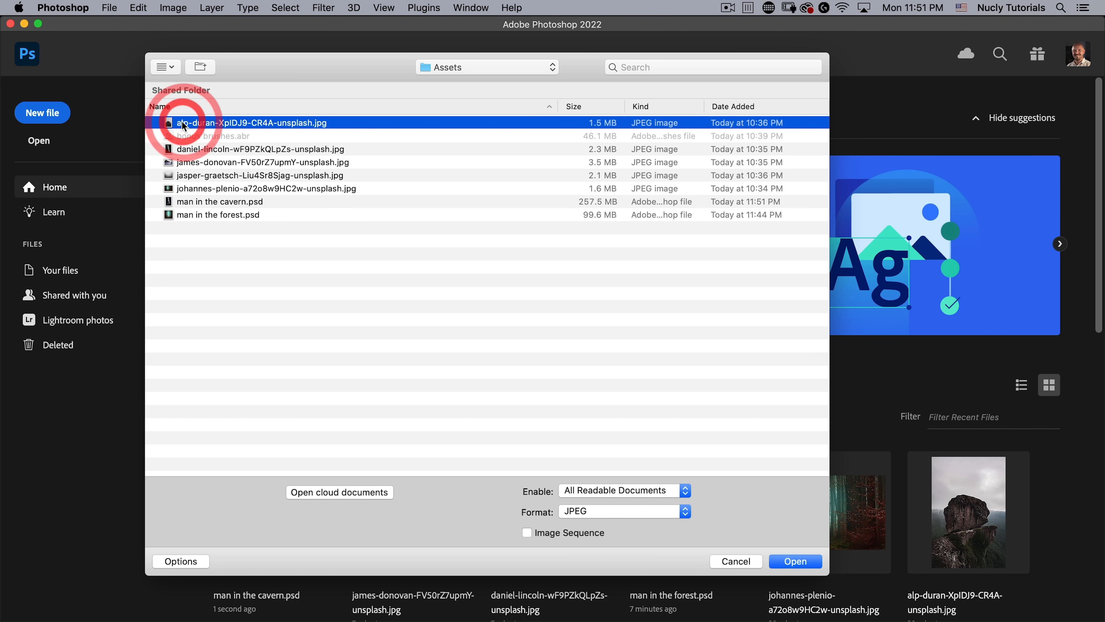
pyautogui.click(802, 560)
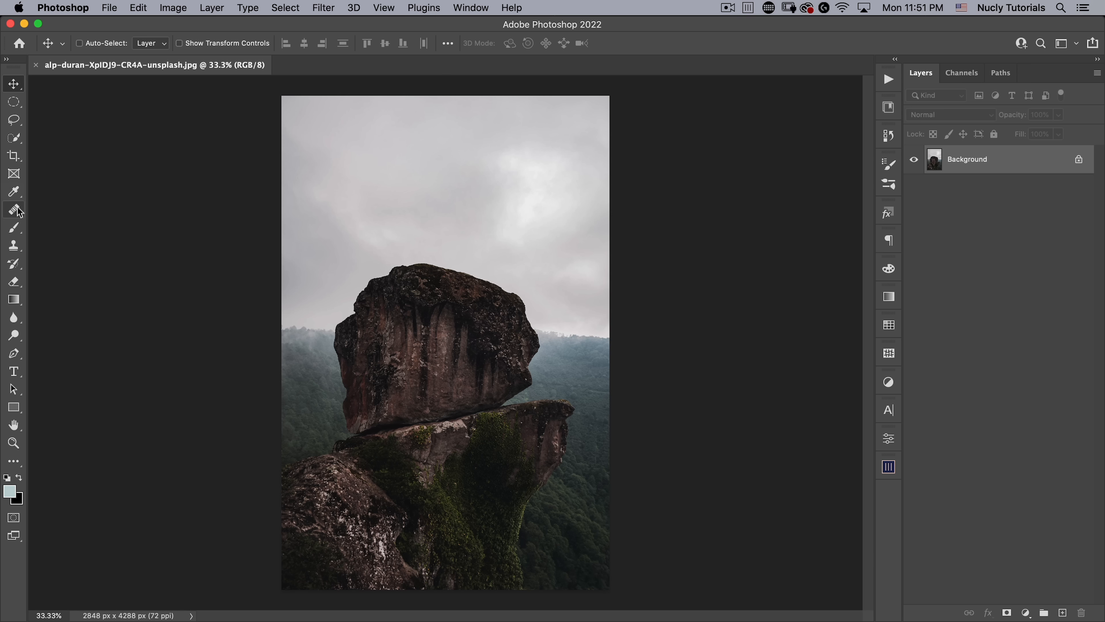
# Crop the photo to a 4:5 (8:10) portrait ratio, shifting the frame down to keep more of the lower rocks
pyautogui.click(14, 156)
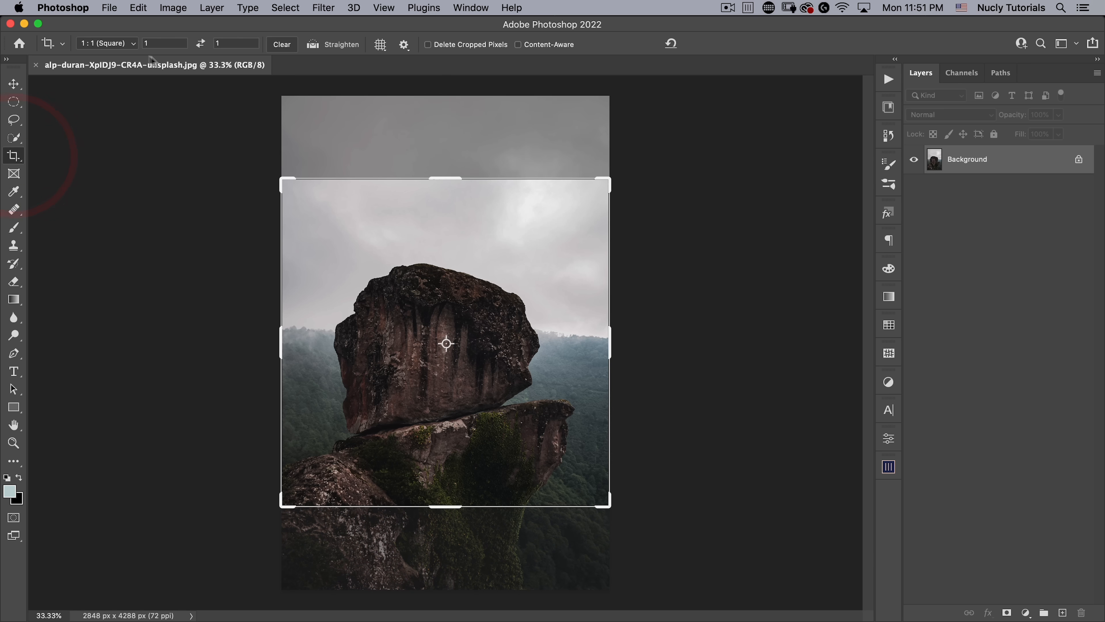
pyautogui.click(124, 44)
pyautogui.click(103, 61)
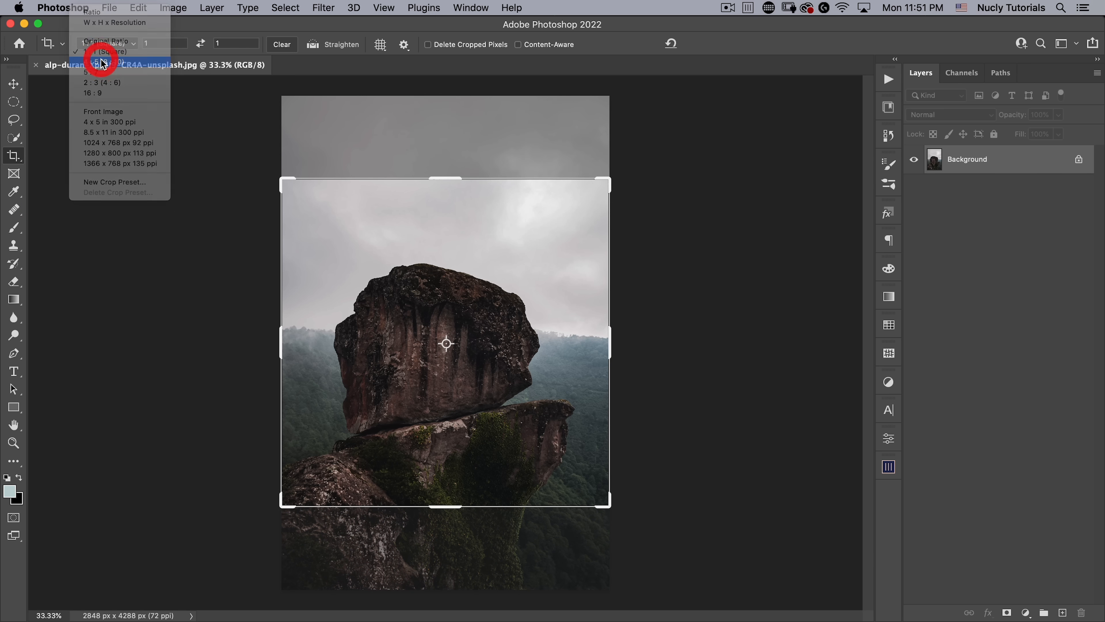
pyautogui.moveTo(433, 271); pyautogui.dragTo(431, 224)
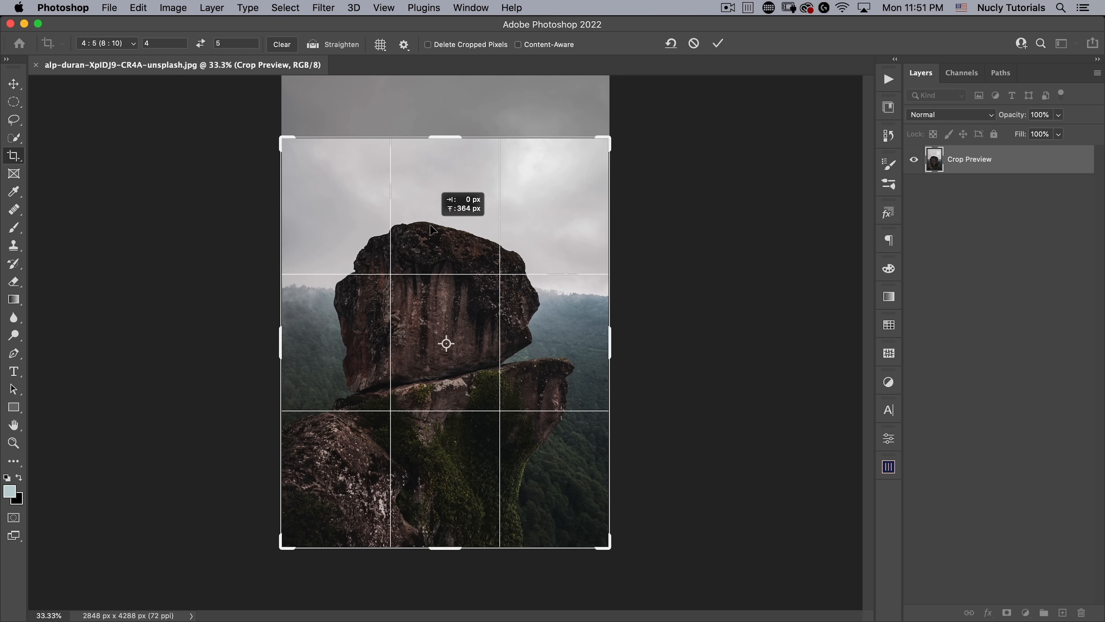
pyautogui.click(719, 44)
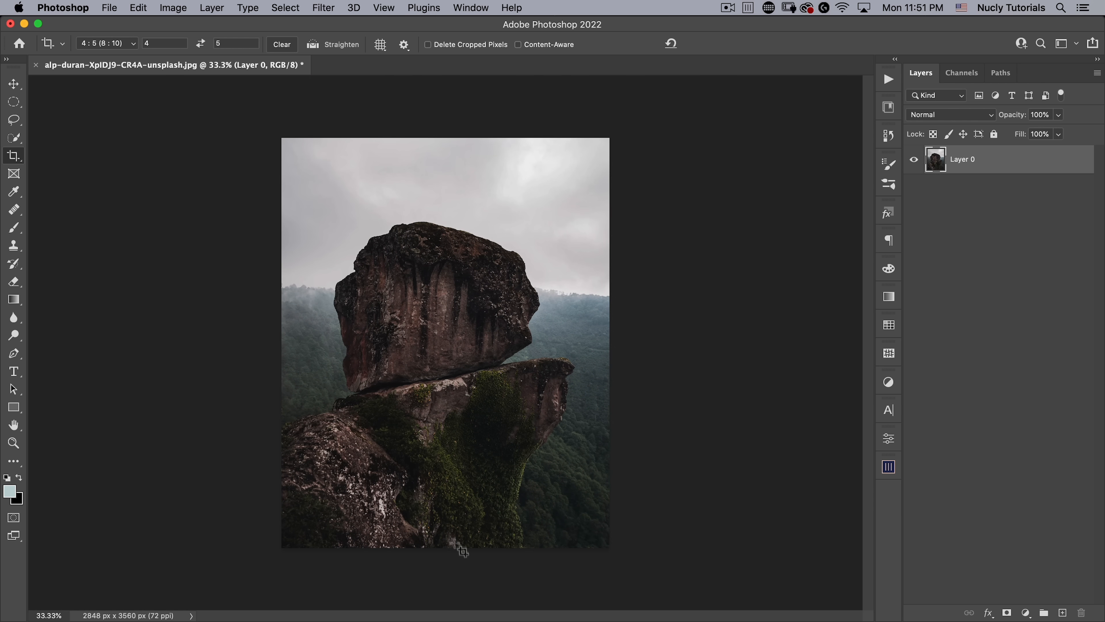
# Create a guide layout with 2 columns and 2 rows on the canvas, and hide the extras
pyautogui.click(383, 8)
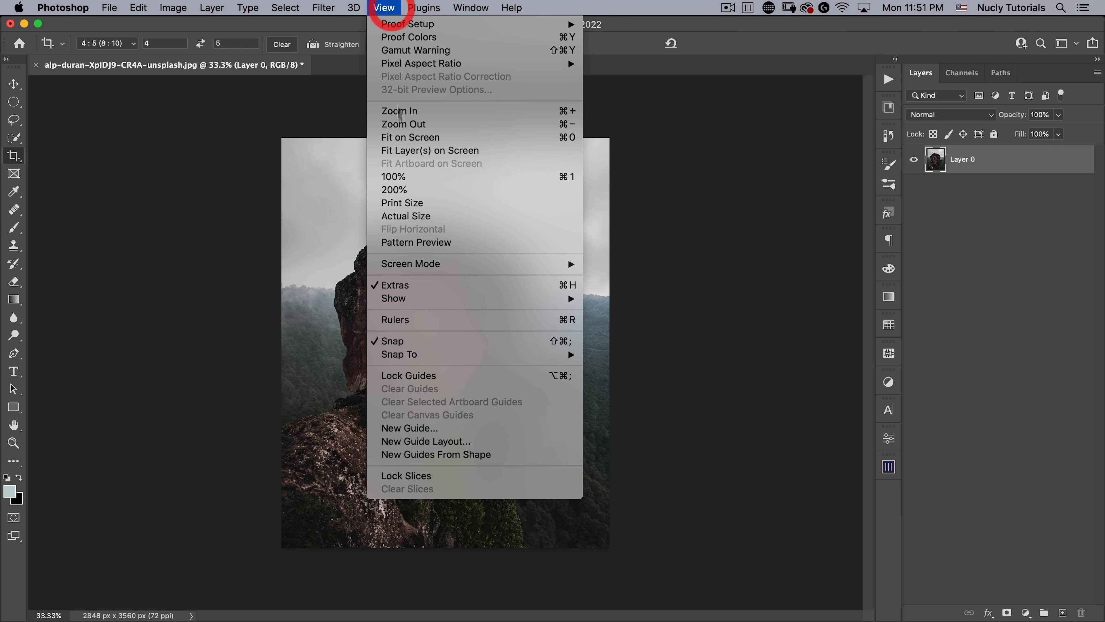
pyautogui.click(403, 440)
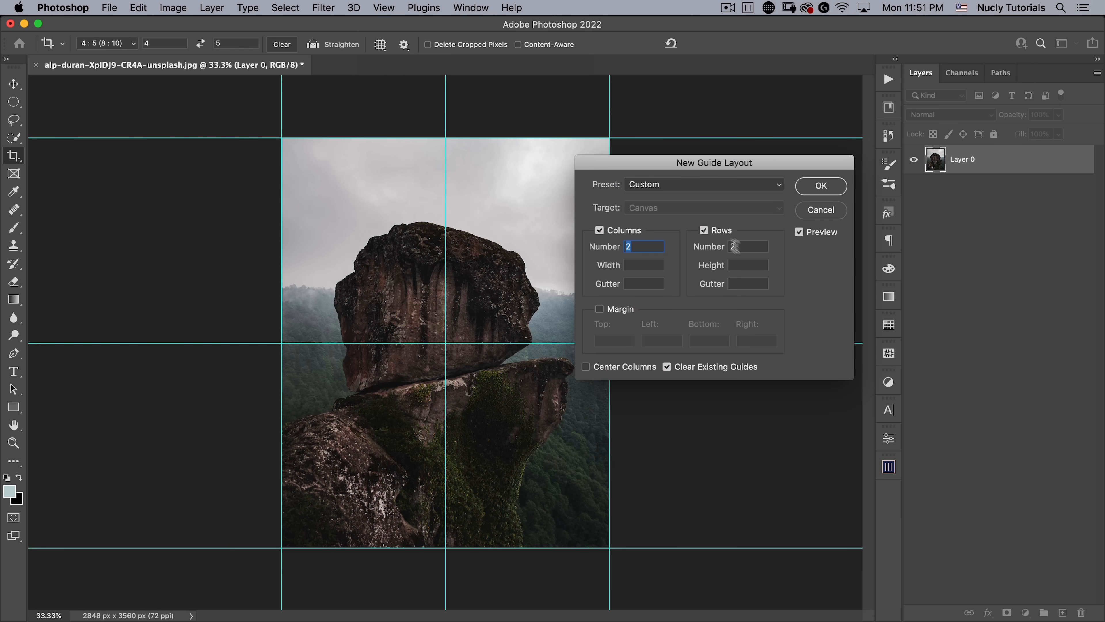
pyautogui.click(819, 188)
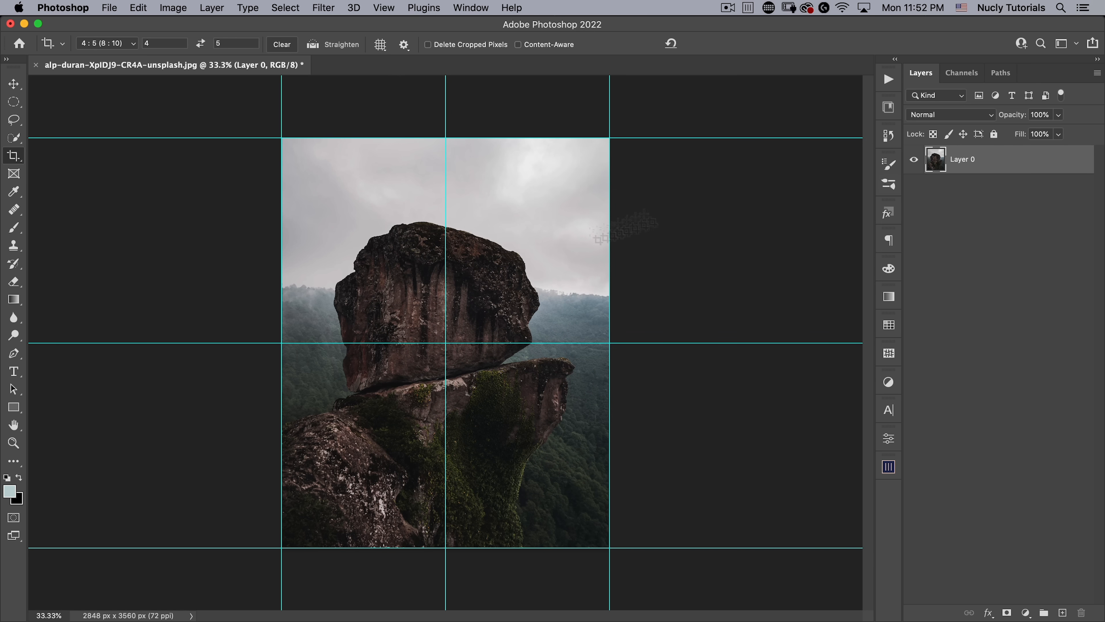
pyautogui.click(384, 7)
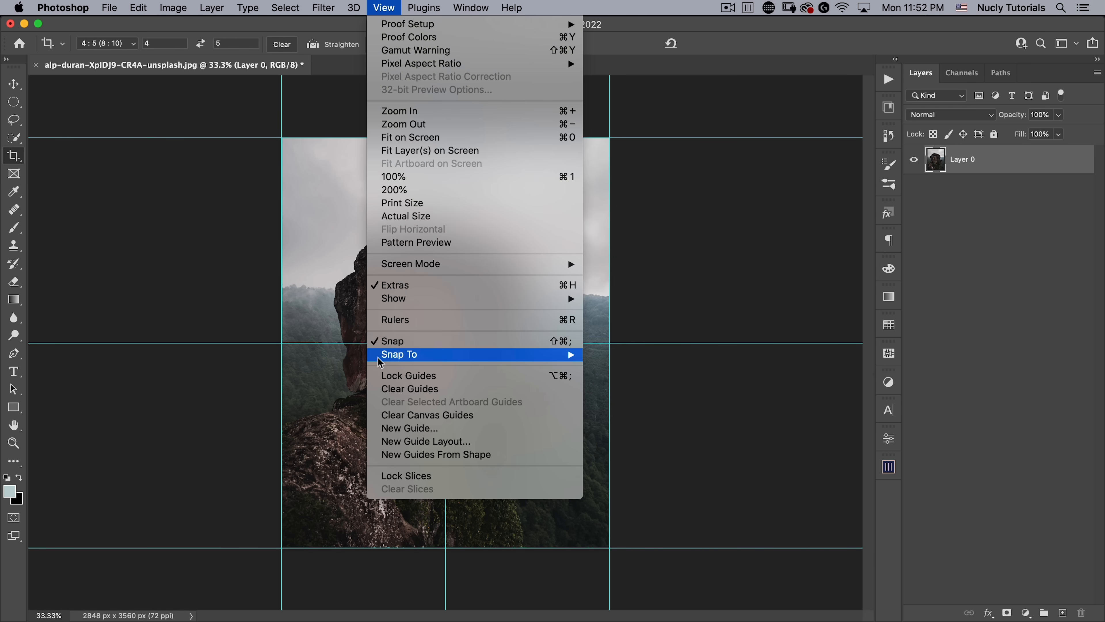
pyautogui.click(412, 283)
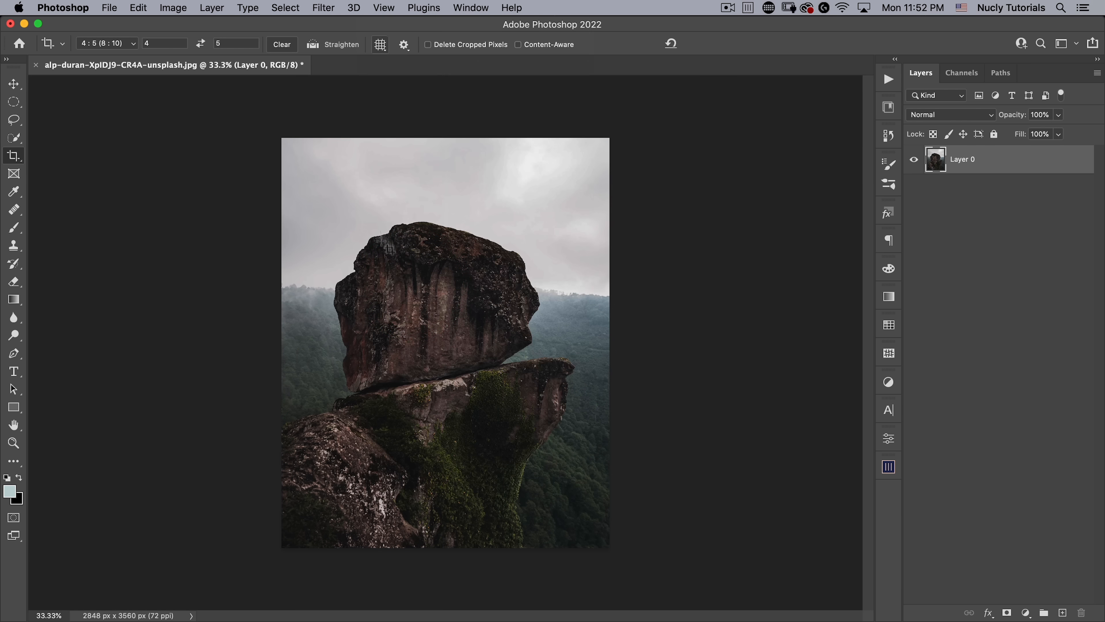
# Select the upper boulder and all the rocks beneath it with the Quick Selection tool, leaving out the sky and forest
pyautogui.click(14, 138)
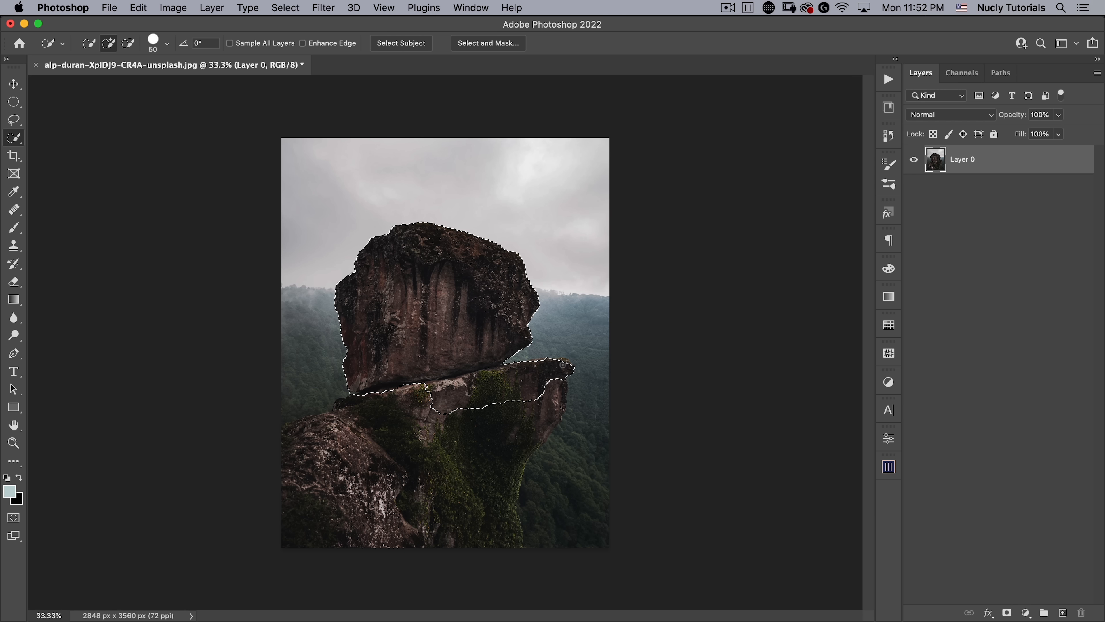
pyautogui.moveTo(561, 367); pyautogui.dragTo(560, 400)
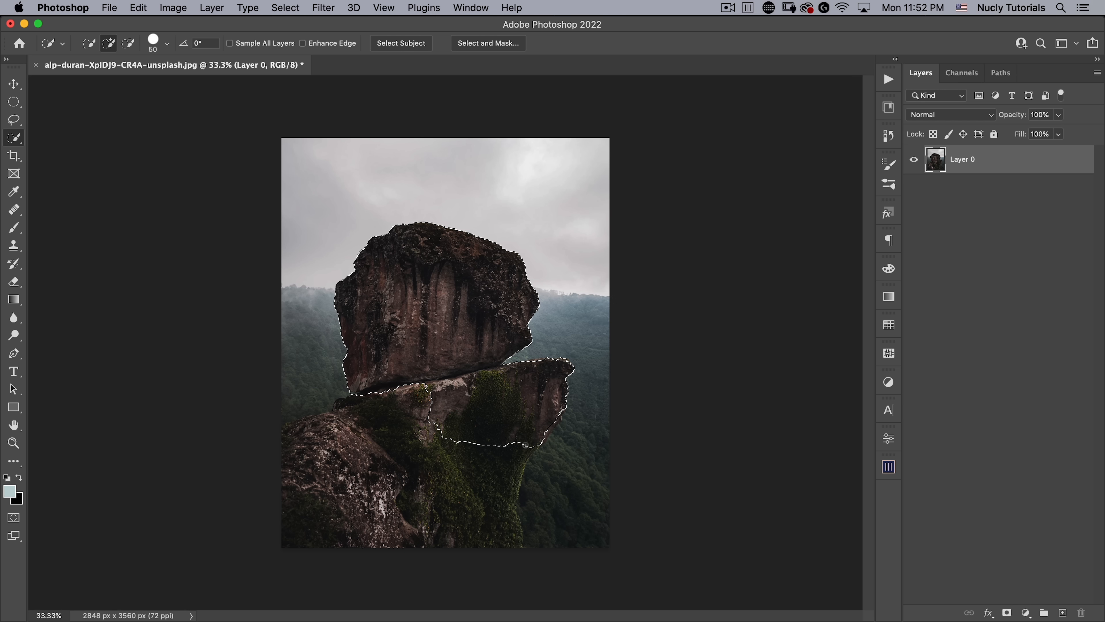
pyautogui.moveTo(525, 445); pyautogui.dragTo(512, 460)
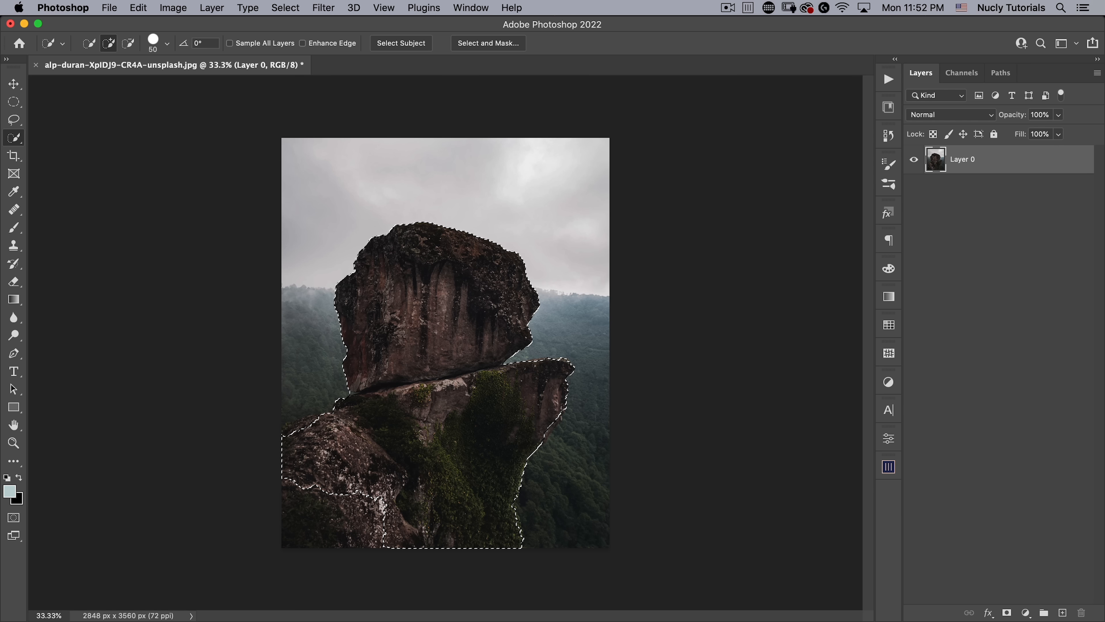
pyautogui.click(343, 424)
pyautogui.click(307, 527)
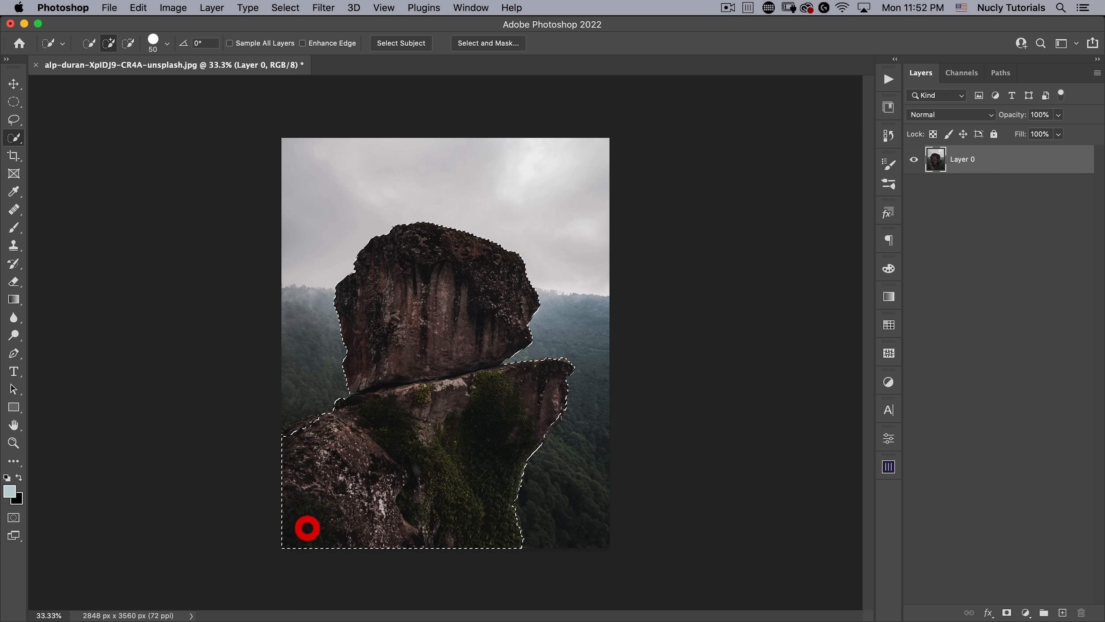
# Refine the selection along the top edge of the lower-left rock, undoing any additions that spill into the forest
pyautogui.press('super+space')
pyautogui.moveTo(307, 434); pyautogui.dragTo(383, 409)
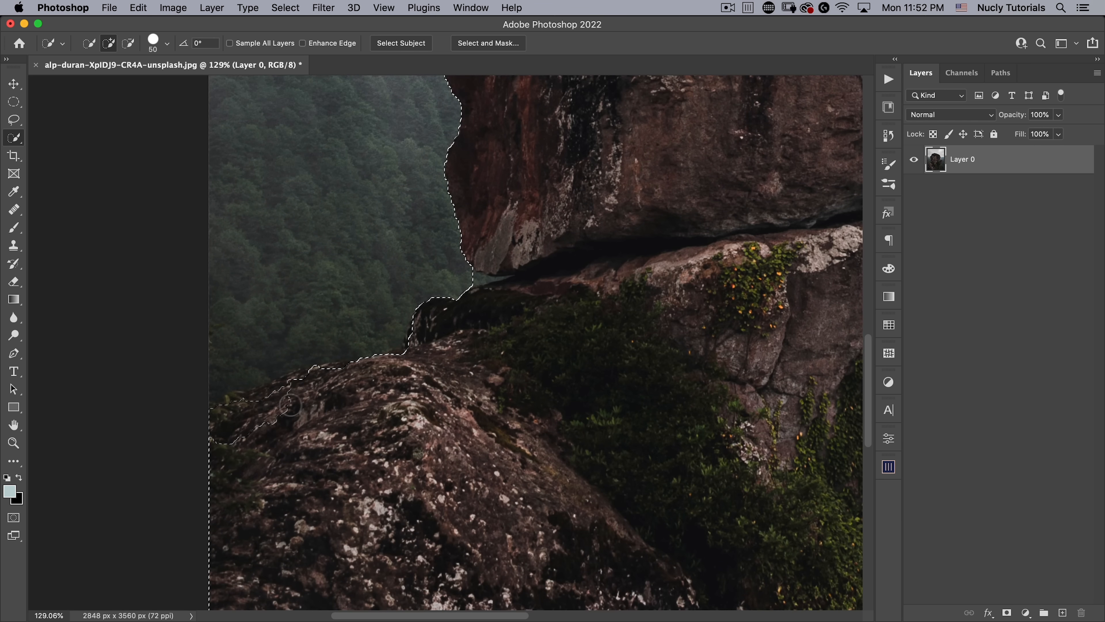
pyautogui.click(250, 415)
pyautogui.click(303, 385)
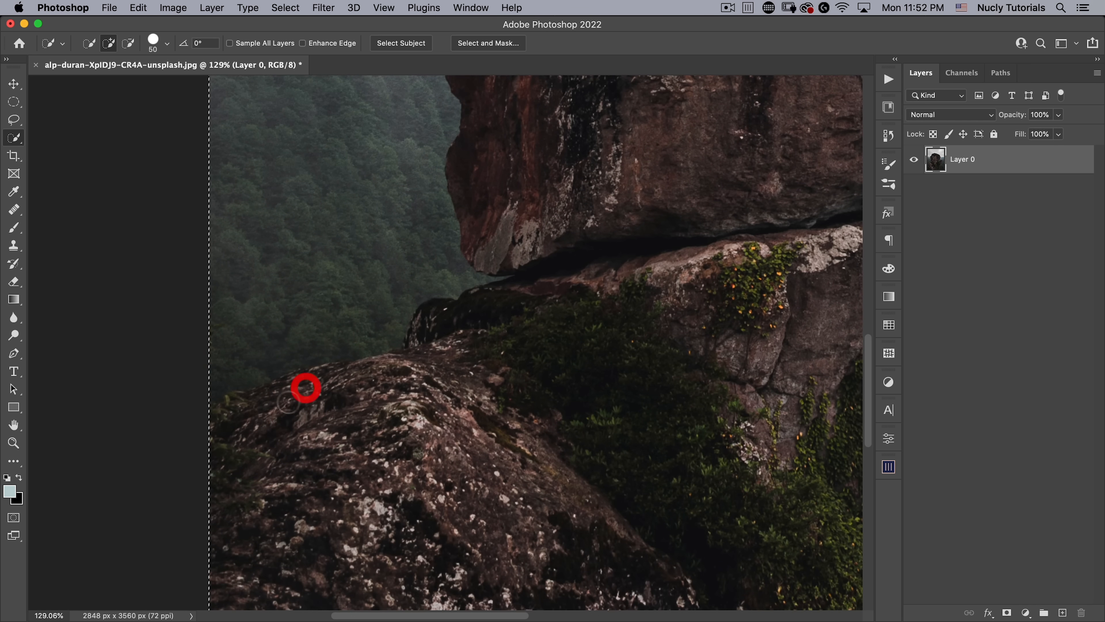
pyautogui.press('super+z')
pyautogui.click(305, 394)
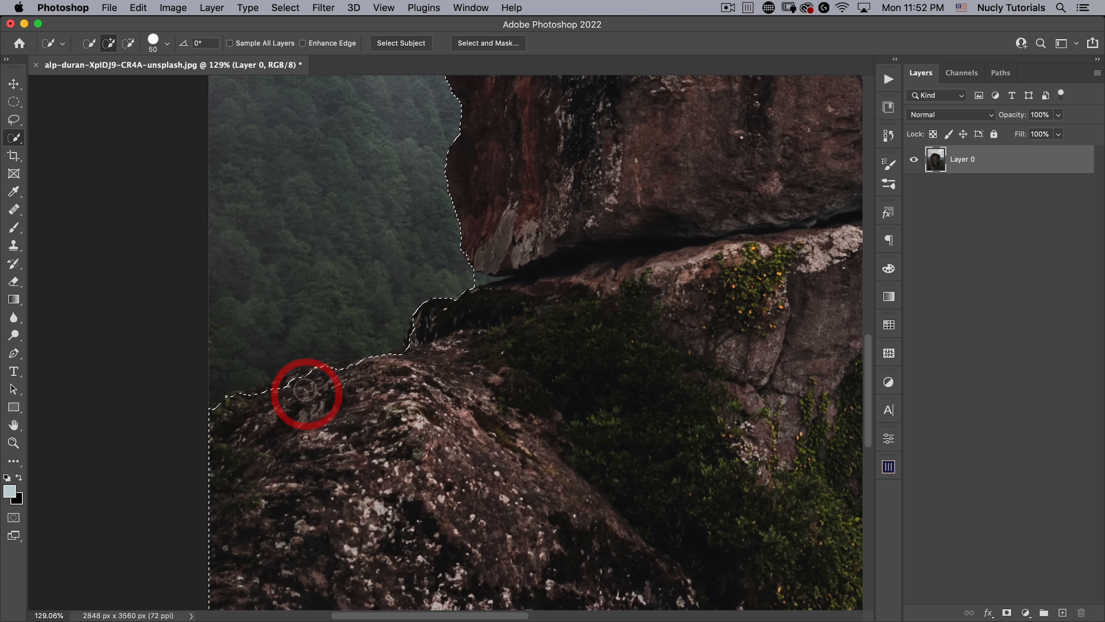
pyautogui.click(301, 388)
pyautogui.press('super+z')
pyautogui.click(284, 400)
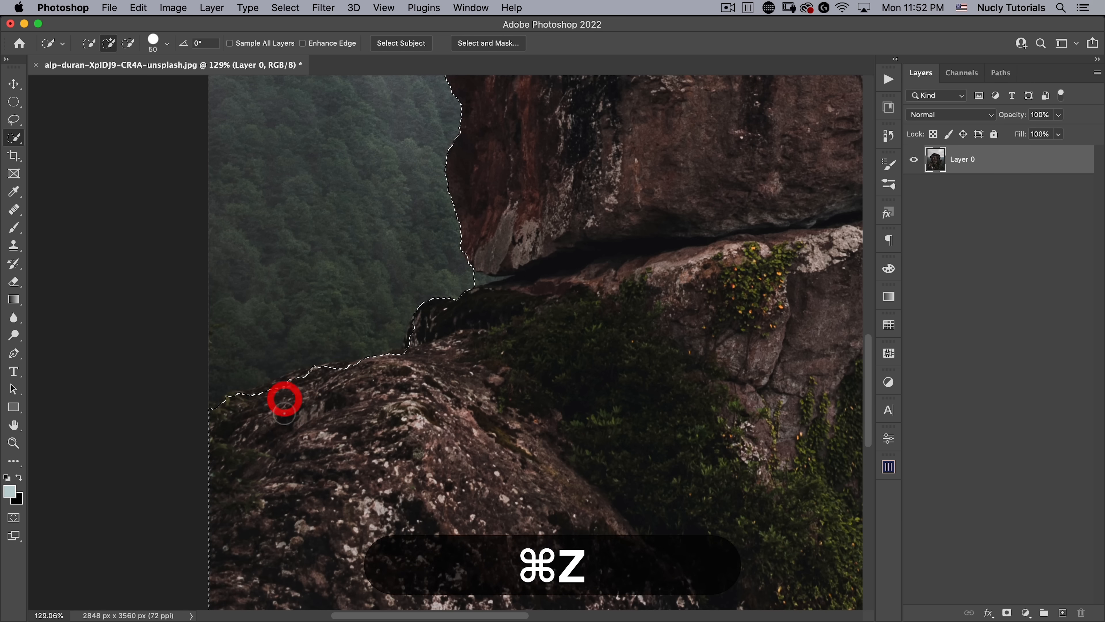
# Refine the selection along the top edge of the overhanging ledge so that its mossy rim is included
pyautogui.press('space')
pyautogui.moveTo(415, 367)
pyautogui.mouseDown()
pyautogui.moveTo(375, 376)
pyautogui.moveTo(381, 320)
pyautogui.moveTo(228, 354)
pyautogui.mouseUp()
pyautogui.press('space')
pyautogui.moveTo(756, 247); pyautogui.dragTo(433, 306)
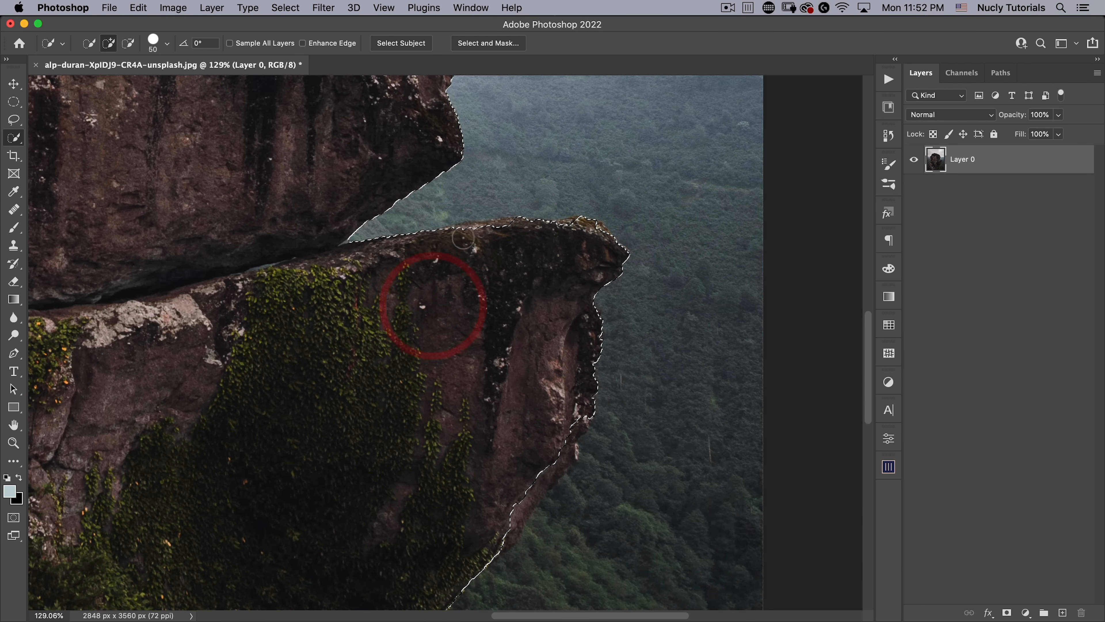
pyautogui.click(517, 230)
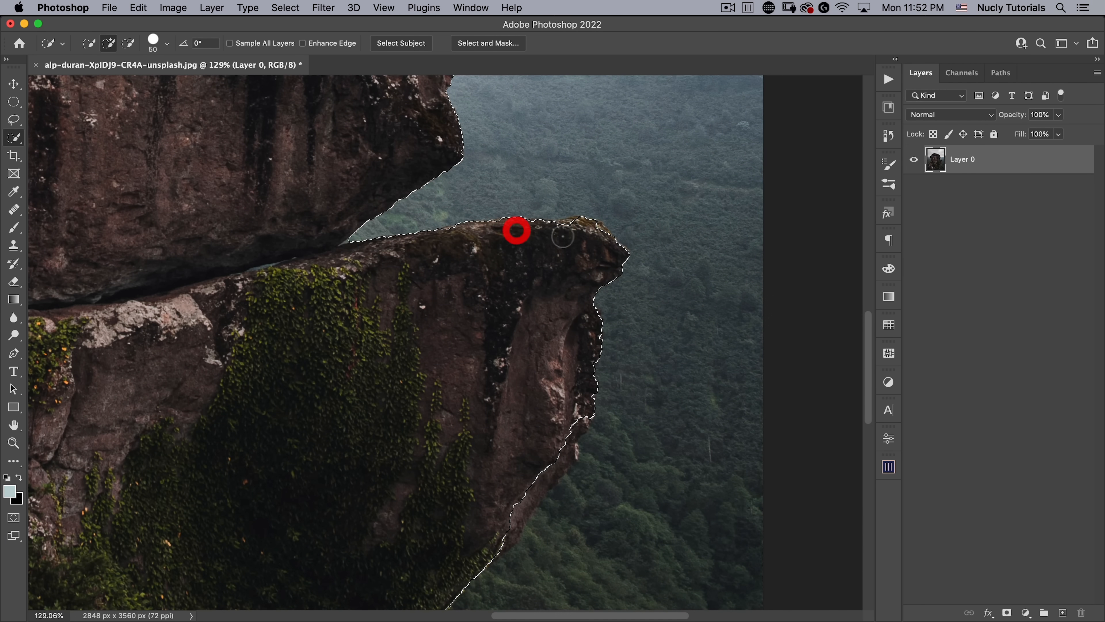
pyautogui.moveTo(572, 234); pyautogui.dragTo(563, 233)
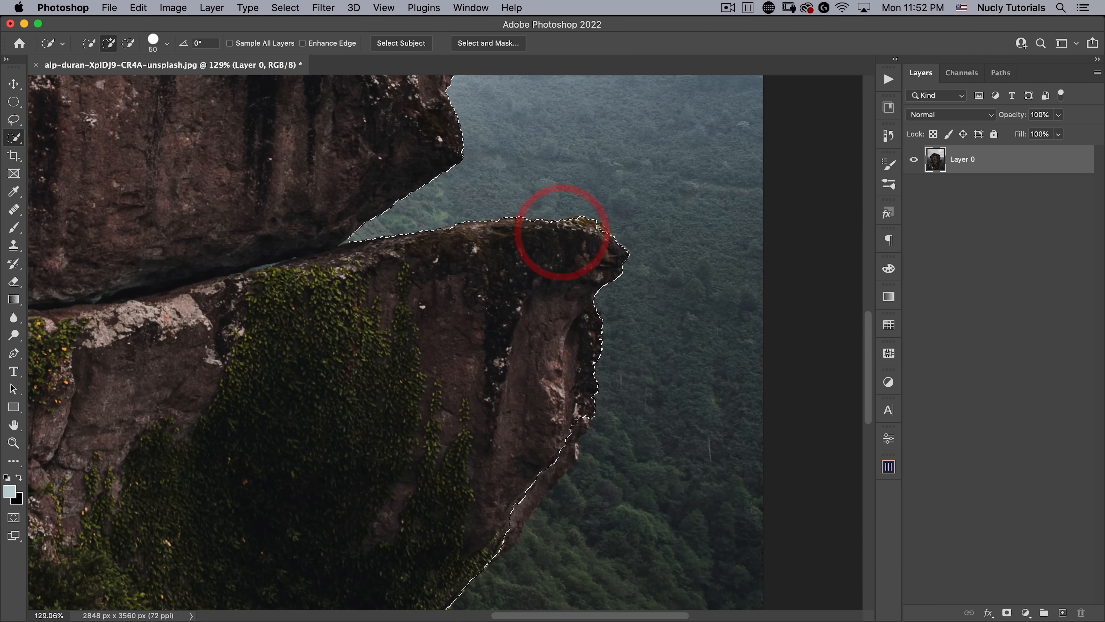
# Correct the selection along the ledge's right underside, adding missed rock and subtracting the forest background
pyautogui.press('space')
pyautogui.moveTo(567, 427)
pyautogui.mouseDown()
pyautogui.moveTo(579, 249)
pyautogui.moveTo(563, 278)
pyautogui.mouseUp()
pyautogui.click(577, 250)
pyautogui.keyDown('alt'); pyautogui.click(564, 322); pyautogui.keyUp('alt')
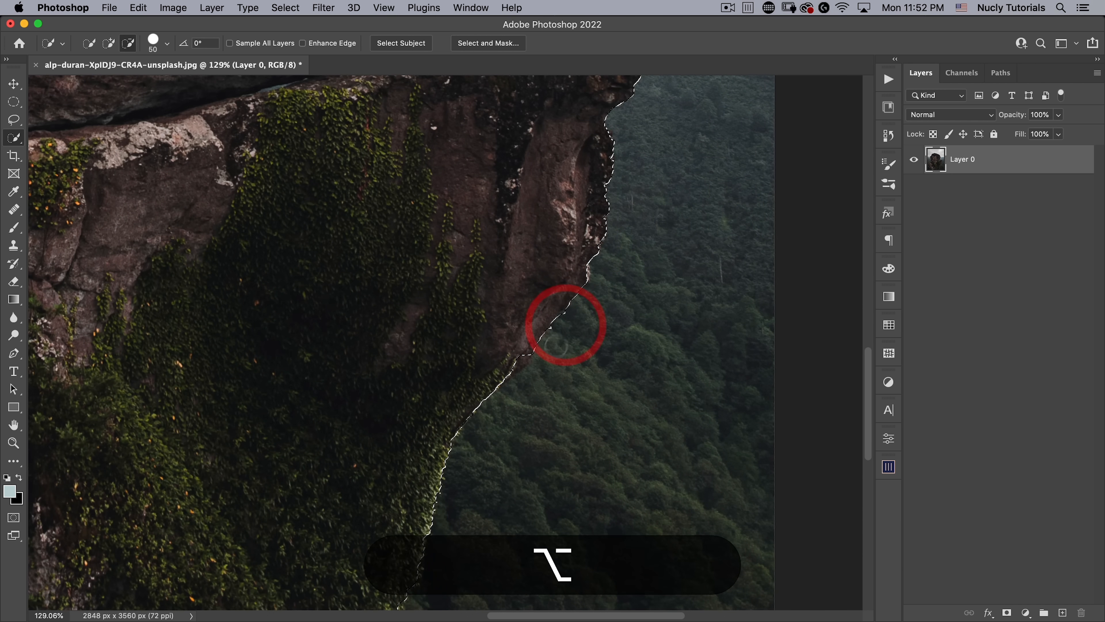
pyautogui.keyDown('alt'); pyautogui.click(506, 353); pyautogui.keyUp('alt')
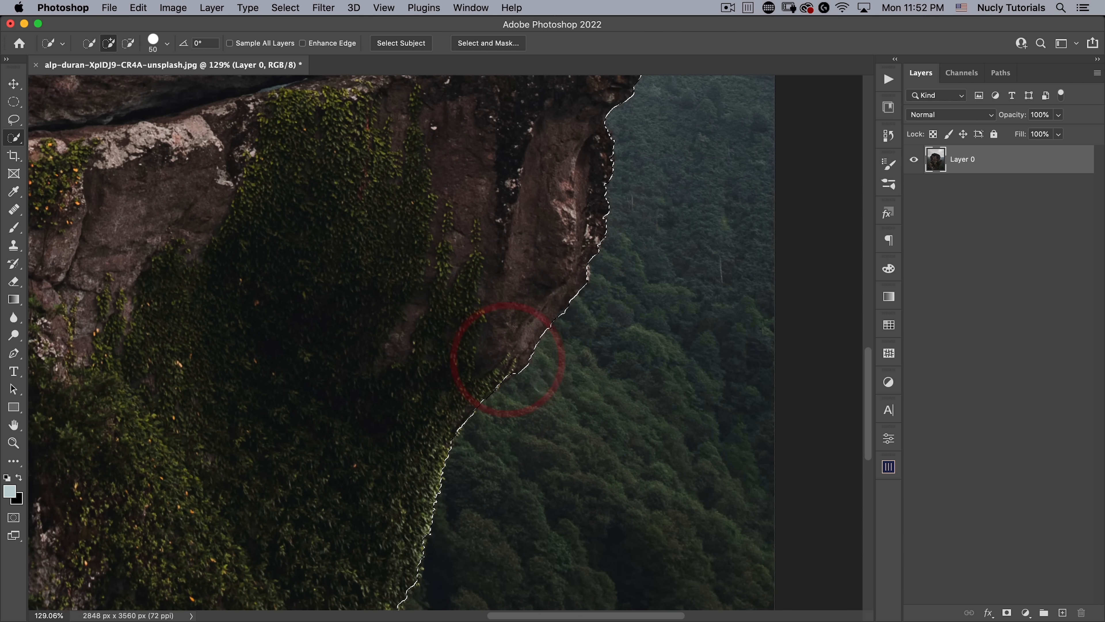
# Add a layer mask to Layer 0 from the rock selection to remove the sky and forest
pyautogui.press('space')
pyautogui.moveTo(505, 353); pyautogui.dragTo(619, 181)
pyautogui.press('super+space')
pyautogui.moveTo(621, 298); pyautogui.dragTo(569, 315)
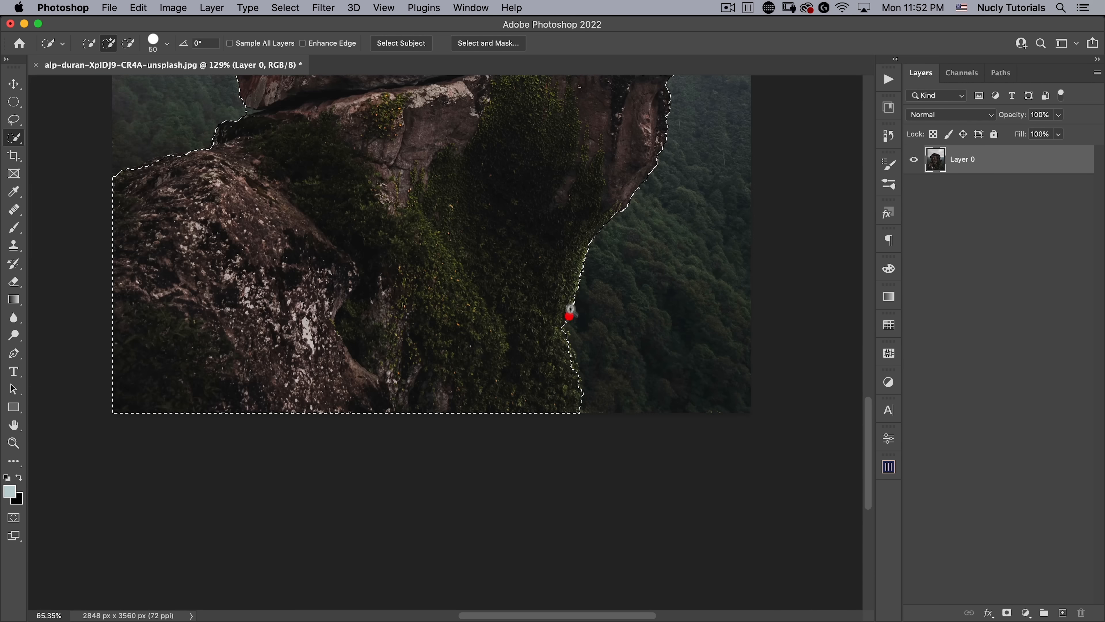
pyautogui.press('space')
pyautogui.moveTo(609, 275); pyautogui.dragTo(632, 409)
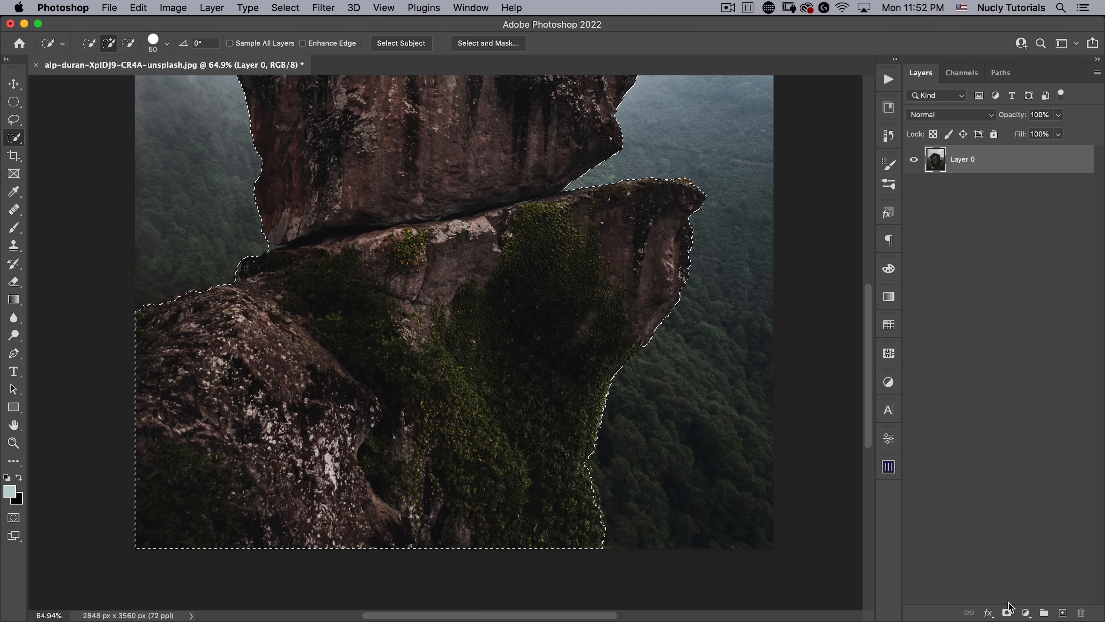
pyautogui.click(1013, 612)
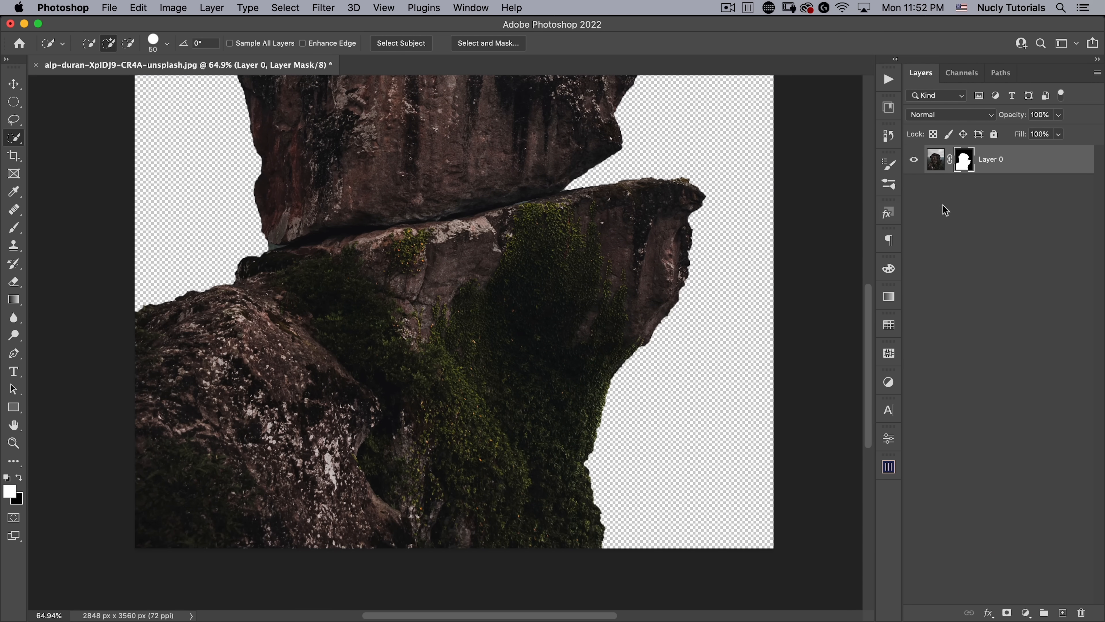
# Target Layer 0's mask and start a Lasso outline along the crack between the upper boulder and the rocks below
pyautogui.click(966, 163)
pyautogui.moveTo(351, 230); pyautogui.dragTo(390, 210)
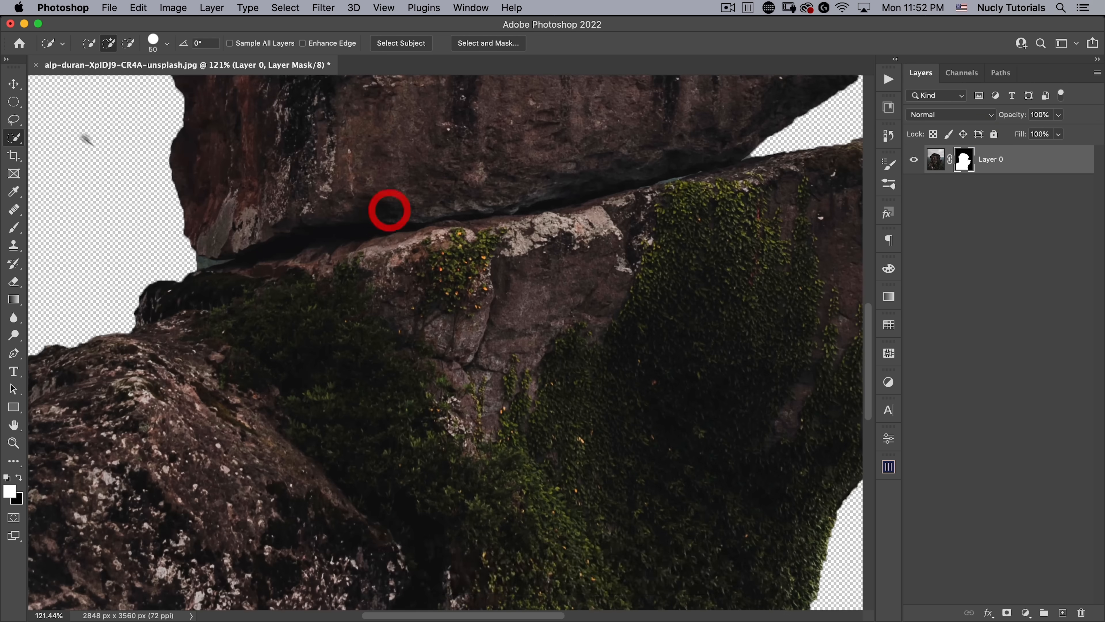
pyautogui.click(17, 120)
pyautogui.moveTo(218, 183); pyautogui.dragTo(338, 261)
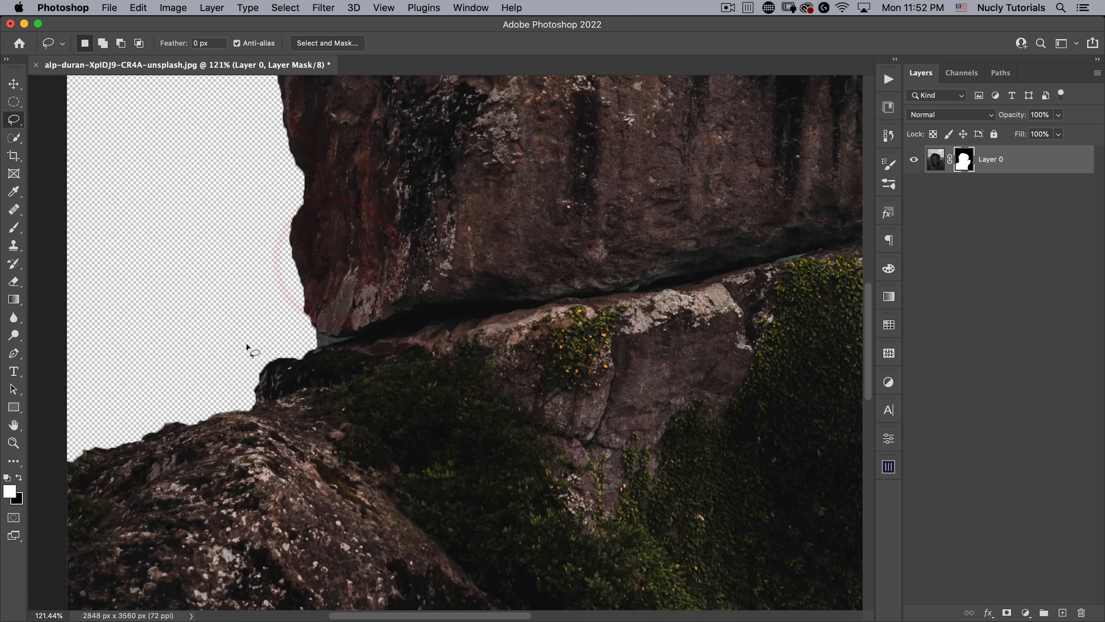
pyautogui.press('alt')
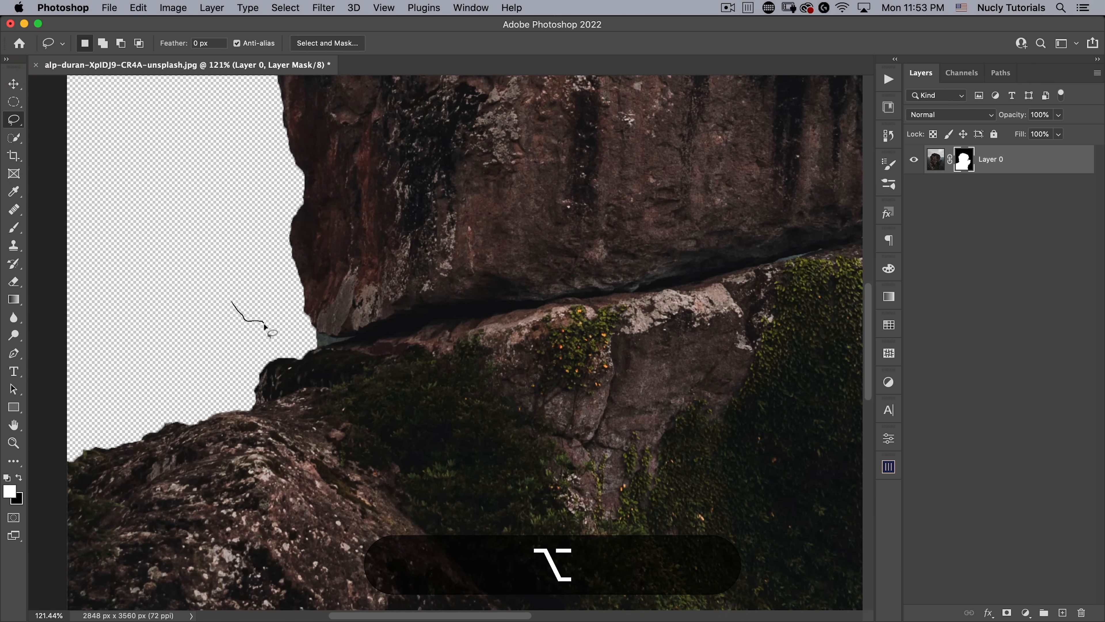
pyautogui.click(266, 326)
pyautogui.click(300, 347)
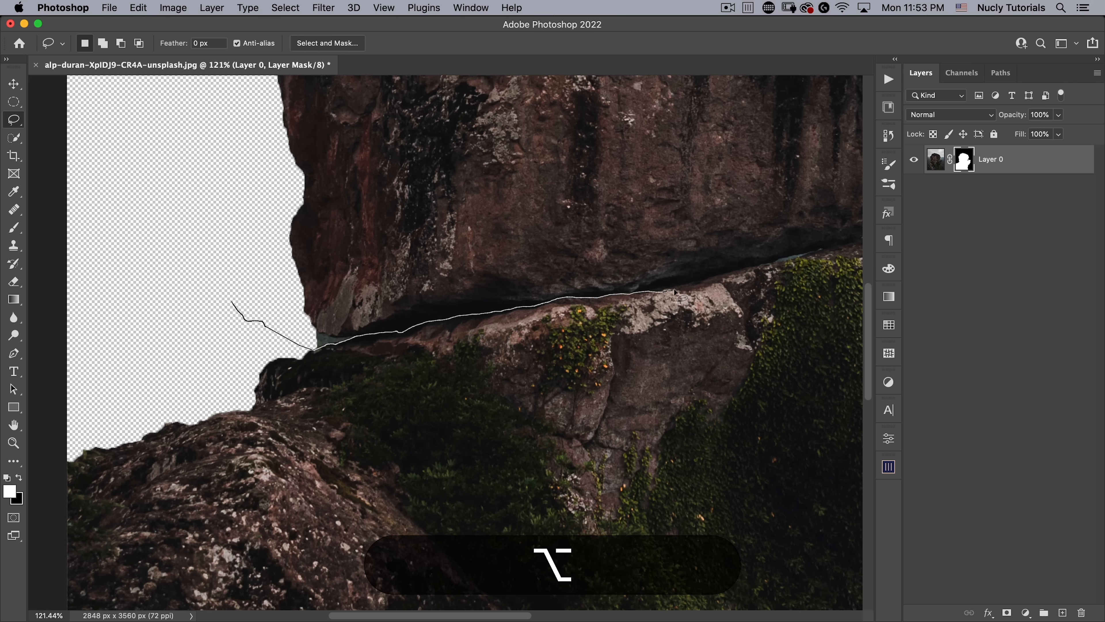
pyautogui.moveTo(901, 239)
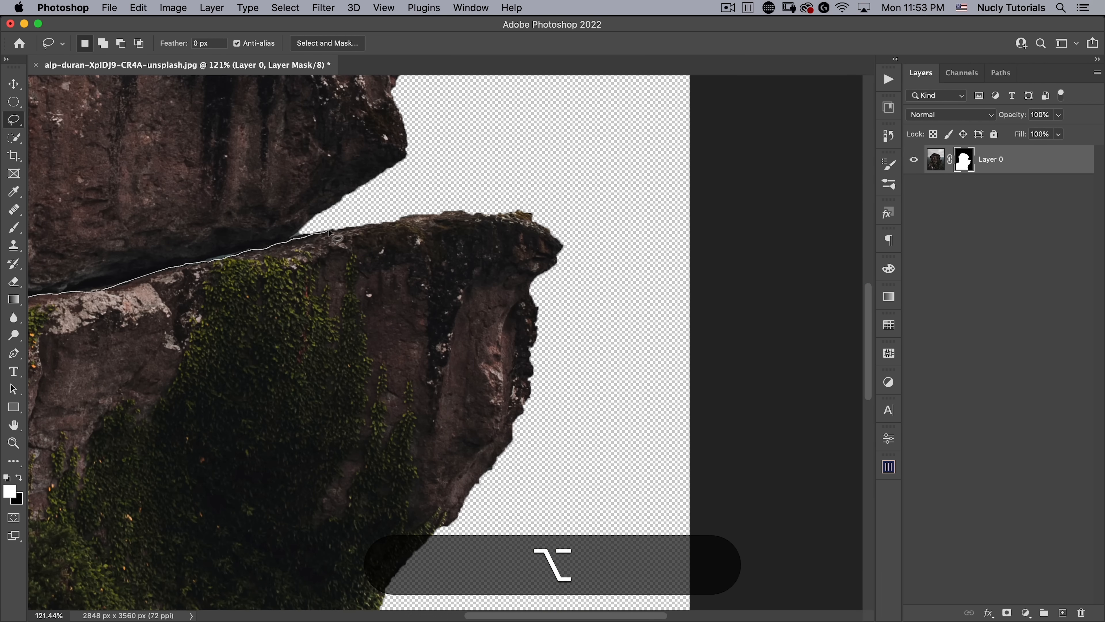
# Carry the Lasso outline loosely around the top of the upper boulder, close the selection, and keep the layer mask targeted
pyautogui.moveTo(455, 184); pyautogui.dragTo(455, 183)
pyautogui.keyDown('alt'); pyautogui.click(462, 164); pyautogui.keyUp('alt')
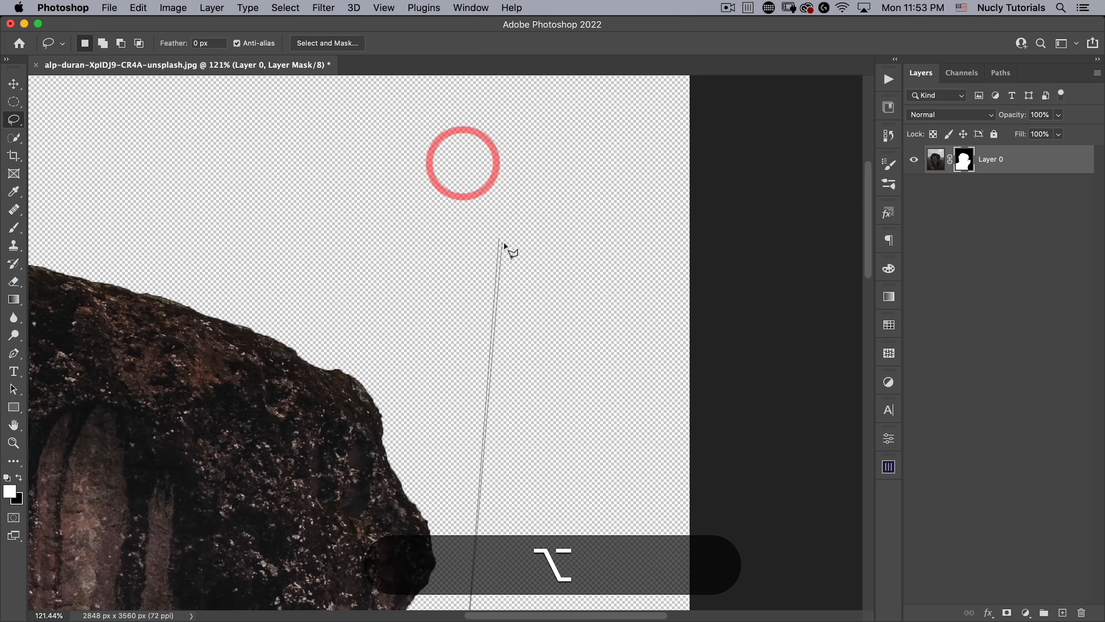
pyautogui.moveTo(541, 409)
pyautogui.mouseDown()
pyautogui.moveTo(381, 187)
pyautogui.moveTo(261, 175)
pyautogui.mouseUp()
pyautogui.moveTo(444, 170)
pyautogui.mouseDown()
pyautogui.moveTo(229, 187)
pyautogui.moveTo(74, 377)
pyautogui.mouseUp()
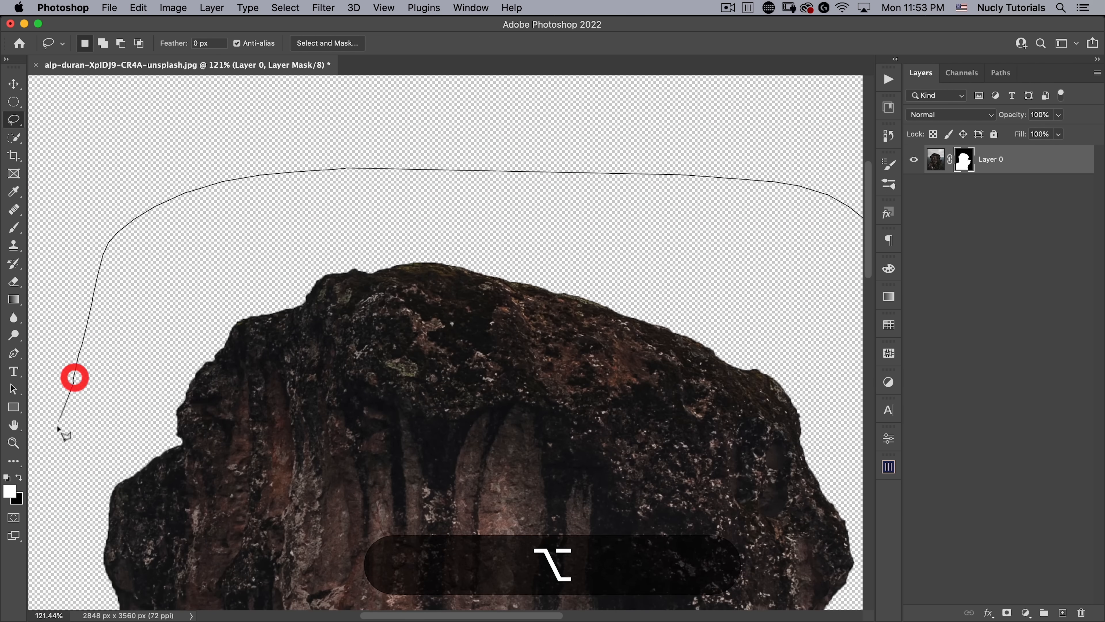
pyautogui.keyDown('alt'); pyautogui.click(58, 427); pyautogui.keyUp('alt')
pyautogui.keyDown('alt'); pyautogui.click(179, 449); pyautogui.keyUp('alt')
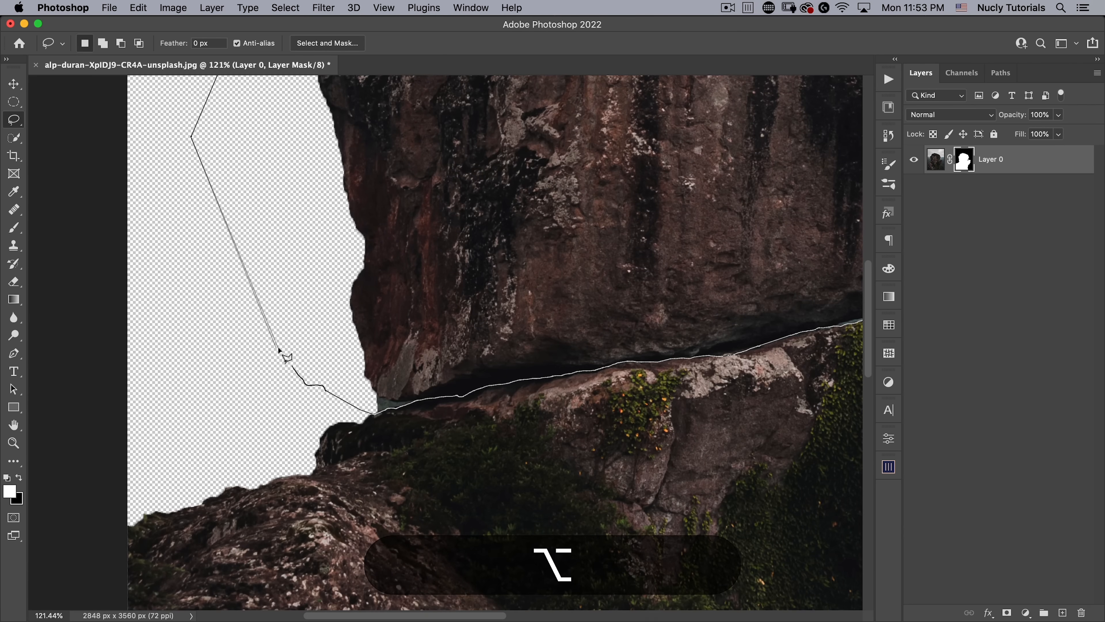
pyautogui.keyDown('alt'); pyautogui.click(274, 348); pyautogui.keyUp('alt')
pyautogui.click(274, 348)
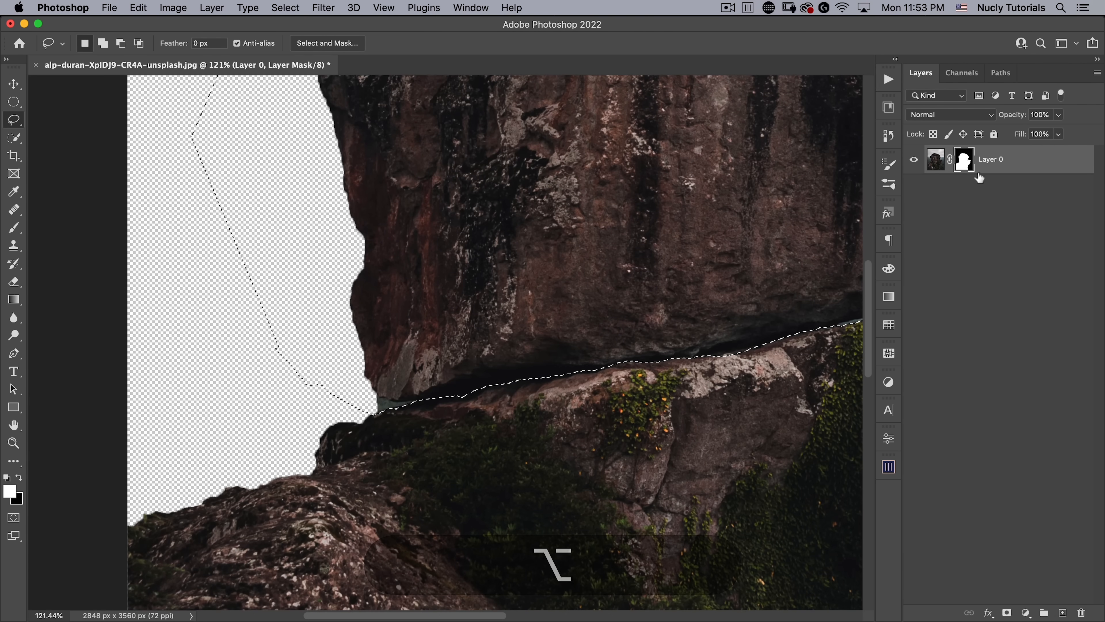
pyautogui.click(964, 159)
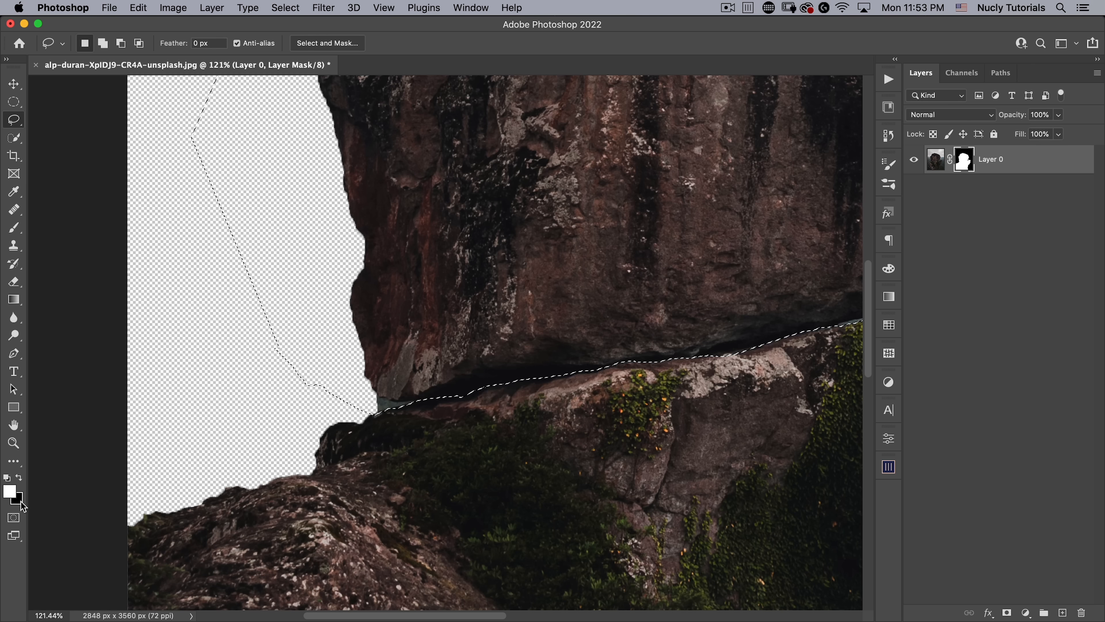
# Hide the upper boulder by filling the selection with black on Layer 0's mask, and clear the selection
pyautogui.press('super+BackSpace')
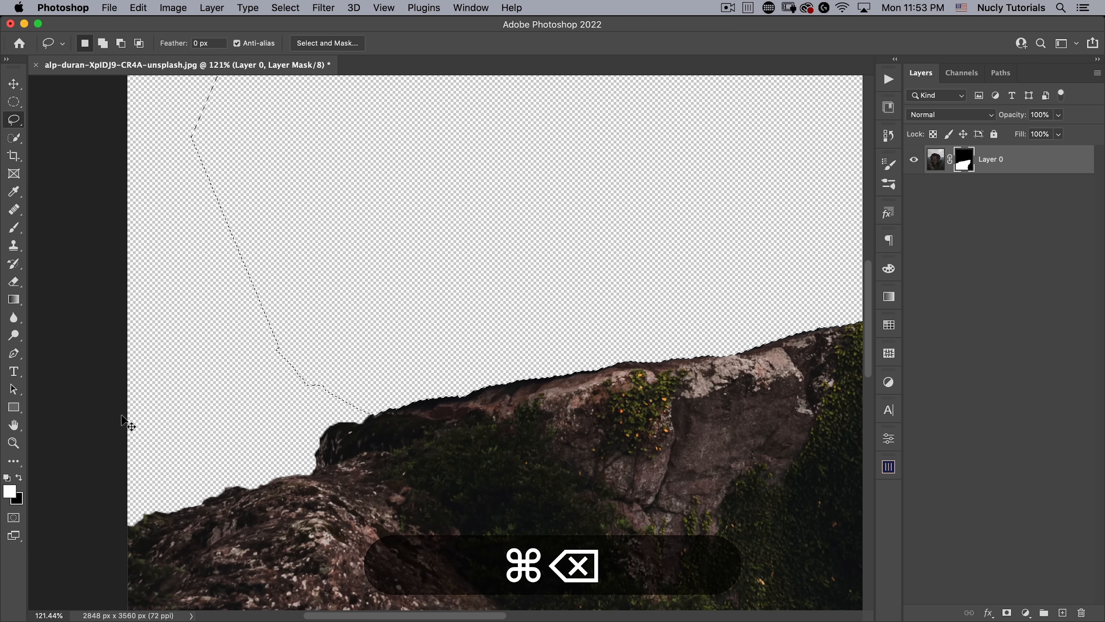
pyautogui.moveTo(288, 411); pyautogui.dragTo(231, 458)
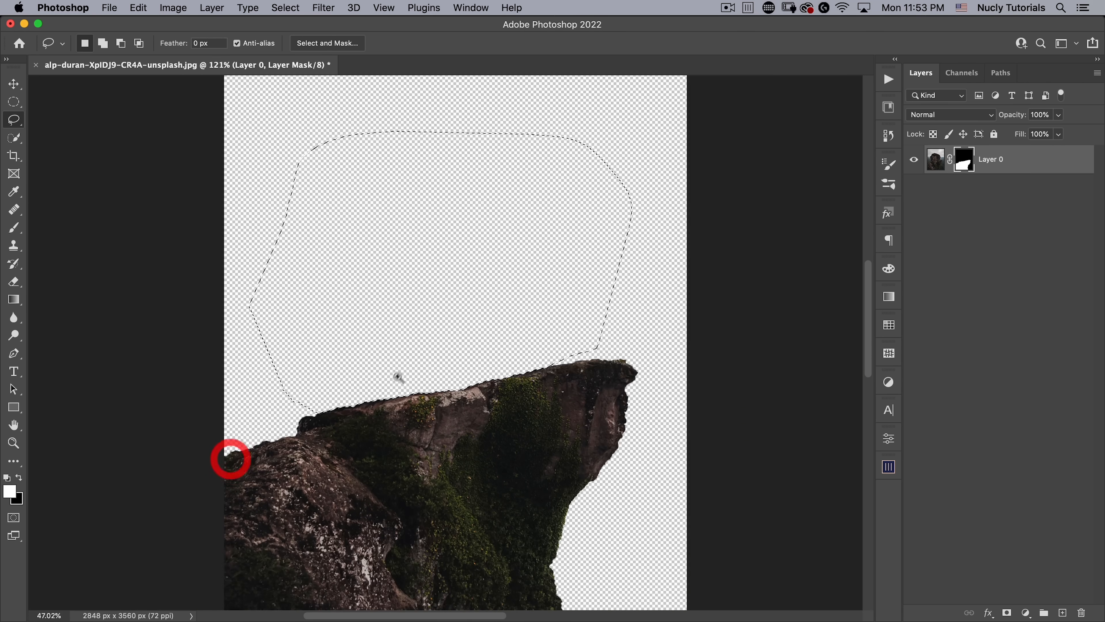
pyautogui.moveTo(398, 376); pyautogui.dragTo(375, 320)
pyautogui.moveTo(470, 309); pyautogui.dragTo(449, 316)
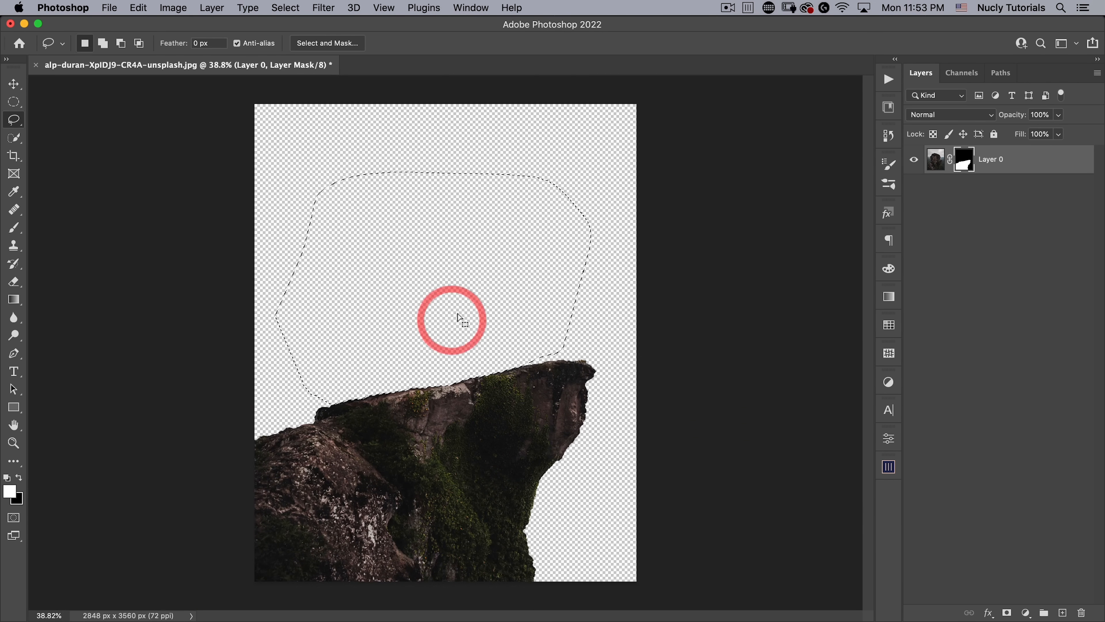
pyautogui.press('super+d')
pyautogui.click(371, 140)
# Show the guides and move the masked rock left until the ledge's tip sits just past the vertical centre guide
pyautogui.click(384, 7)
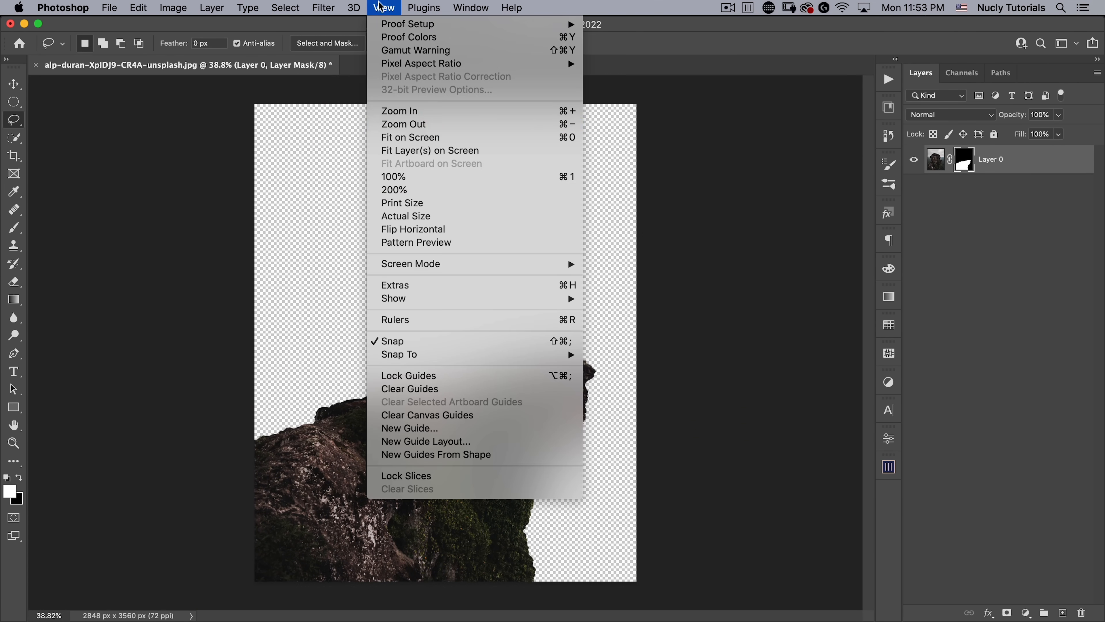
pyautogui.click(429, 286)
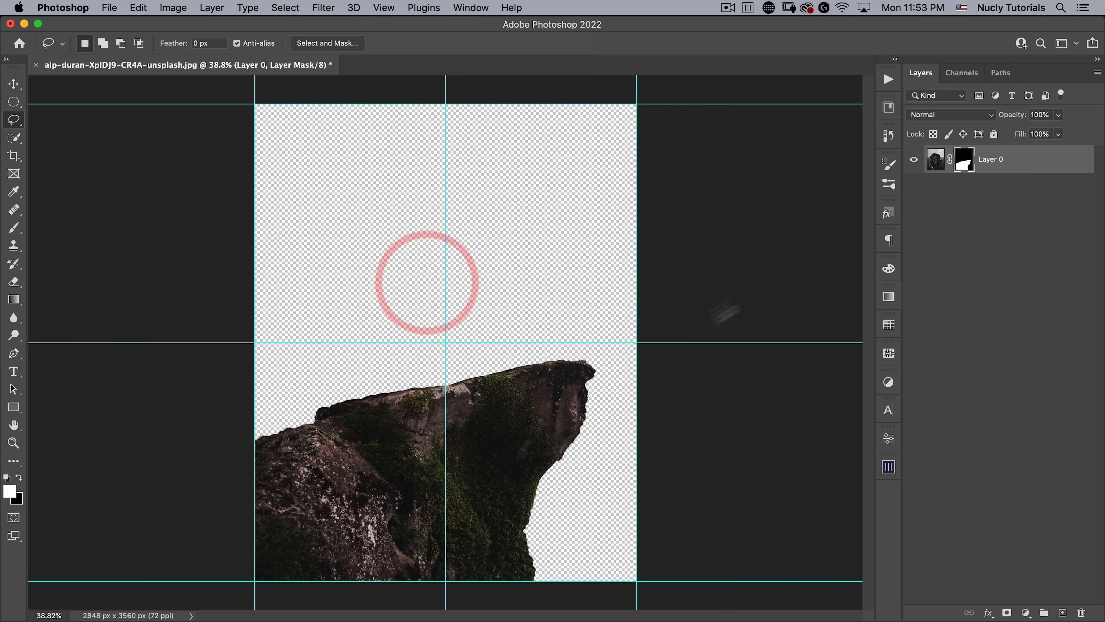
pyautogui.press('v')
pyautogui.moveTo(557, 412); pyautogui.dragTo(460, 419)
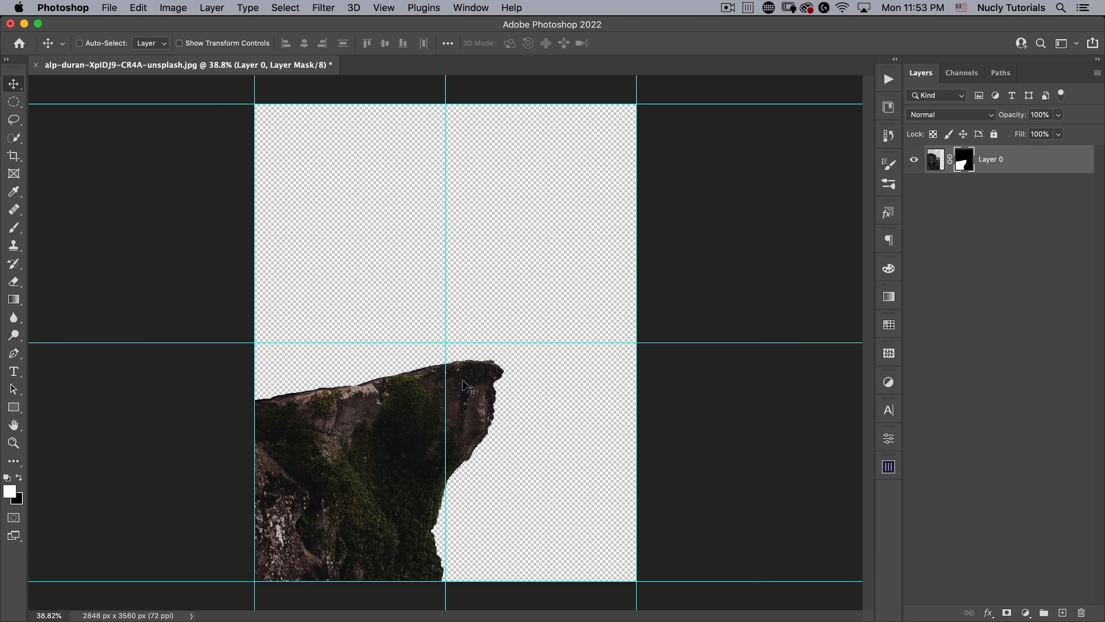
pyautogui.moveTo(458, 381); pyautogui.dragTo(461, 377)
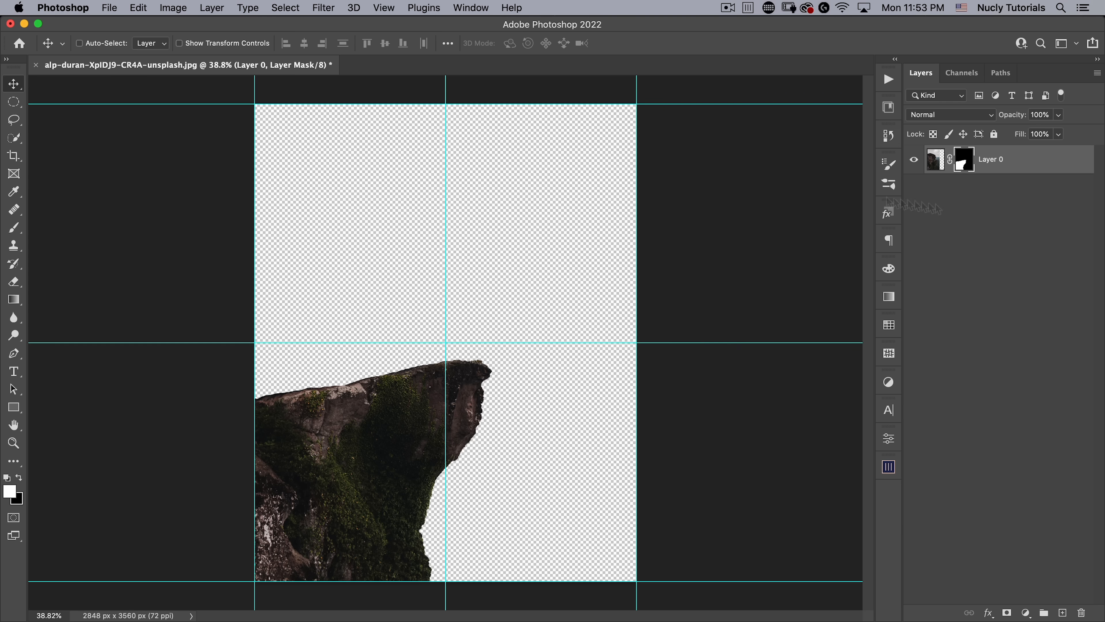
# Place jasper-graetsch-Liu4Sr8Sjag-unsplash.jpg as an embedded image in the lower half of the canvas and stack it below Layer 0
pyautogui.click(110, 8)
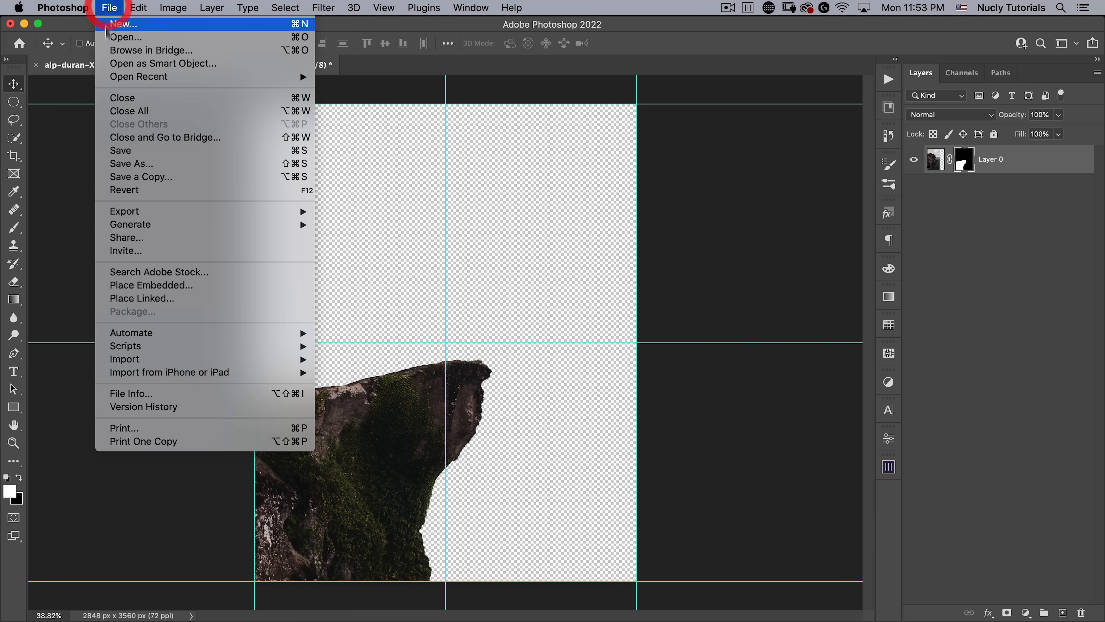
pyautogui.click(146, 283)
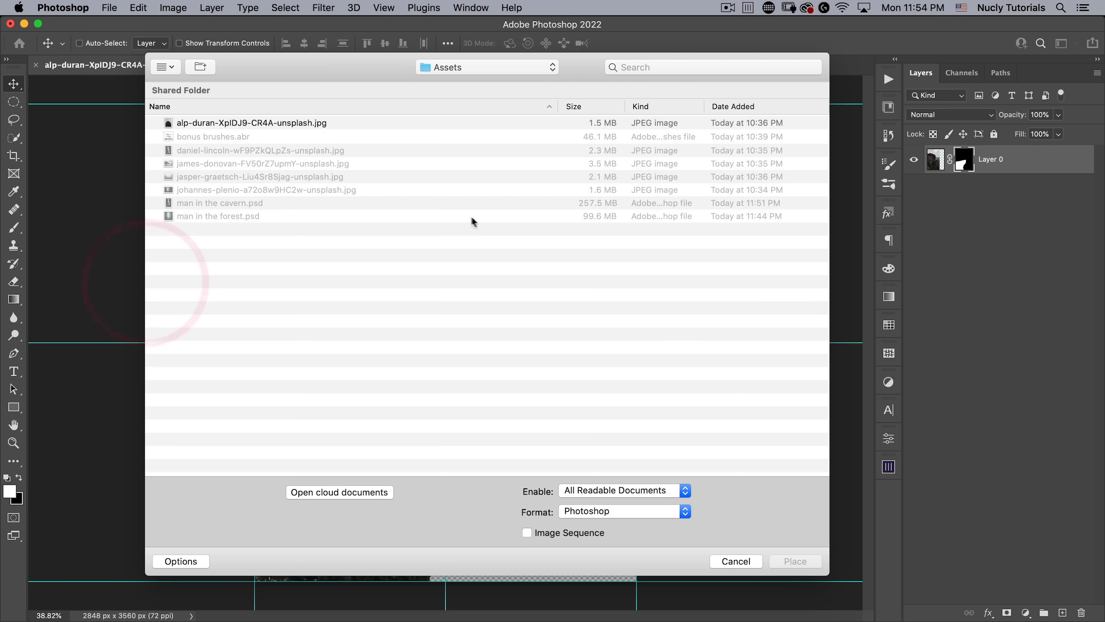
pyautogui.click(203, 177)
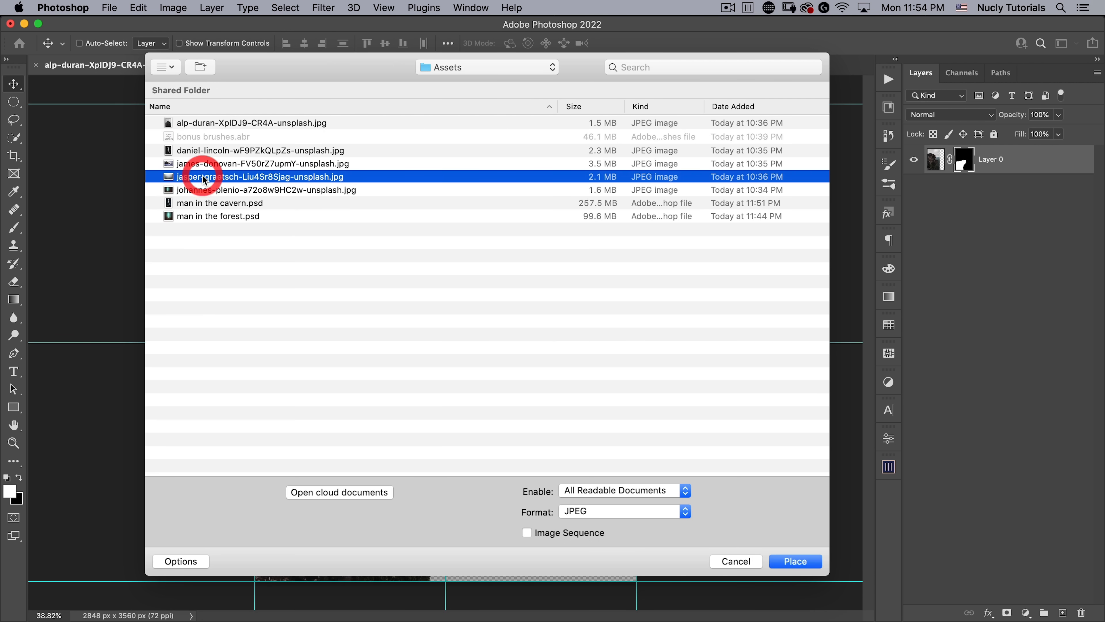
pyautogui.click(782, 559)
pyautogui.moveTo(557, 291); pyautogui.dragTo(561, 390)
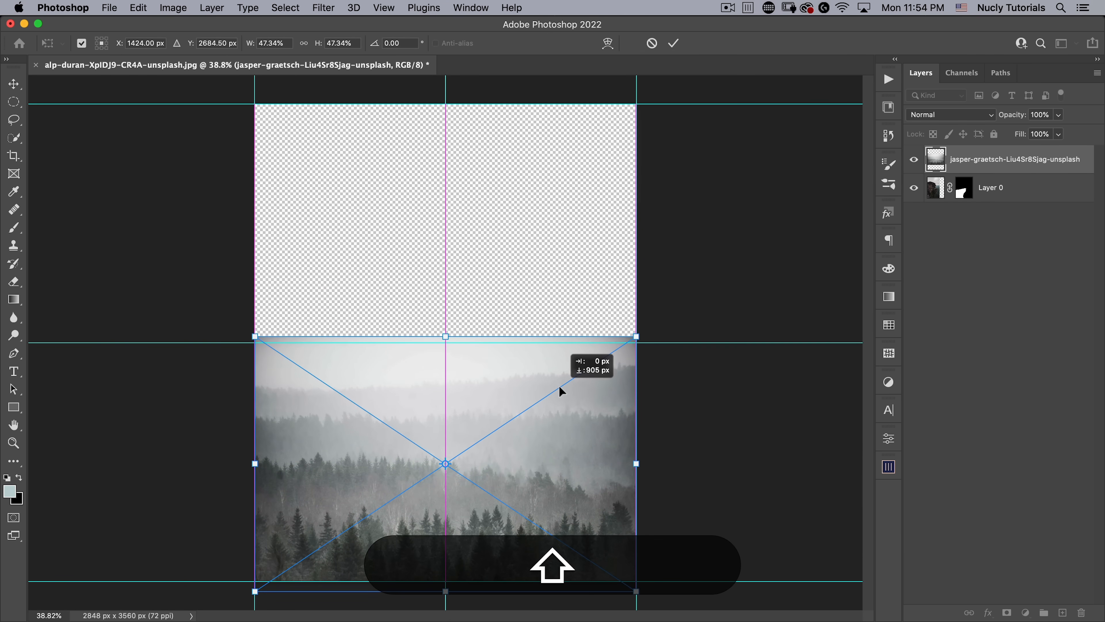
pyautogui.doubleClick(550, 368)
pyautogui.moveTo(1014, 161); pyautogui.dragTo(1013, 194)
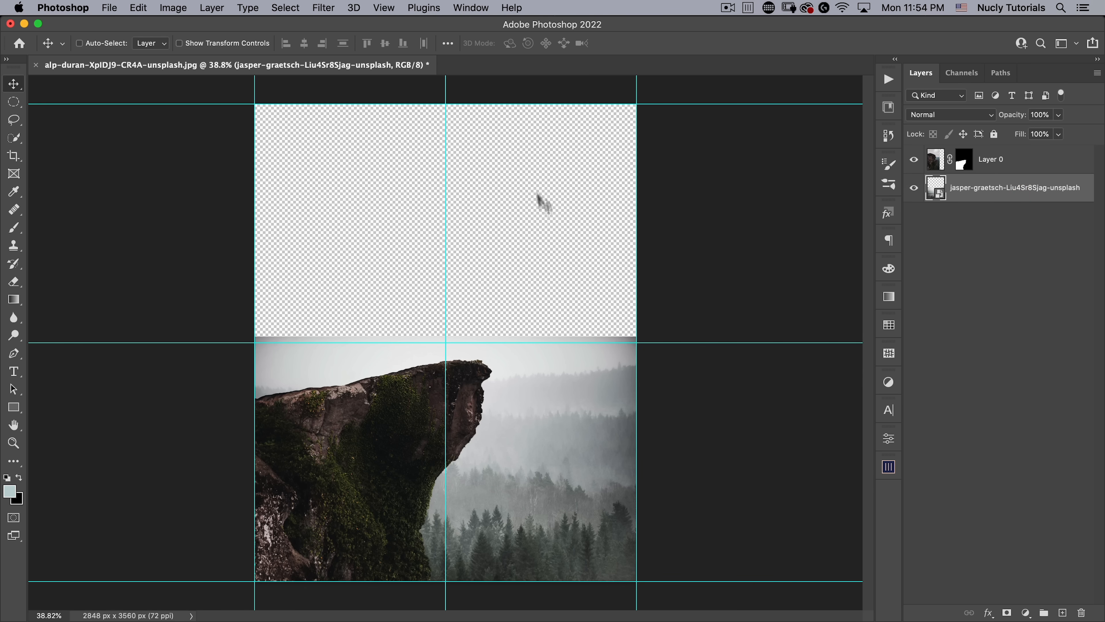
# Hide the guides and add a new layer named "sky" directly above the forest photo
pyautogui.click(323, 8)
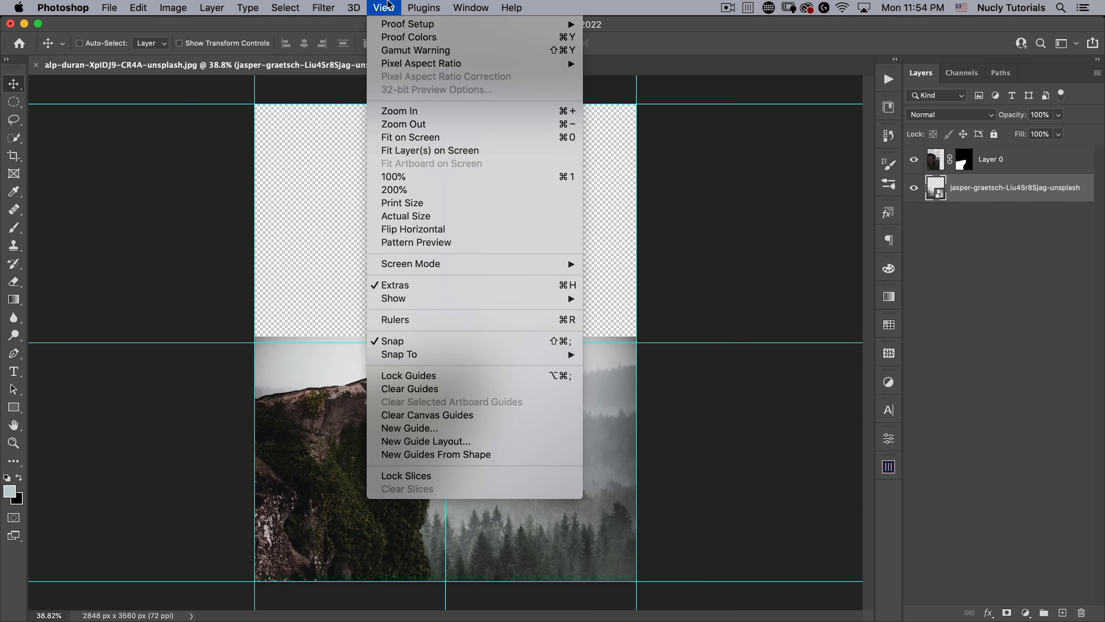
pyautogui.click(415, 285)
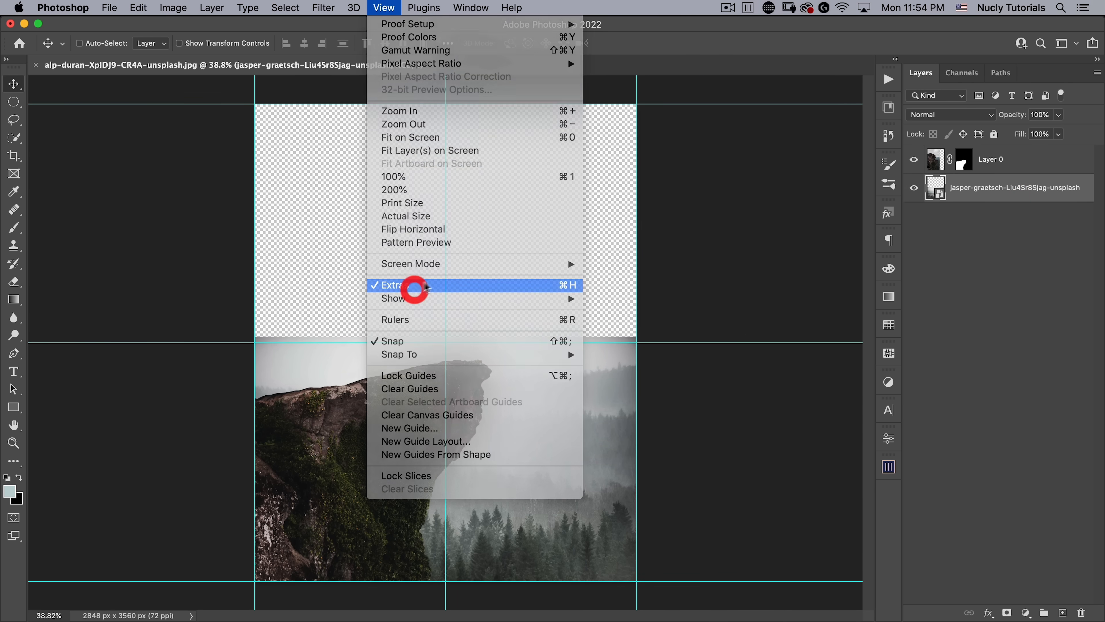
pyautogui.click(1063, 612)
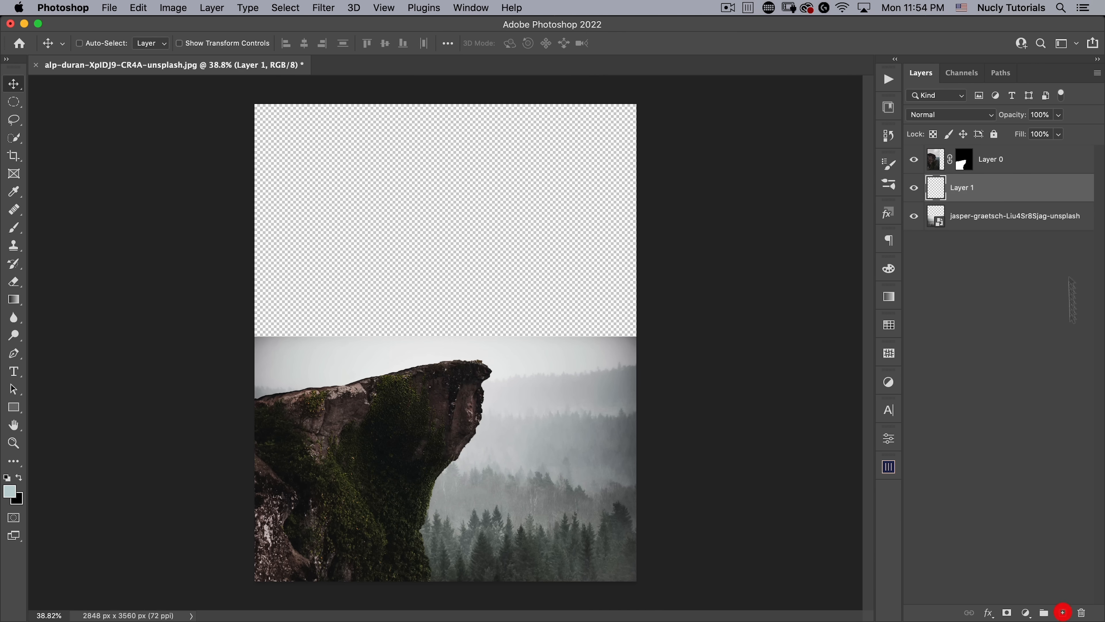
pyautogui.doubleClick(964, 187)
pyautogui.write('s')
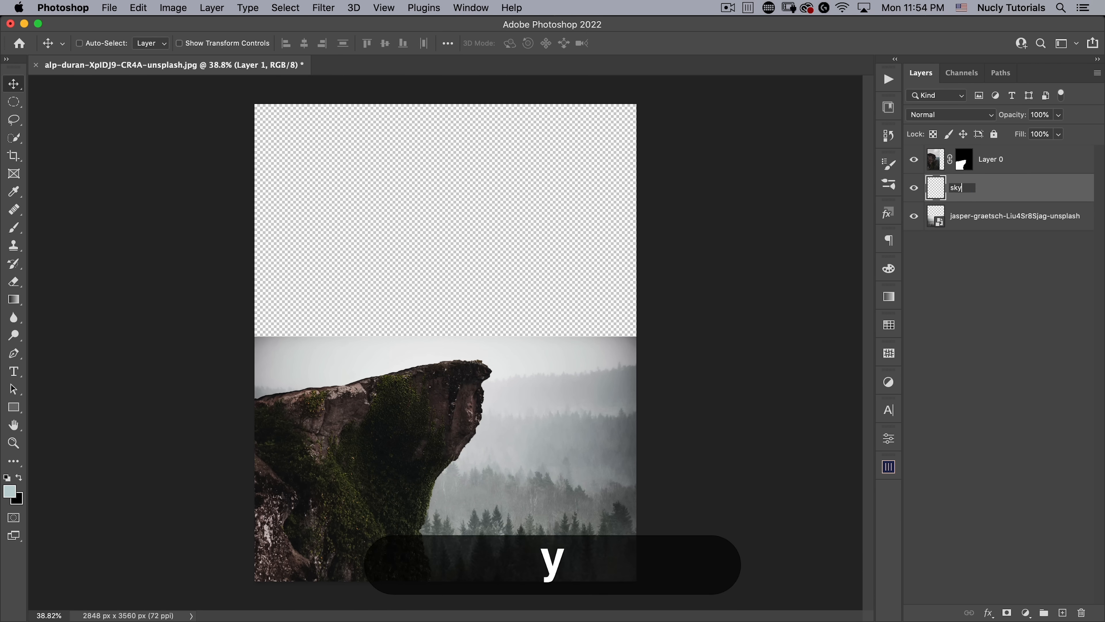
pyautogui.write('ky')
pyautogui.press('Return')
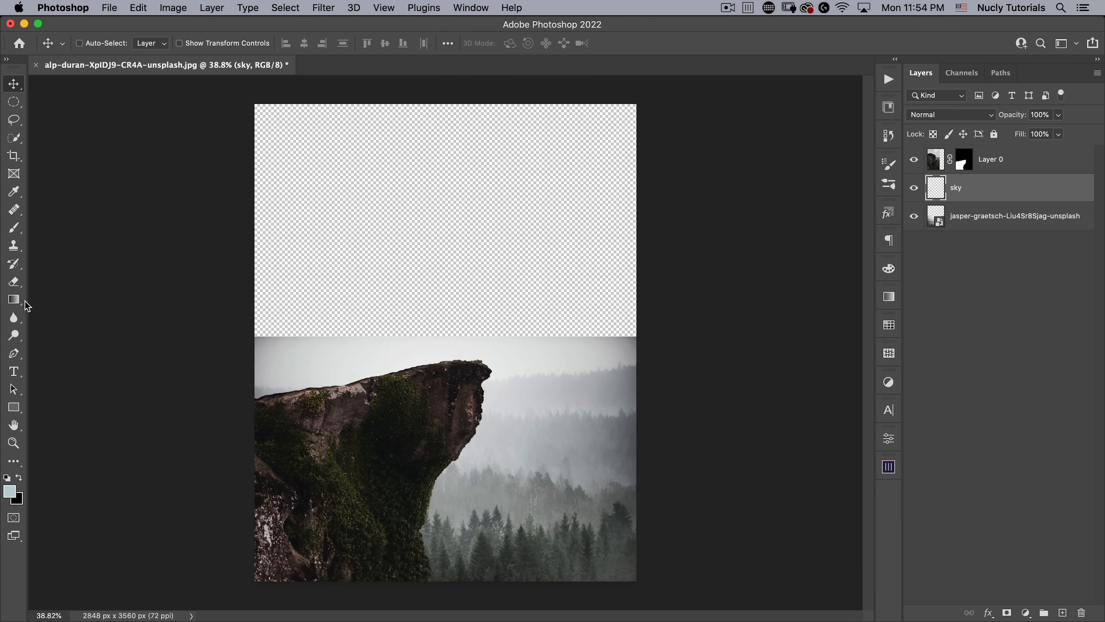
# Set up a linear foreground-to-transparent gradient using the pale sky colour sampled from the top of the forest photo
pyautogui.click(16, 299)
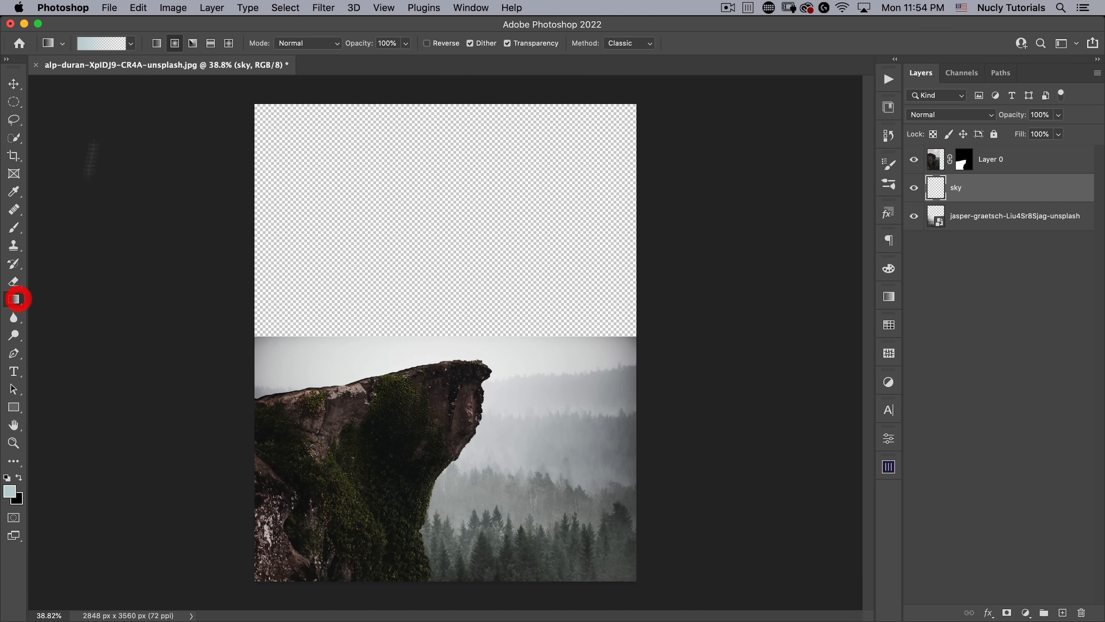
pyautogui.click(154, 42)
pyautogui.click(131, 46)
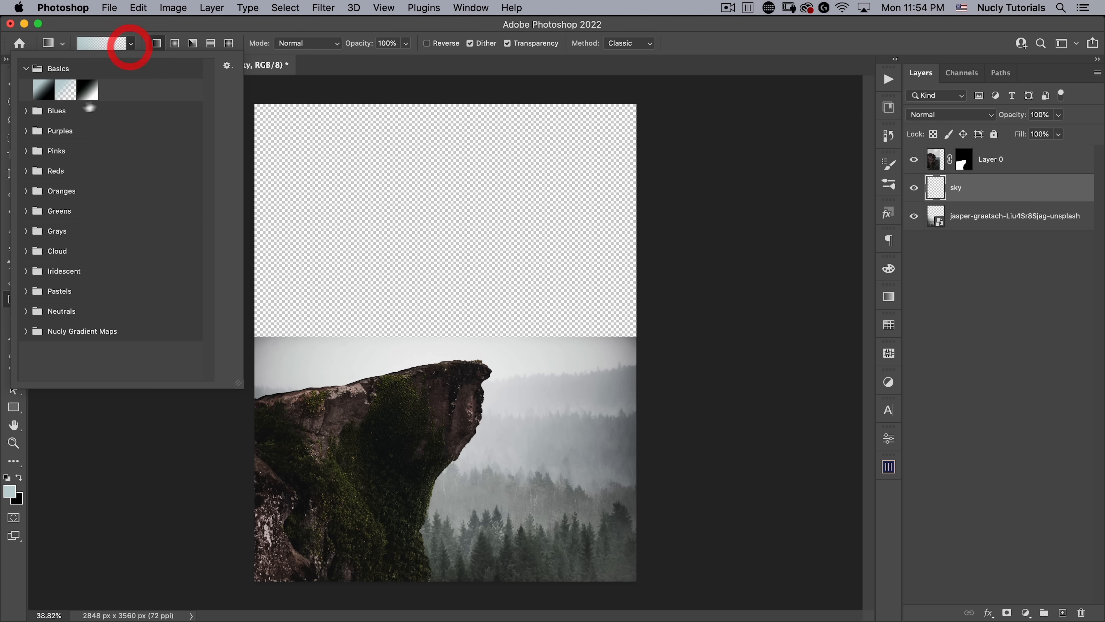
pyautogui.click(88, 30)
pyautogui.moveTo(414, 323); pyautogui.dragTo(459, 341)
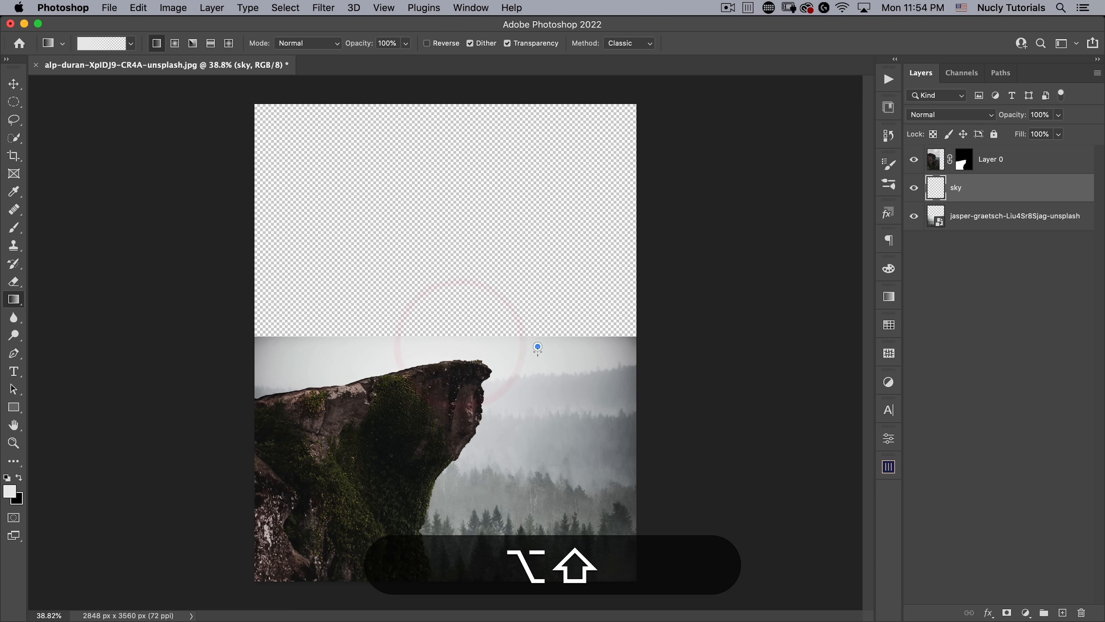
# Draw downward gradients on the sky layer to fill the empty canvas above the forest and soften the photo's top edge
pyautogui.moveTo(538, 347); pyautogui.dragTo(535, 374)
pyautogui.moveTo(277, 326); pyautogui.dragTo(323, 433)
pyautogui.moveTo(276, 306); pyautogui.dragTo(341, 457)
pyautogui.moveTo(506, 228); pyautogui.dragTo(522, 381)
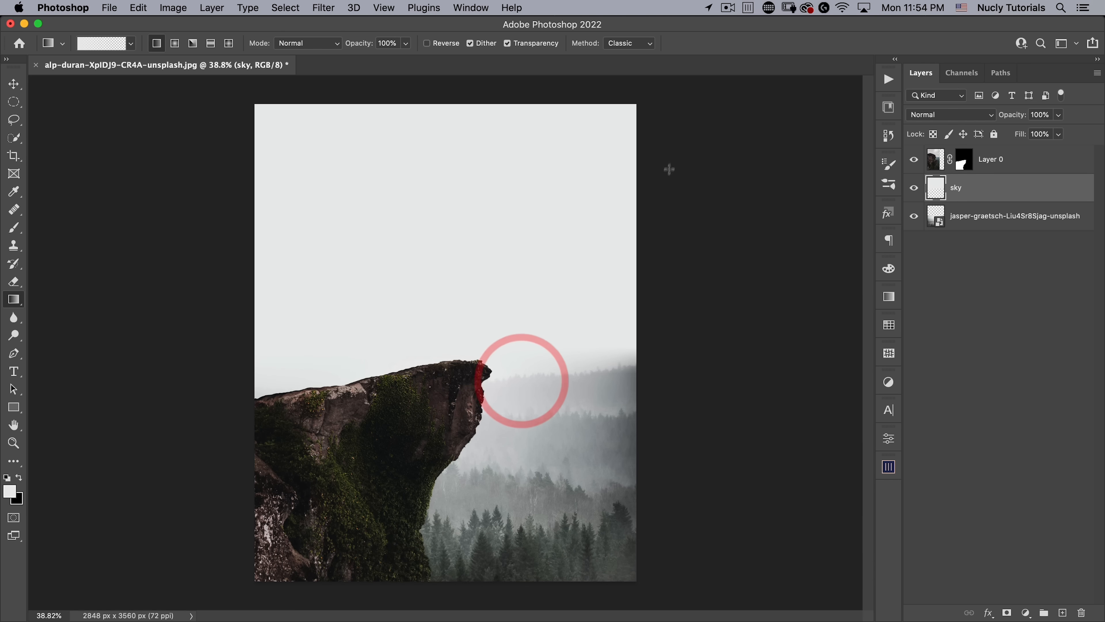
pyautogui.moveTo(669, 169); pyautogui.dragTo(602, 391)
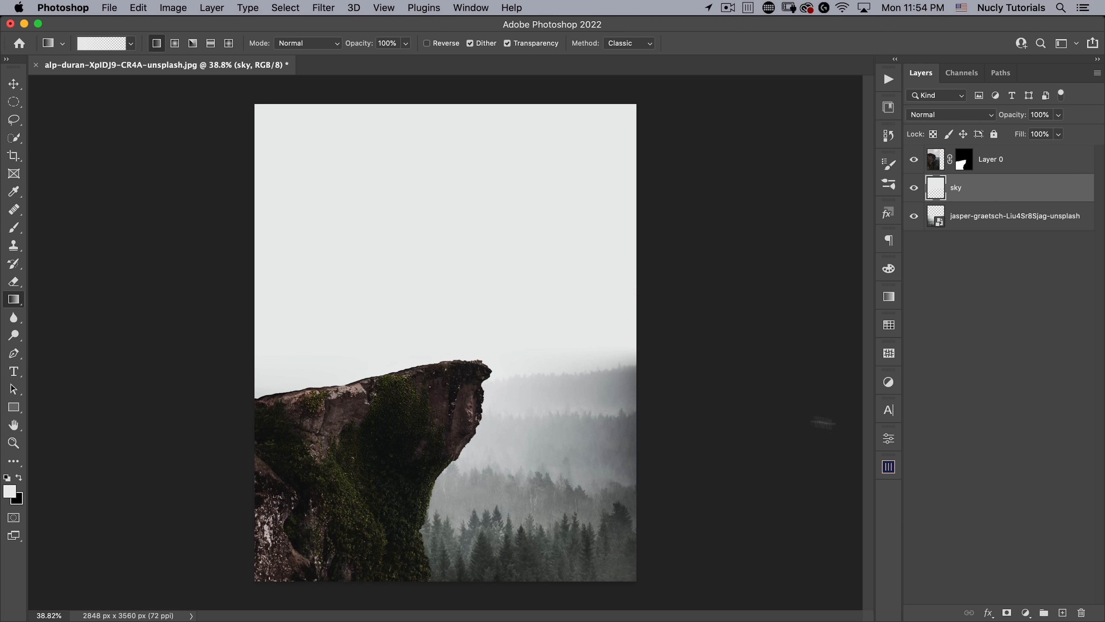
# Sample a darker grey from the misty trees and draw a straight vertical gradient from the canvas top to the ledge
pyautogui.keyDown('alt'); pyautogui.click(566, 431); pyautogui.keyUp('alt')
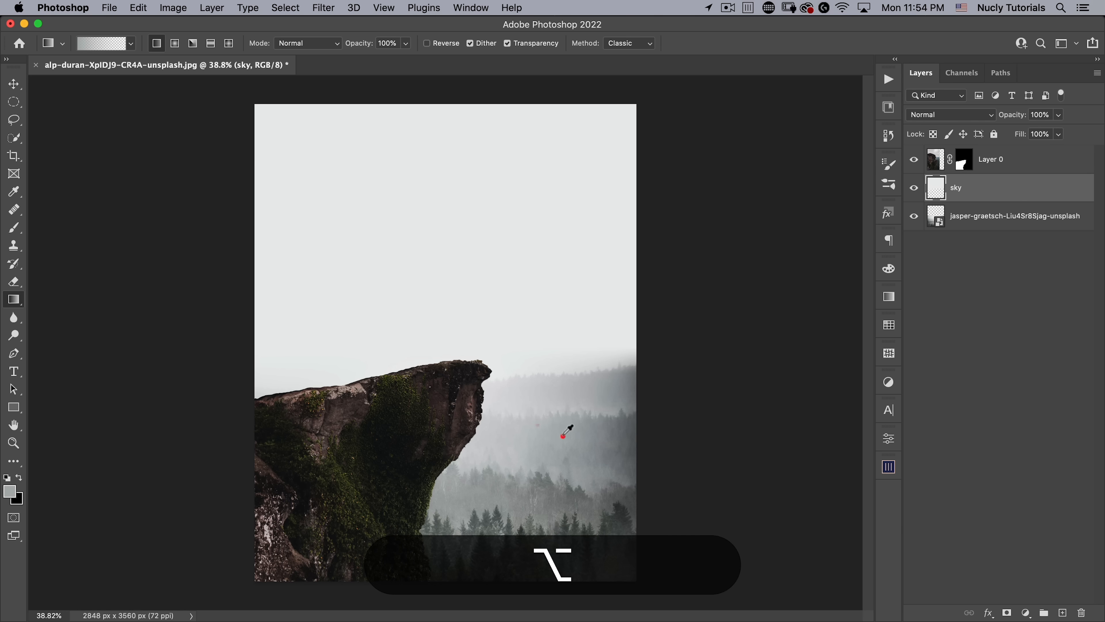
pyautogui.moveTo(472, 106); pyautogui.dragTo(484, 334)
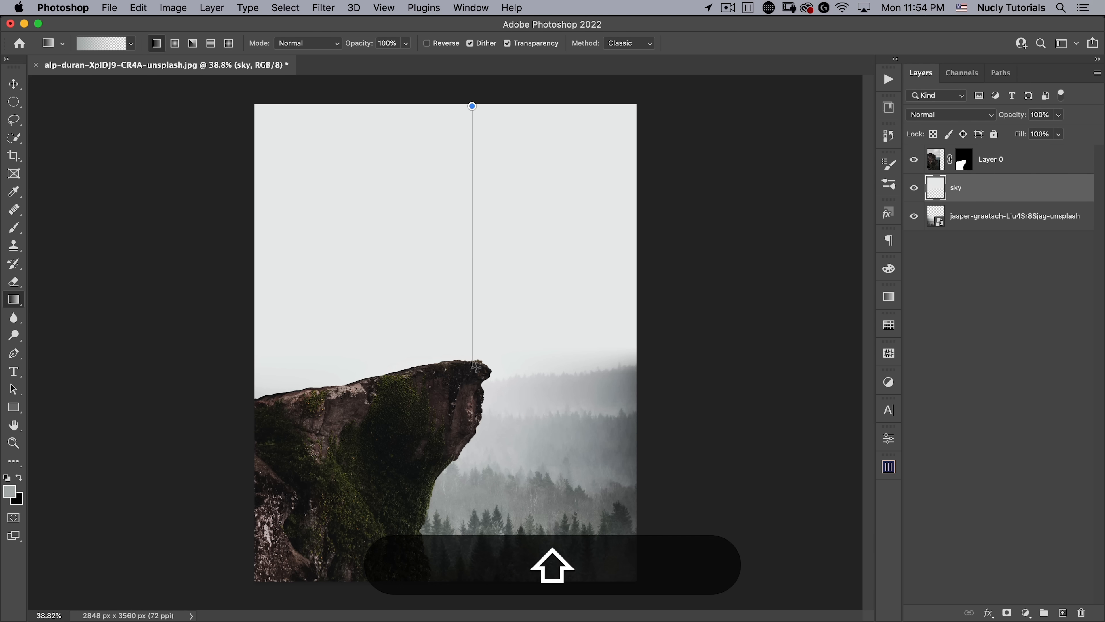
pyautogui.moveTo(475, 375); pyautogui.dragTo(473, 375)
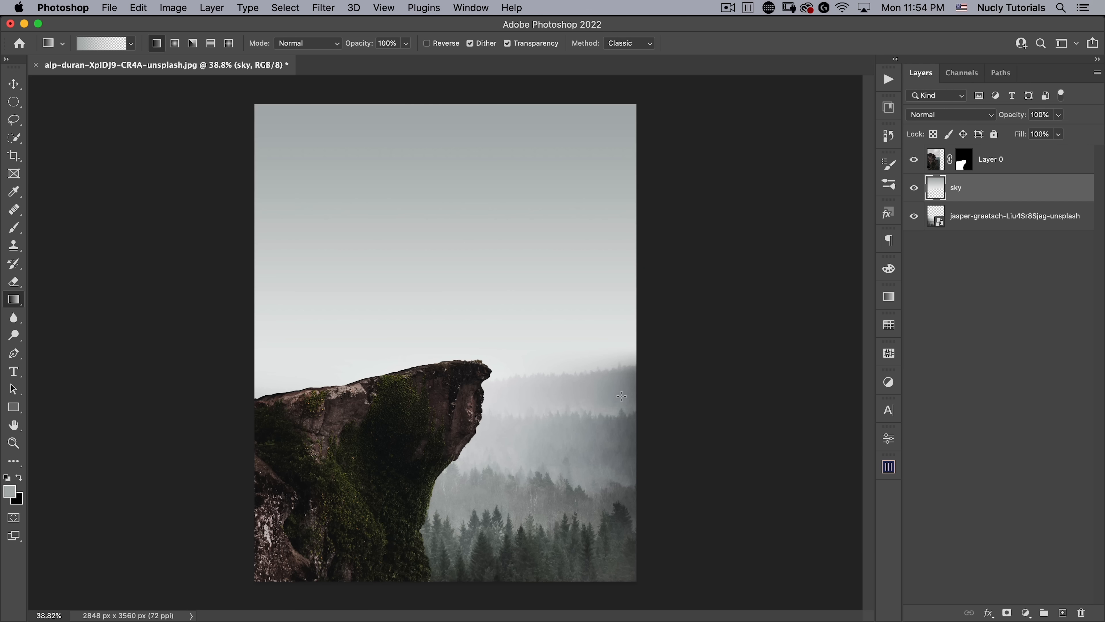
# Select the sky and forest photo layers together and try shifting them straight down
pyautogui.press('v')
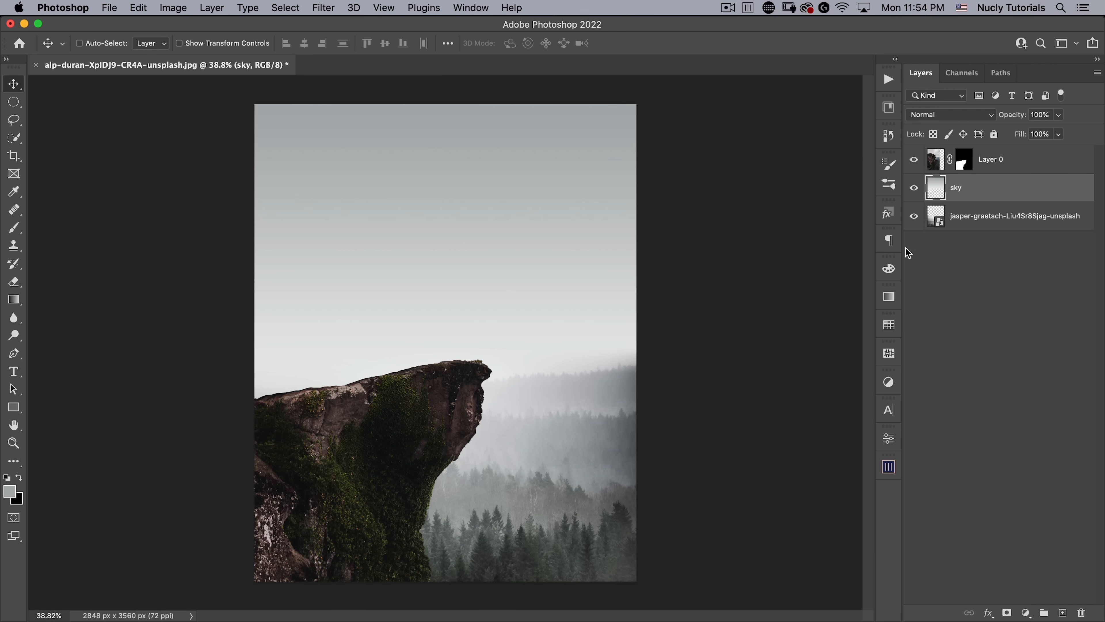
pyautogui.keyDown('shift'); pyautogui.click(968, 223); pyautogui.keyUp('shift')
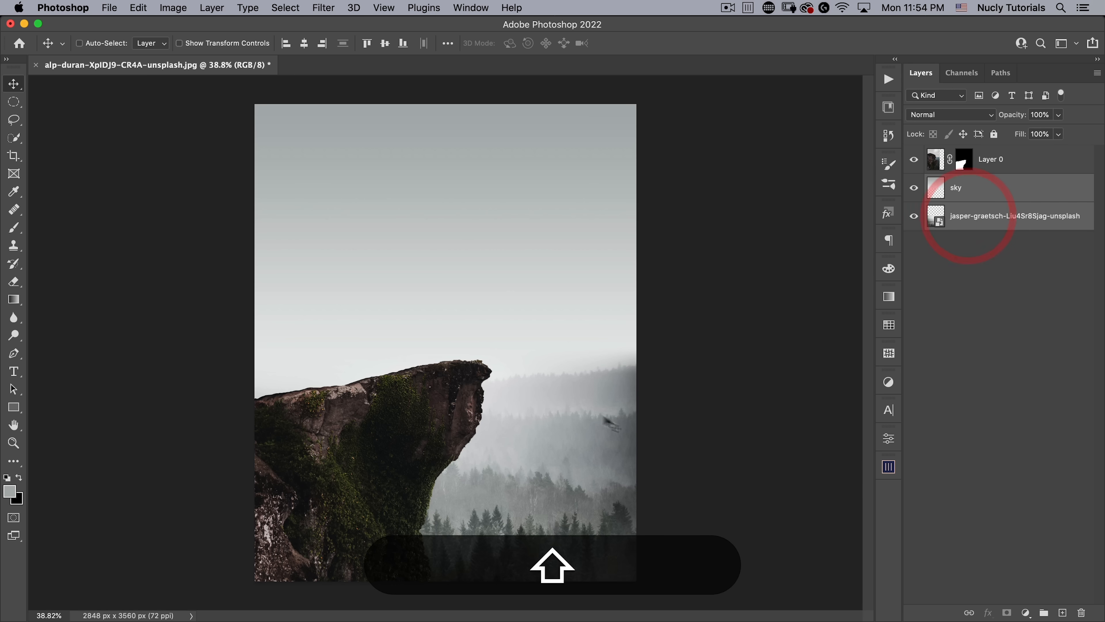
pyautogui.moveTo(580, 278); pyautogui.dragTo(577, 284)
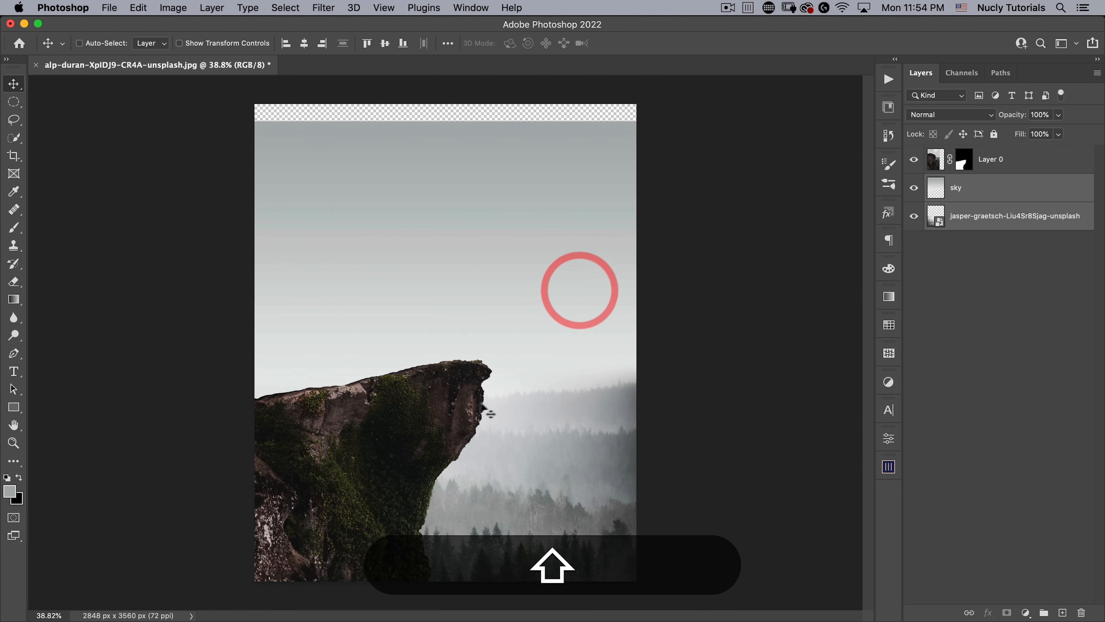
pyautogui.press('super+z')
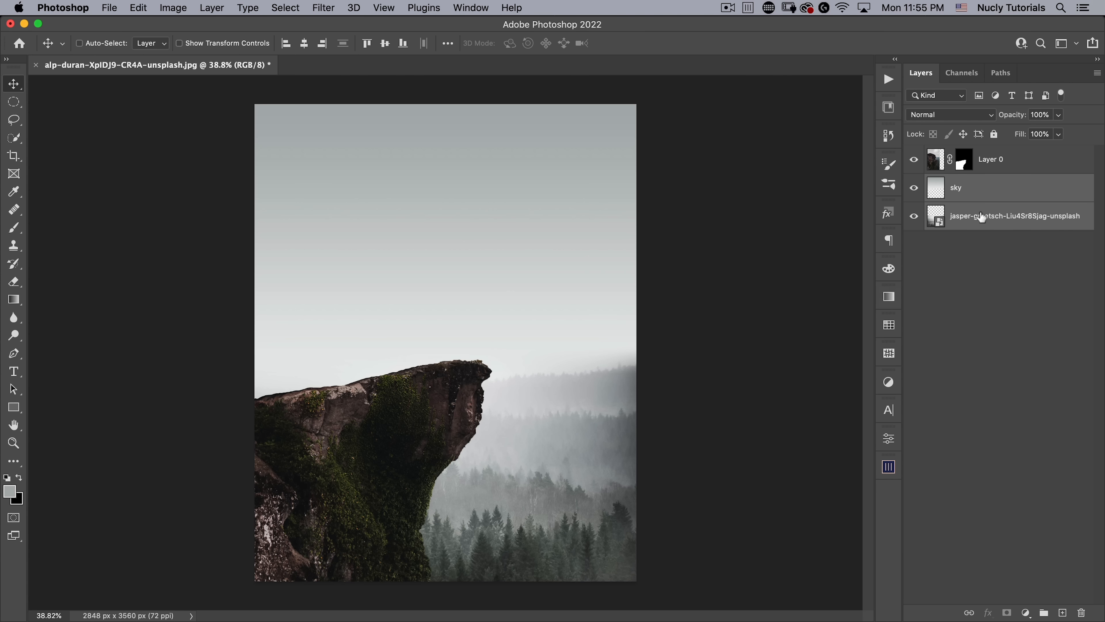
# Scale the sky and forest photo layers down together from the upper-left corner, keeping them against the canvas's right edge
pyautogui.press('super+t')
pyautogui.moveTo(255, 105); pyautogui.dragTo(294, 170)
pyautogui.moveTo(545, 558); pyautogui.dragTo(546, 547)
pyautogui.moveTo(305, 155); pyautogui.dragTo(317, 172)
pyautogui.doubleClick(451, 260)
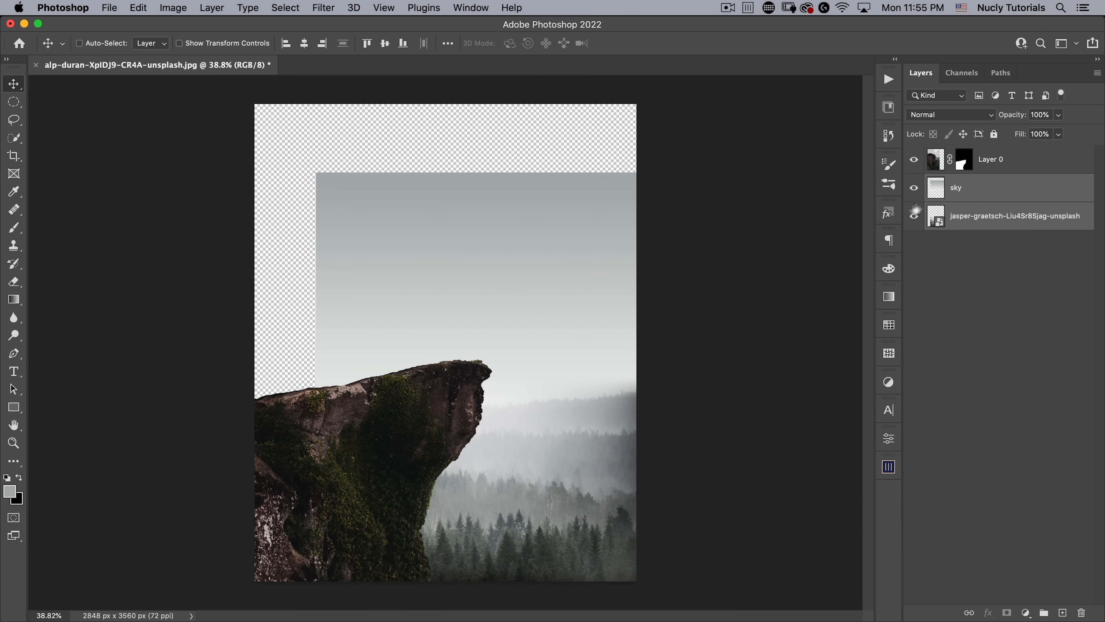
# Stretch only the sky layer leftward until it reaches the canvas's left edge
pyautogui.click(946, 191)
pyautogui.press('super+t')
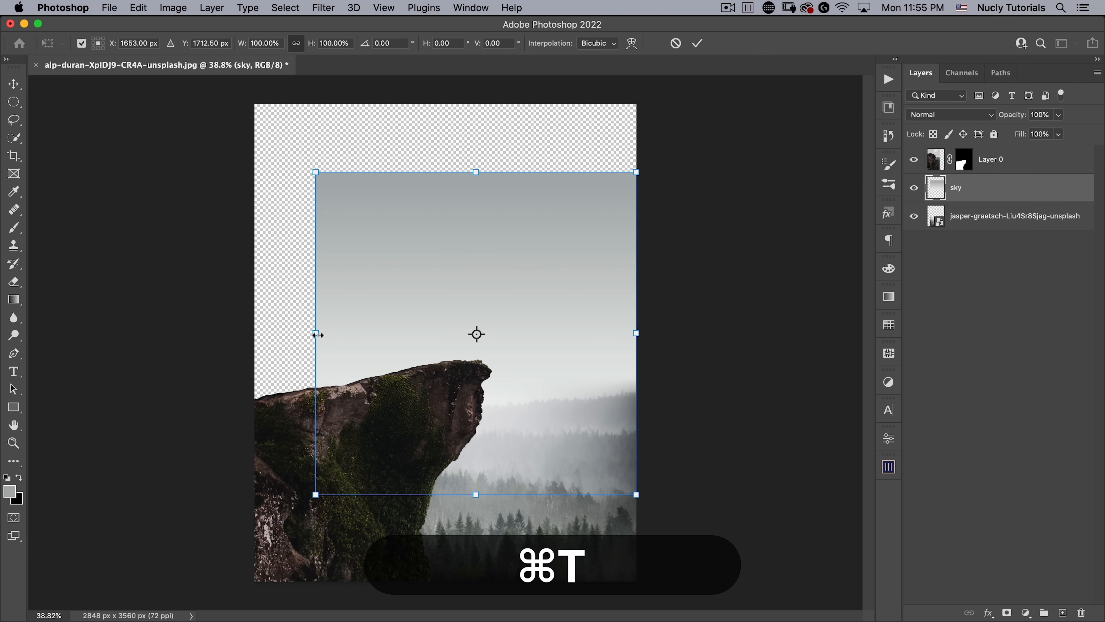
pyautogui.moveTo(316, 333); pyautogui.dragTo(258, 338)
pyautogui.doubleClick(361, 259)
# Sample the grey at the sky's upper edge and draw a downward gradient to fill the transparent strip above it
pyautogui.press('g')
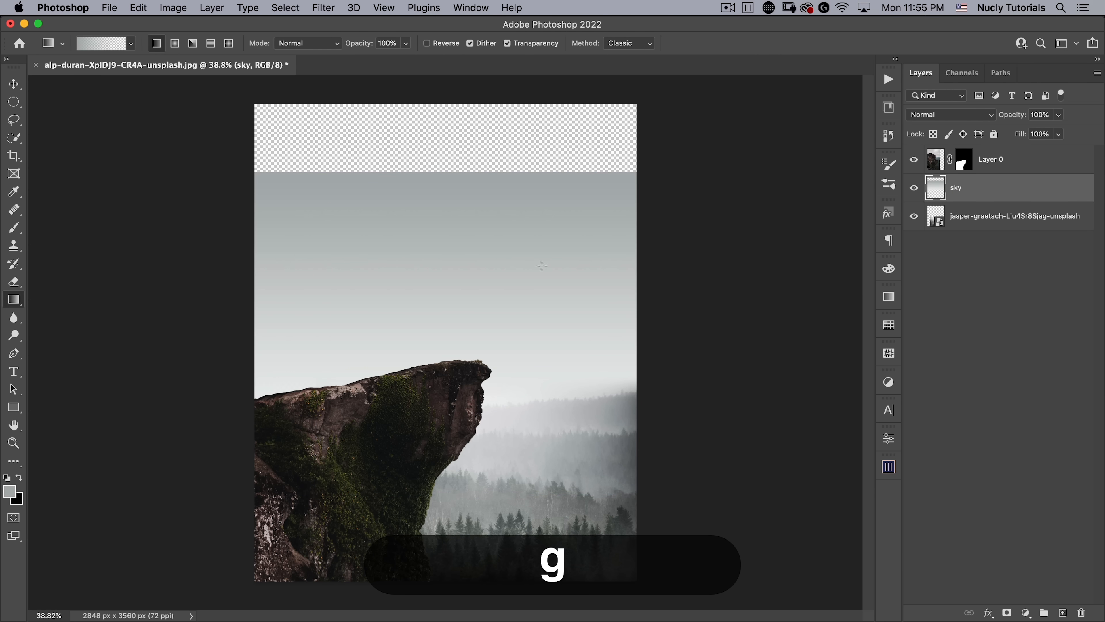
pyautogui.keyDown('alt'); pyautogui.click(370, 180); pyautogui.keyUp('alt')
pyautogui.moveTo(370, 187); pyautogui.dragTo(373, 250)
pyautogui.press('v')
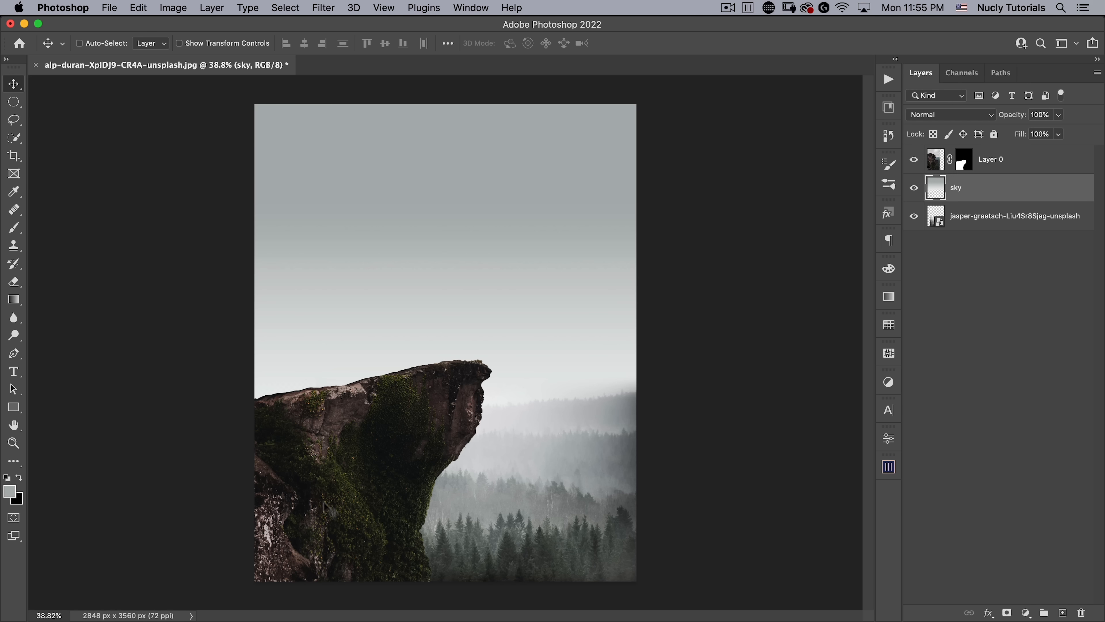
# With the rock layer selected, sample a dark green-grey from the forest trees and darken the foreground colour to #1f2220
pyautogui.click(934, 161)
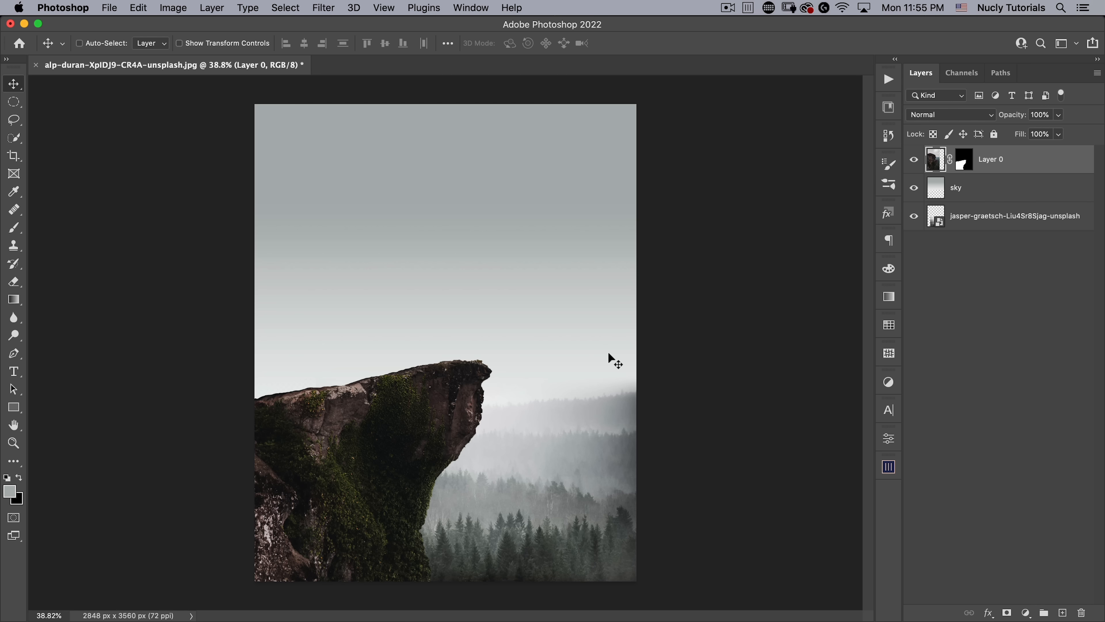
pyautogui.press('i')
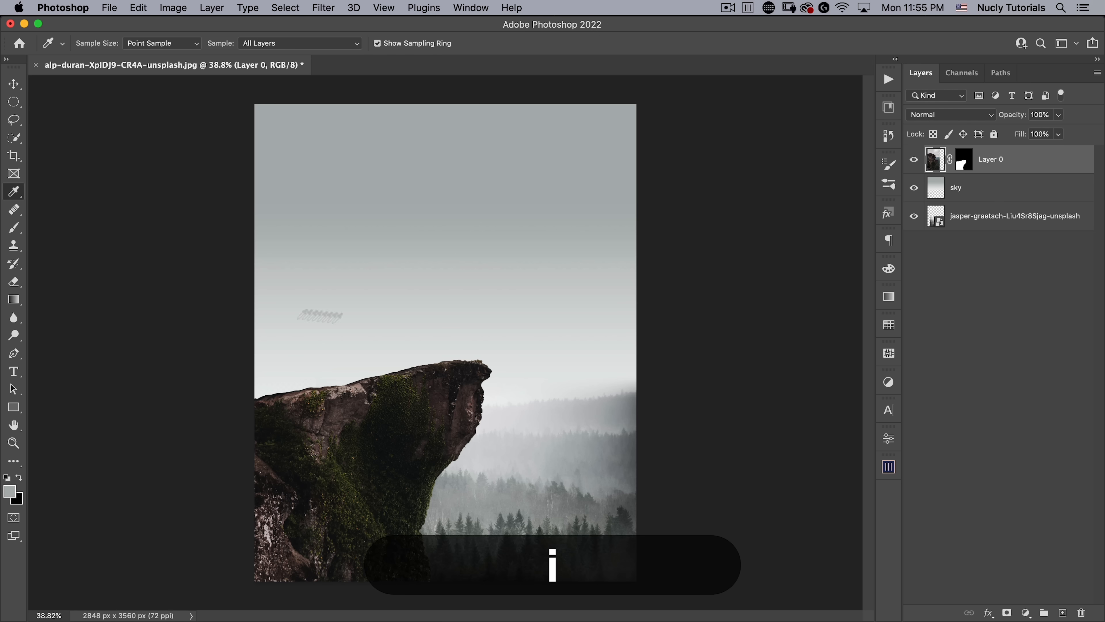
pyautogui.moveTo(561, 457); pyautogui.dragTo(414, 510)
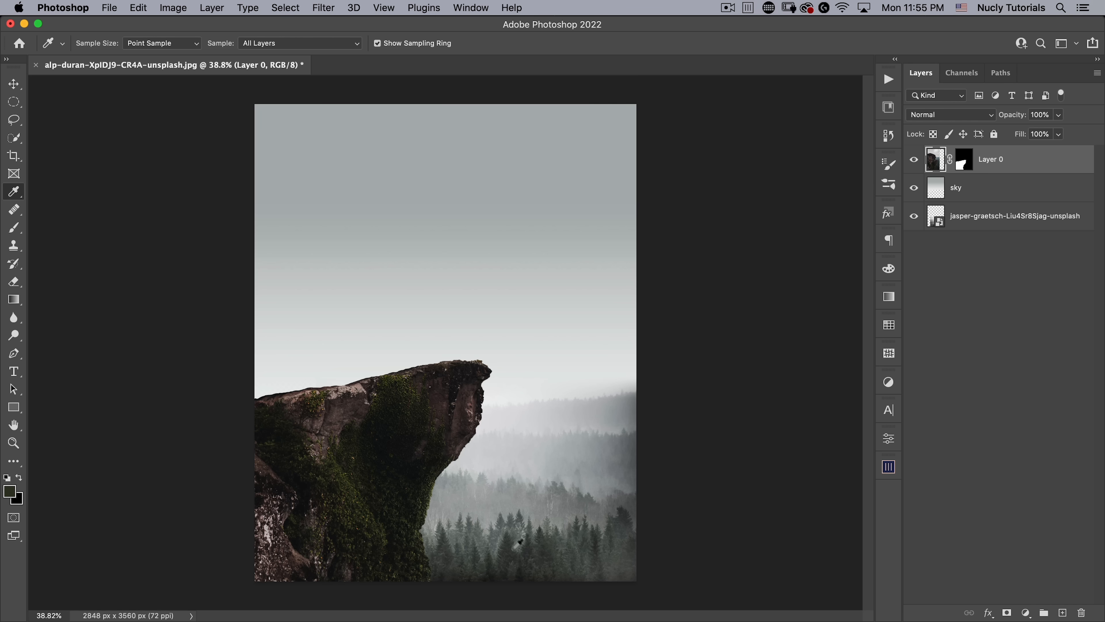
pyautogui.moveTo(519, 544); pyautogui.dragTo(512, 545)
pyautogui.click(11, 491)
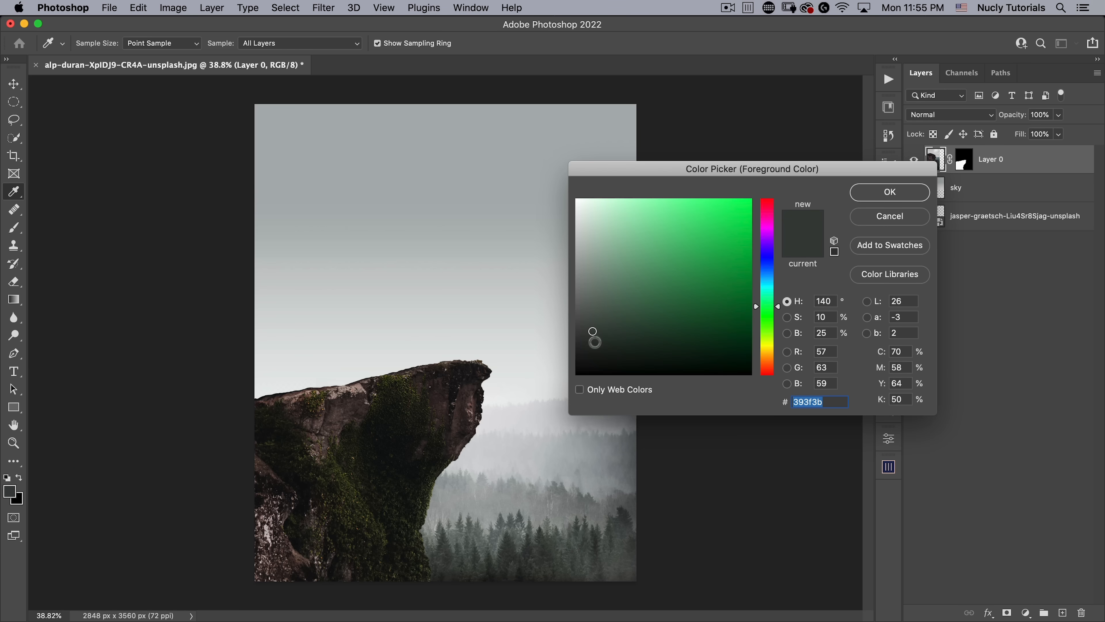
pyautogui.click(591, 349)
pyautogui.click(592, 348)
pyautogui.click(890, 192)
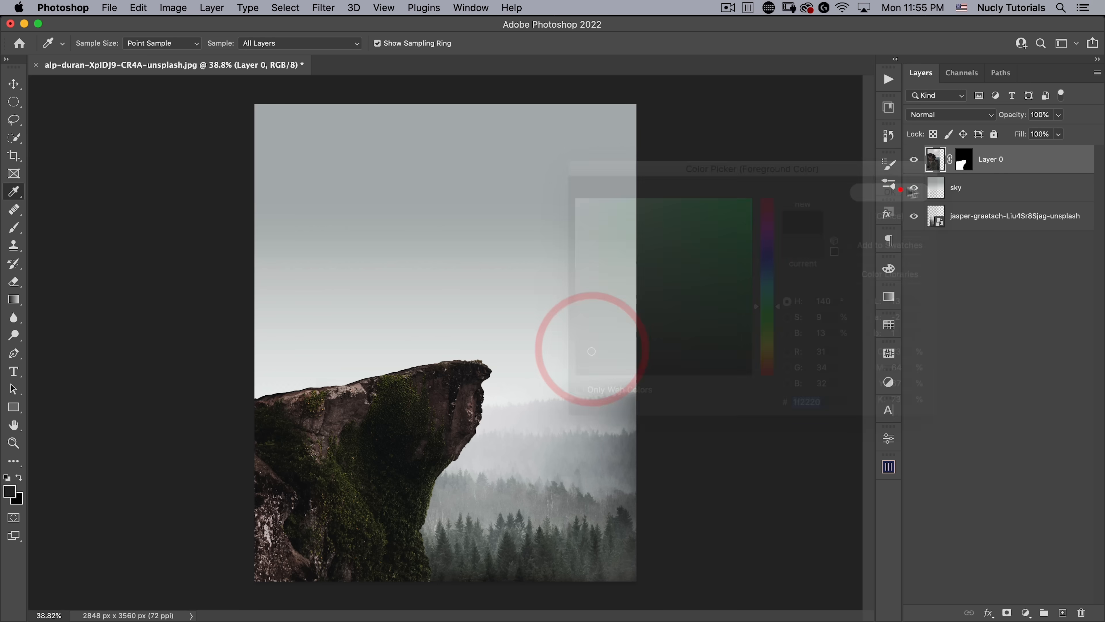
# Add a solid colour fill layer of #1f2220 above the rock layer and clip it to the rock
pyautogui.click(1026, 612)
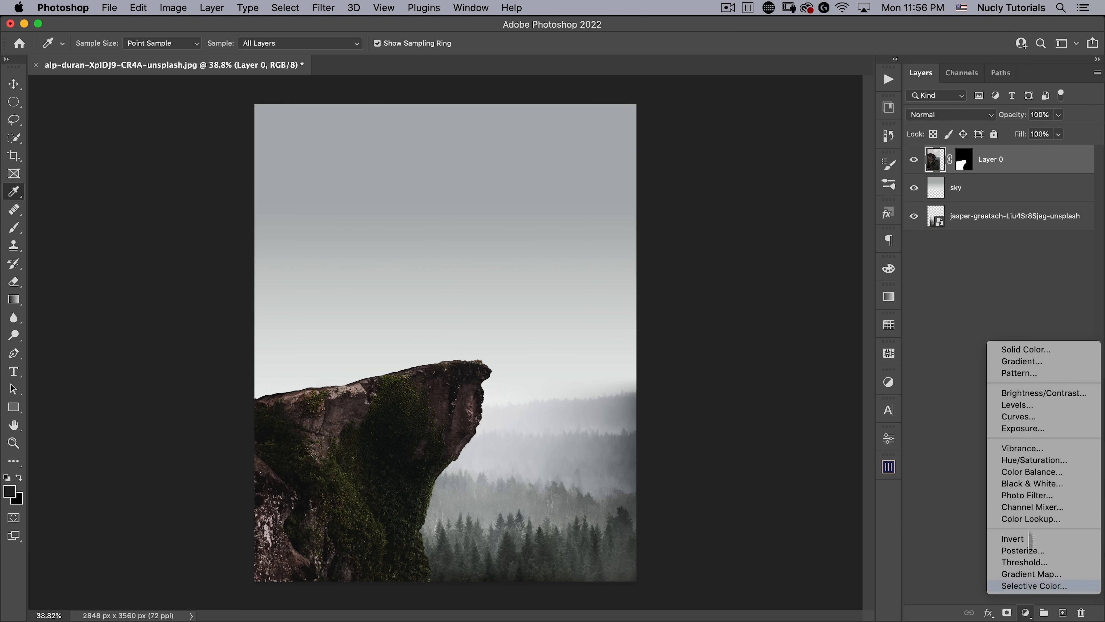
pyautogui.click(1047, 350)
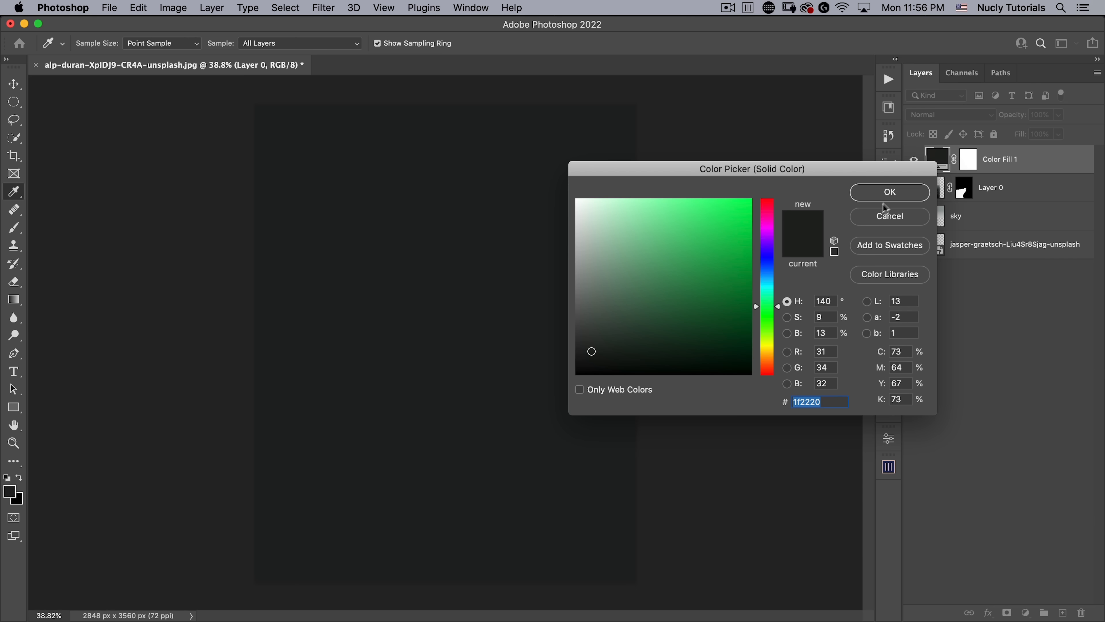
pyautogui.click(889, 192)
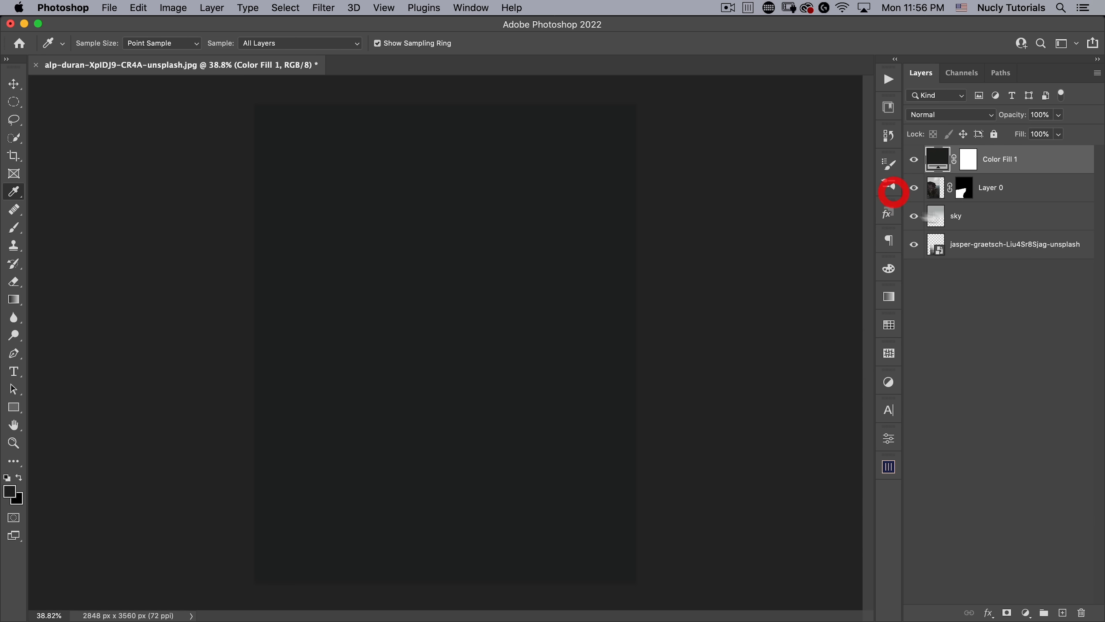
pyautogui.keyDown('alt'); pyautogui.click(935, 172); pyautogui.keyUp('alt')
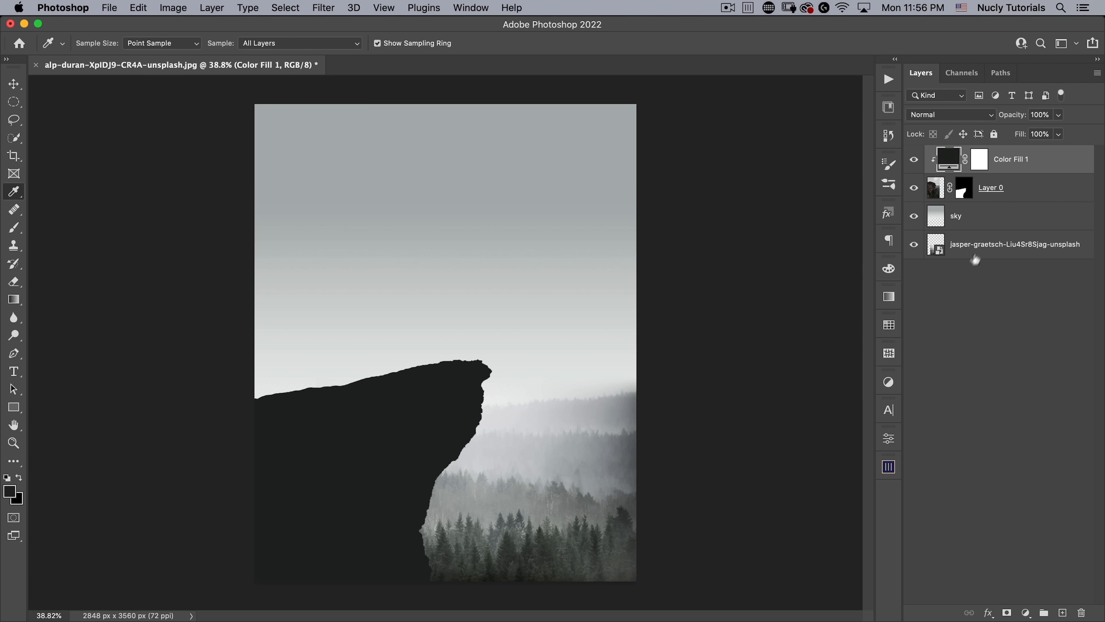
# Draw a black-to-transparent linear gradient on the colour fill's mask from the canvas's lower-left corner up to the middle of the rock
pyautogui.click(981, 161)
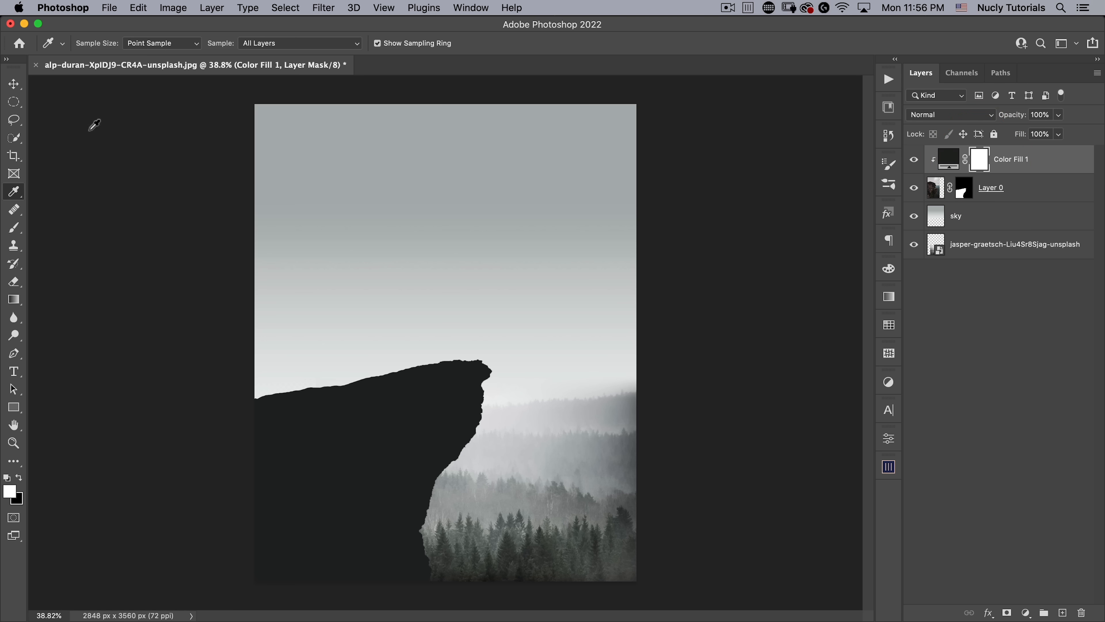
pyautogui.press('g')
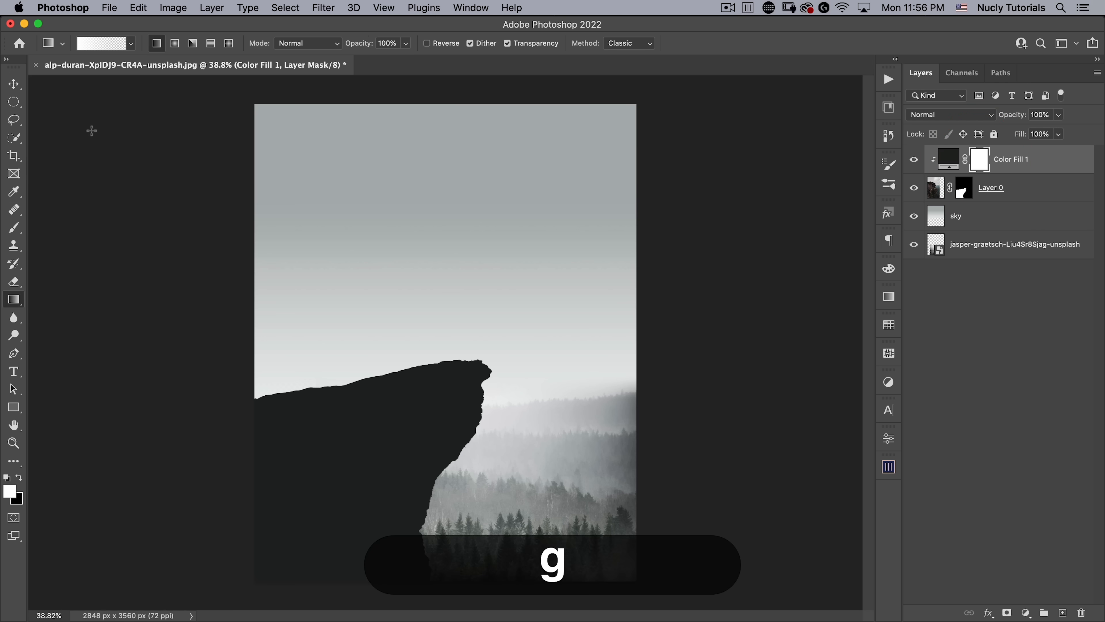
pyautogui.click(156, 43)
pyautogui.press('d')
pyautogui.press('x')
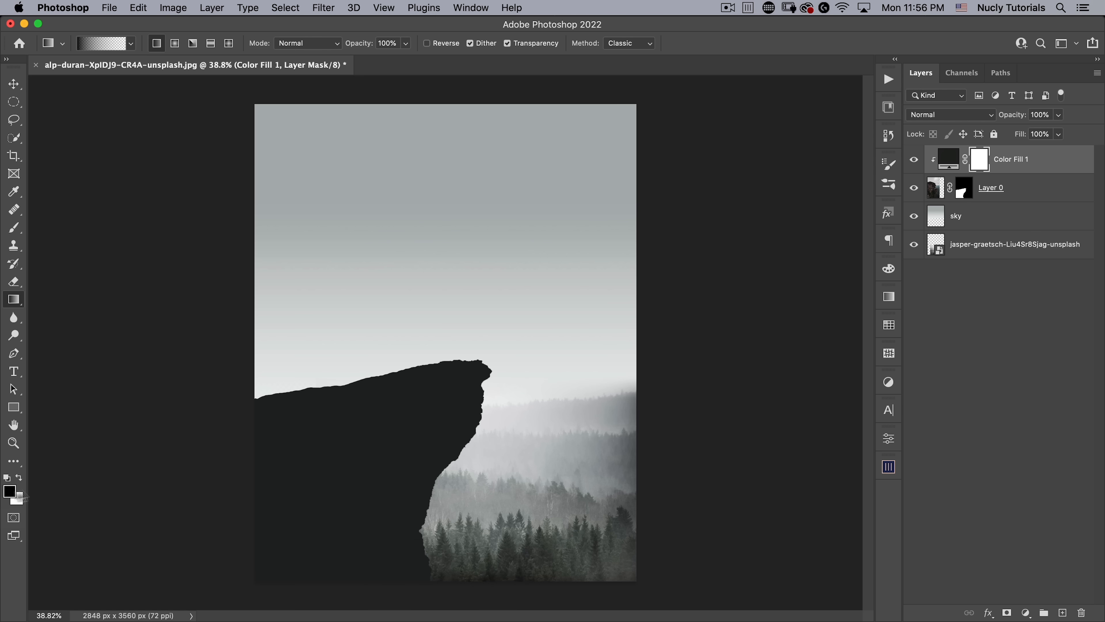
pyautogui.moveTo(226, 553); pyautogui.dragTo(407, 420)
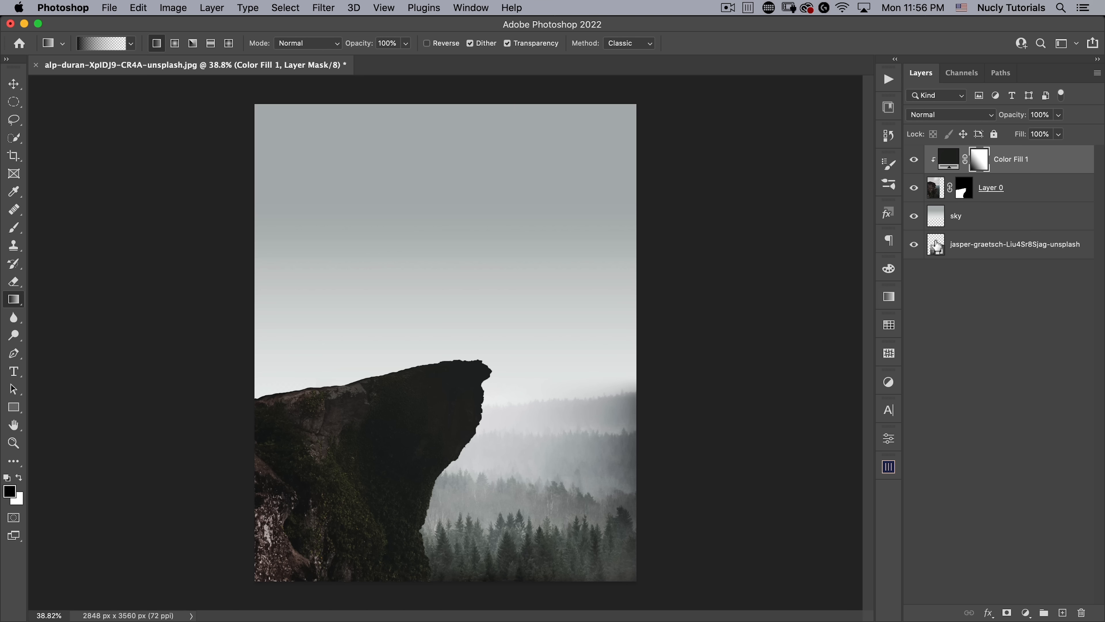
# Add a new layer on top and draw a straight upward gradient in the dark foreground colour from the canvas's lower edge to the ledge top
pyautogui.click(1063, 613)
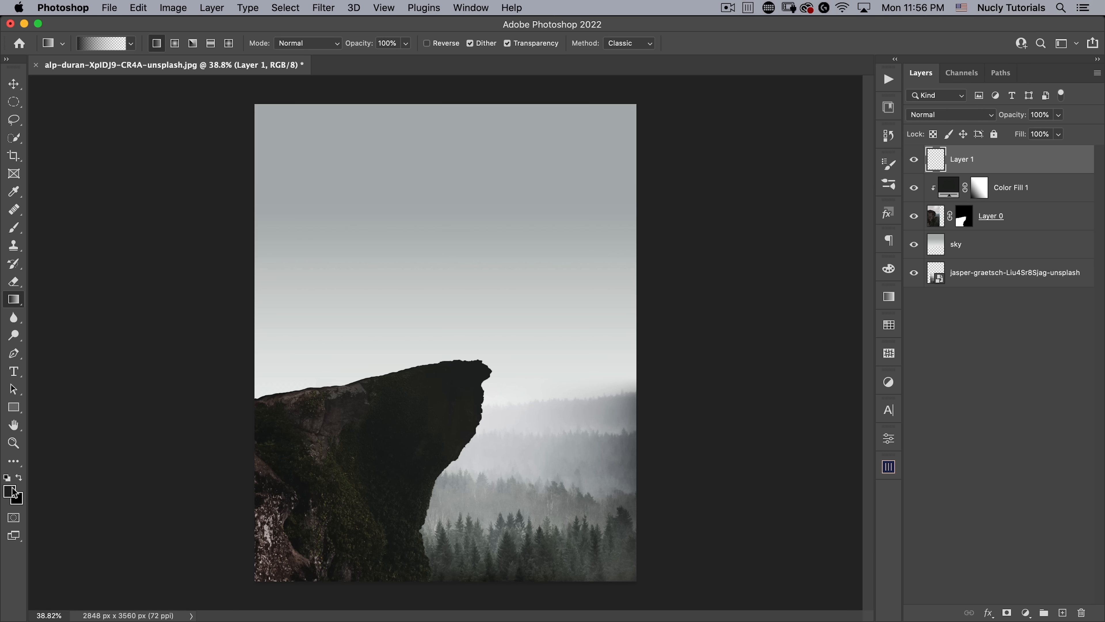
pyautogui.moveTo(498, 588); pyautogui.dragTo(515, 438)
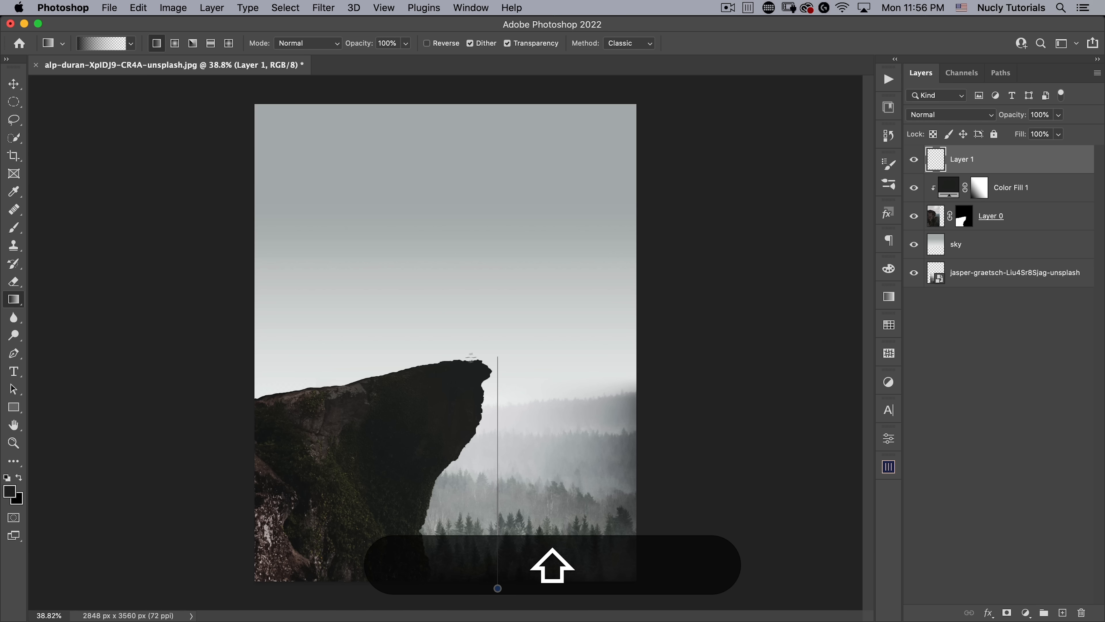
pyautogui.moveTo(455, 359); pyautogui.dragTo(453, 359)
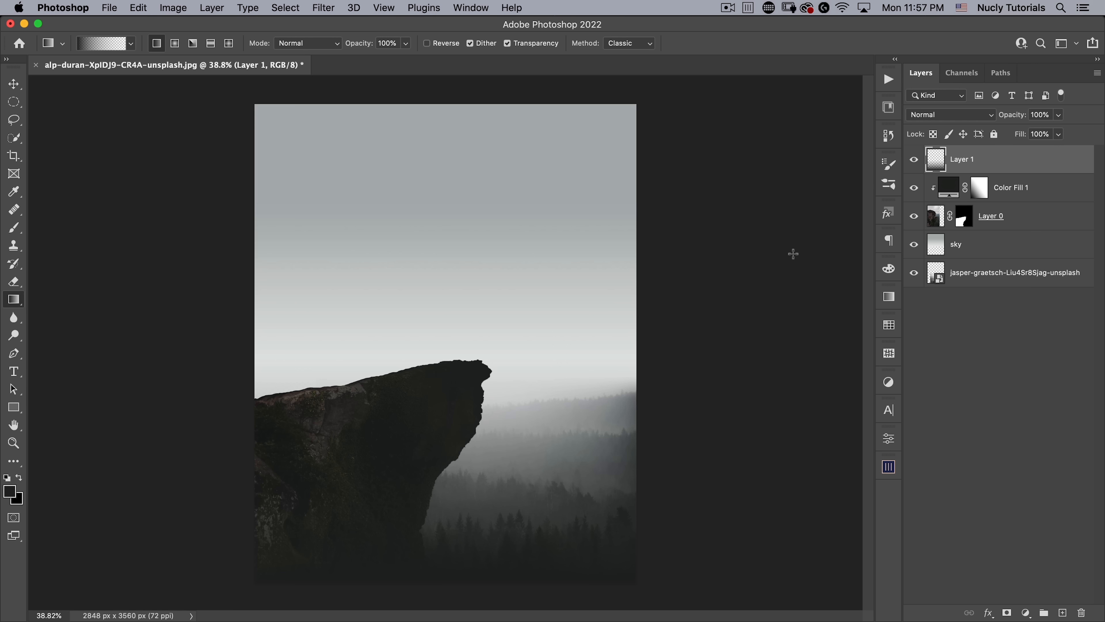
# Show the guides over the canvas
pyautogui.click(382, 7)
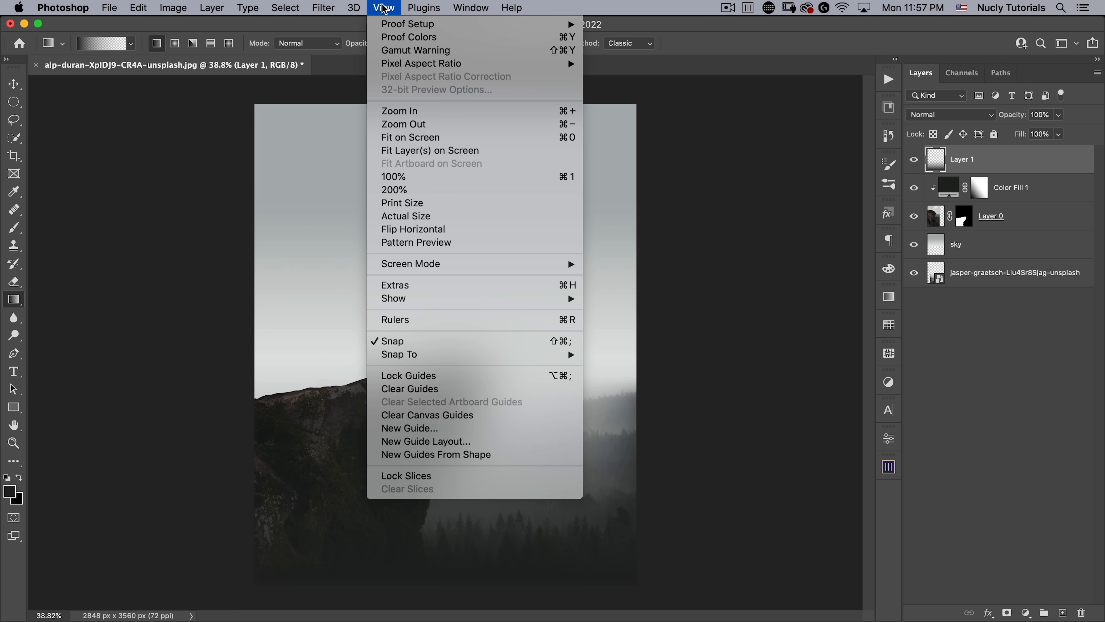
pyautogui.click(402, 287)
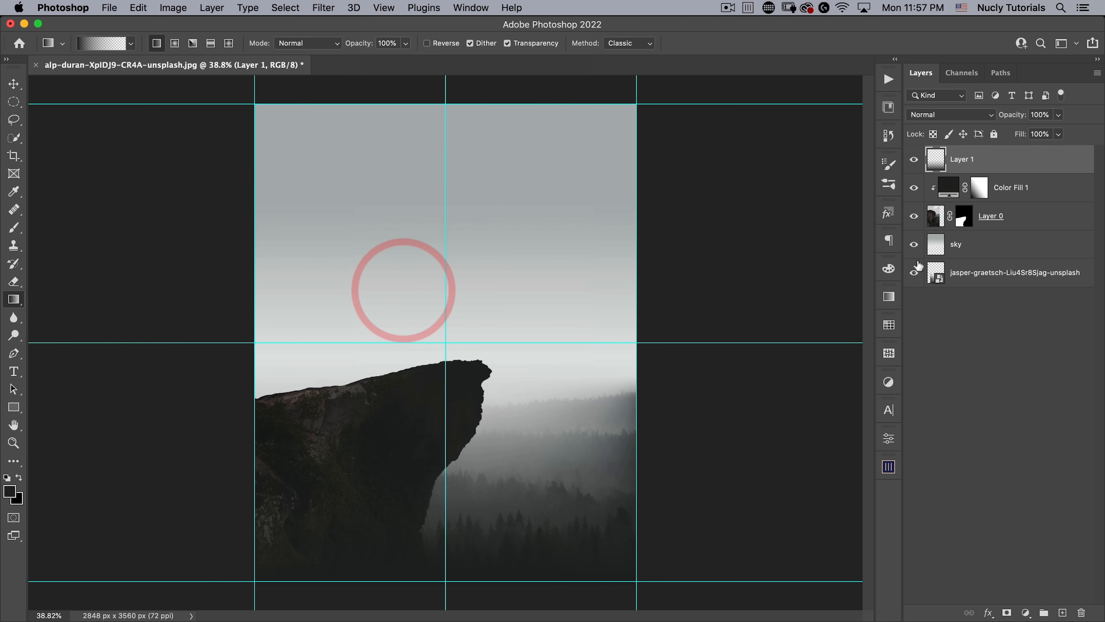
pyautogui.click(894, 184)
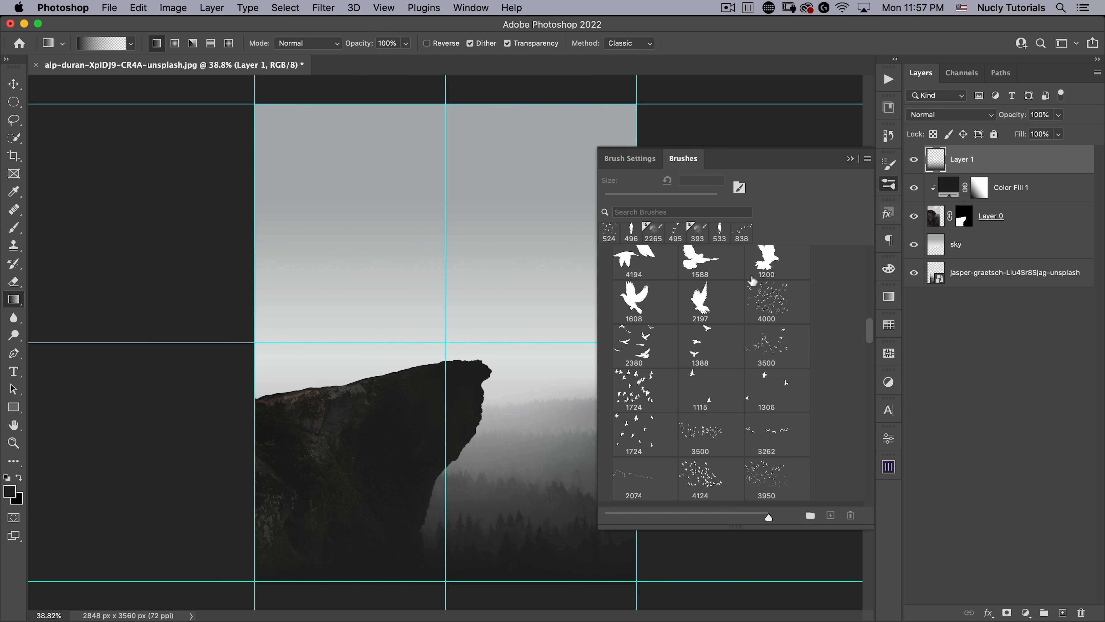
pyautogui.click(888, 184)
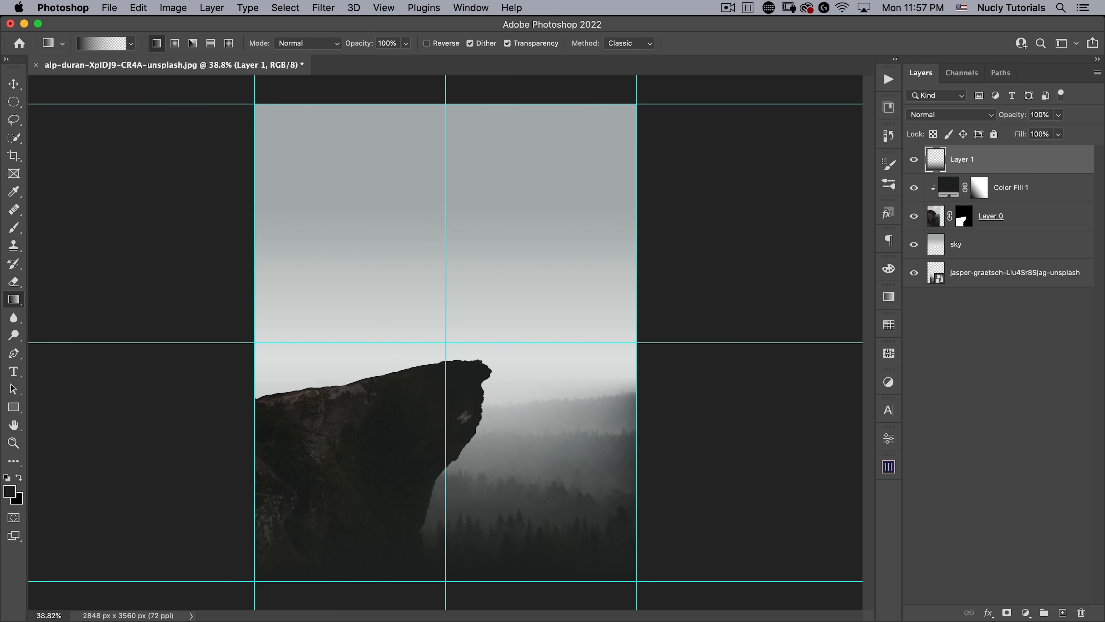
# Collapse the Nucly Birds and Flocks Brushes and choose the 3861 px embracing-couple brush from Nucly People in Action Brushes
pyautogui.click(888, 184)
pyautogui.scroll(-2, 649, 301)
pyautogui.scroll(10, 650, 301)
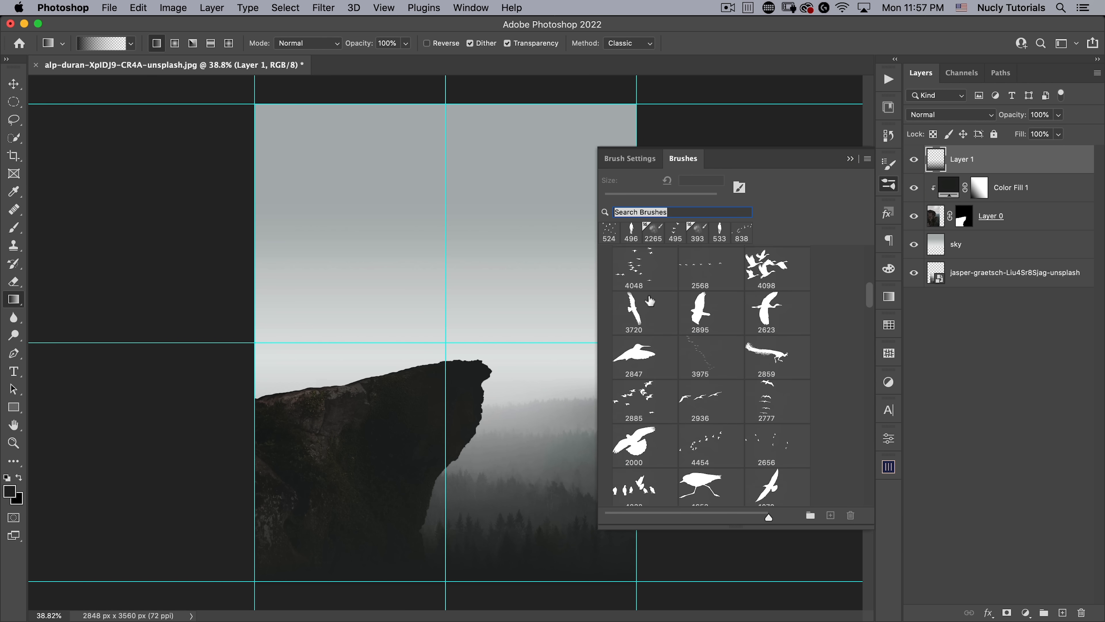
pyautogui.click(608, 339)
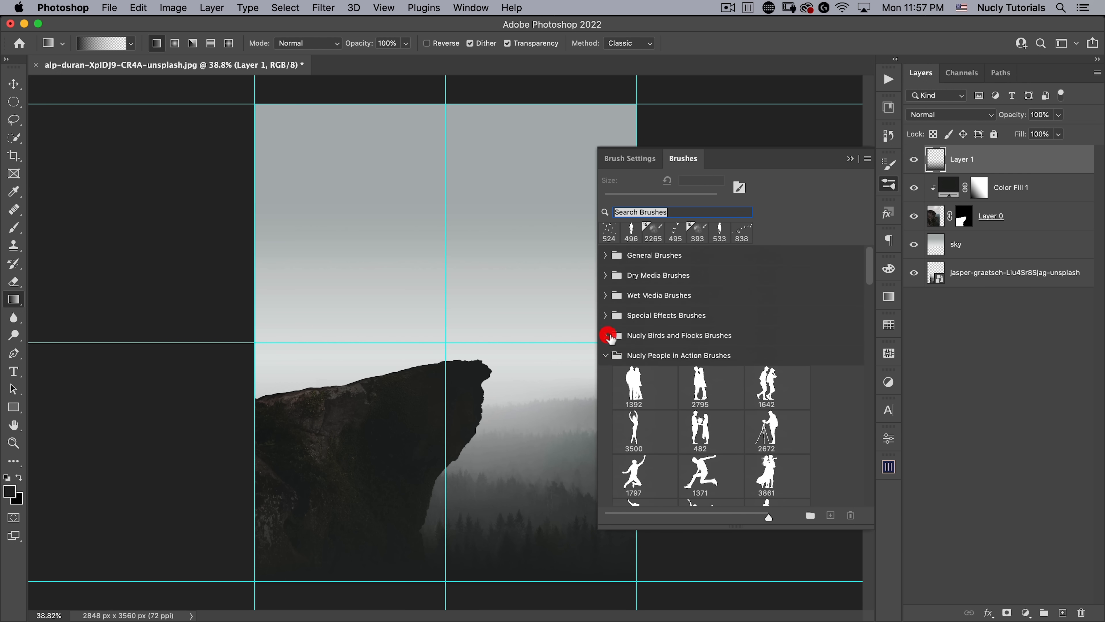
pyautogui.scroll(-1, 672, 396)
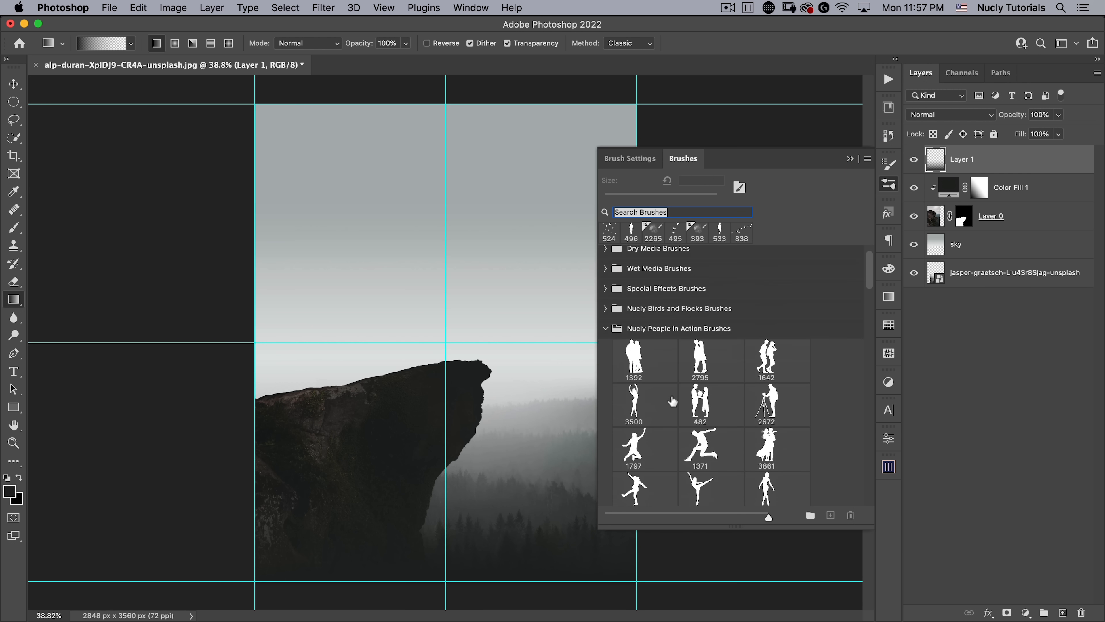
pyautogui.scroll(-2, 657, 418)
pyautogui.scroll(-1, 654, 422)
pyautogui.click(700, 404)
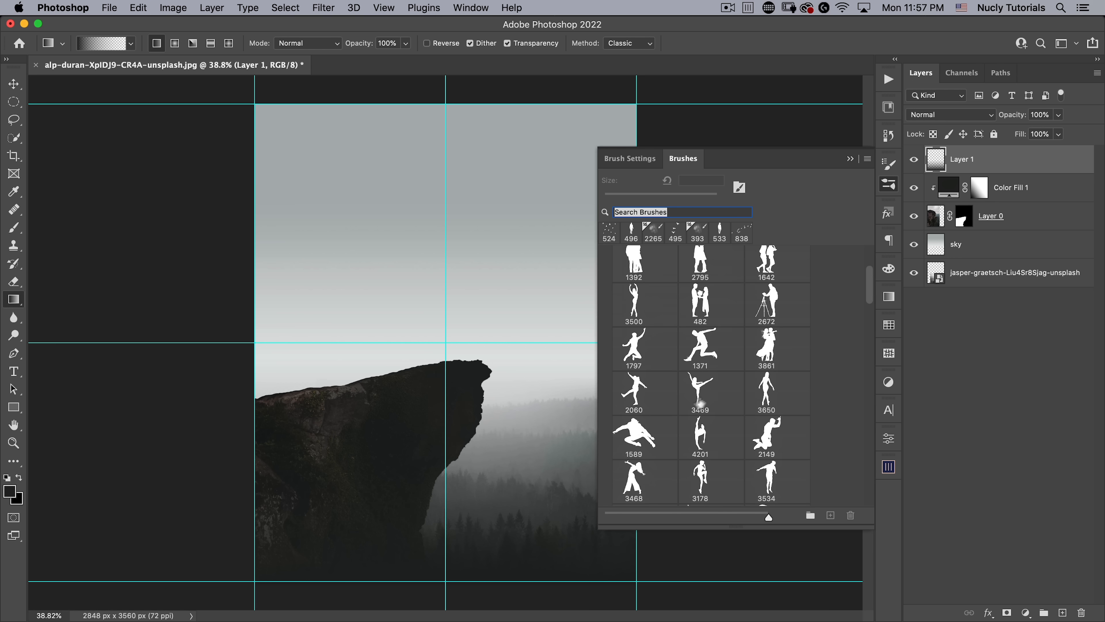
pyautogui.click(769, 341)
pyautogui.click(888, 186)
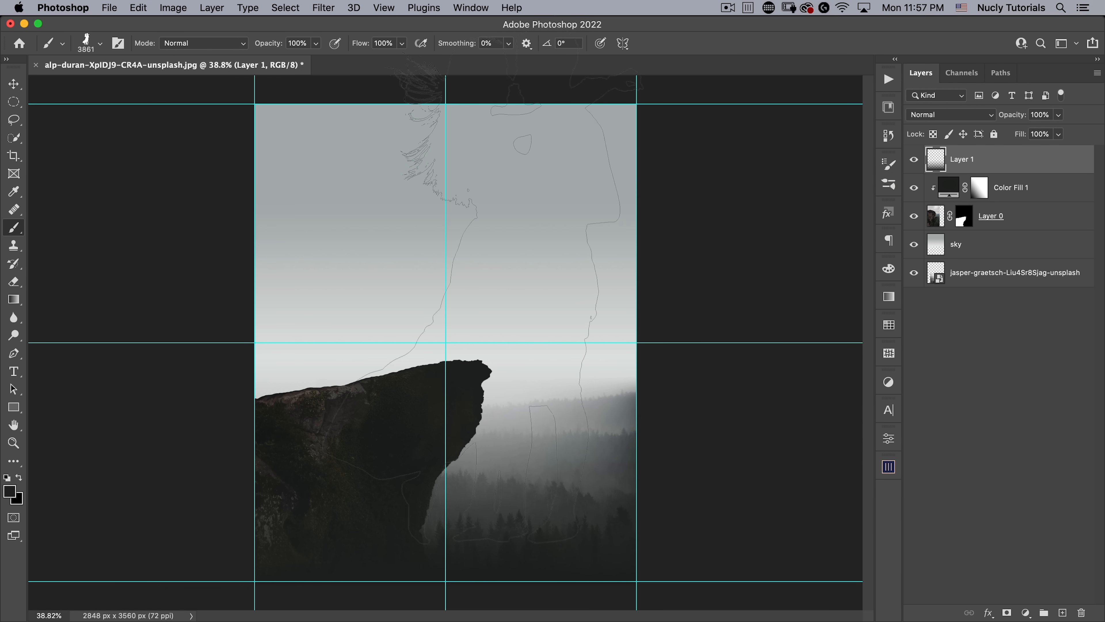
# Reduce the brush to 405 px and stamp the couple silhouette on top of the ledge at the vertical centre guide
pyautogui.press('[')
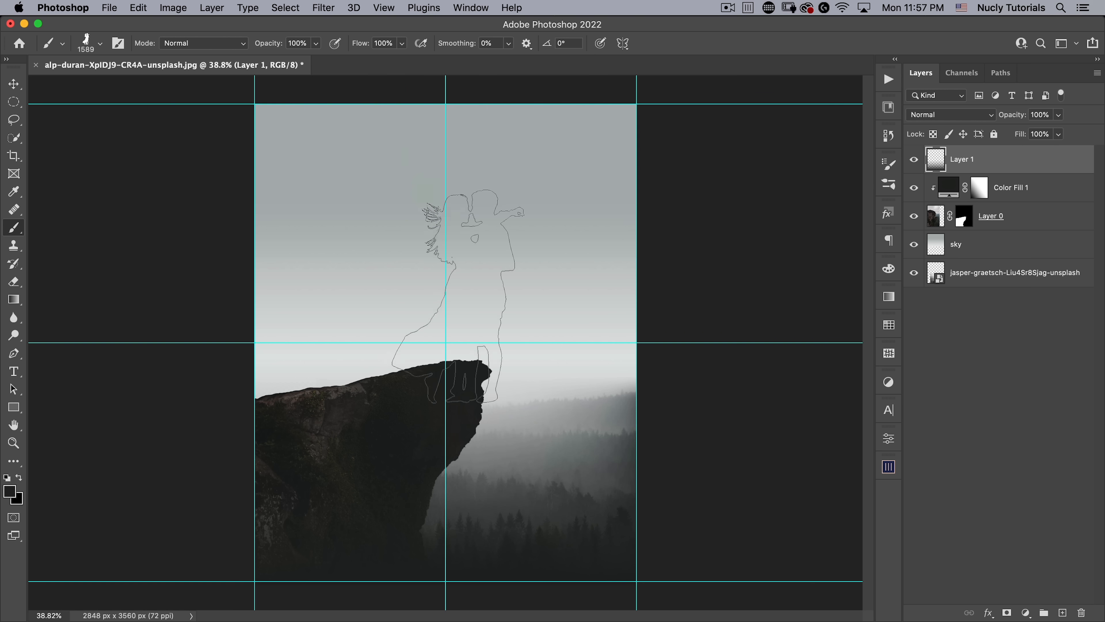
pyautogui.press('[')
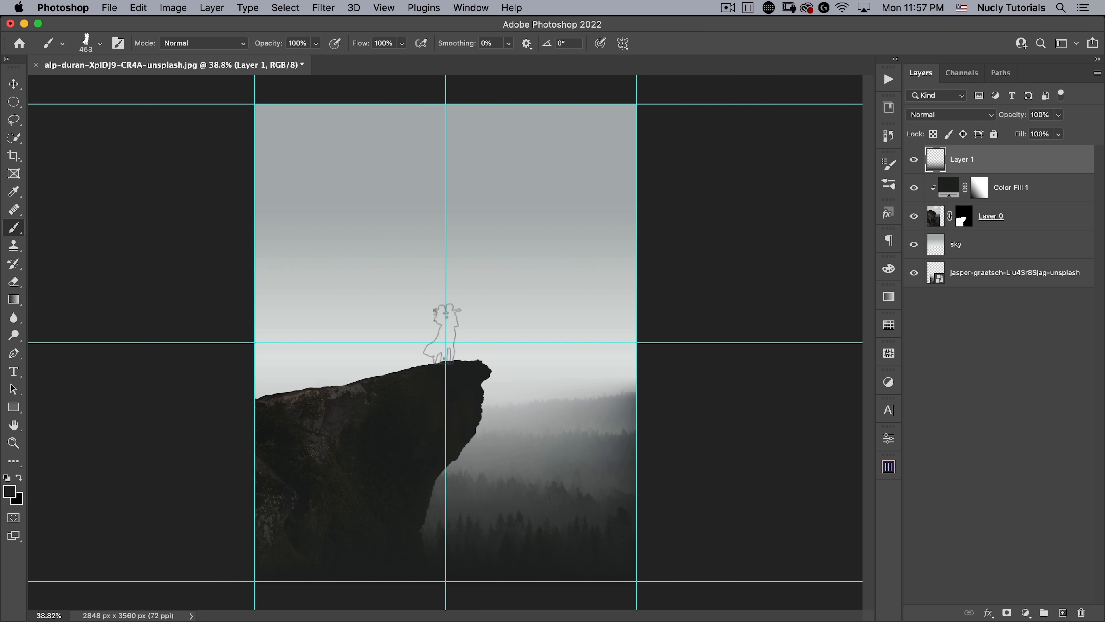
pyautogui.press(']')
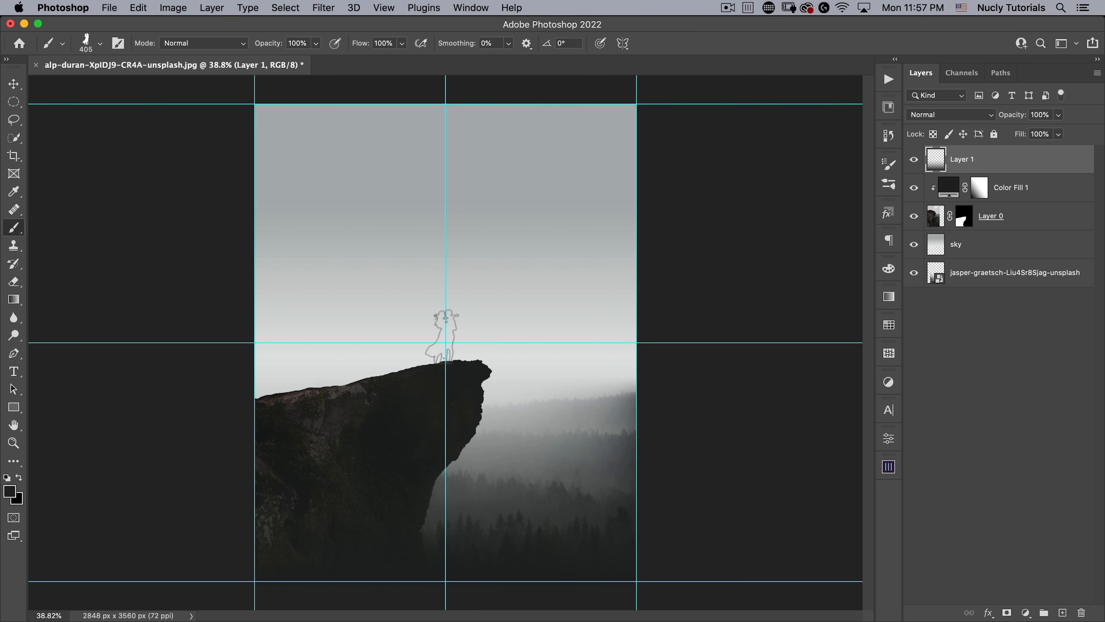
pyautogui.click(441, 336)
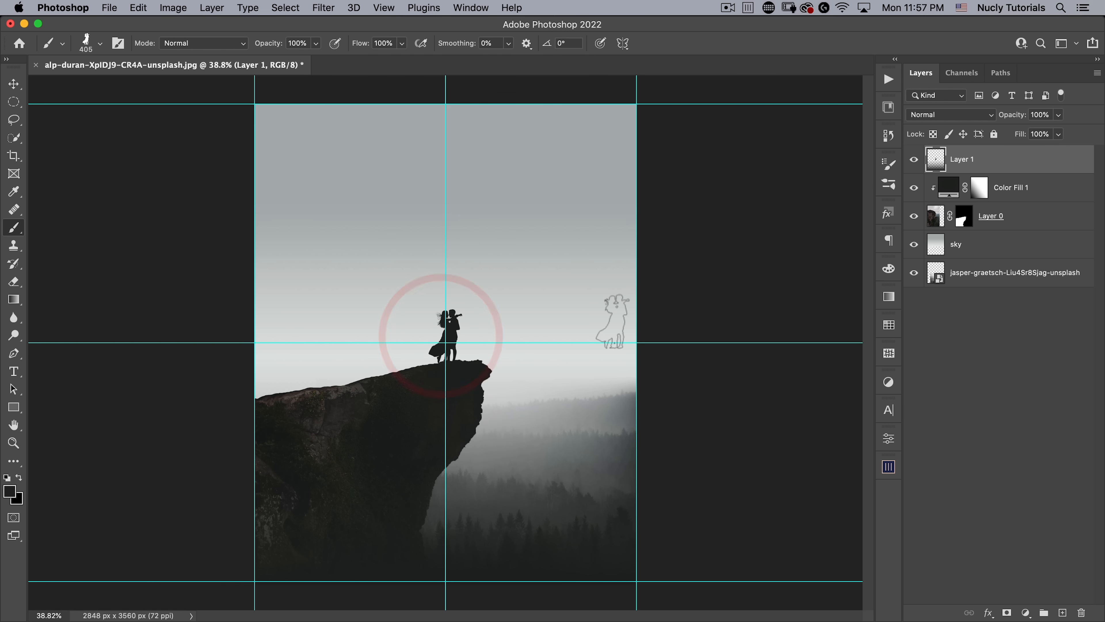
# Hide the guides and nudge the couple's layer slightly left and down so the feet rest on the rock
pyautogui.keyDown('super'); pyautogui.click(439, 337); pyautogui.keyUp('super')
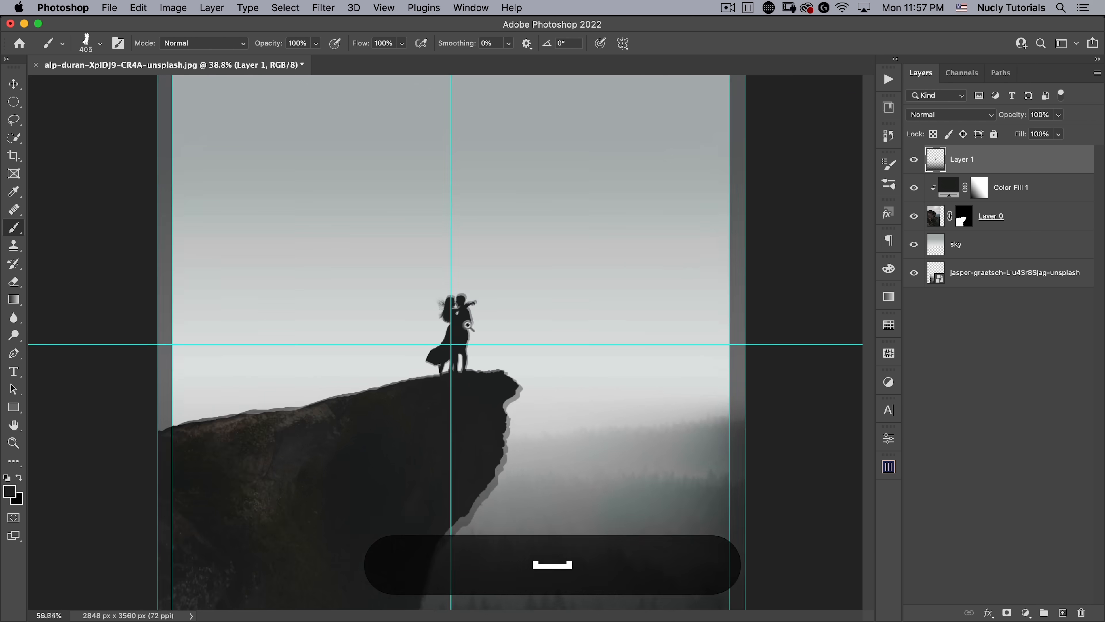
pyautogui.press('v')
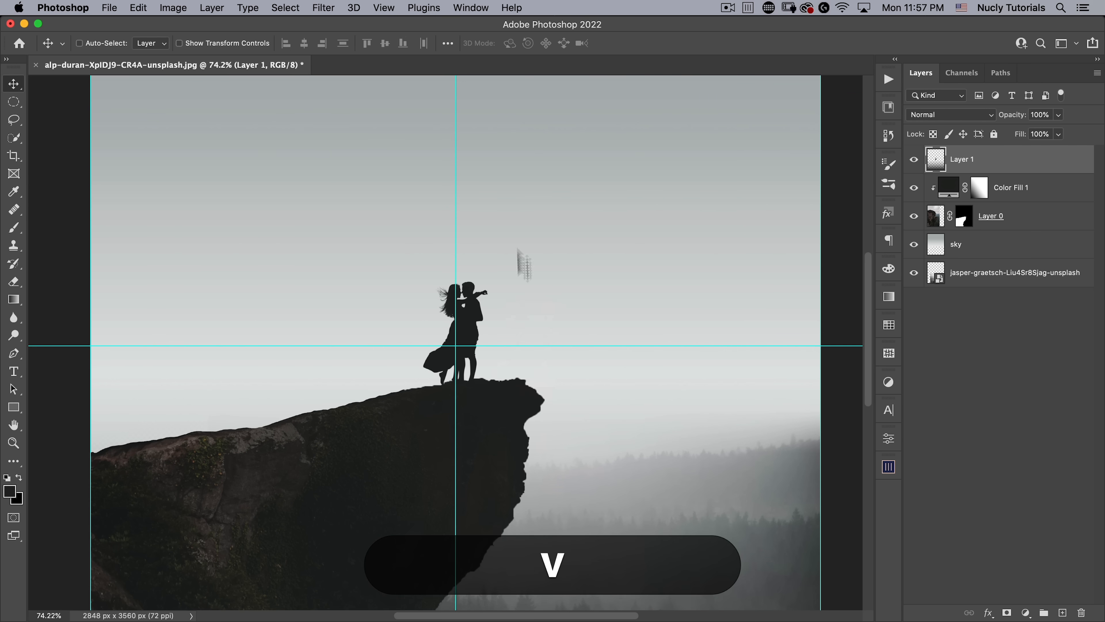
pyautogui.click(385, 8)
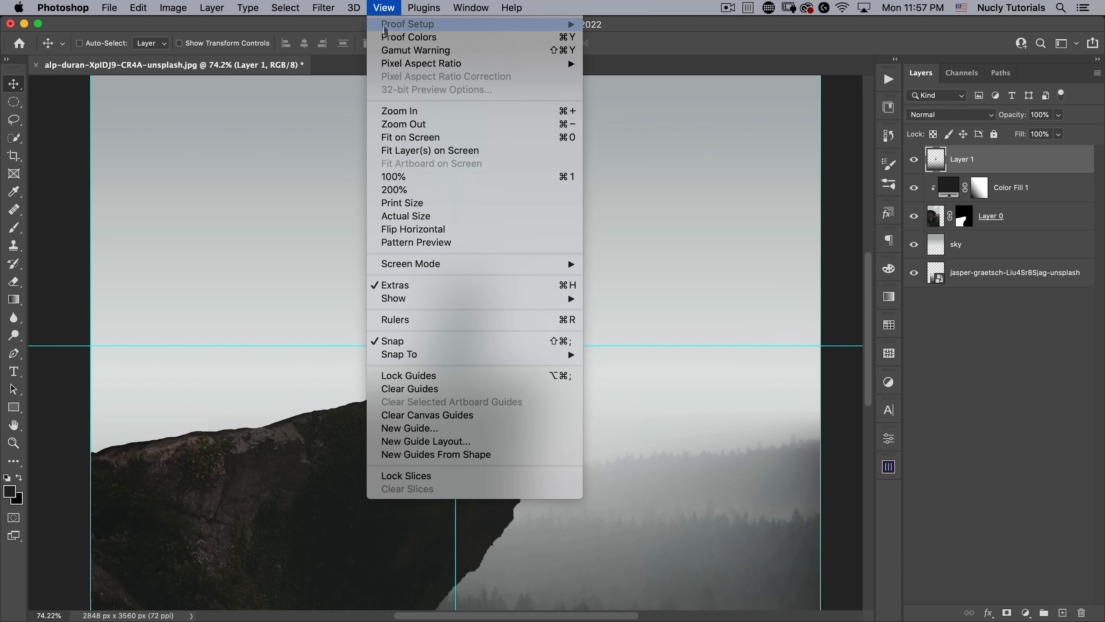
pyautogui.click(415, 284)
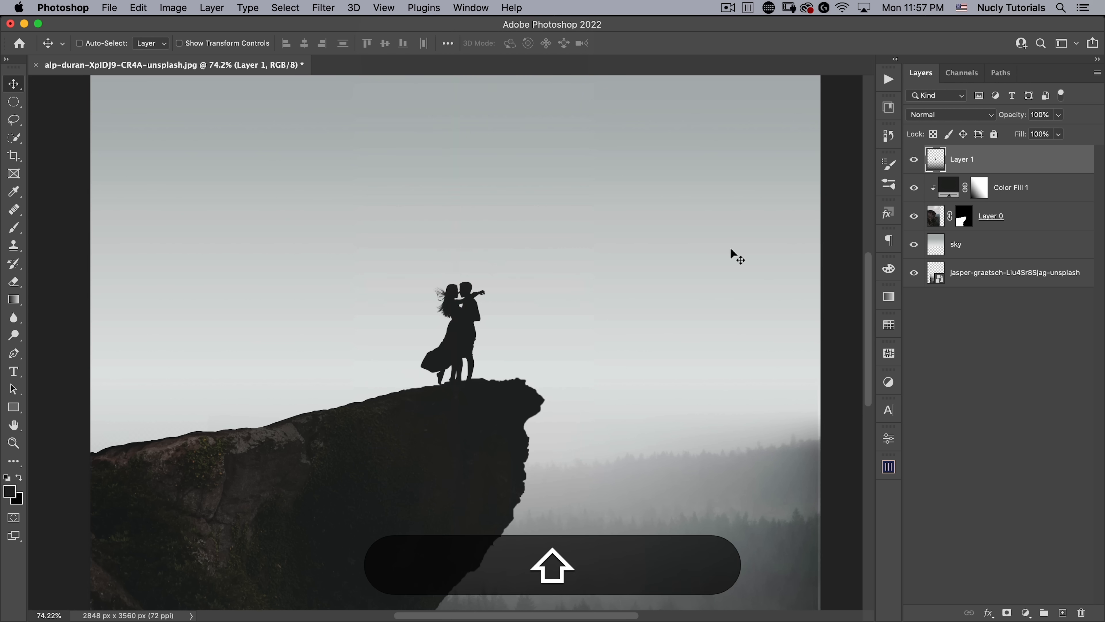
pyautogui.hotkey('shift', 'Left')
pyautogui.hotkey('shift', 'Left')
pyautogui.hotkey('shift', 'Left')
pyautogui.press('Down')
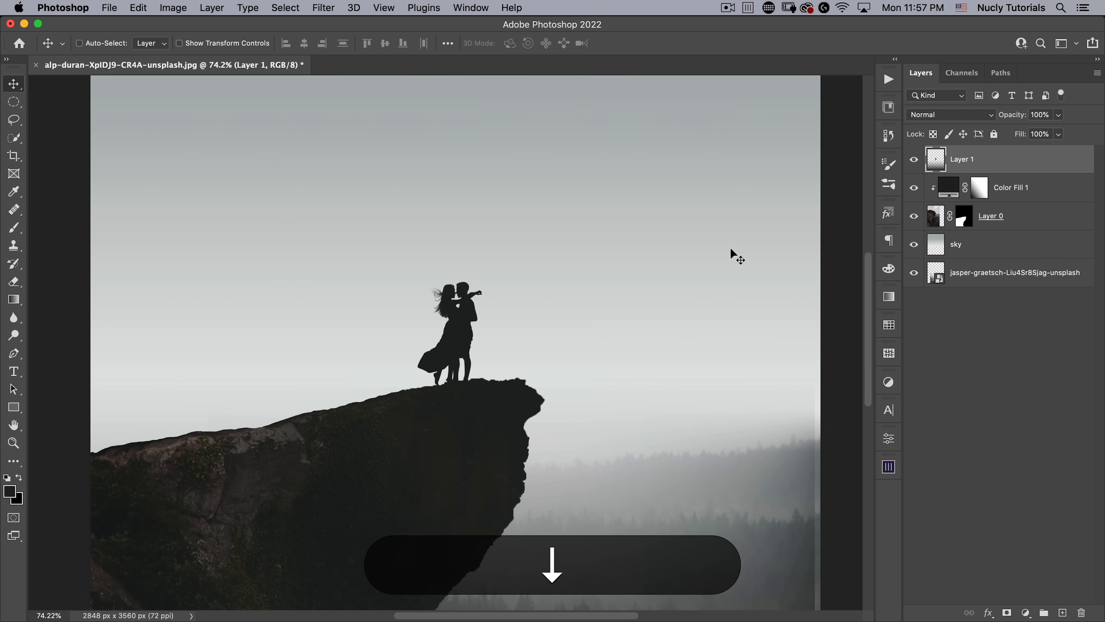
pyautogui.moveTo(584, 249); pyautogui.dragTo(561, 293)
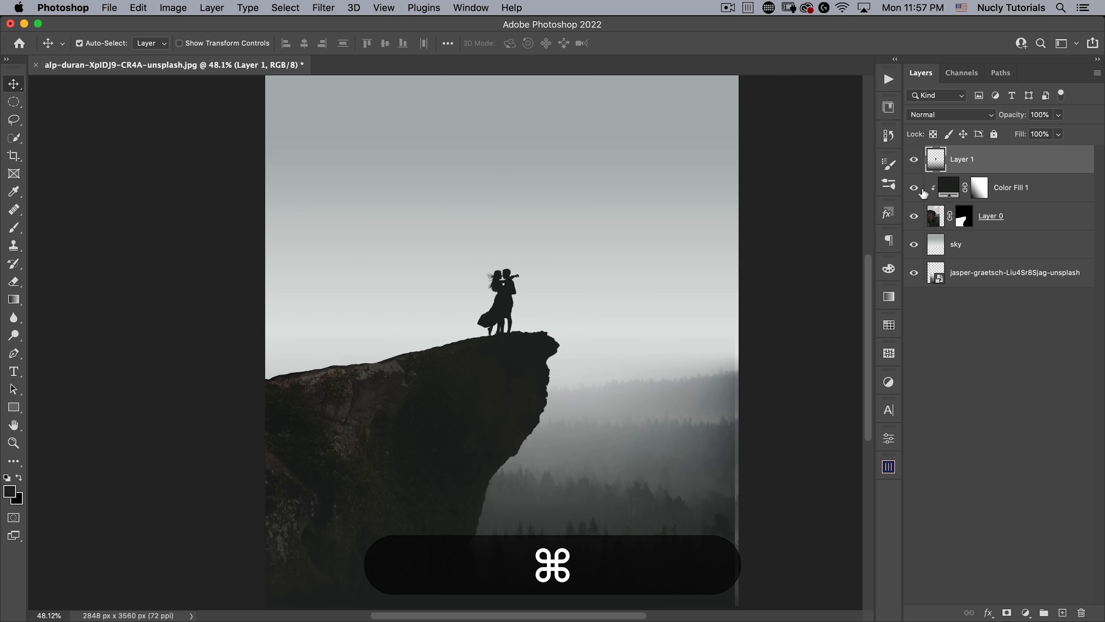
# Undo the couple stamp on Layer 1 and add a new layer above it named people
pyautogui.press('super+z')
pyautogui.press('super+z')
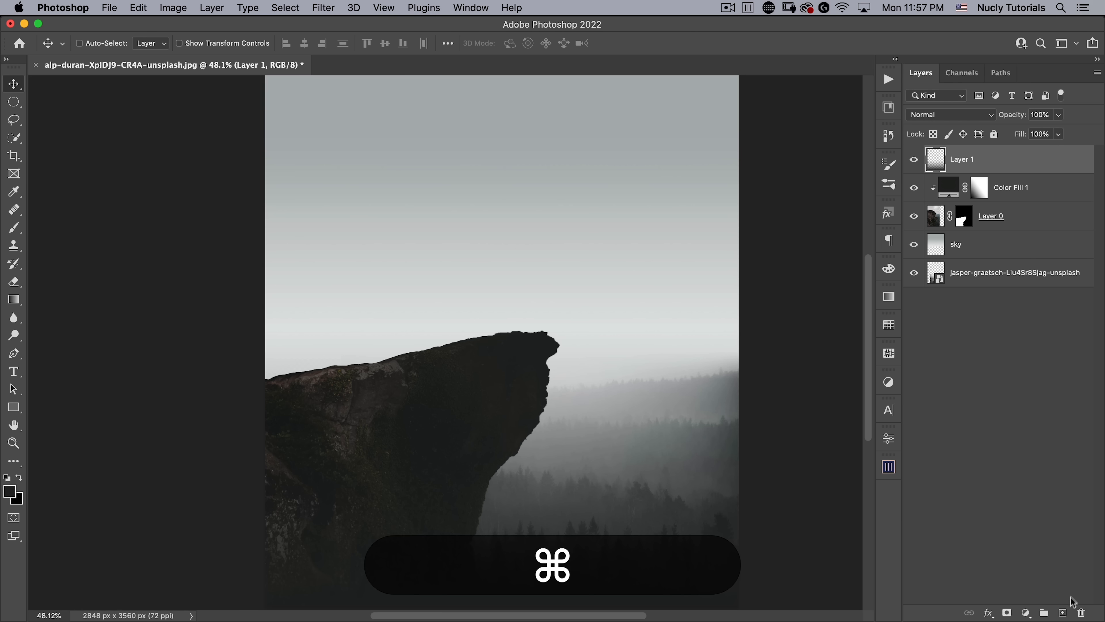
pyautogui.click(1062, 613)
pyautogui.doubleClick(966, 160)
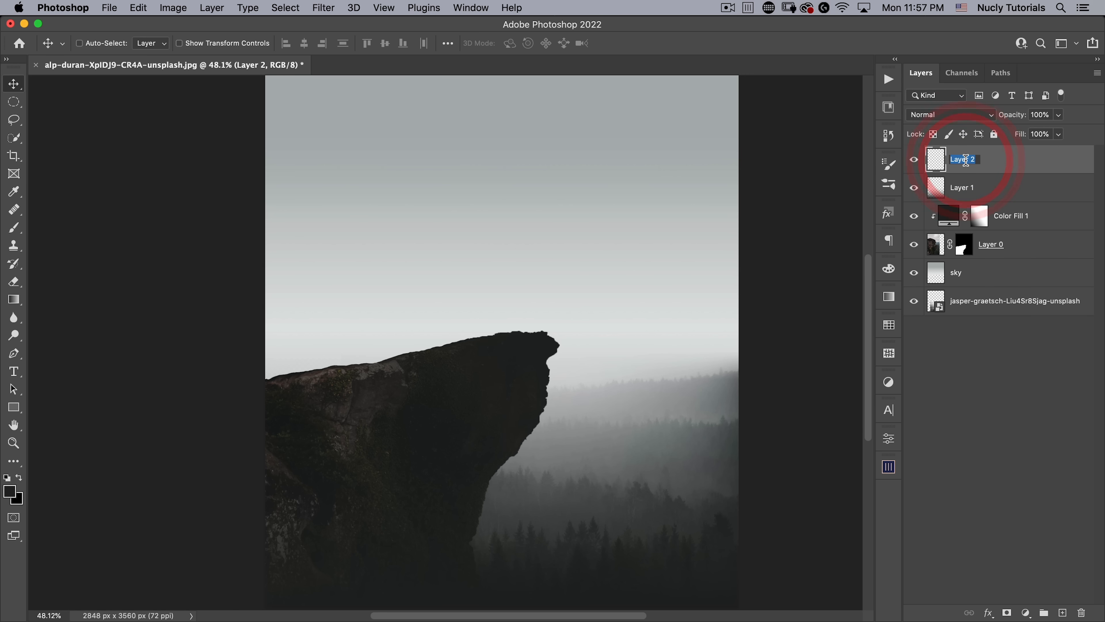
pyautogui.write('people')
pyautogui.press('Return')
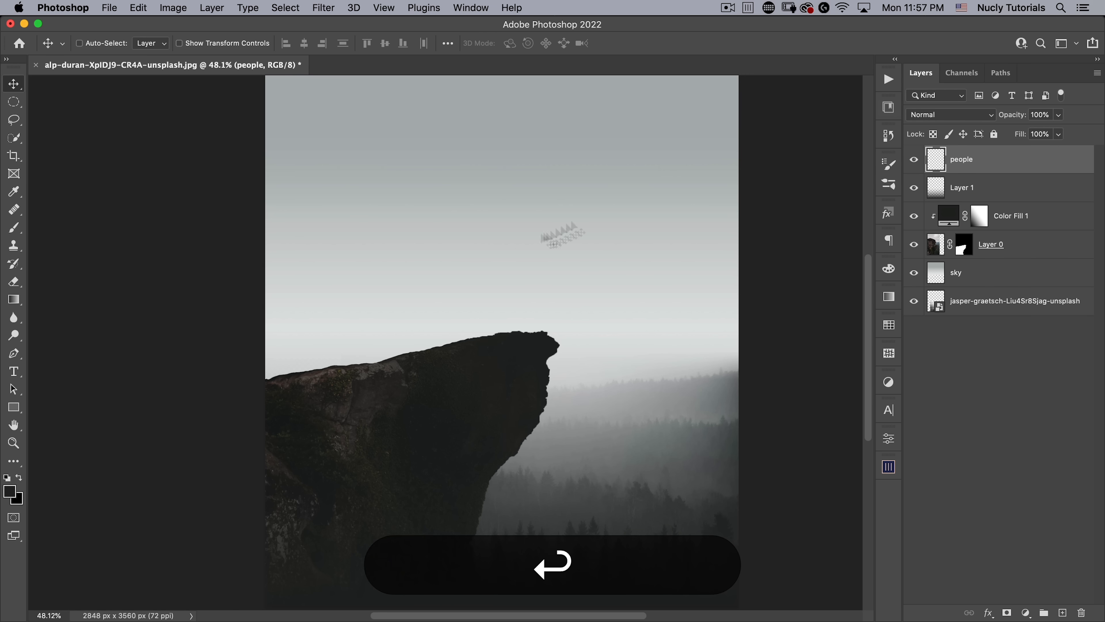
# Stamp the couple silhouette with the 405 px brush on the people layer, standing on top of the ledge
pyautogui.press('b')
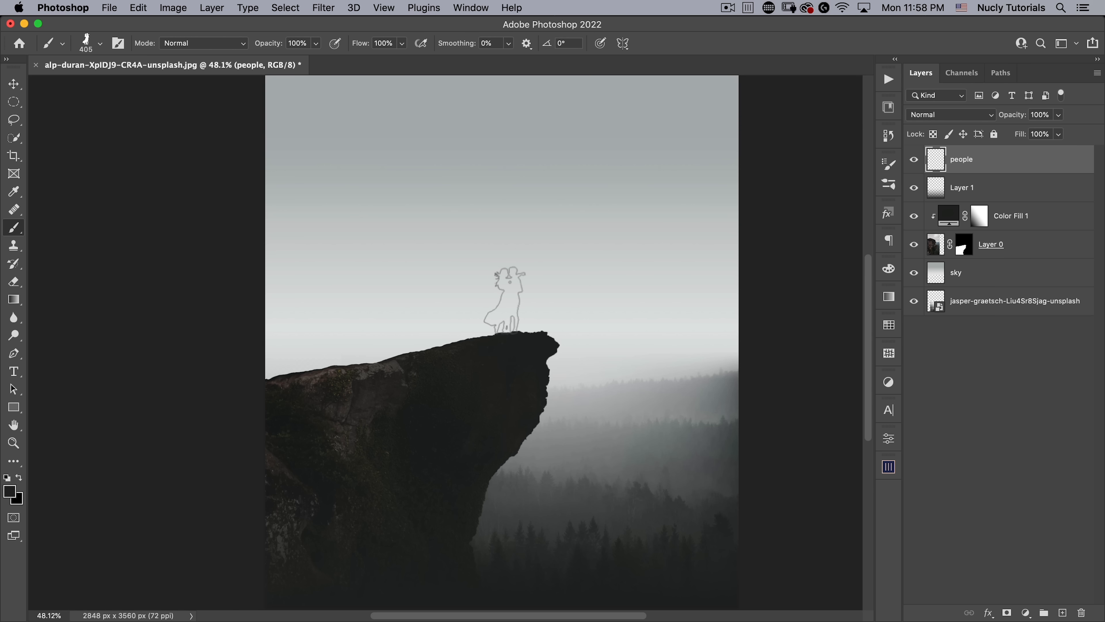
pyautogui.click(505, 300)
pyautogui.press('super+space')
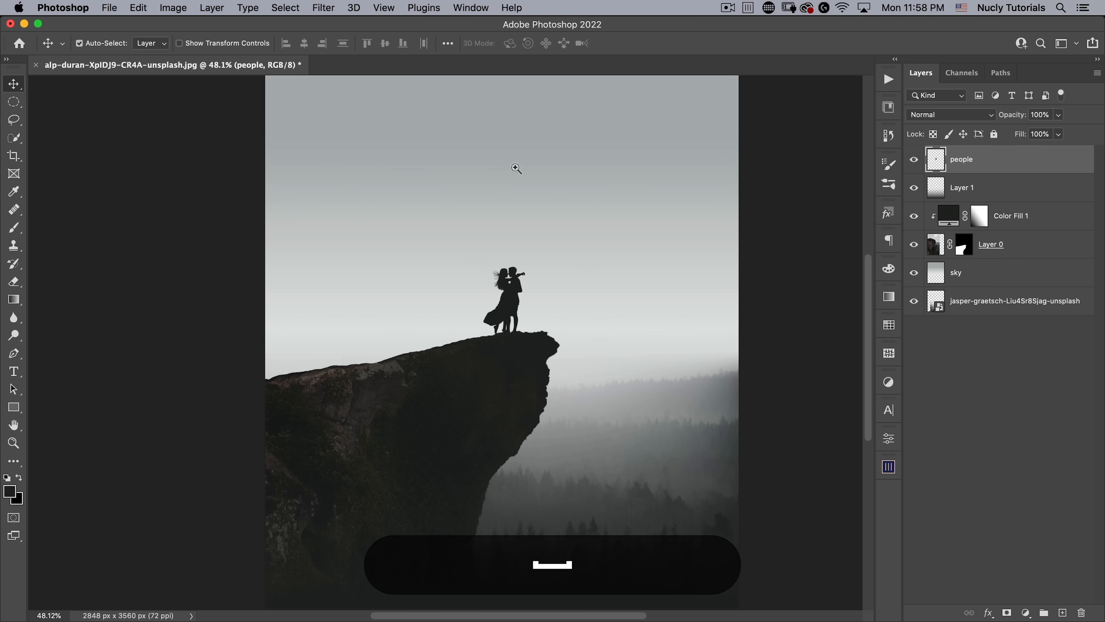
pyautogui.moveTo(516, 168); pyautogui.dragTo(505, 173)
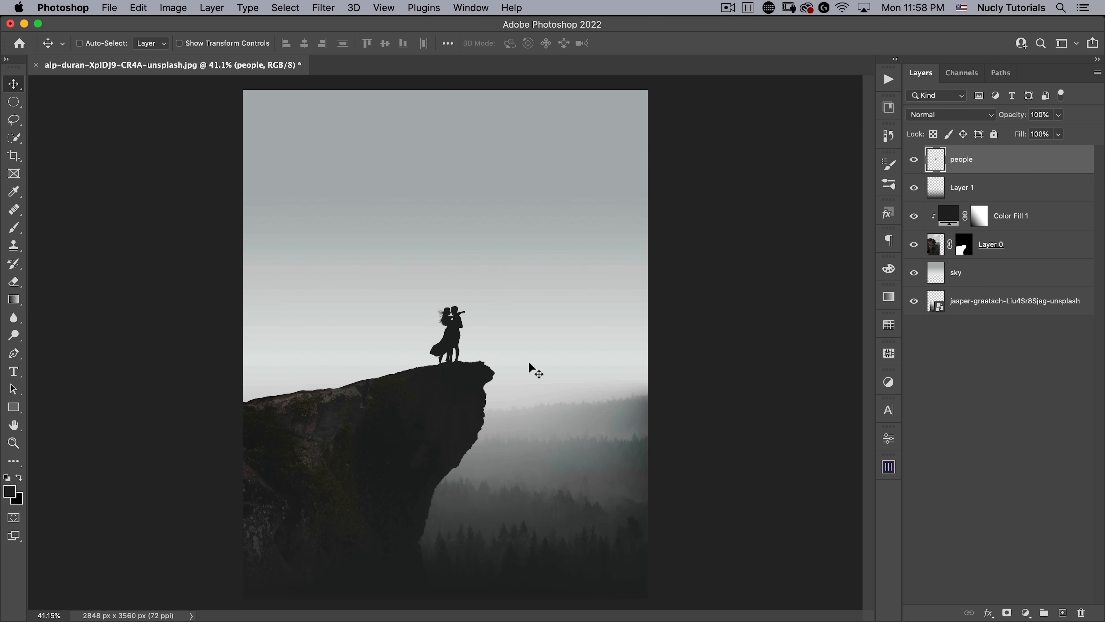
# Add a new layer directly above the sky layer and name it moon
pyautogui.click(996, 275)
pyautogui.click(1063, 613)
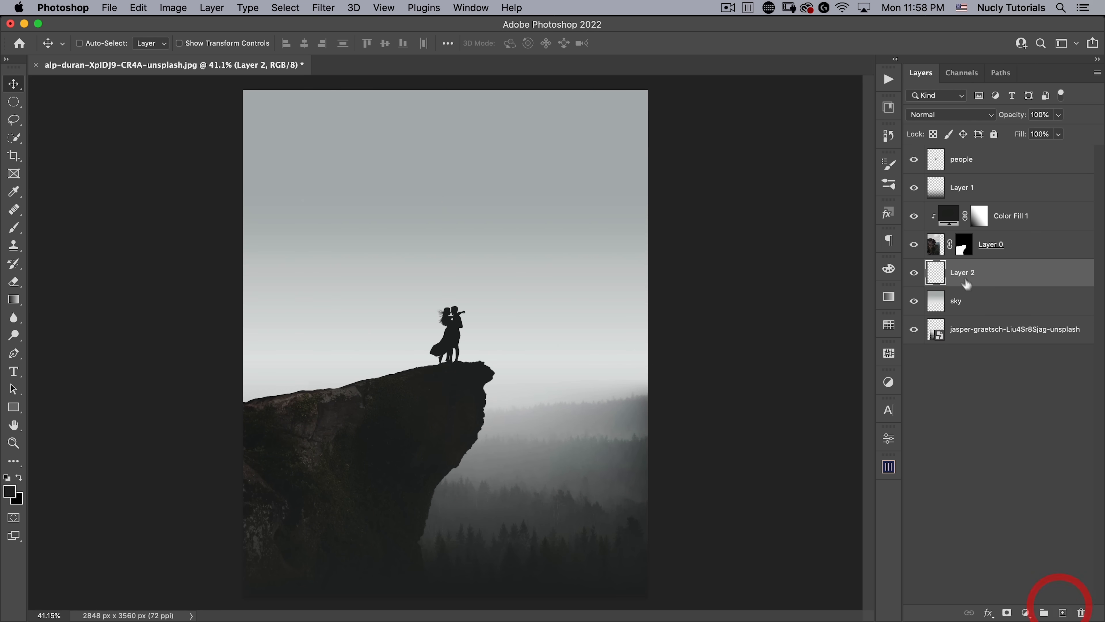
pyautogui.doubleClick(959, 271)
pyautogui.write('moon')
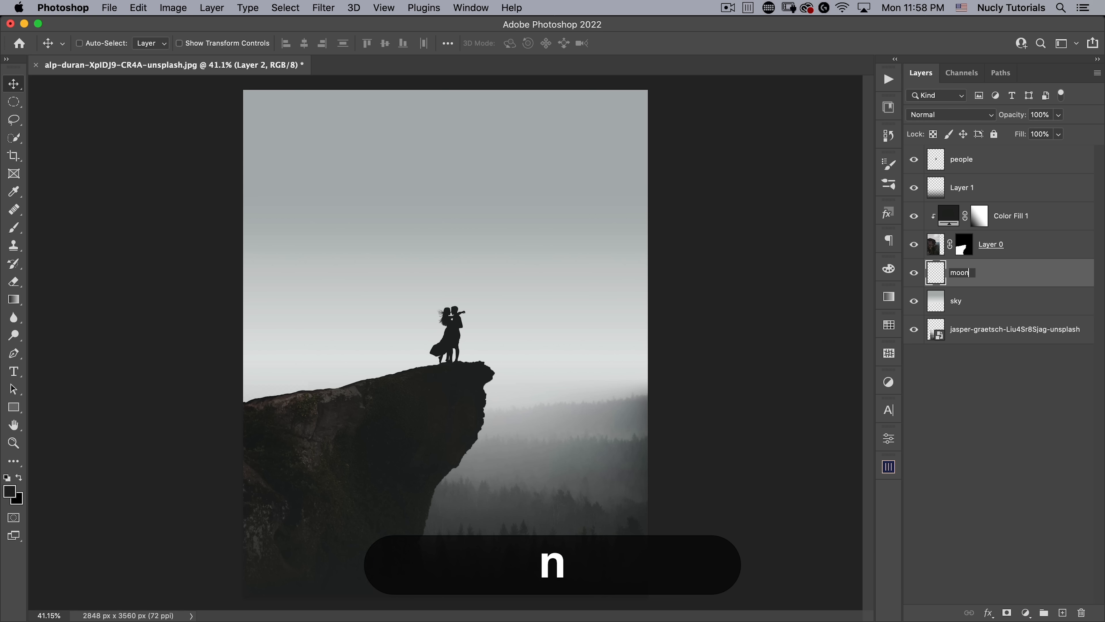
pyautogui.press('Return')
# Choose the 3788 px full-moon brush from the bonus brushes, with the moon layer as the active layer
pyautogui.click(888, 184)
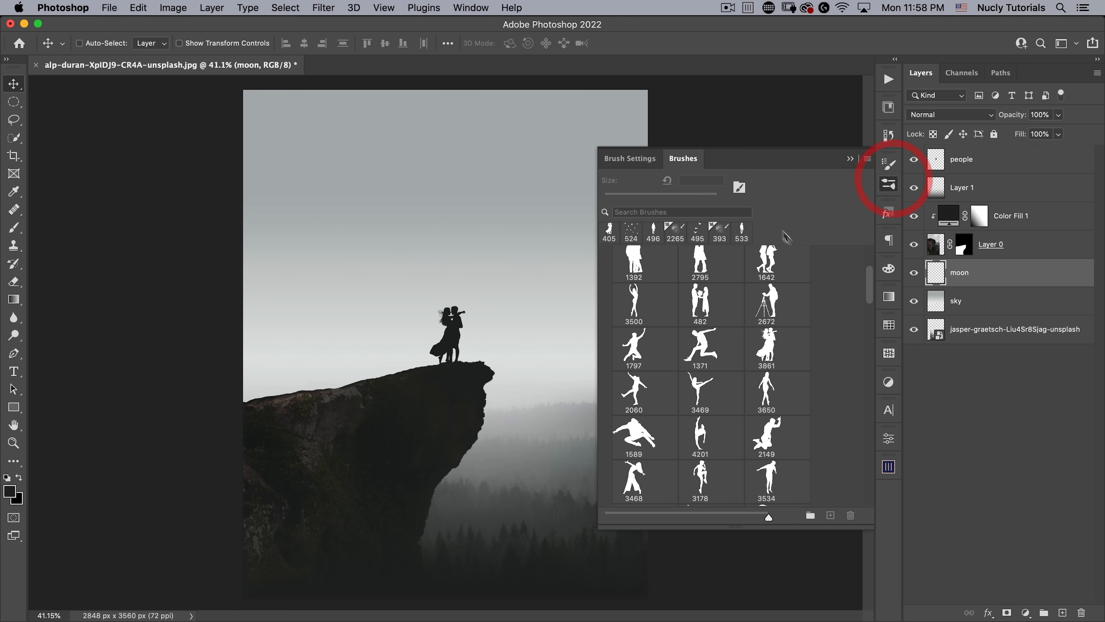
pyautogui.scroll(-2, 868, 329)
pyautogui.scroll(-10, 868, 331)
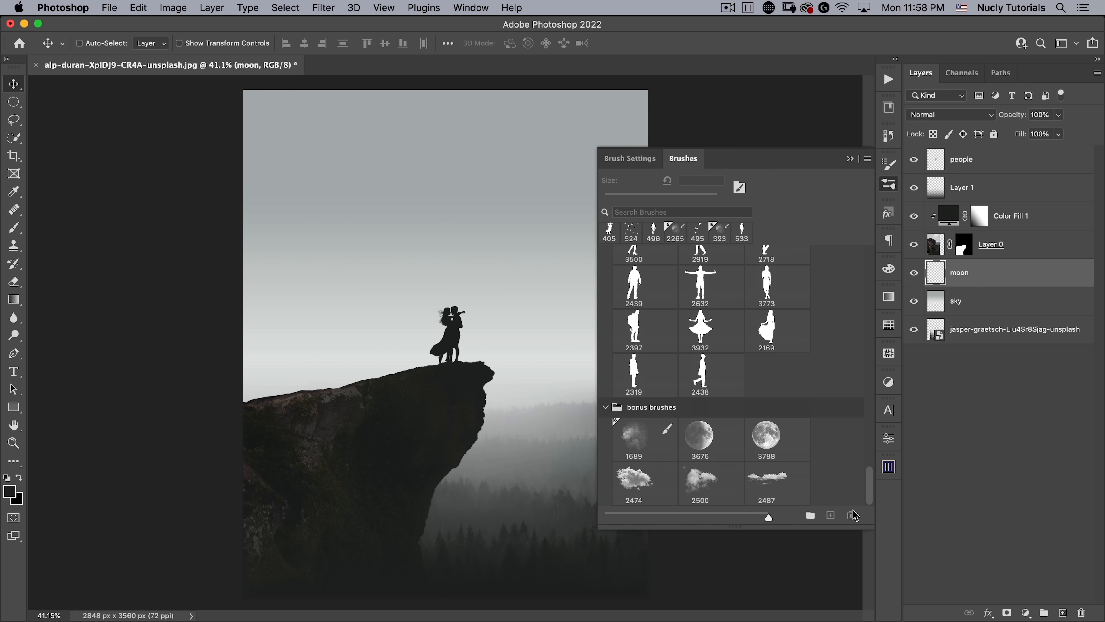
pyautogui.click(766, 446)
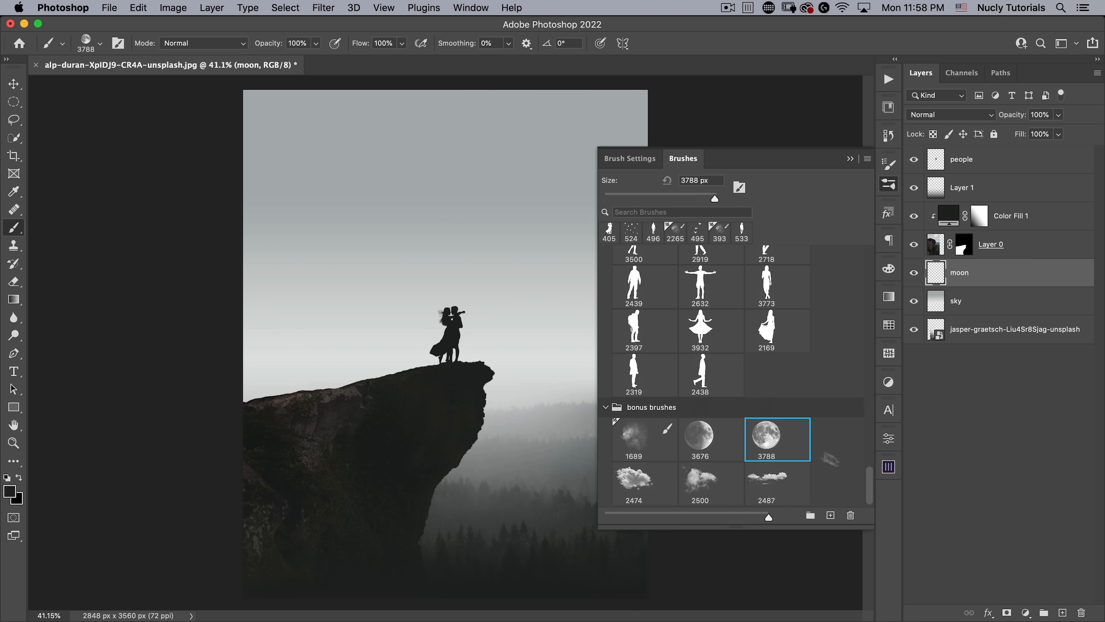
pyautogui.moveTo(869, 477); pyautogui.dragTo(869, 476)
pyautogui.click(972, 439)
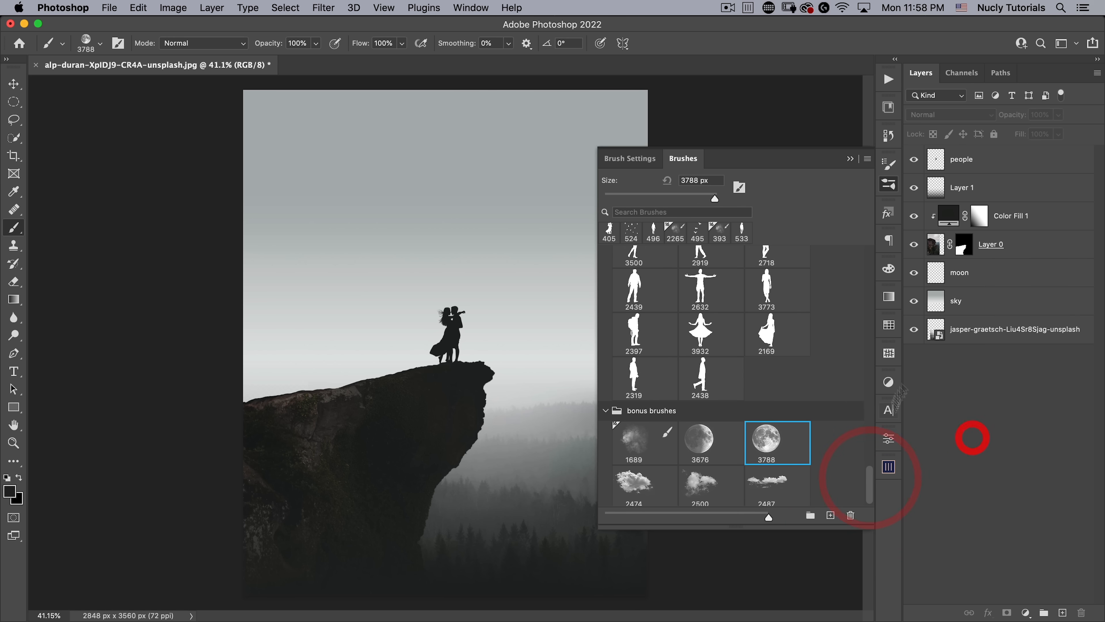
pyautogui.click(963, 273)
pyautogui.click(888, 184)
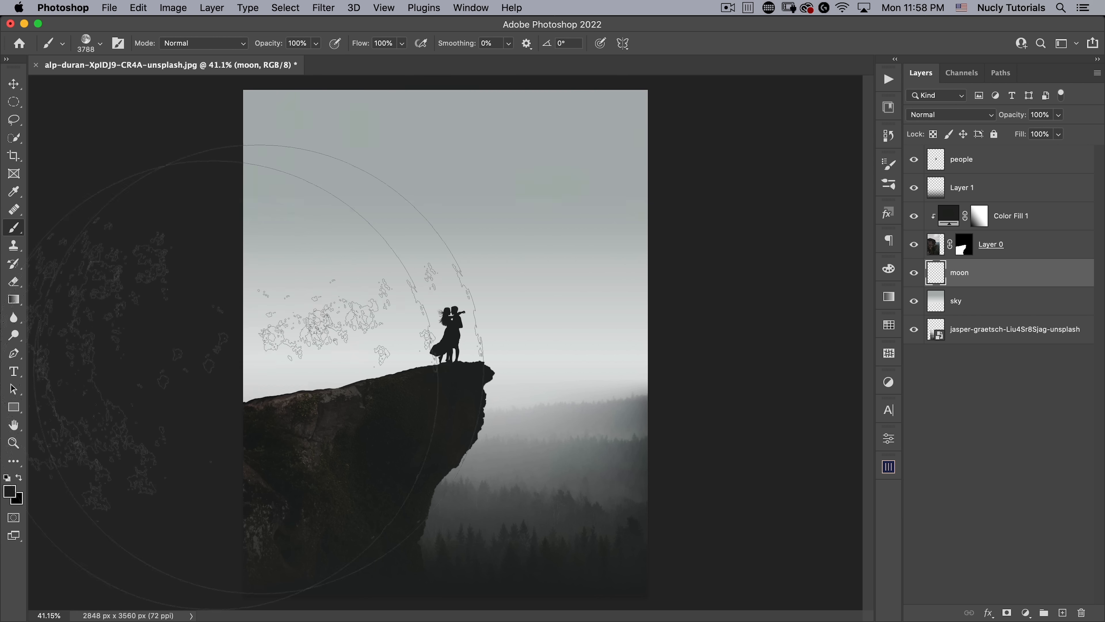
# Set the foreground colour to white for painting the moon
pyautogui.press('d')
pyautogui.press('x')
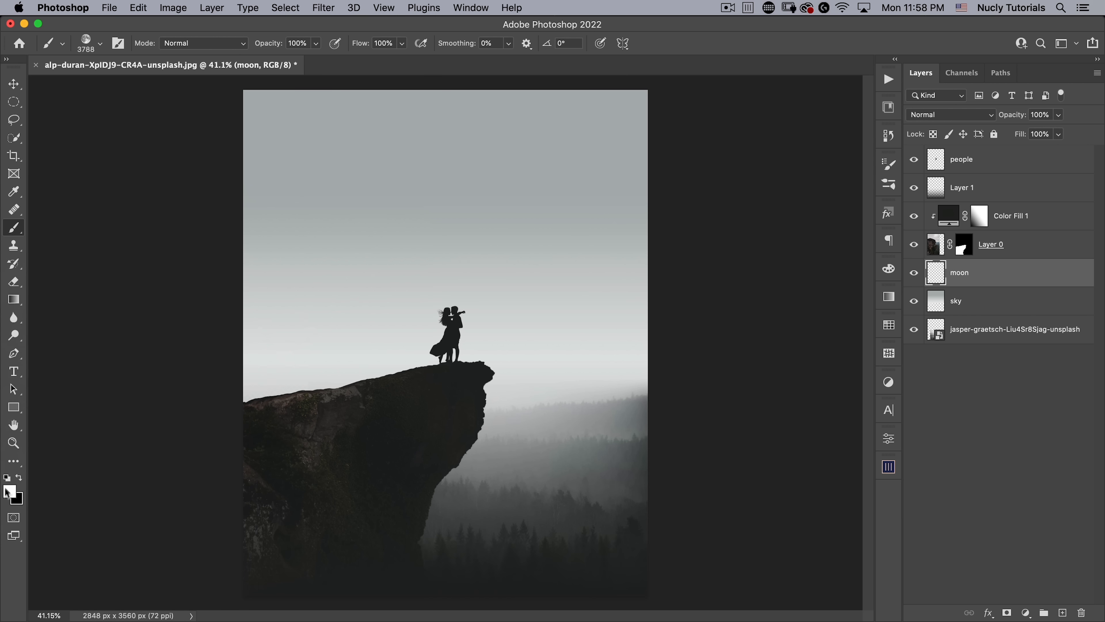
pyautogui.press('x')
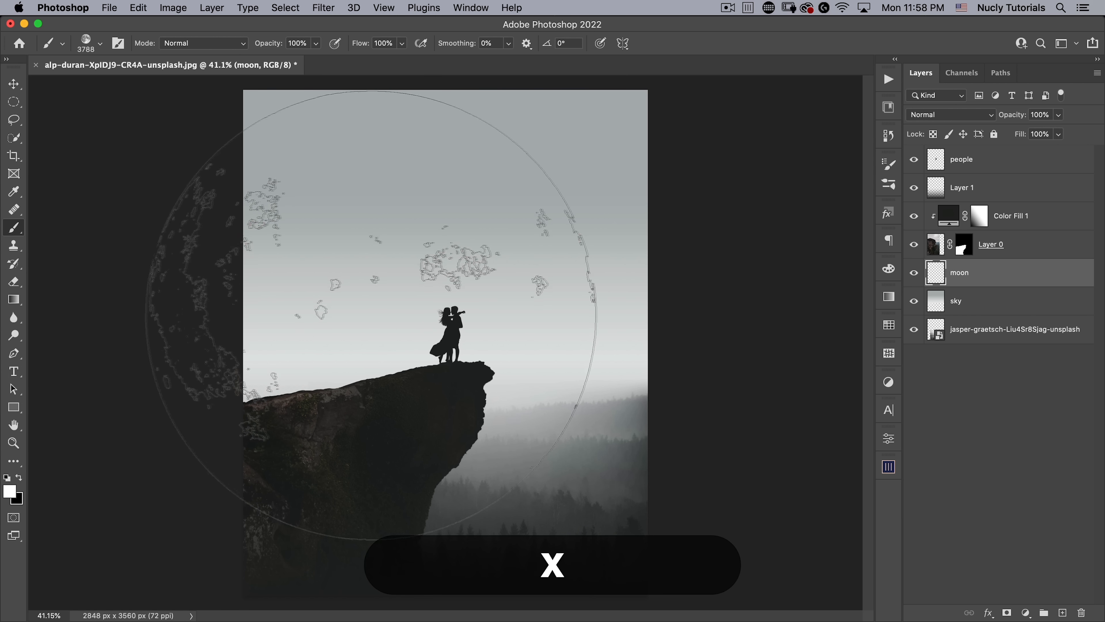
# Reduce the moon brush to 1932 px and stamp a white full moon behind the couple, with its lower edge at the ledge
pyautogui.press('[')
pyautogui.press('[')
pyautogui.press('[')
pyautogui.press('[')
pyautogui.press('[')
pyautogui.press('[')
pyautogui.press('[')
pyautogui.press('[')
pyautogui.press('[')
pyautogui.press('[')
pyautogui.press('[')
pyautogui.press('[')
pyautogui.press('[')
pyautogui.press('[')
pyautogui.press('[')
pyautogui.press('[')
pyautogui.press('[')
pyautogui.press('[')
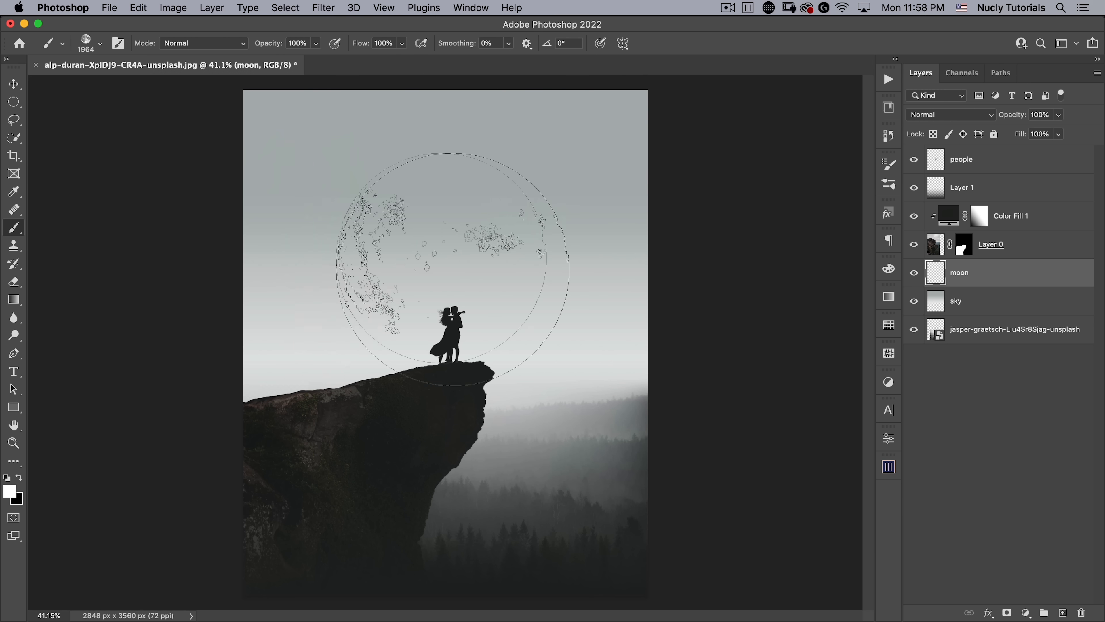
pyautogui.press('[')
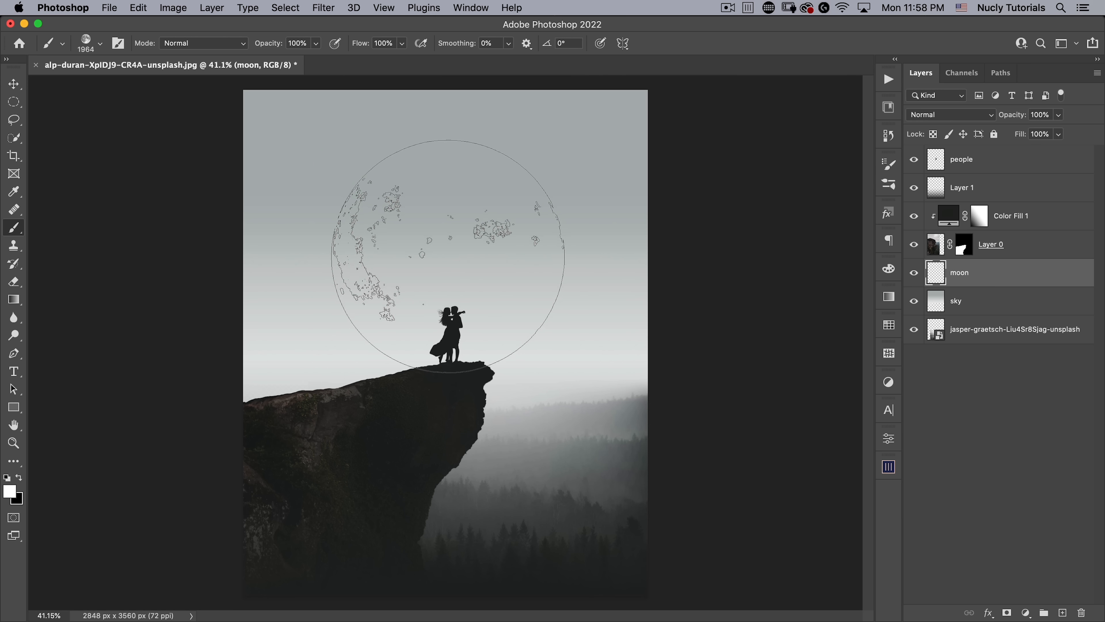
pyautogui.press('[')
pyautogui.click(450, 256)
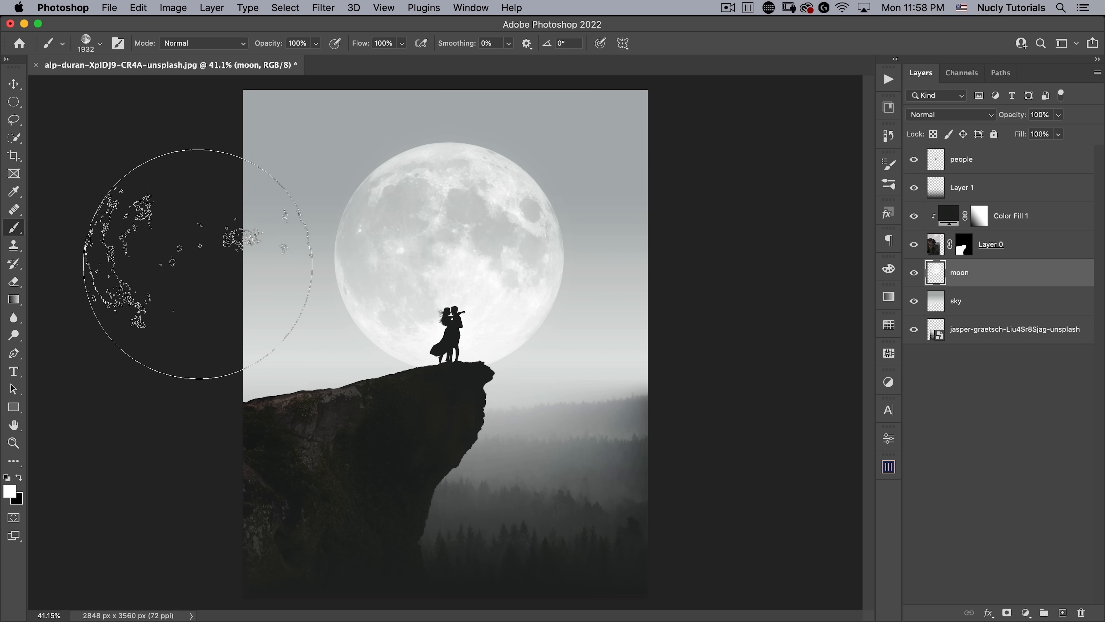
pyautogui.press('v')
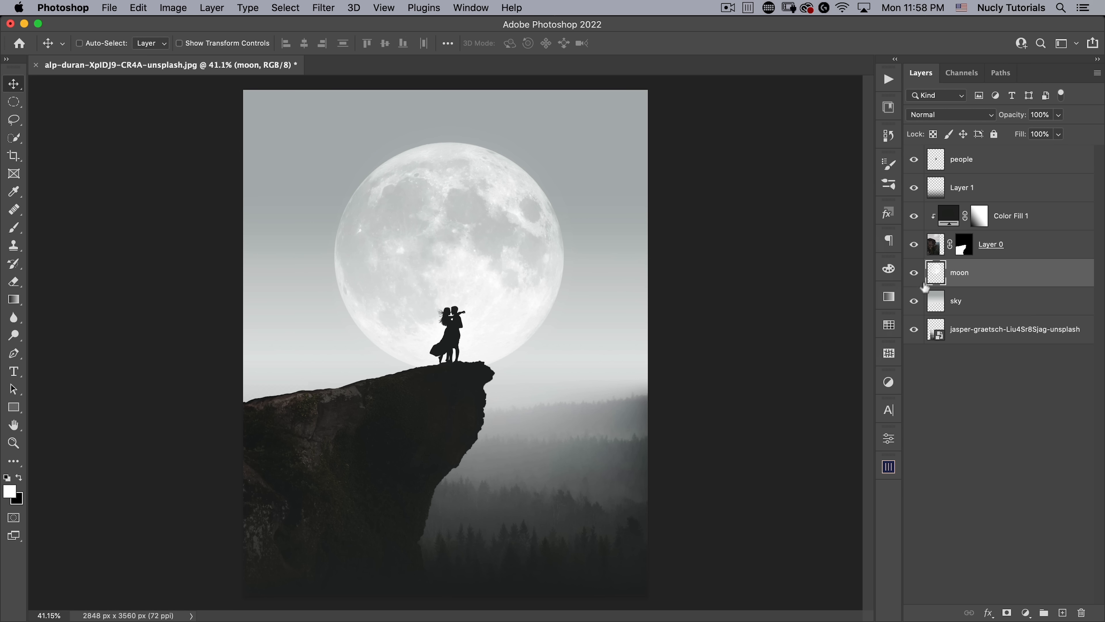
# Add a new layer above the people layer and name it birds
pyautogui.click(974, 160)
pyautogui.press('super+alt+shift+n')
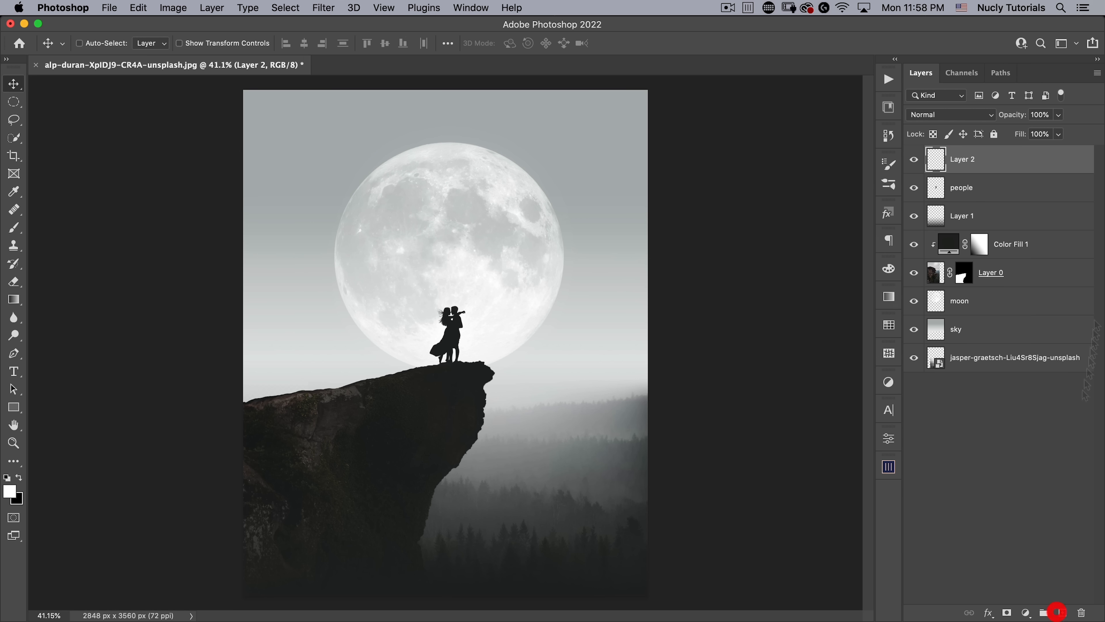
pyautogui.doubleClick(971, 158)
pyautogui.write('birds')
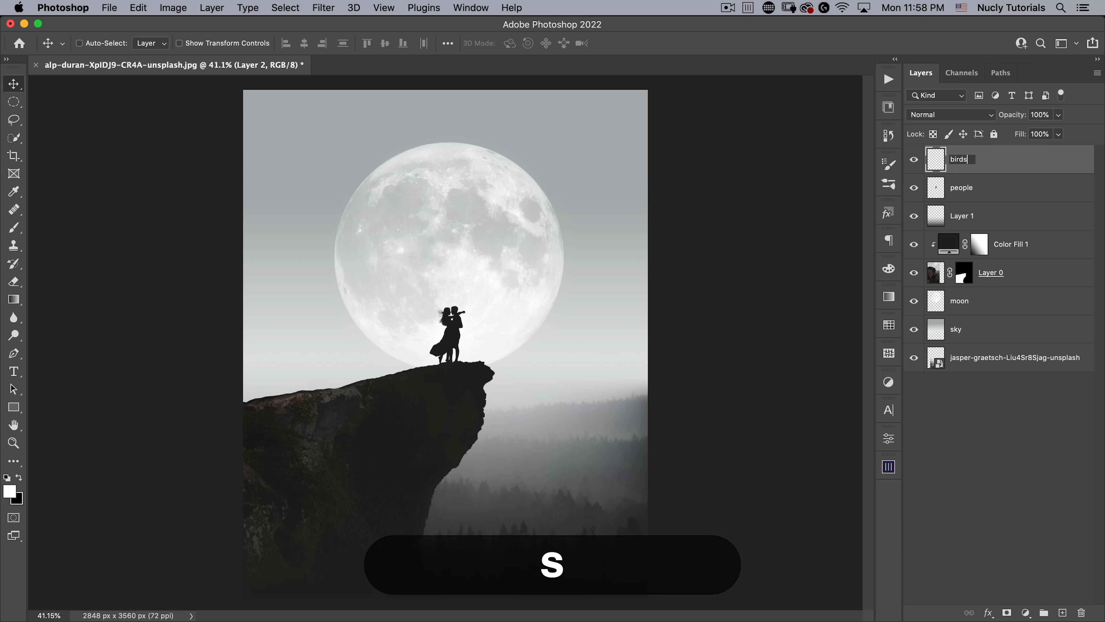
pyautogui.press('Return')
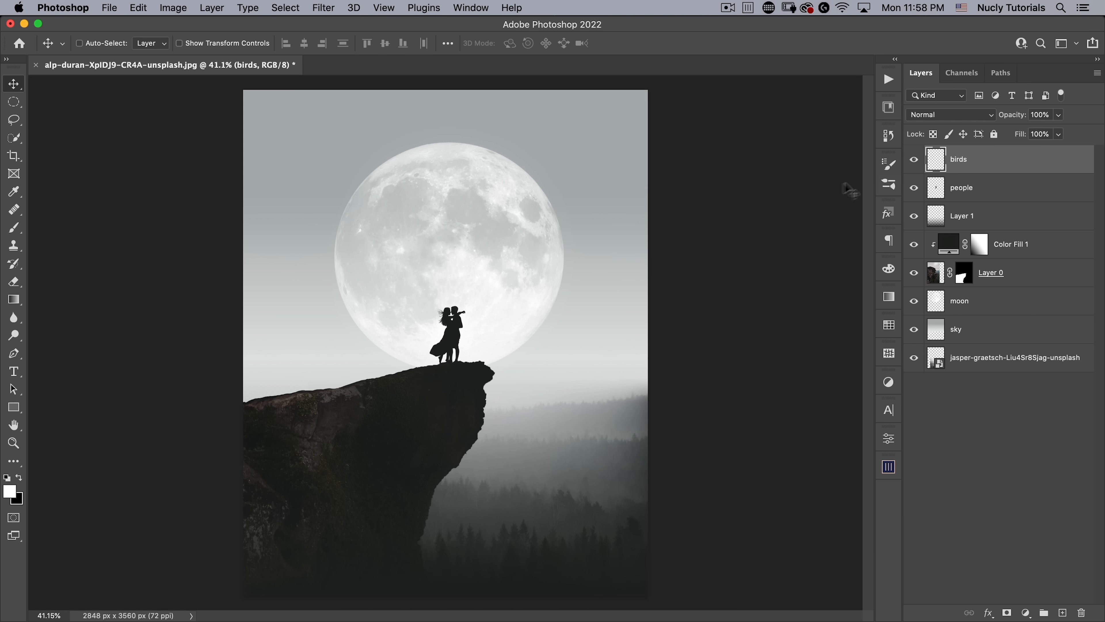
# Sample a dark grey from the misty forest beside the ledge as the brush colour
pyautogui.press('alt')
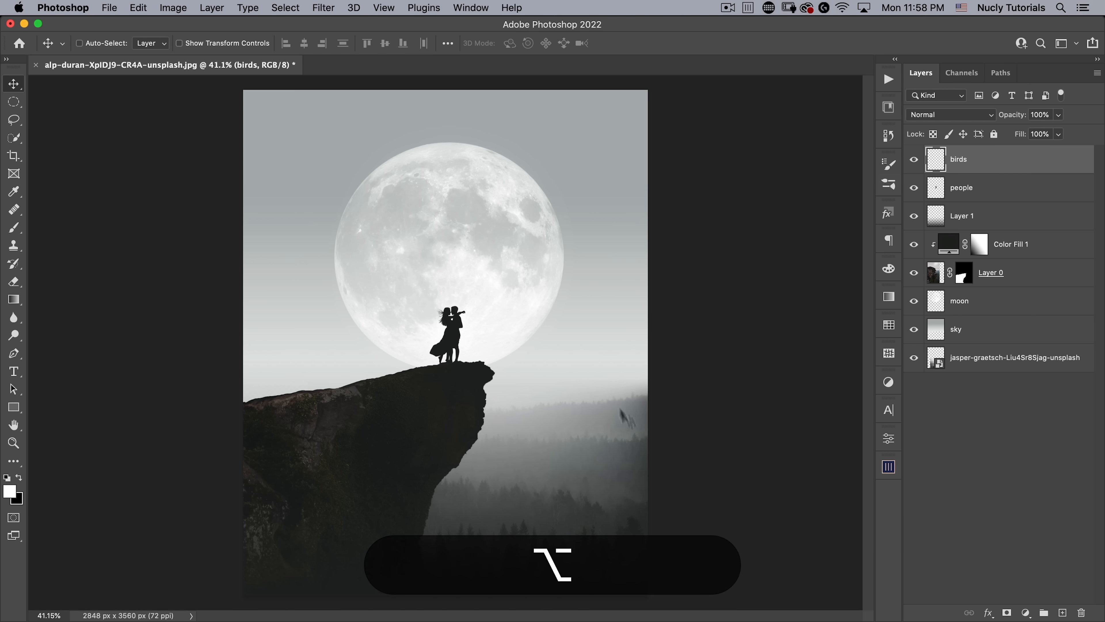
pyautogui.press('b')
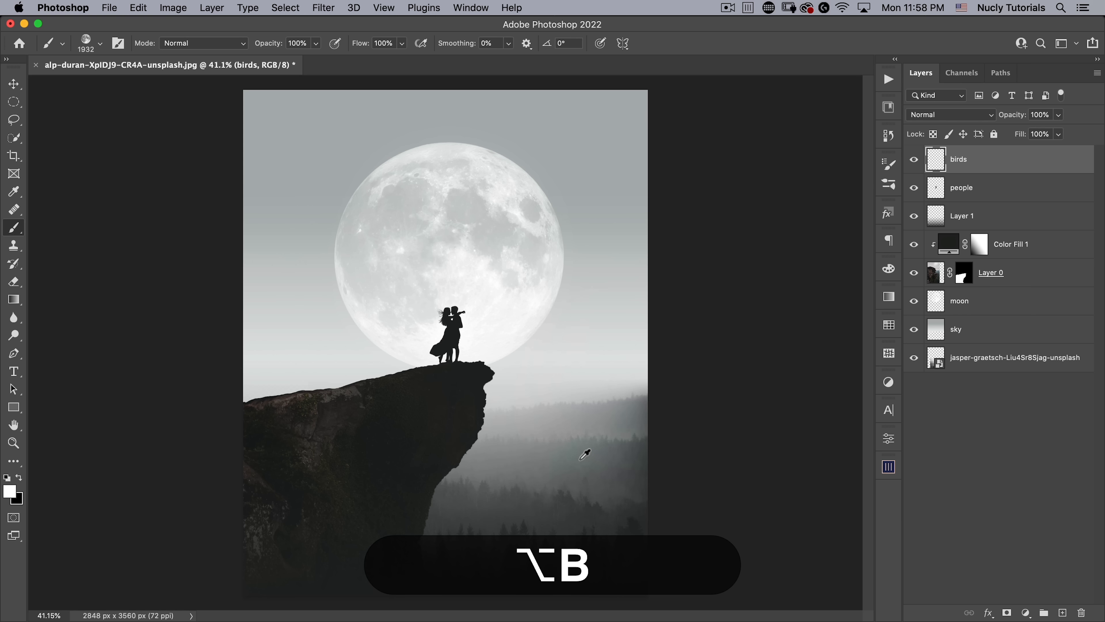
pyautogui.keyDown('alt'); pyautogui.click(581, 474); pyautogui.keyUp('alt')
pyautogui.moveTo(582, 473); pyautogui.dragTo(575, 465)
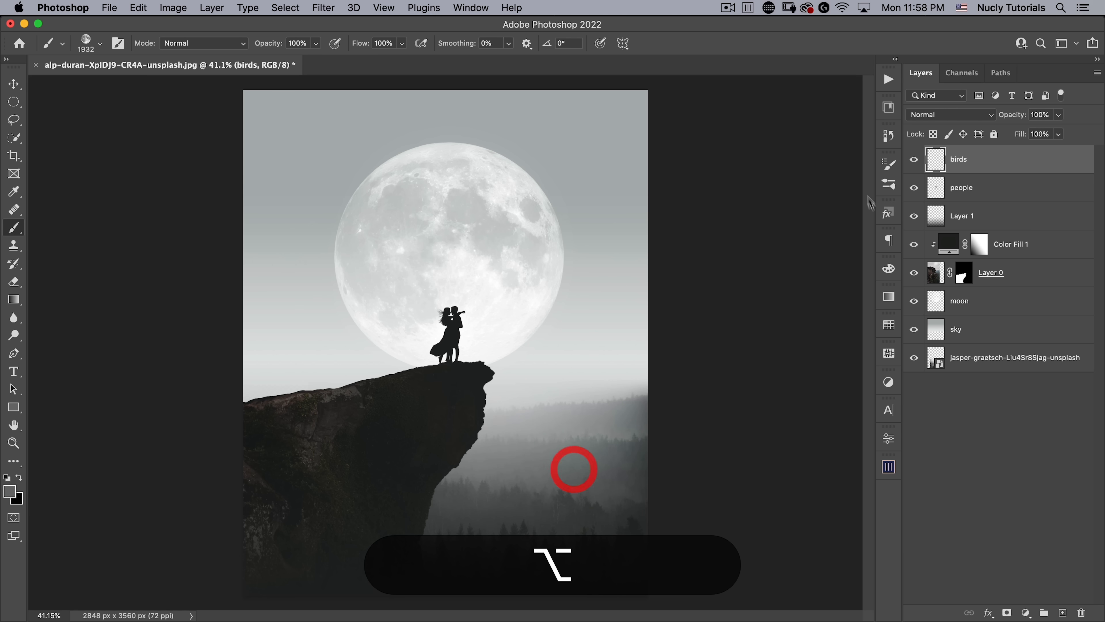
# Choose the 4454 px bird-flock brush from Nucly Birds and Flocks Brushes
pyautogui.click(889, 184)
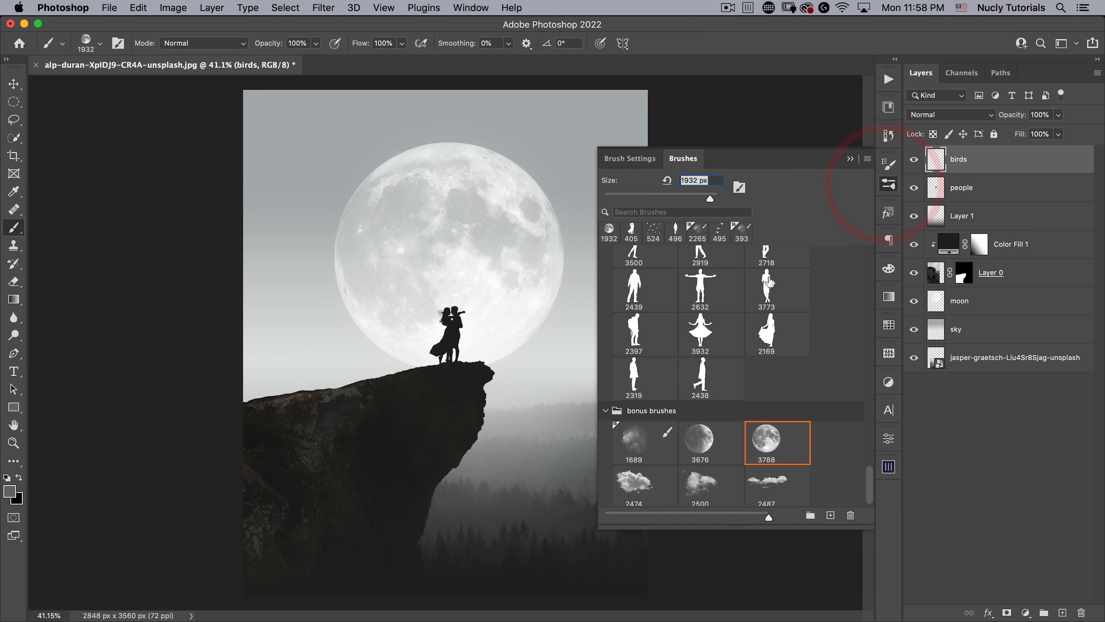
pyautogui.scroll(15, 769, 282)
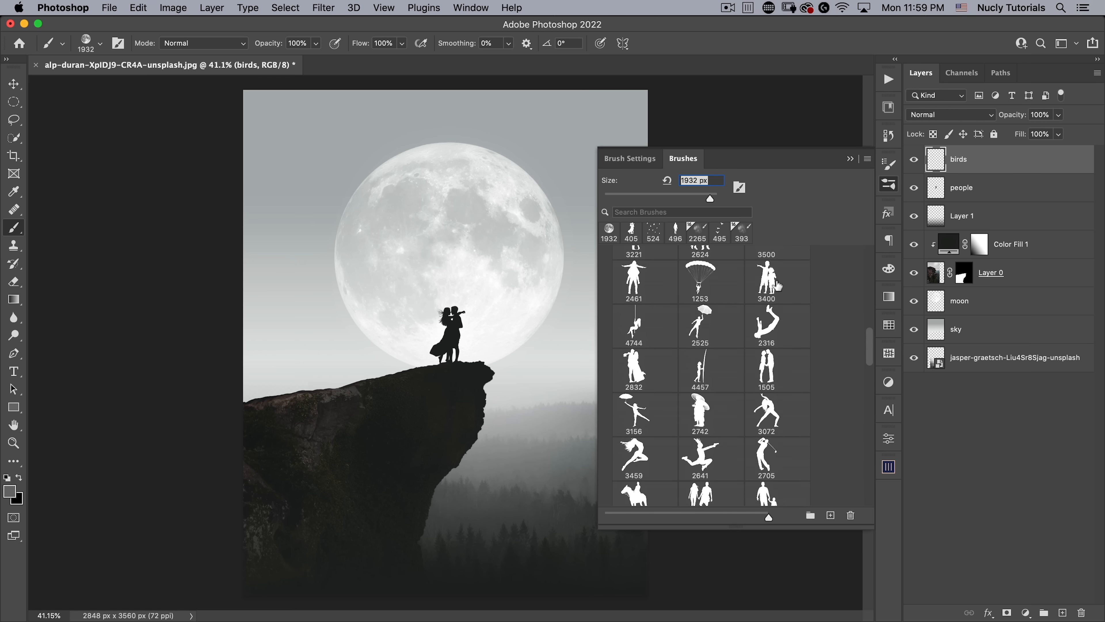
pyautogui.scroll(3, 776, 289)
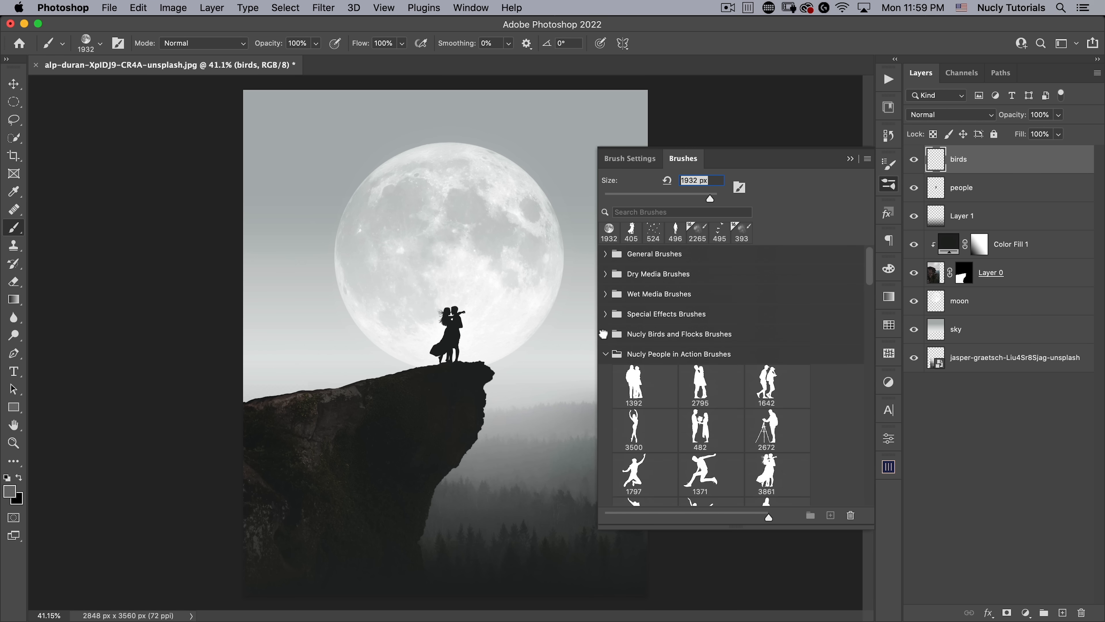
pyautogui.click(605, 334)
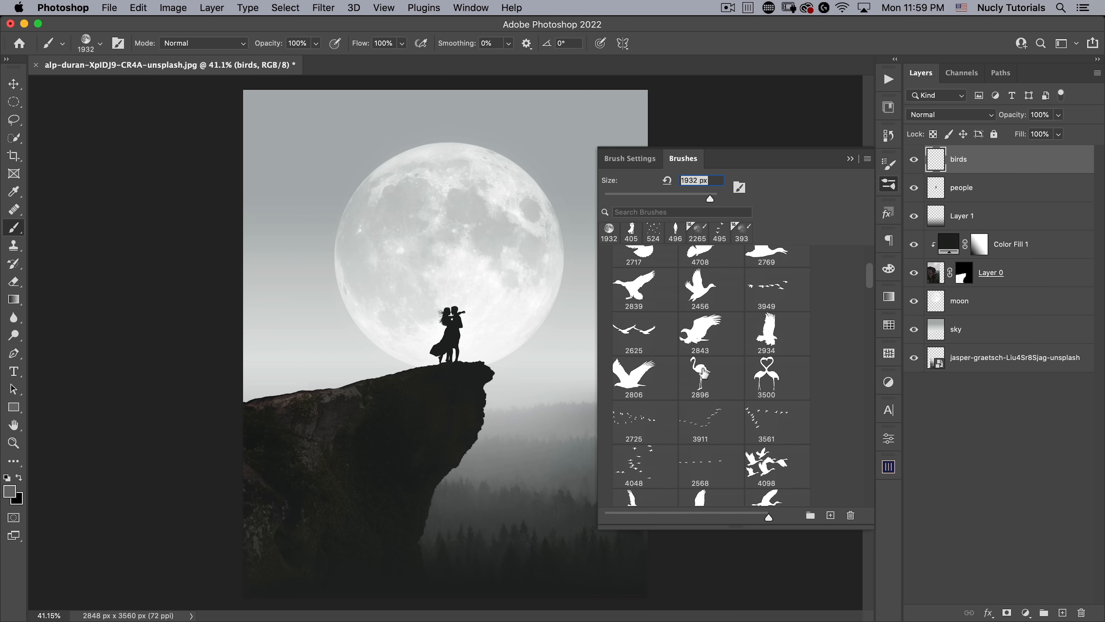
pyautogui.scroll(-3, 705, 374)
pyautogui.scroll(-1, 751, 386)
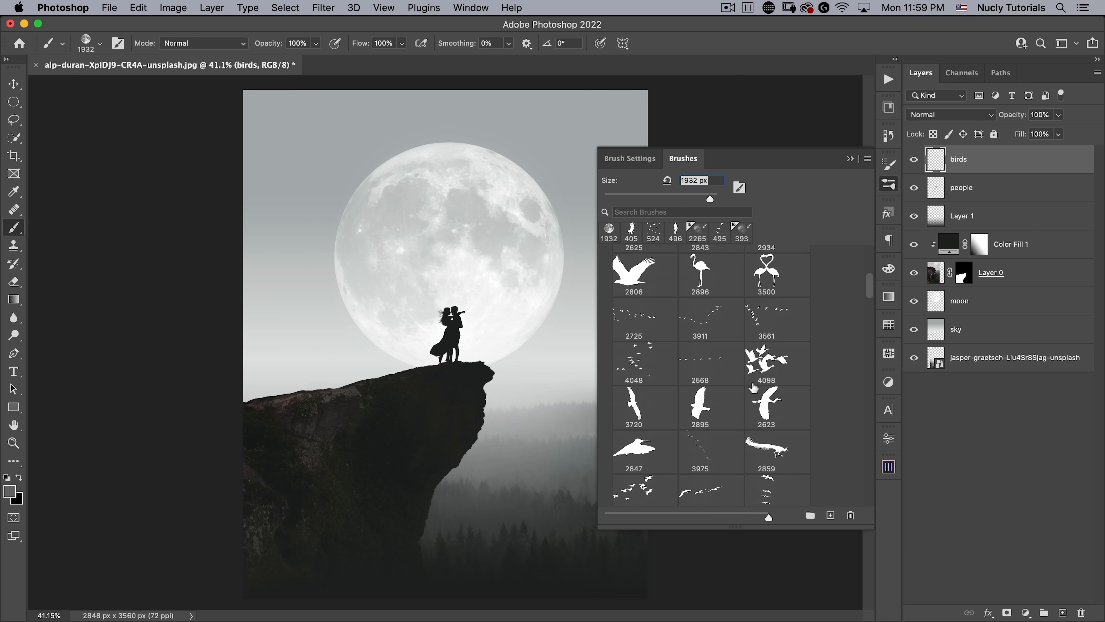
pyautogui.click(636, 318)
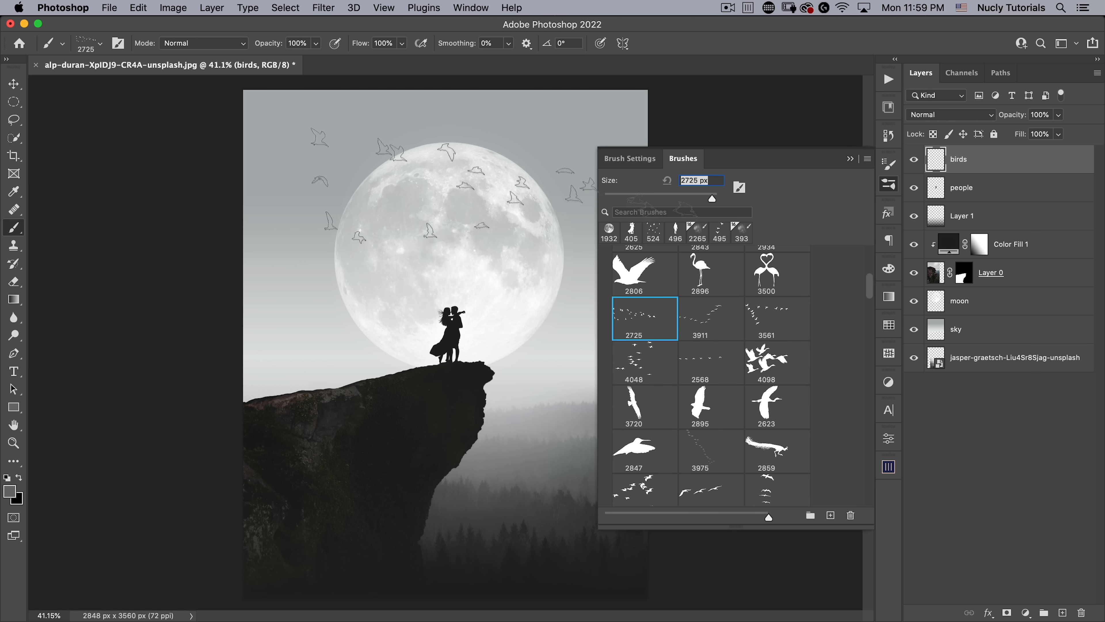
pyautogui.scroll(-4, 777, 400)
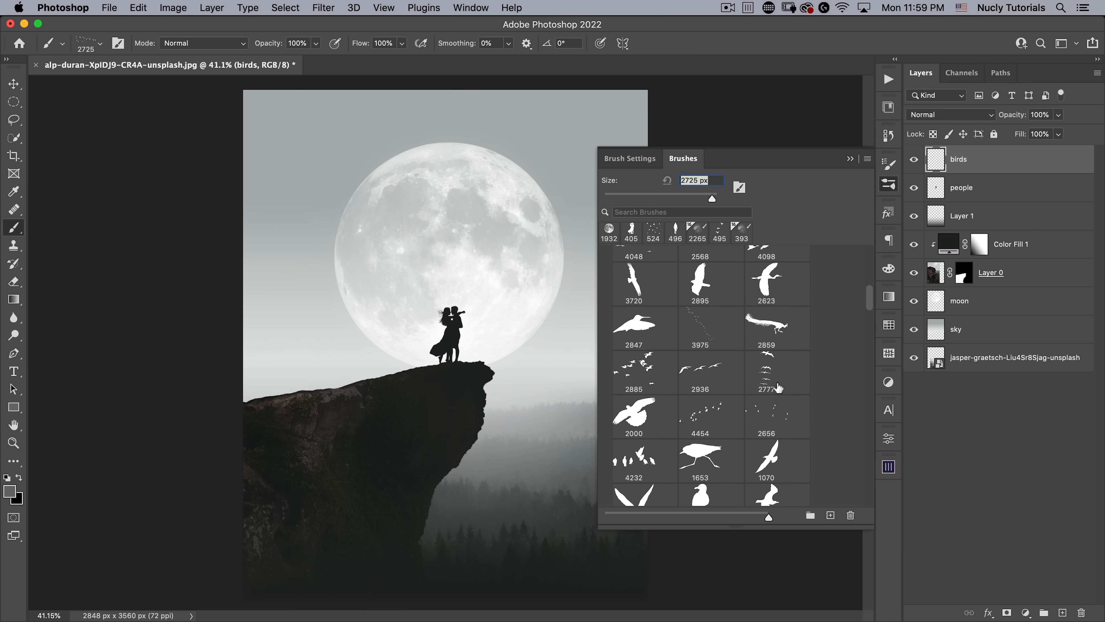
pyautogui.scroll(-1, 662, 418)
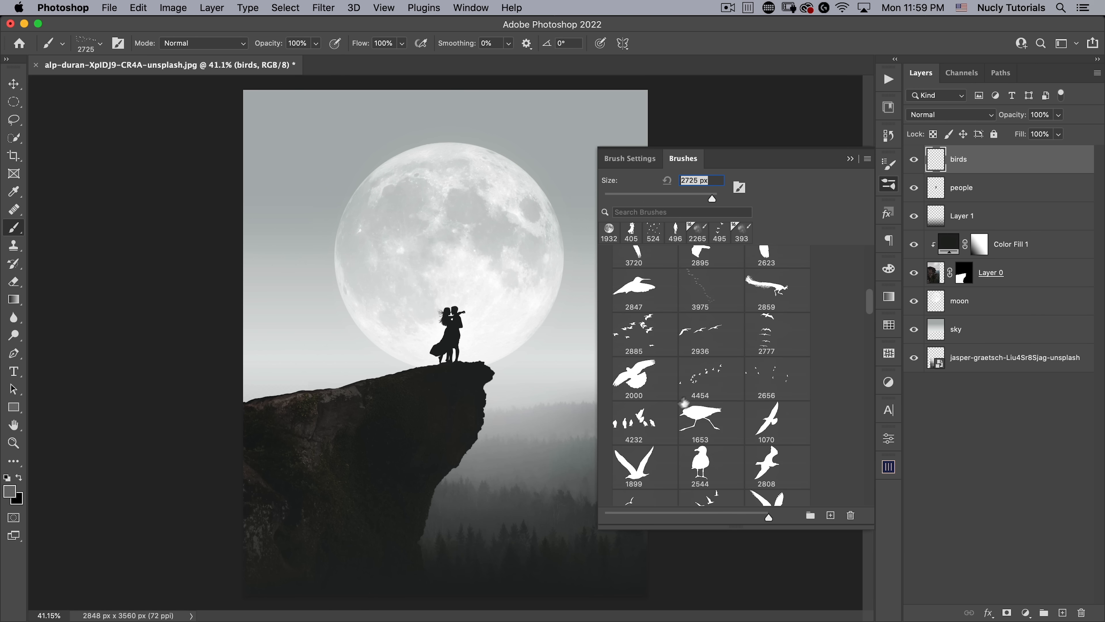
pyautogui.click(704, 378)
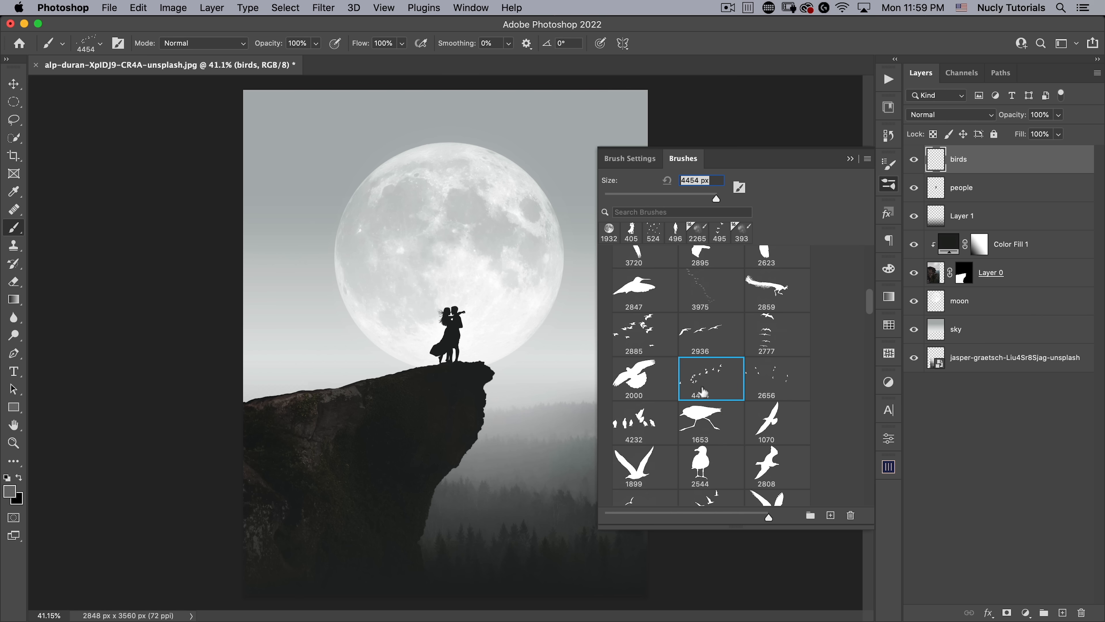
pyautogui.click(889, 185)
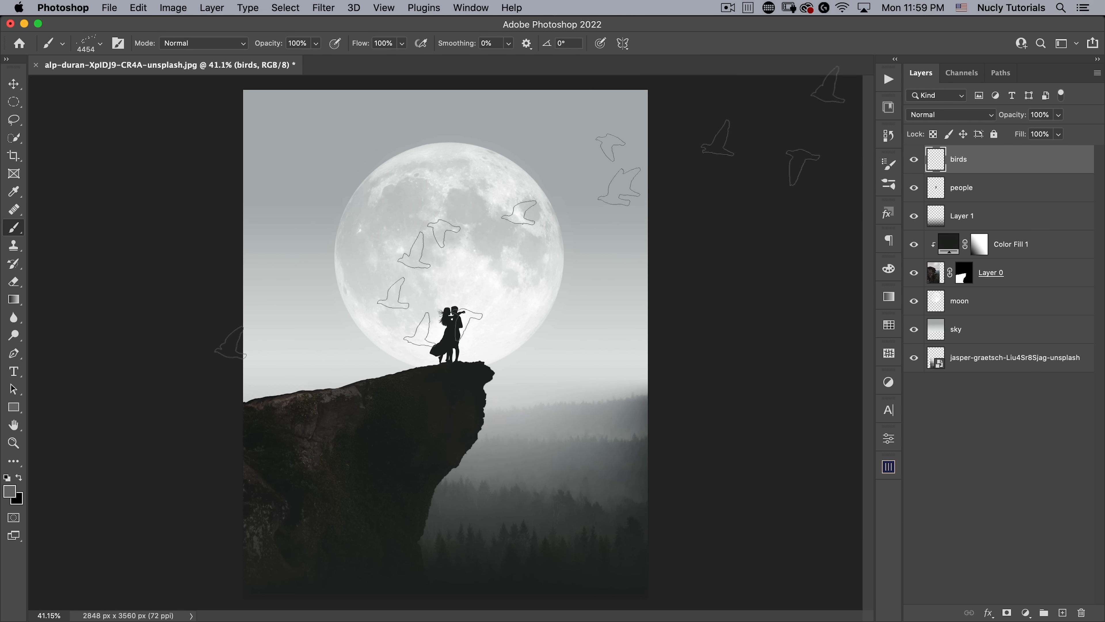
# Reduce the bird-flock brush to 1094 px and stamp the flock across the moon's upper right on the birds layer
pyautogui.press('[')
pyautogui.press('[')
pyautogui.press('[')
pyautogui.press('[')
pyautogui.press('[')
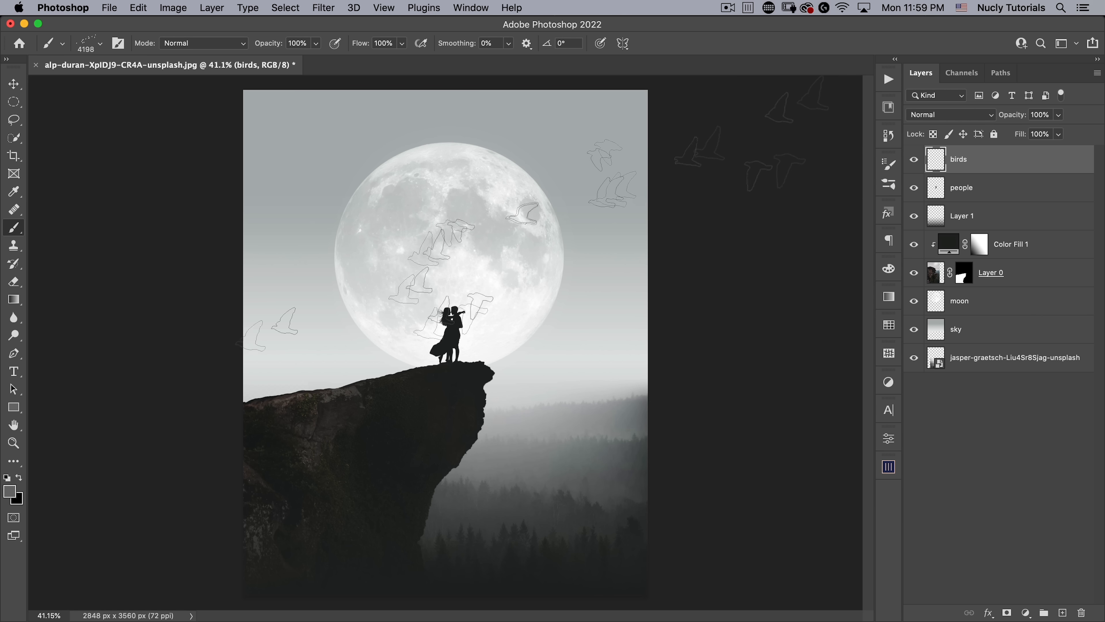
pyautogui.press('[')
pyautogui.press('[')
pyautogui.press('[')
pyautogui.press('[')
pyautogui.press('[')
pyautogui.press('[')
pyautogui.press('[')
pyautogui.press('[')
pyautogui.press('[')
pyautogui.press('[')
pyautogui.press('[')
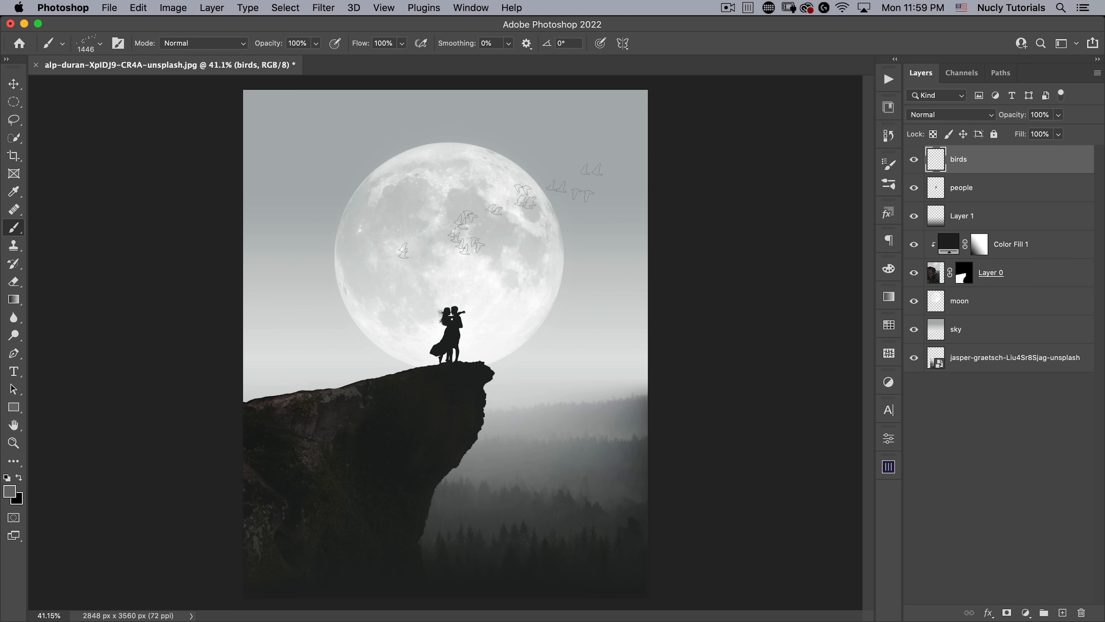
pyautogui.press(']')
pyautogui.press(']')
pyautogui.press(']')
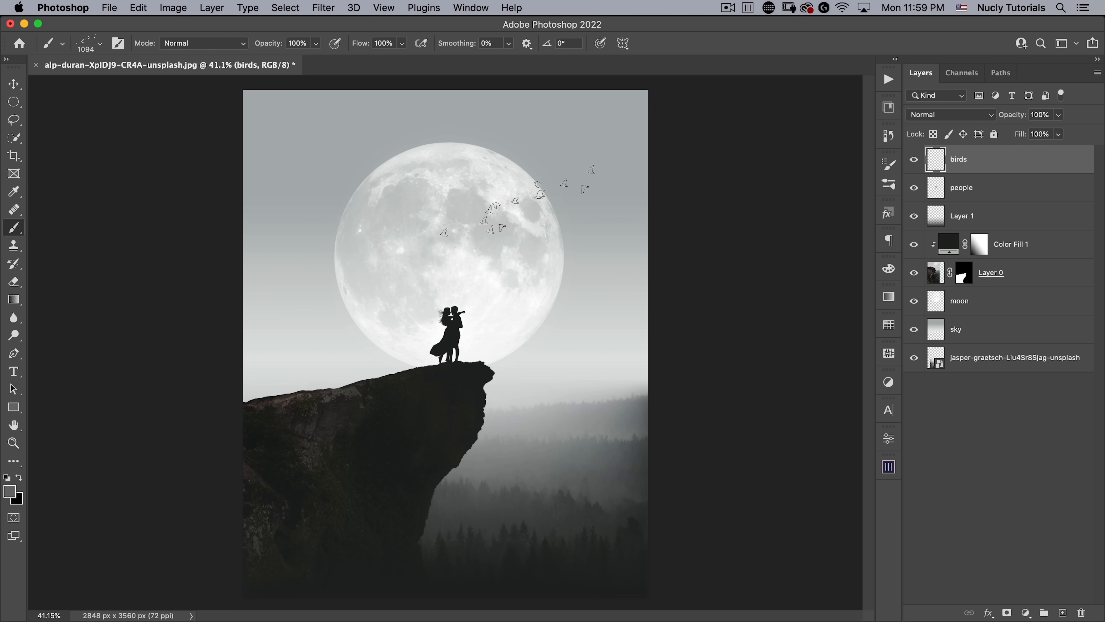
pyautogui.click(518, 200)
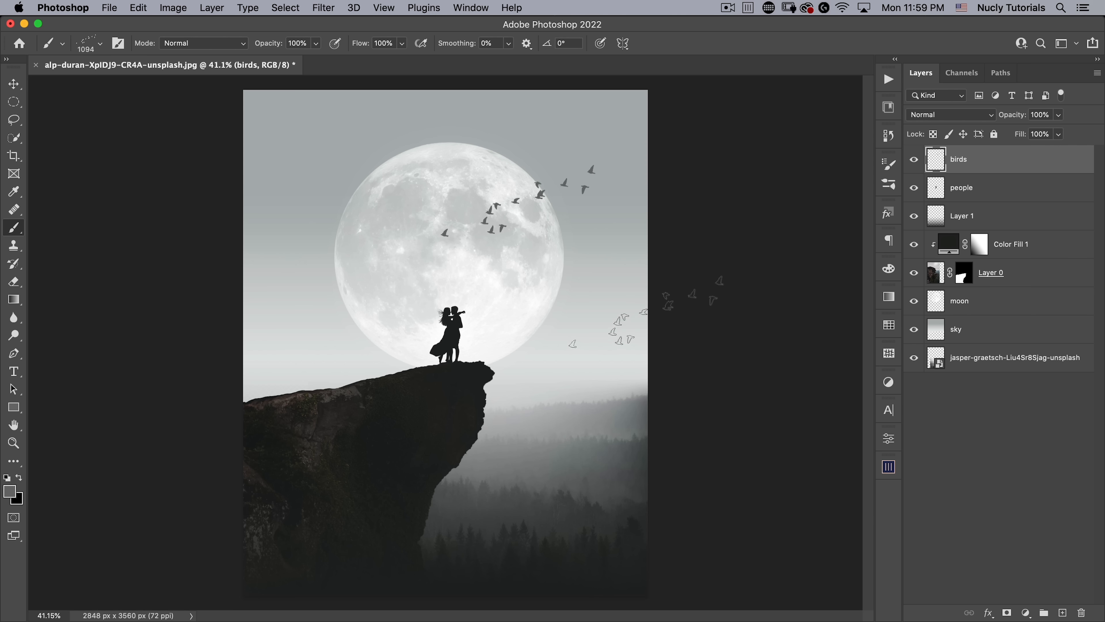
# Undo the last bird stamp, reduce the brush to 790 px and stamp the flock over the moon's upper-right edge
pyautogui.press('super+z')
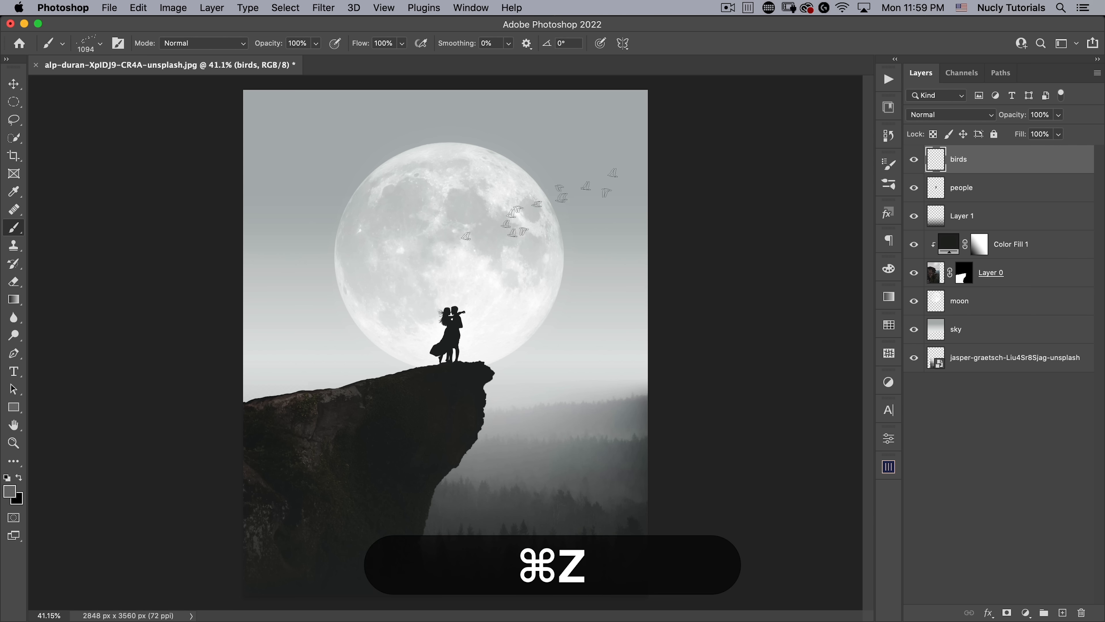
pyautogui.press('[')
pyautogui.press('[')
pyautogui.press('[')
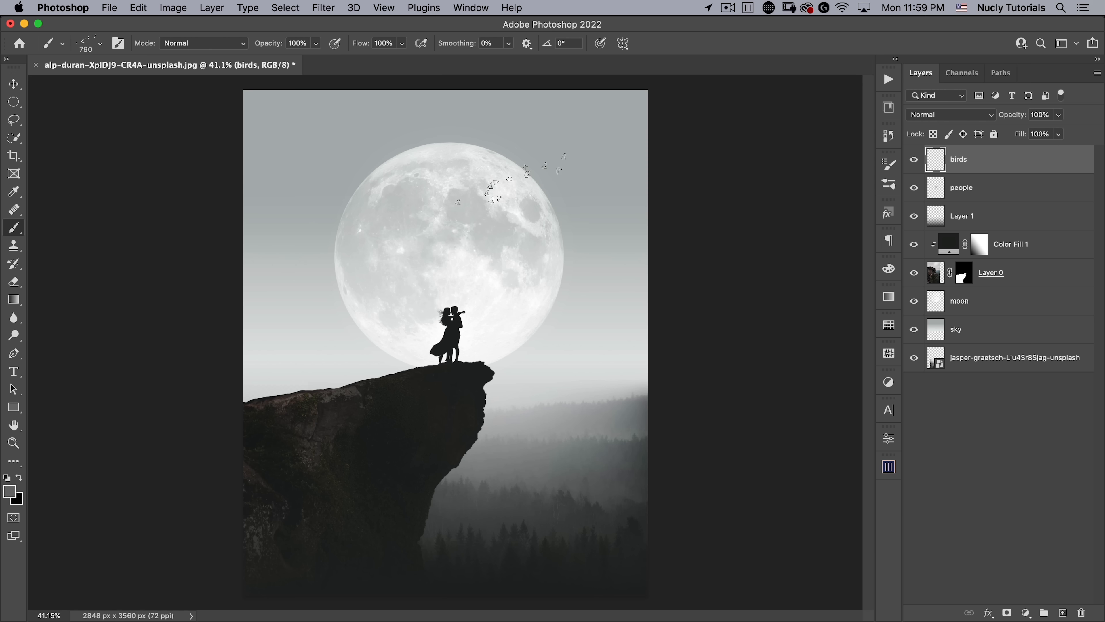
pyautogui.click(511, 178)
pyautogui.press('v')
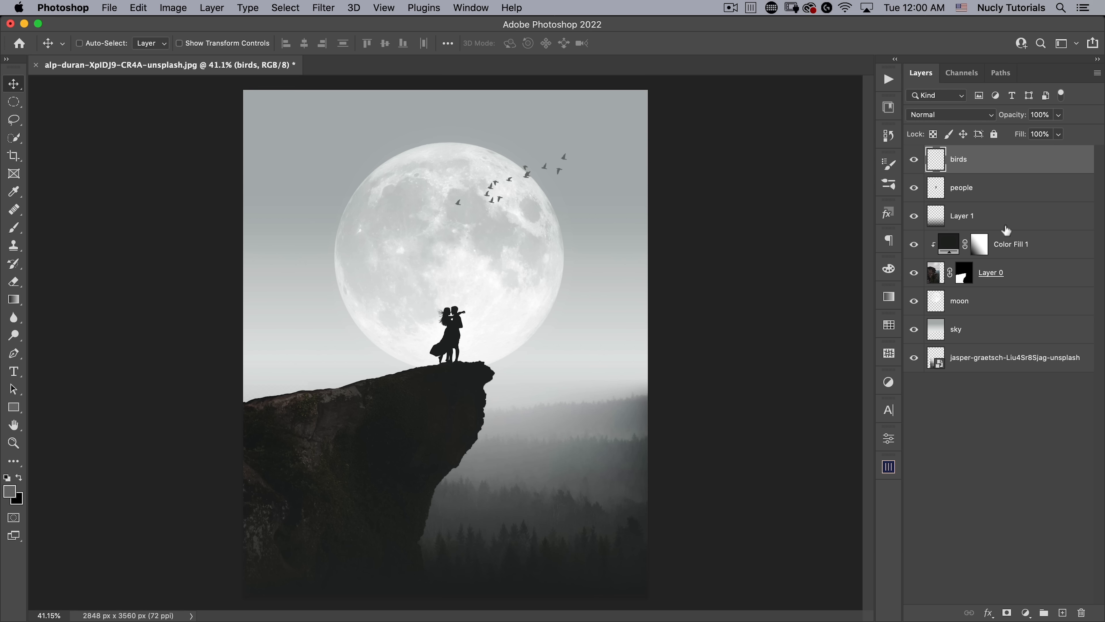
# Add a grey noise pattern fill layer above the birds layer, with blend mode Overlay and fill 34%
pyautogui.click(1026, 612)
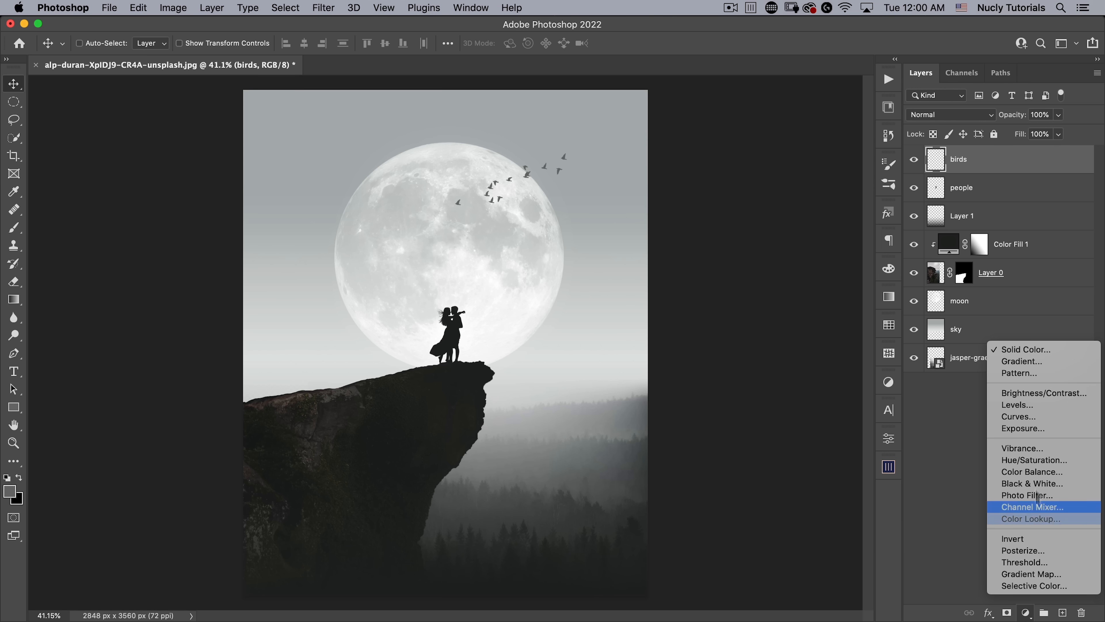
pyautogui.click(1046, 374)
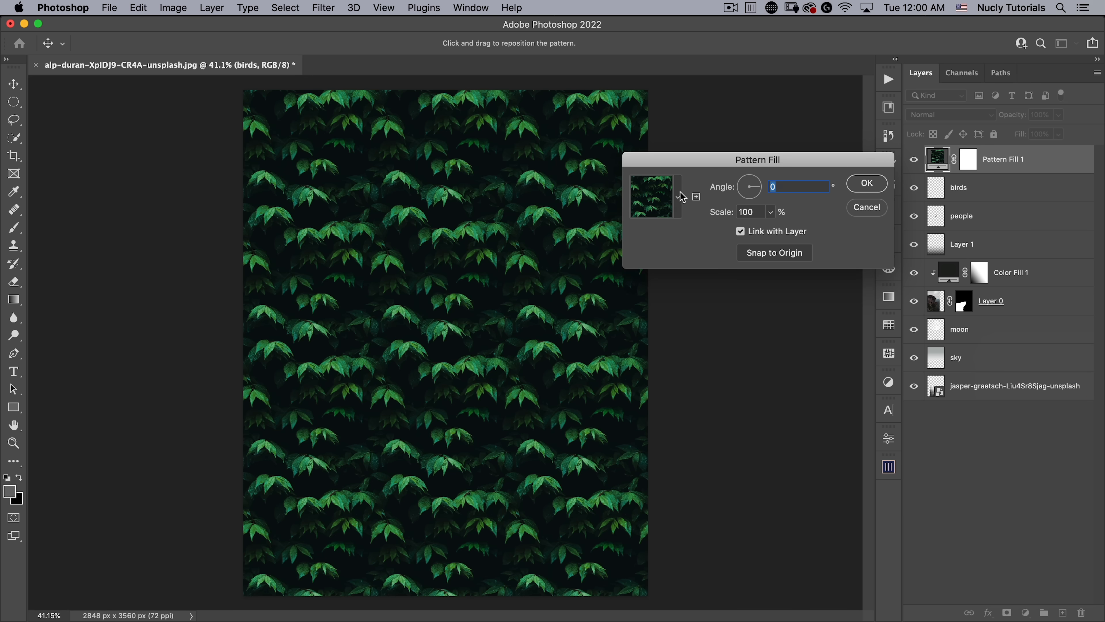
pyautogui.click(681, 196)
pyautogui.click(591, 464)
pyautogui.click(863, 184)
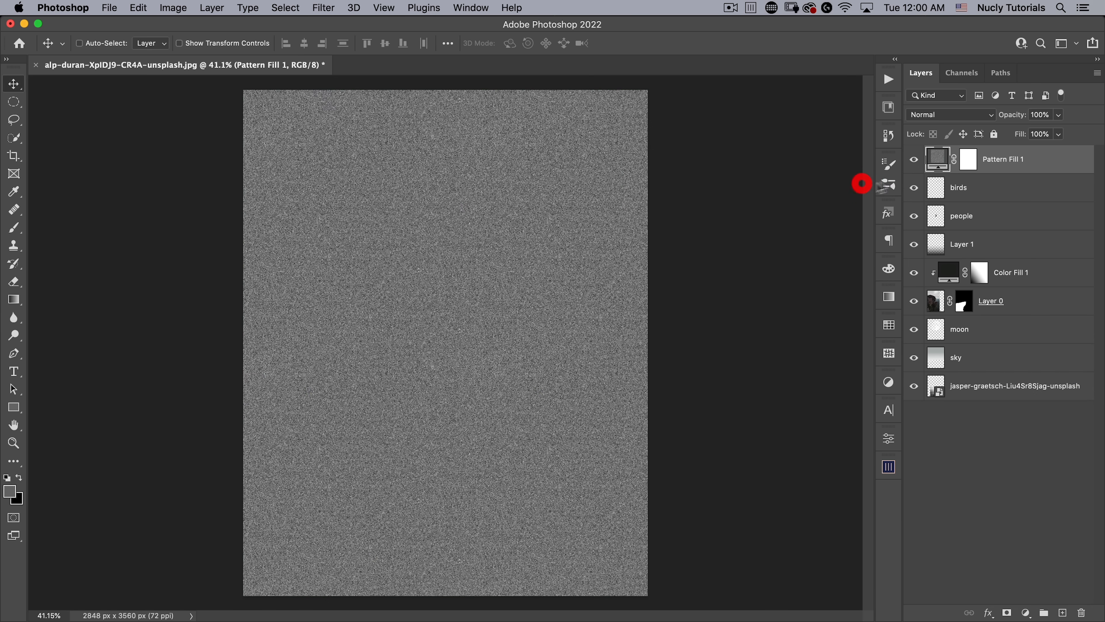
pyautogui.click(950, 115)
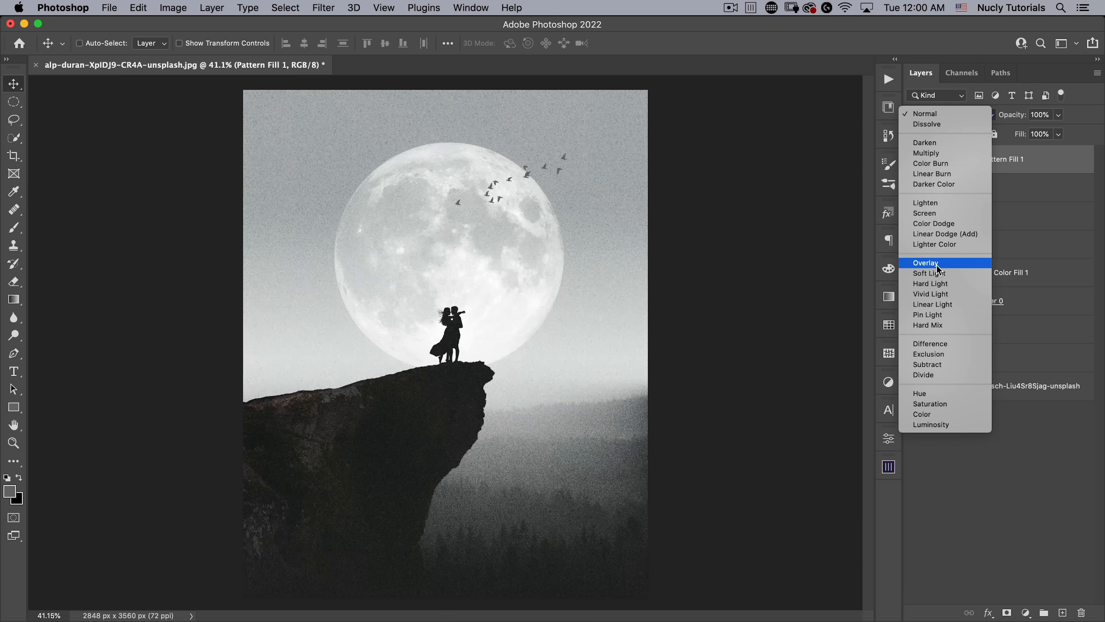
pyautogui.click(937, 264)
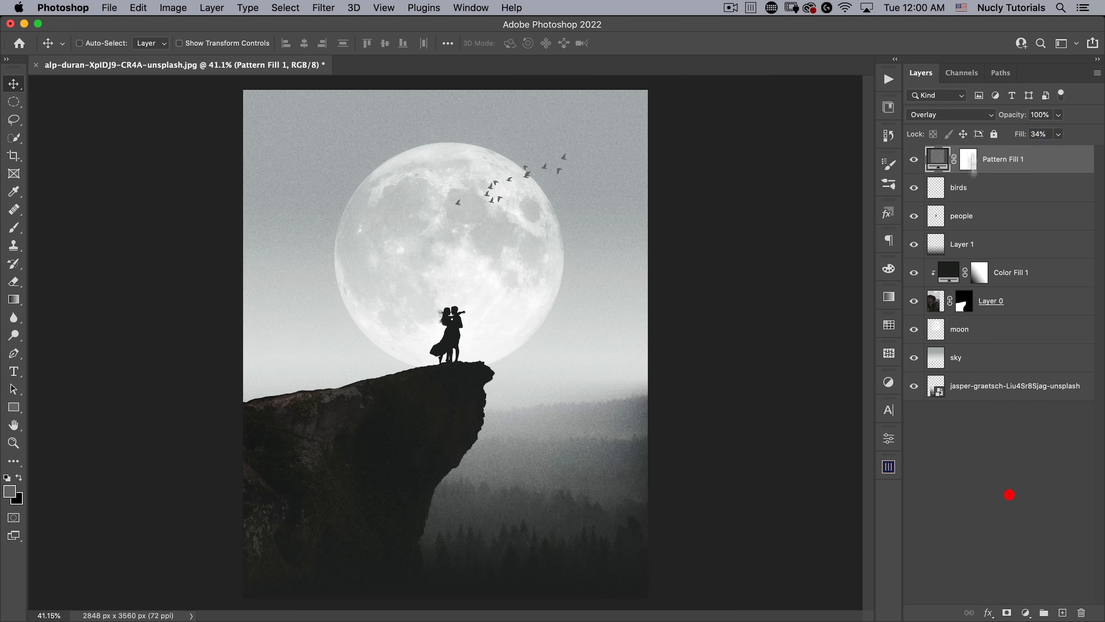
# Add a Curves adjustment layer above the pattern fill and apply the AGFA CT Precisa 100 preset
pyautogui.click(1026, 612)
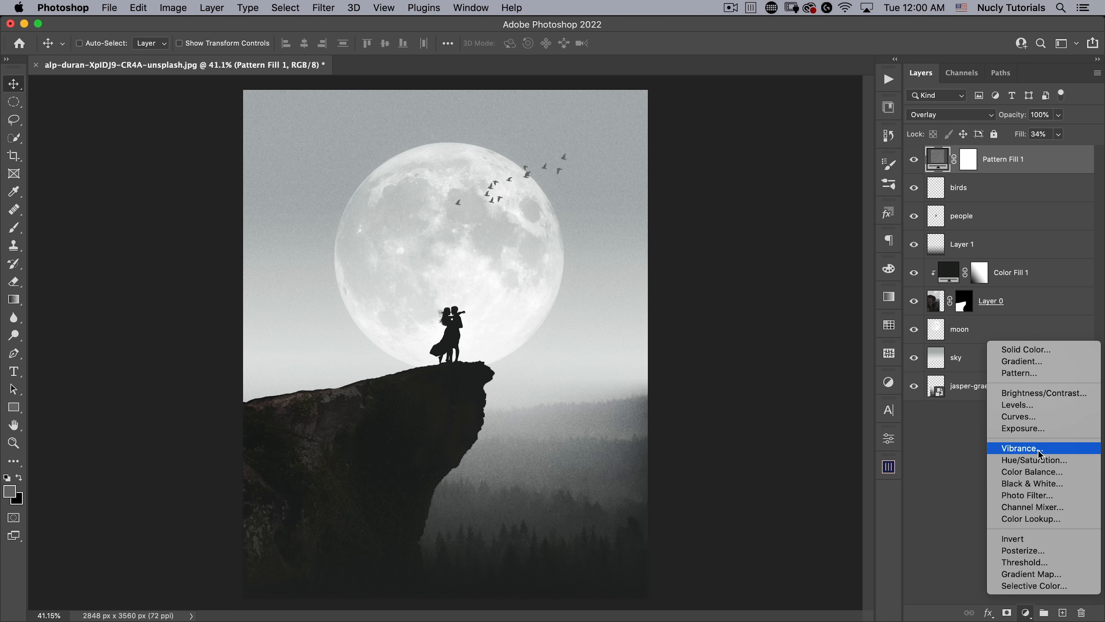
pyautogui.click(1019, 417)
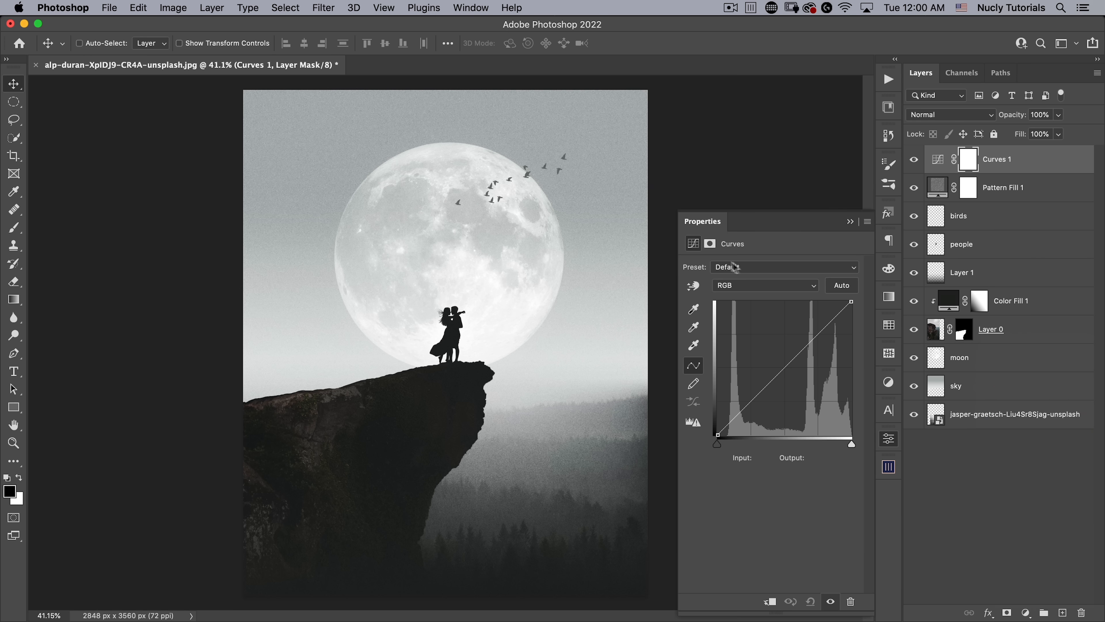
pyautogui.click(747, 267)
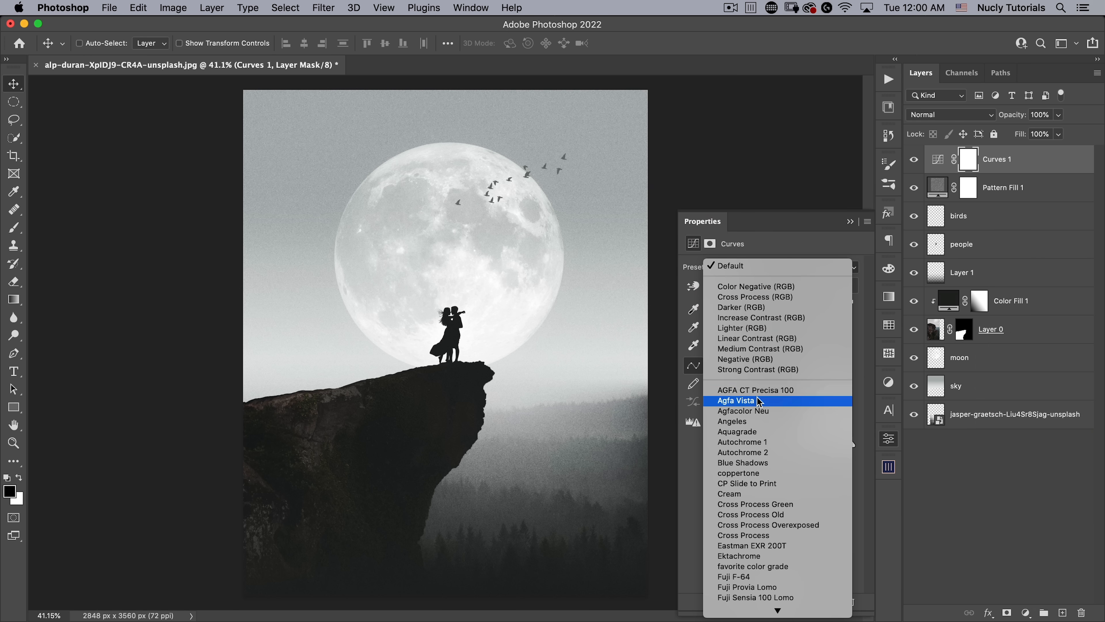
pyautogui.scroll(-2, 765, 392)
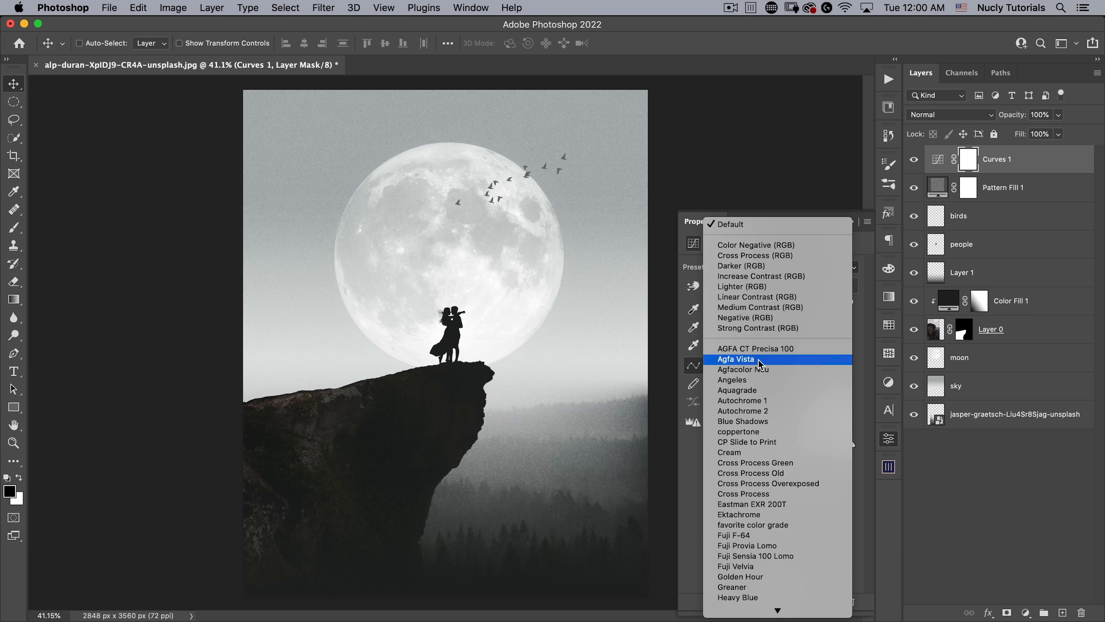
pyautogui.click(769, 349)
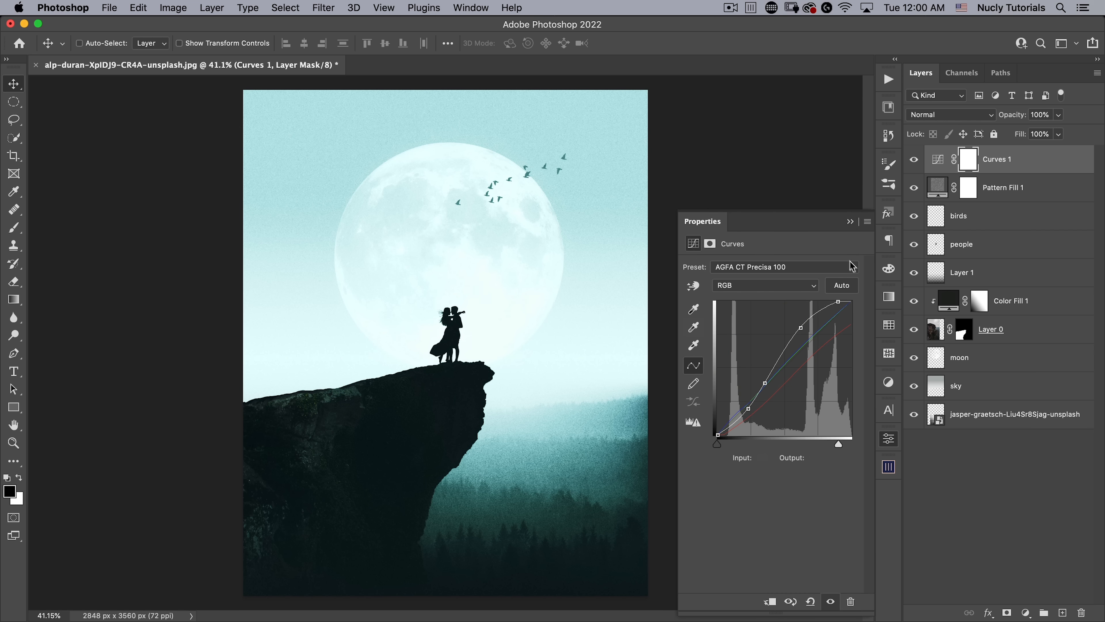
# Set the RGB curve's white point to input 255, output 255 and lower its upper point to input 171, output 189
pyautogui.moveTo(838, 301); pyautogui.dragTo(868, 293)
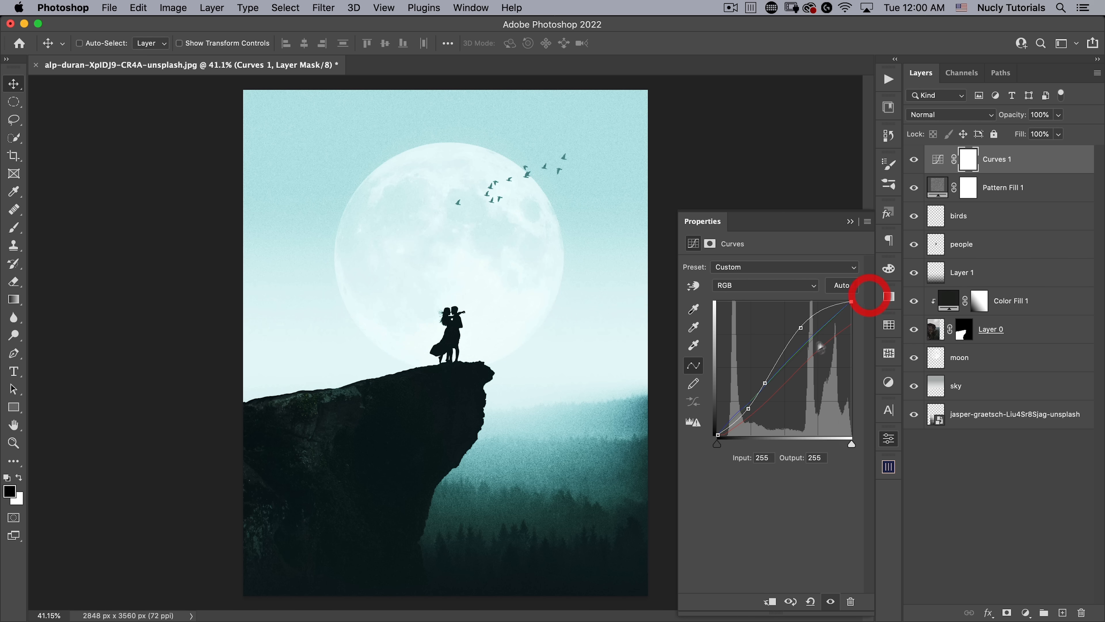
pyautogui.click(801, 329)
pyautogui.moveTo(804, 333); pyautogui.dragTo(810, 337)
# Raise the Red curve's end point to output 255 and set its upper point to input 212, output 174
pyautogui.click(770, 286)
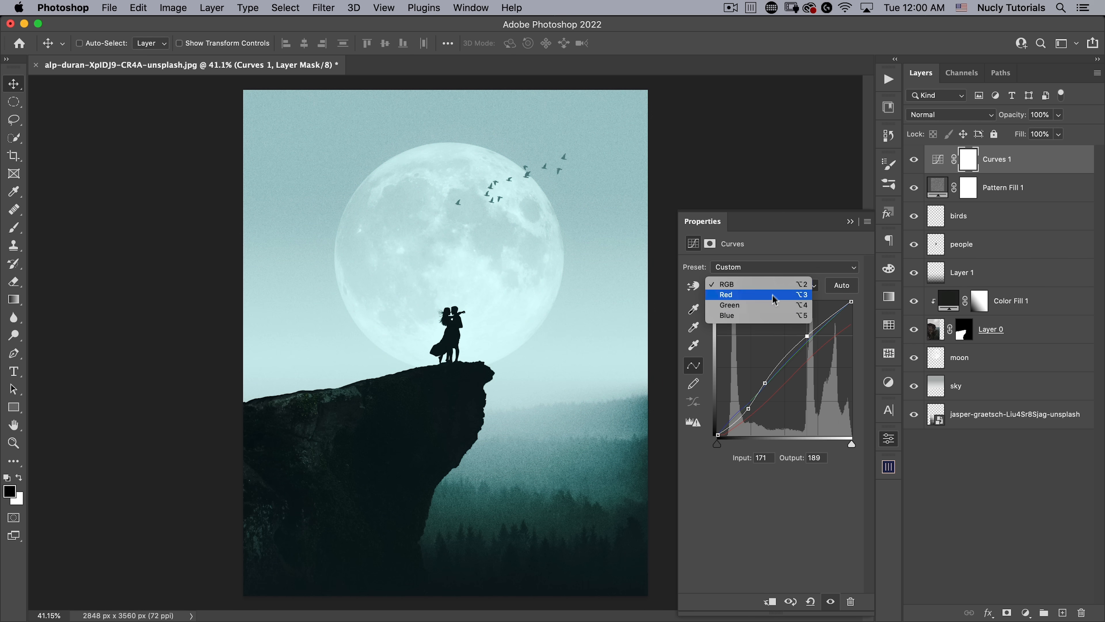
pyautogui.click(772, 295)
pyautogui.moveTo(851, 324); pyautogui.dragTo(863, 291)
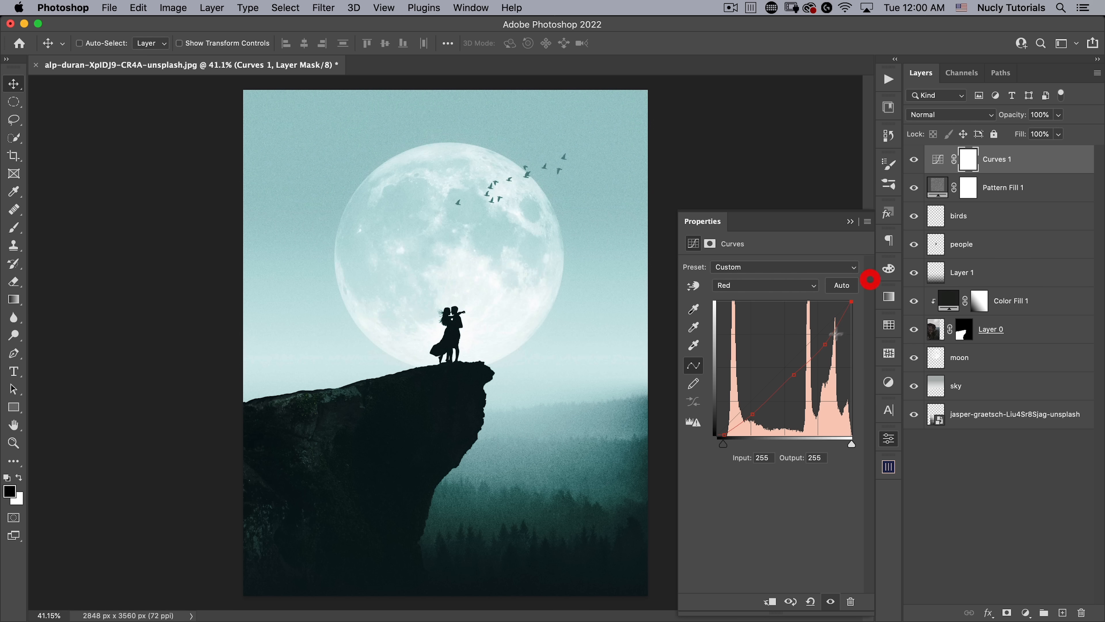
pyautogui.moveTo(826, 344); pyautogui.dragTo(830, 342)
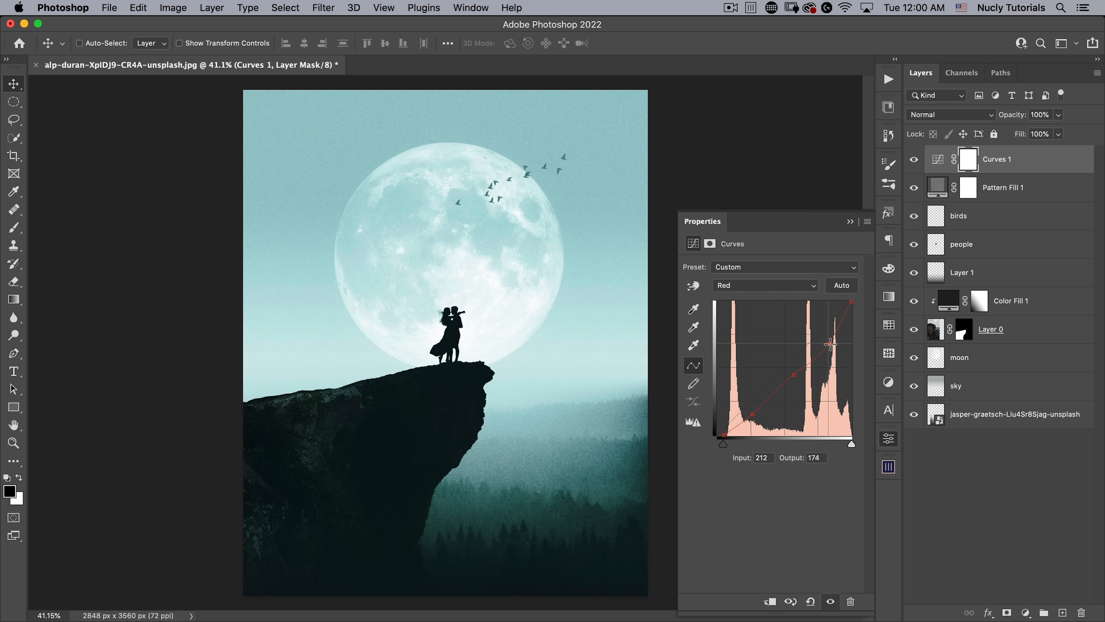
pyautogui.click(889, 439)
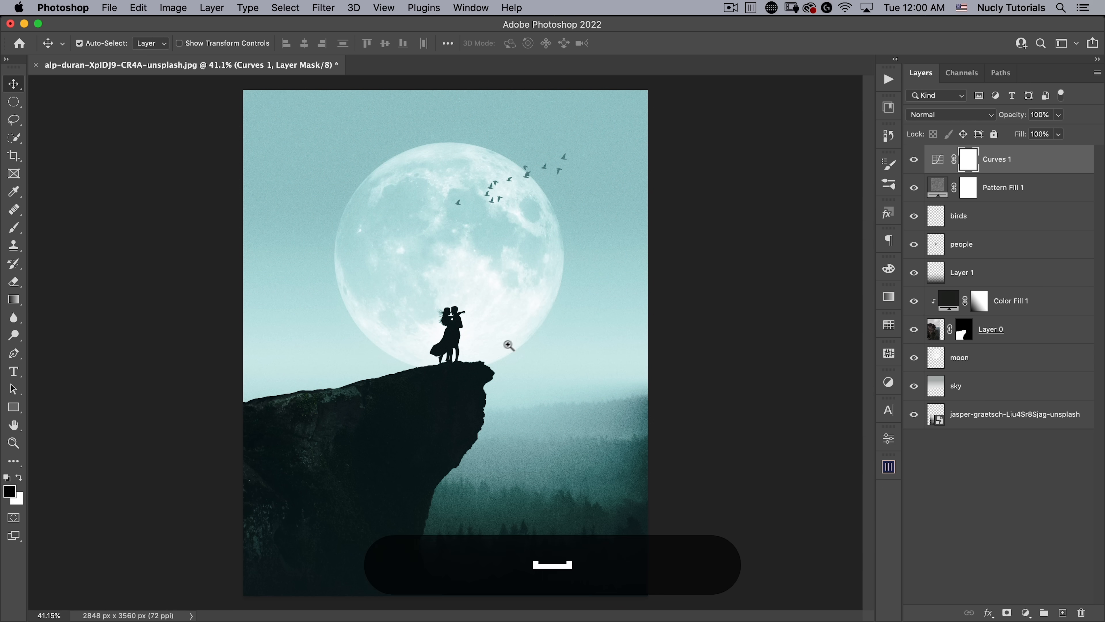
# Scale the bird flock up slightly about its centre on the birds layer
pyautogui.moveTo(509, 346)
pyautogui.mouseDown()
pyautogui.moveTo(498, 353)
pyautogui.moveTo(508, 347)
pyautogui.mouseUp()
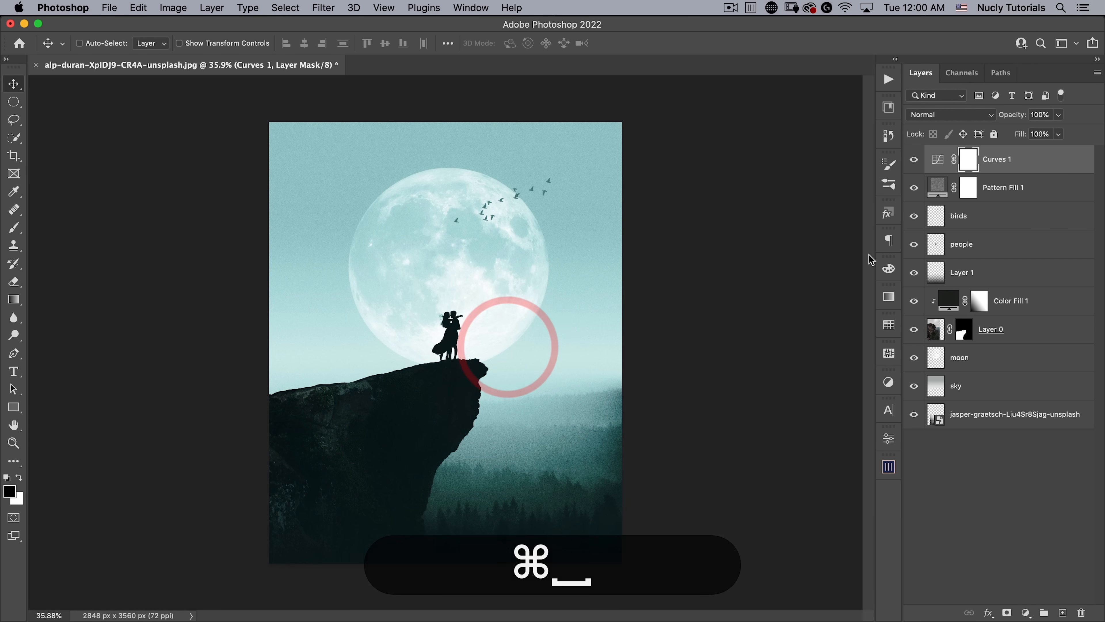
pyautogui.click(964, 217)
pyautogui.press('super+t')
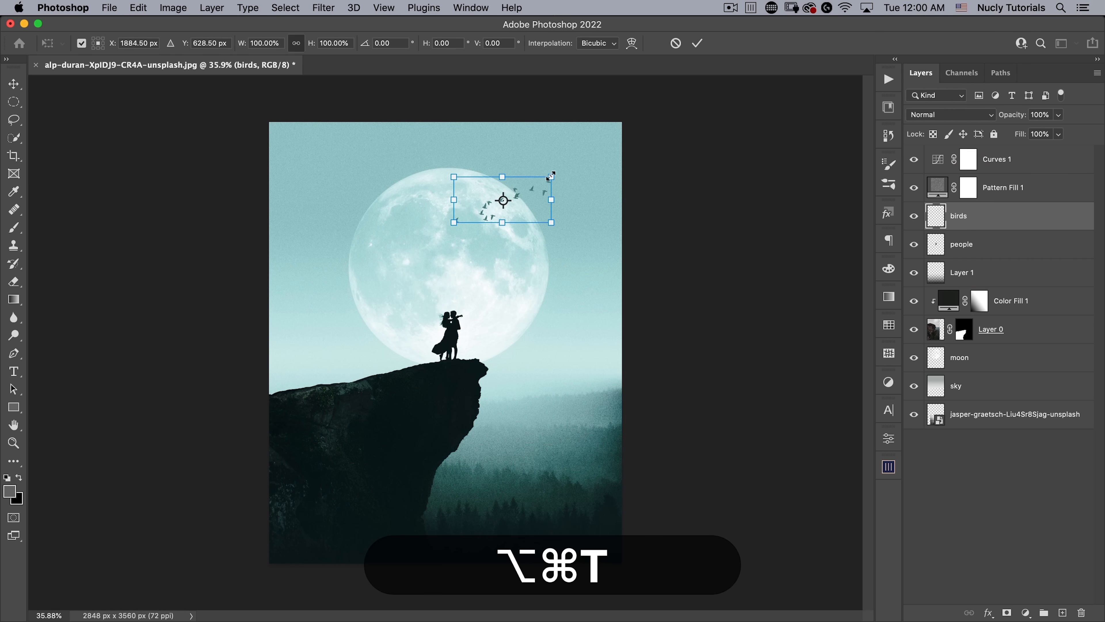
pyautogui.moveTo(553, 176); pyautogui.dragTo(562, 169)
pyautogui.doubleClick(540, 188)
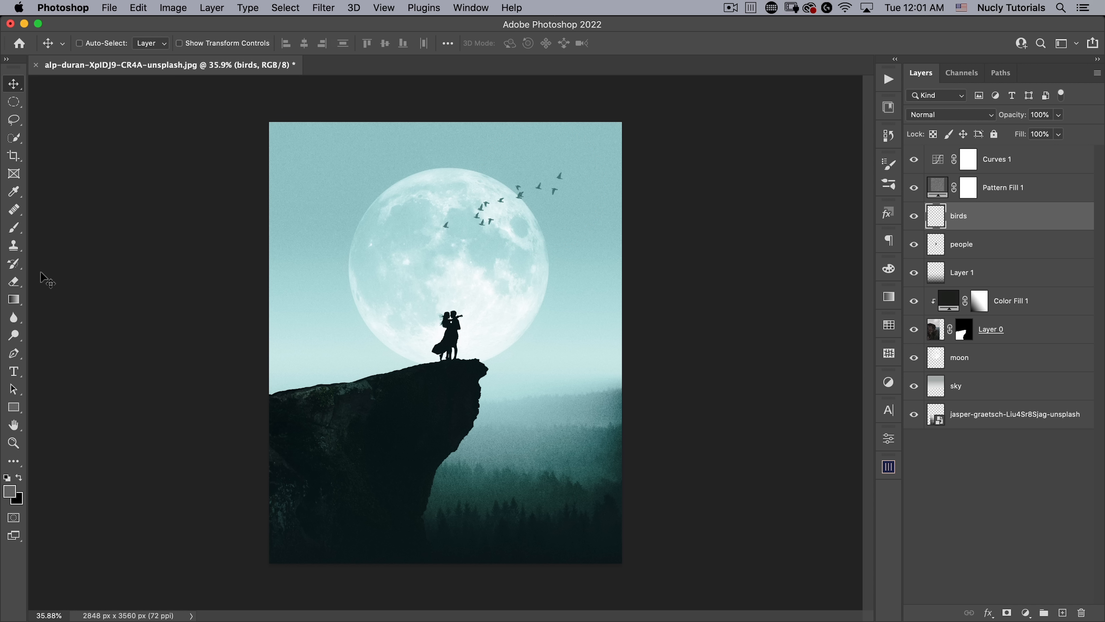
# Start saving the finished composite as a Photoshop document
pyautogui.click(110, 8)
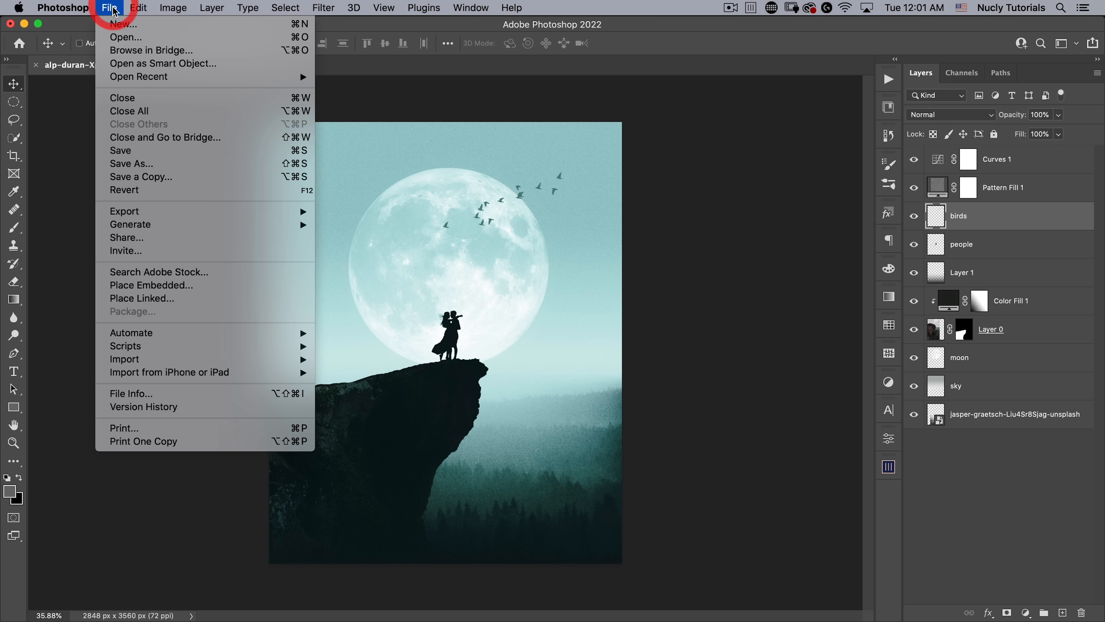
pyautogui.click(124, 150)
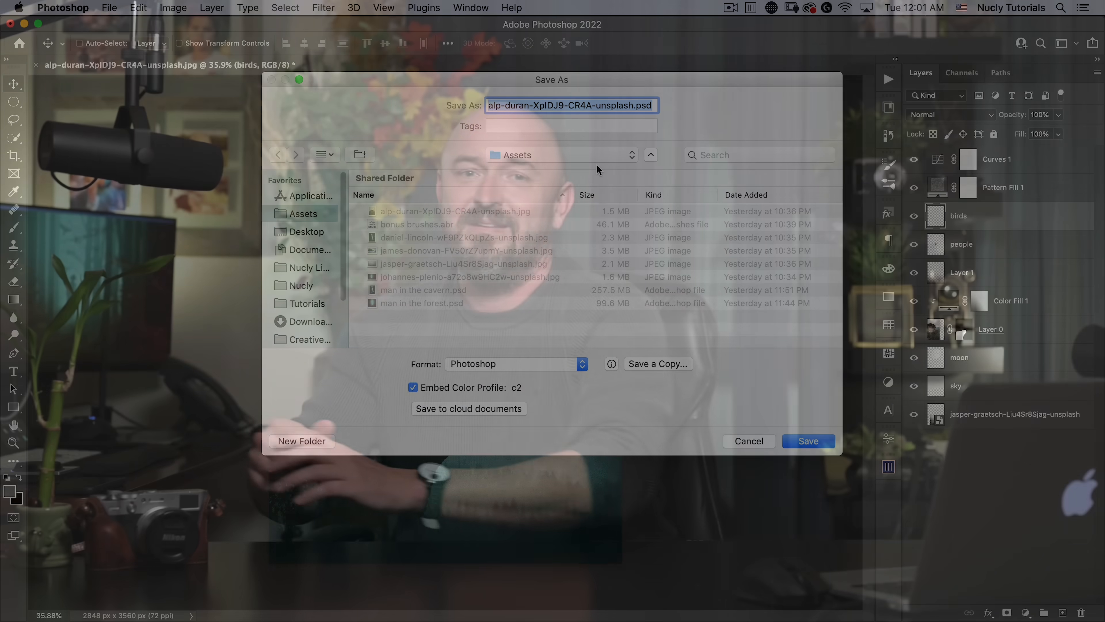